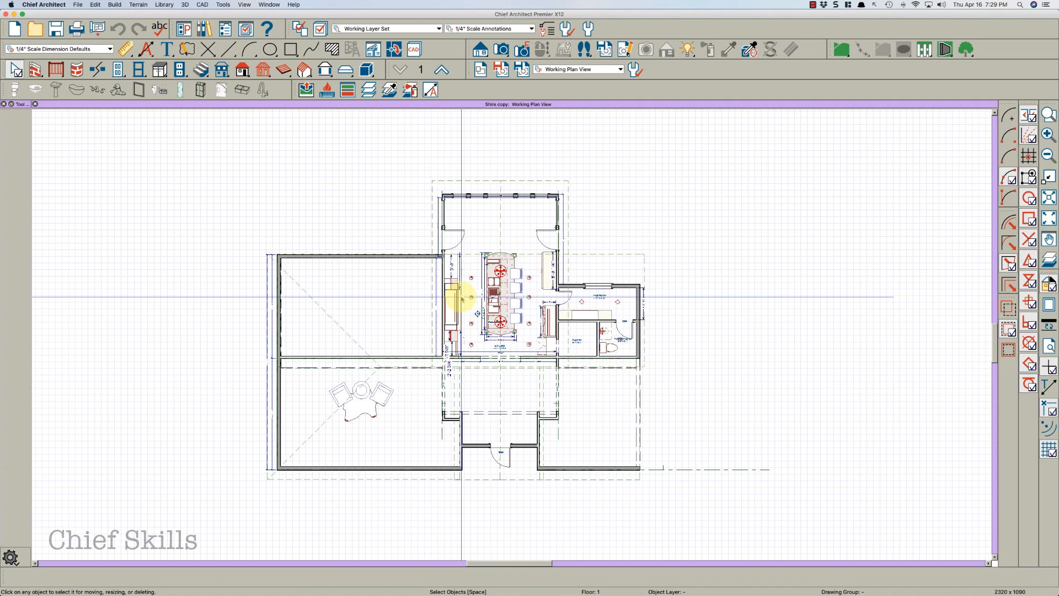
{"action": "middle_click_drag", "start_coordinate": [462, 297], "coordinate": [477, 301]}
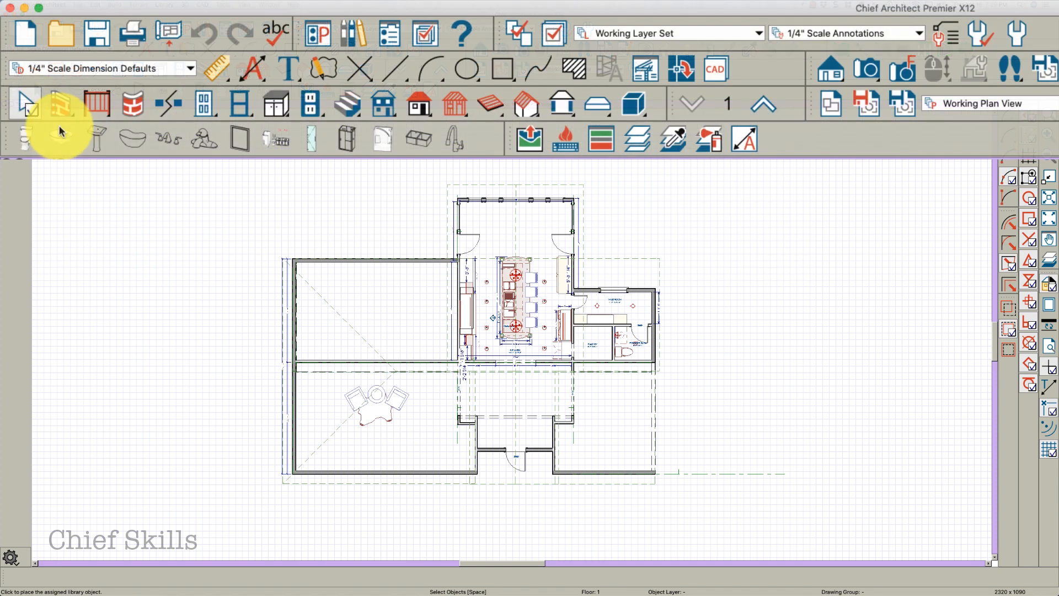
Turn off the reference grid in the General Plan Defaults
{"action": "double_click", "coordinate": [26, 107]}
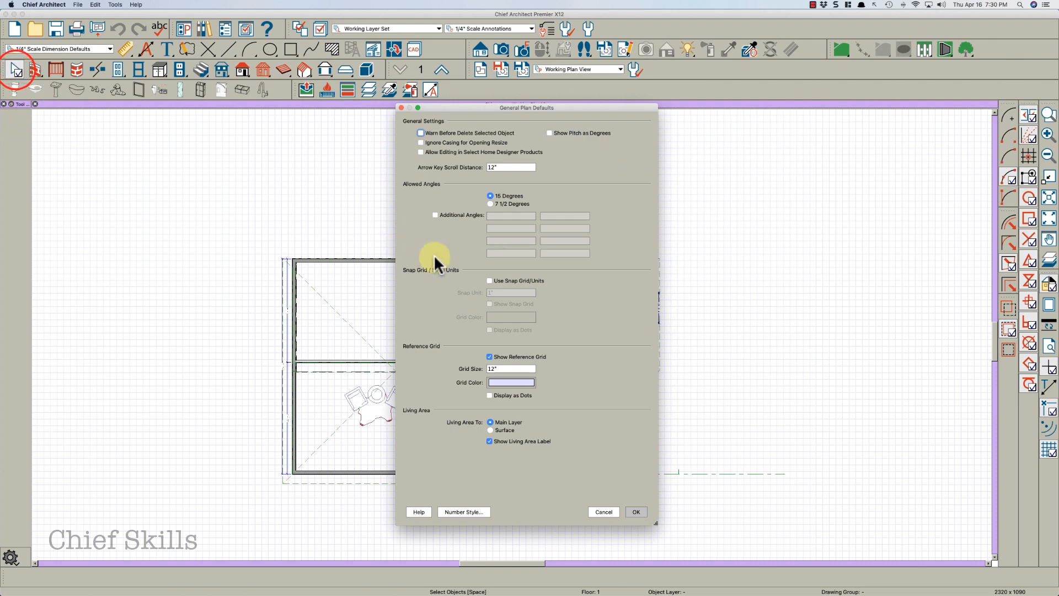
{"action": "left_click", "coordinate": [501, 356]}
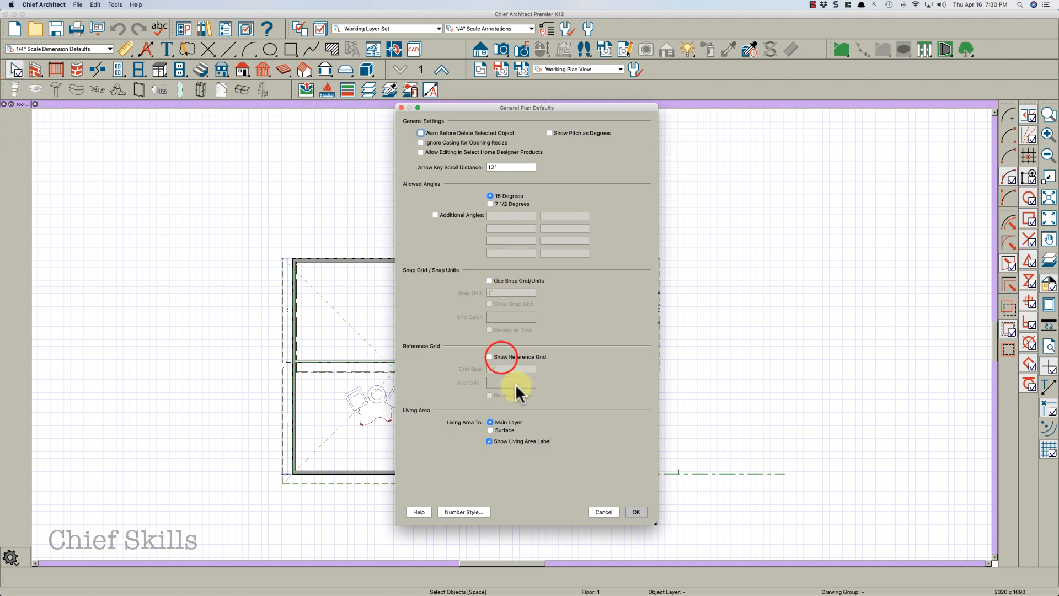
{"action": "left_click", "coordinate": [635, 510]}
{"action": "scroll", "coordinate": [586, 485], "scroll_direction": "up", "scroll_amount": 3}
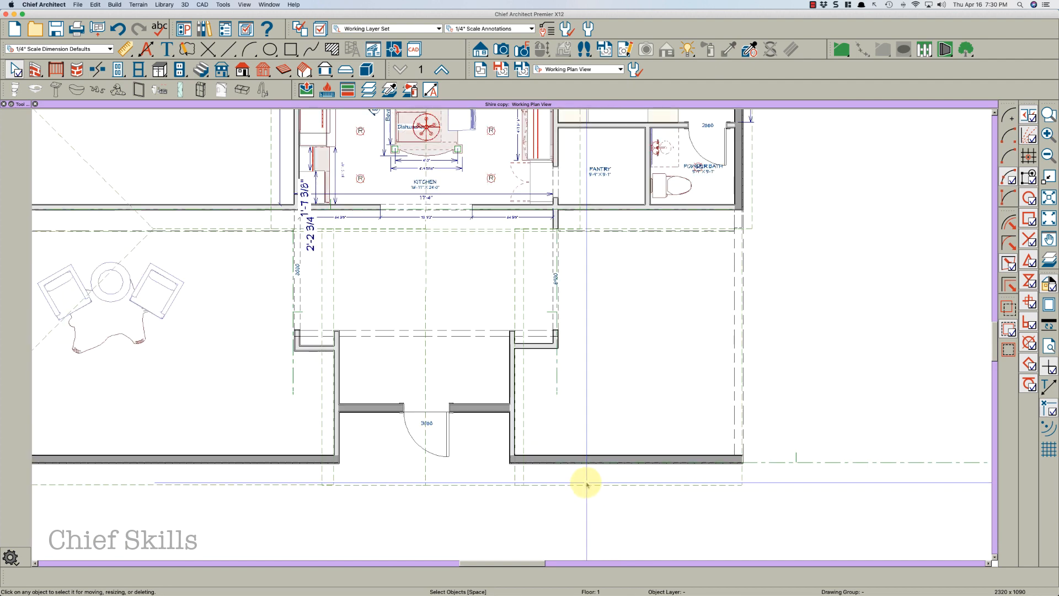
{"action": "scroll", "coordinate": [586, 485], "scroll_direction": "down", "scroll_amount": 3}
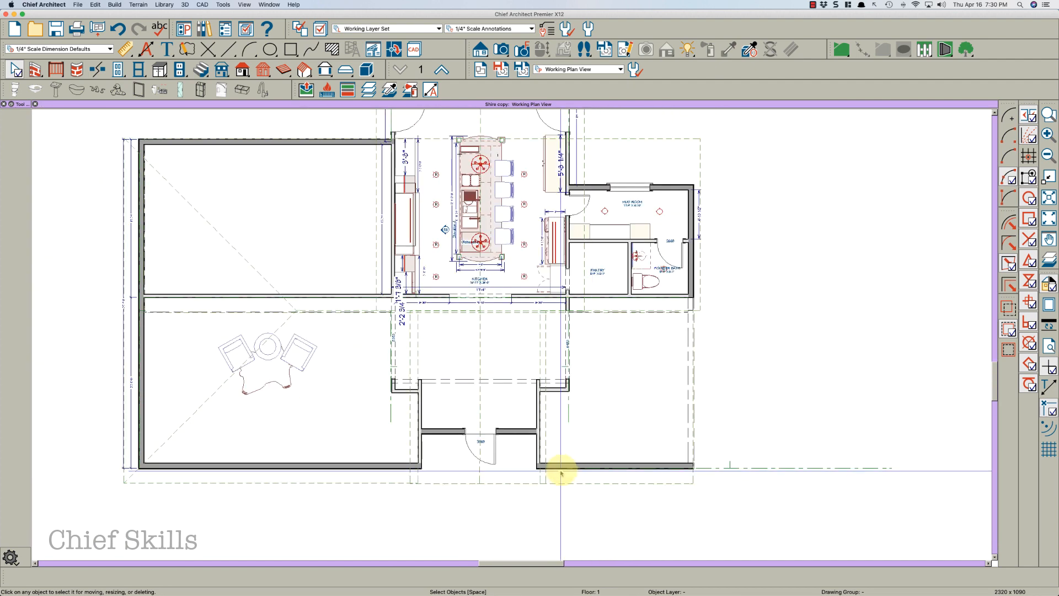
{"action": "scroll", "coordinate": [561, 473], "scroll_direction": "down", "scroll_amount": 1}
{"action": "middle_click_drag", "start_coordinate": [556, 386], "coordinate": [579, 403]}
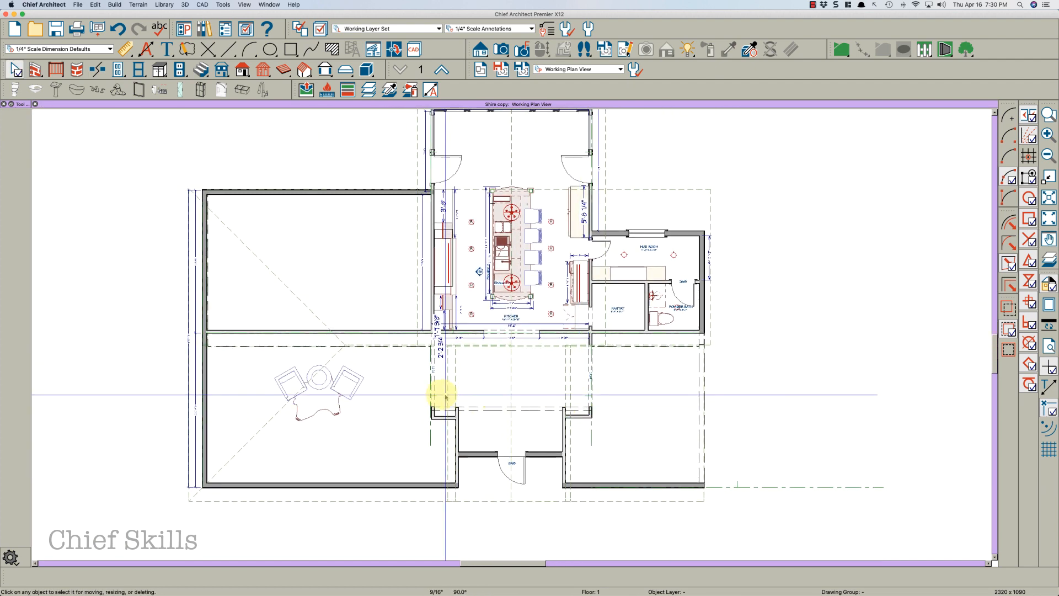
{"action": "scroll", "coordinate": [574, 432], "scroll_direction": "down", "scroll_amount": 1}
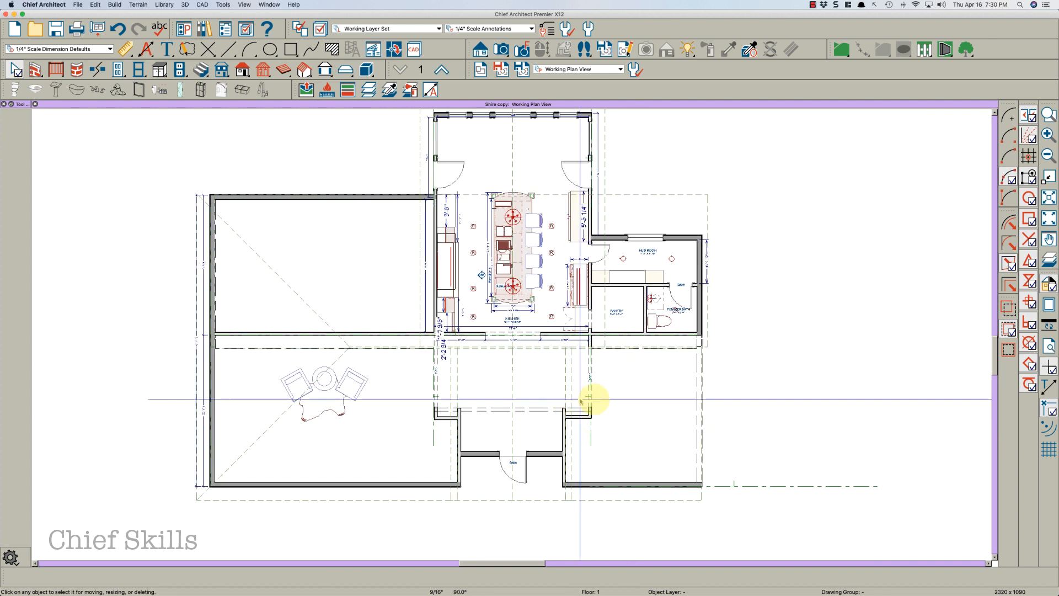
Open the Roof Plan View from the Project Browser and dock the browser beside the drawing
{"action": "left_click", "coordinate": [589, 67]}
{"action": "left_click", "coordinate": [657, 86]}
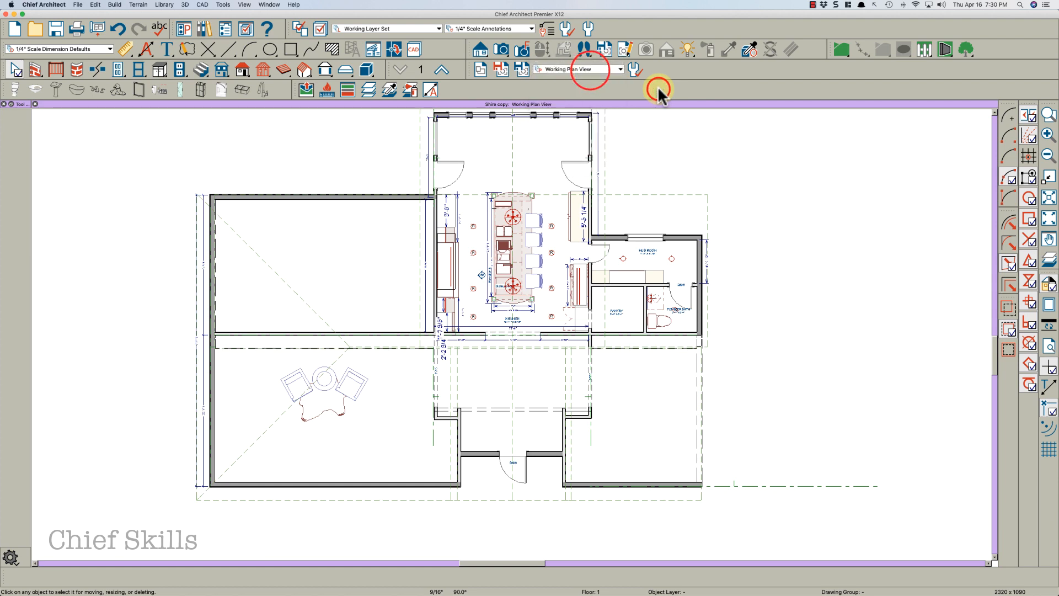
{"action": "left_click", "coordinate": [790, 177]}
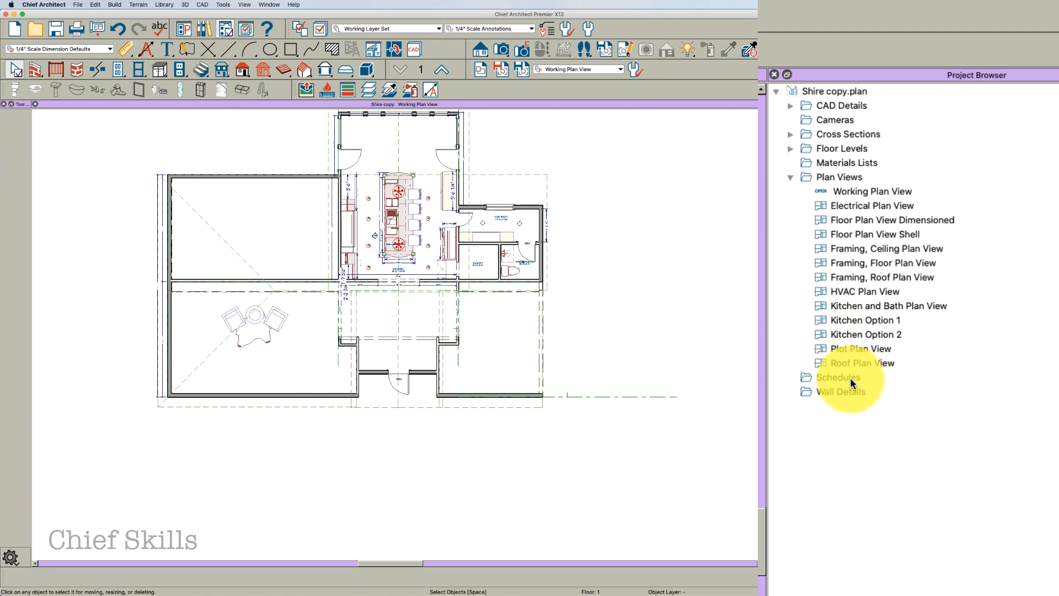
{"action": "double_click", "coordinate": [841, 362]}
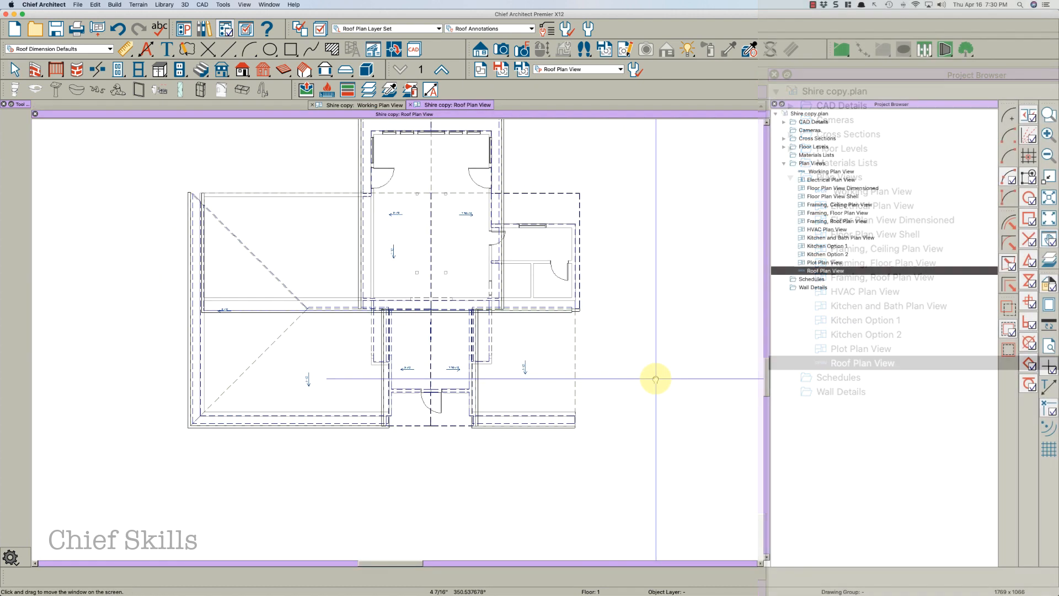
{"action": "middle_click_drag", "start_coordinate": [656, 379], "coordinate": [682, 398]}
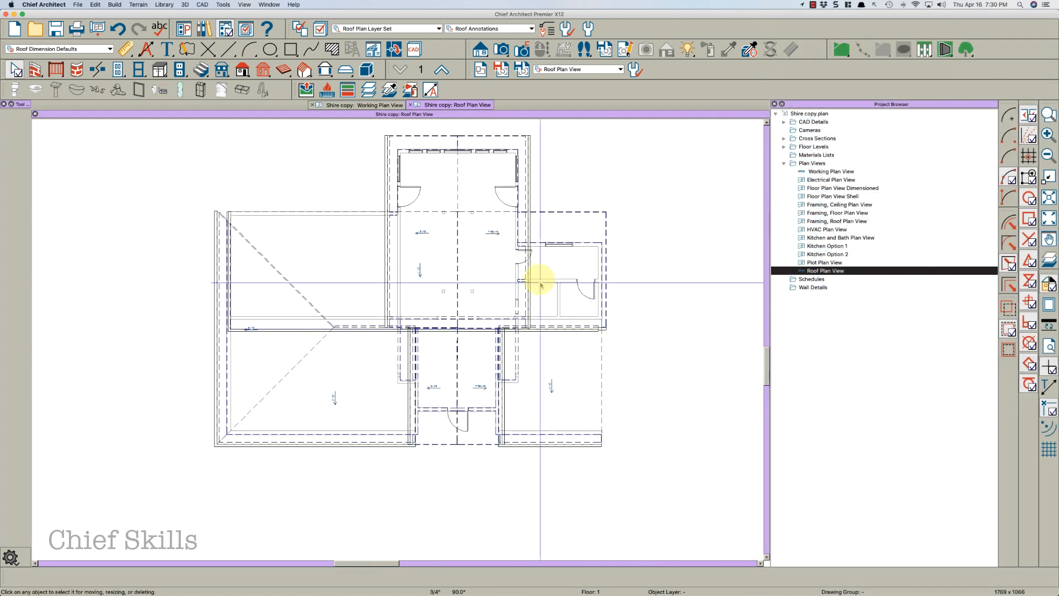
{"action": "middle_click_drag", "start_coordinate": [359, 241], "coordinate": [375, 277]}
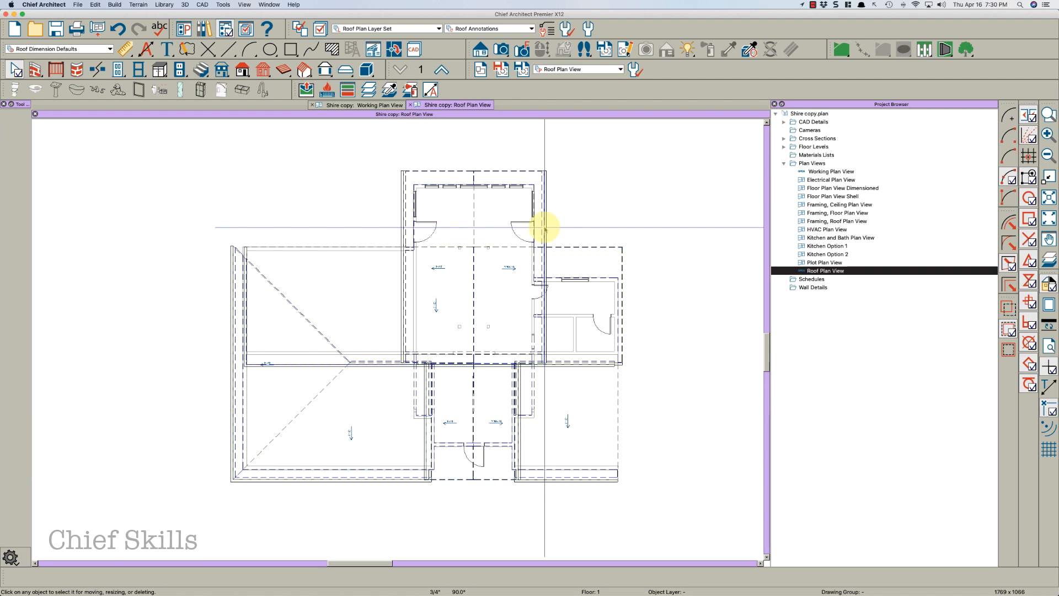
Hide the Roofs, Overhang Area and Roofs, Gutters layers in the Layer Display Options
{"action": "key", "text": "grave"}
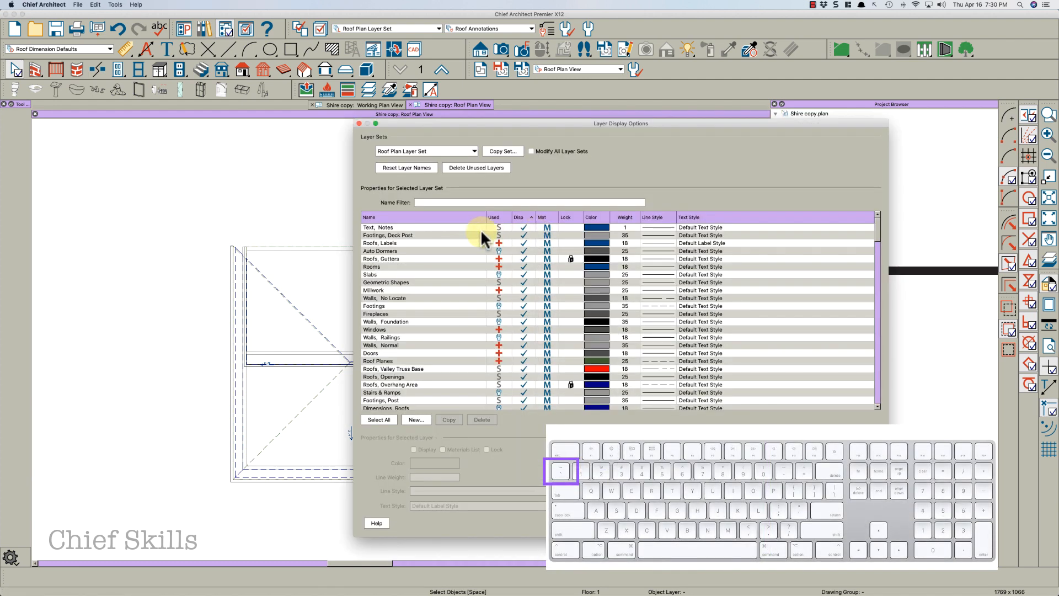
{"action": "left_click", "coordinate": [446, 203]}
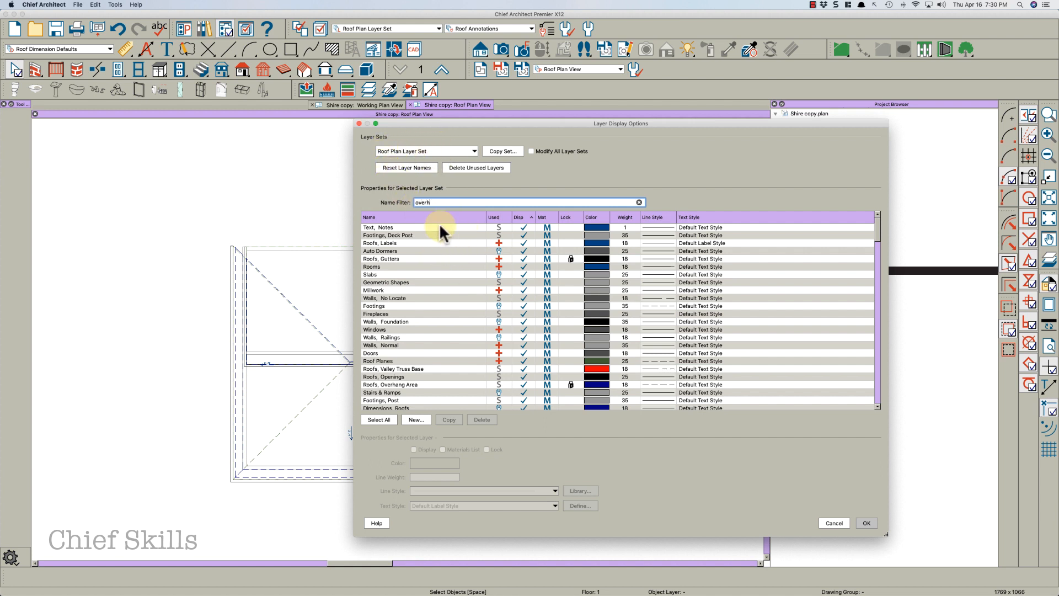
{"action": "left_click", "coordinate": [516, 227]}
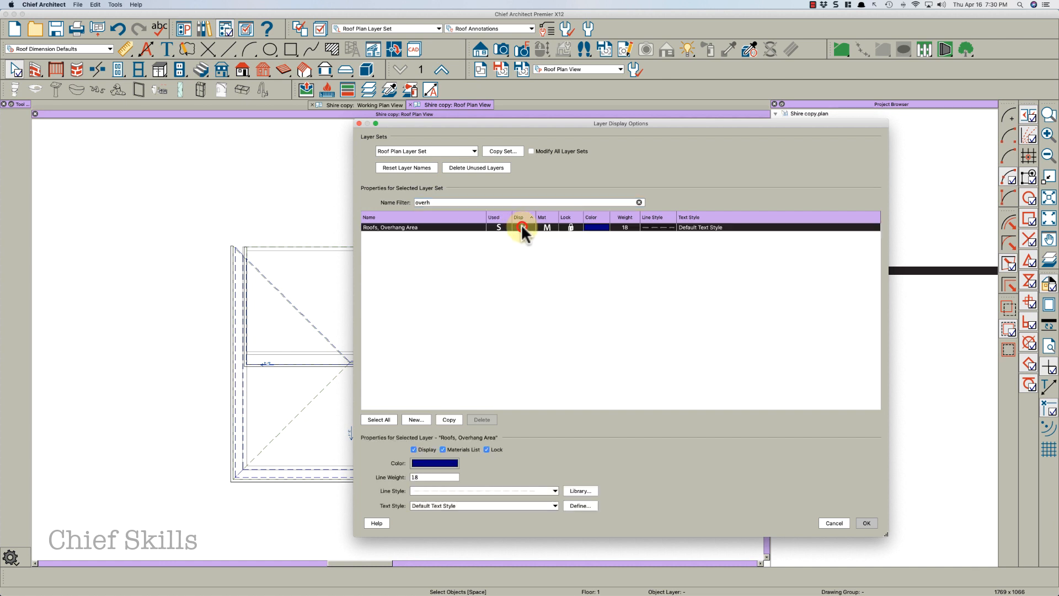
{"action": "double_click", "coordinate": [424, 203]}
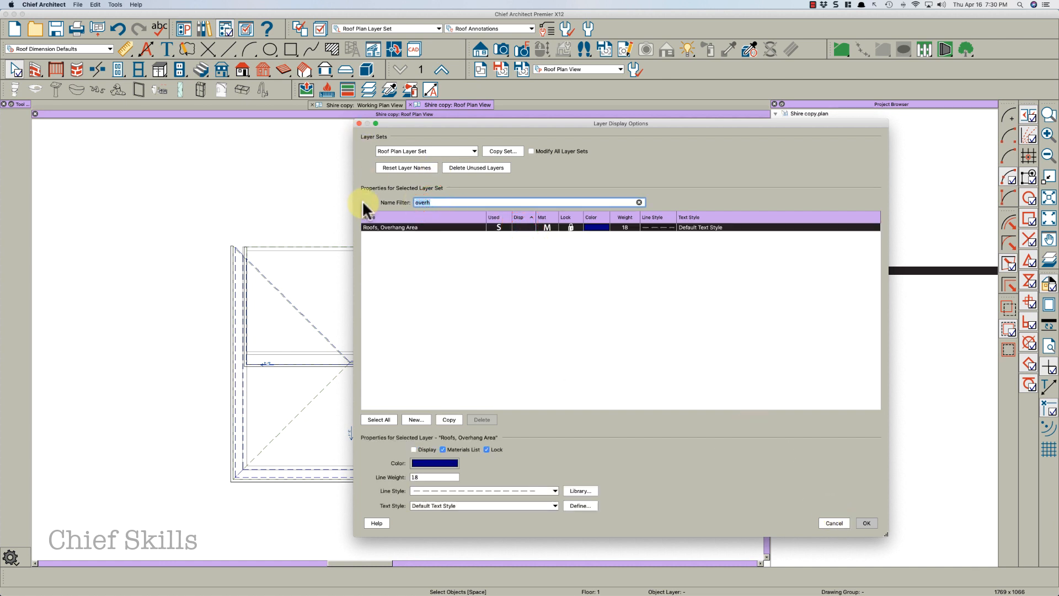
{"action": "type", "text": "gutt"}
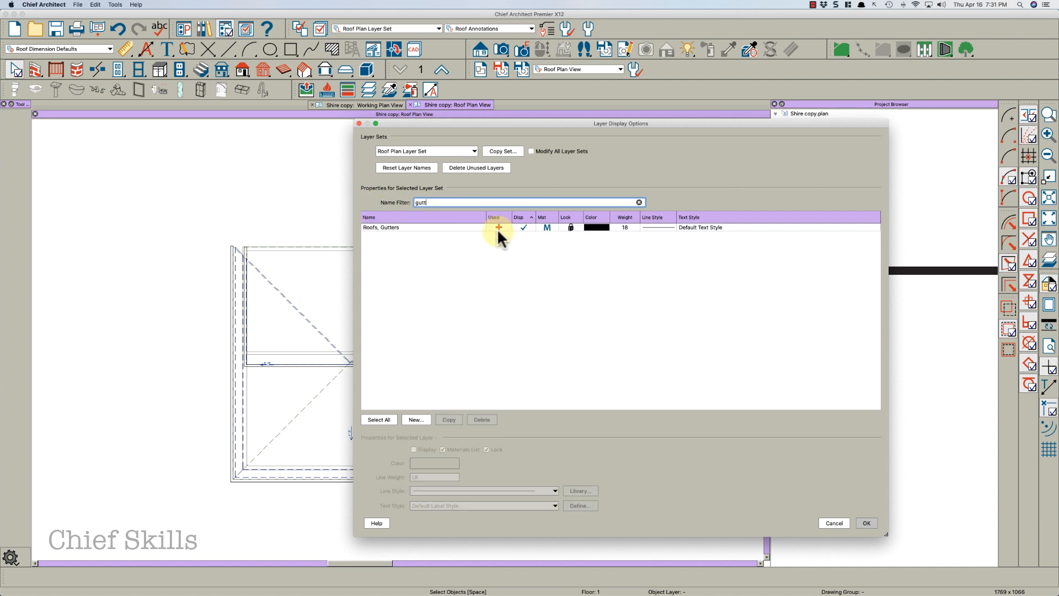
{"action": "left_click", "coordinate": [521, 226]}
{"action": "left_click", "coordinate": [865, 523]}
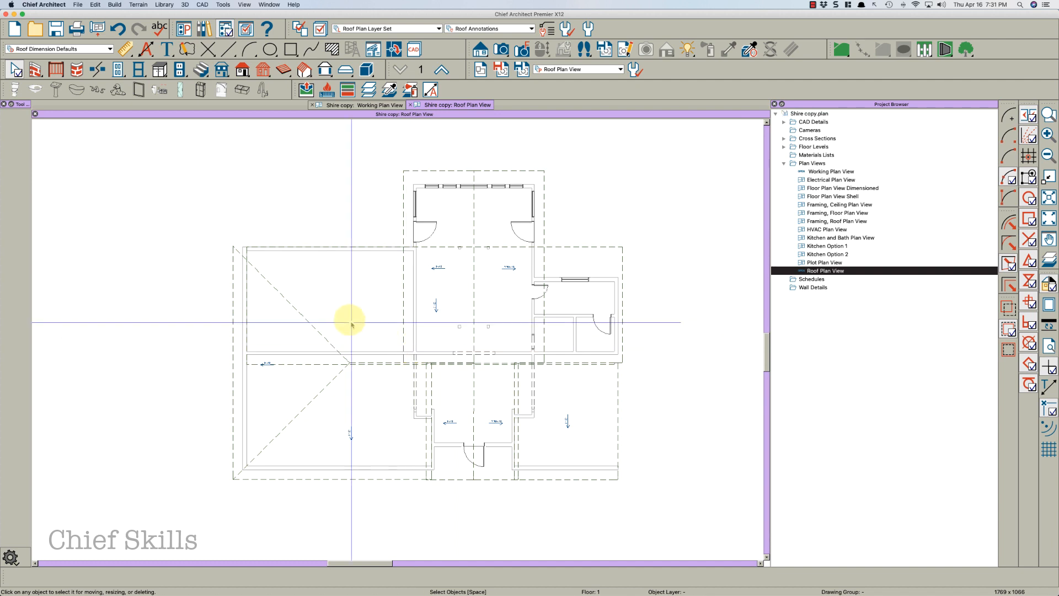
Check which layer a roof plane is on, then set the Roof Planes layer color to Blueberry
{"action": "left_click", "coordinate": [231, 308]}
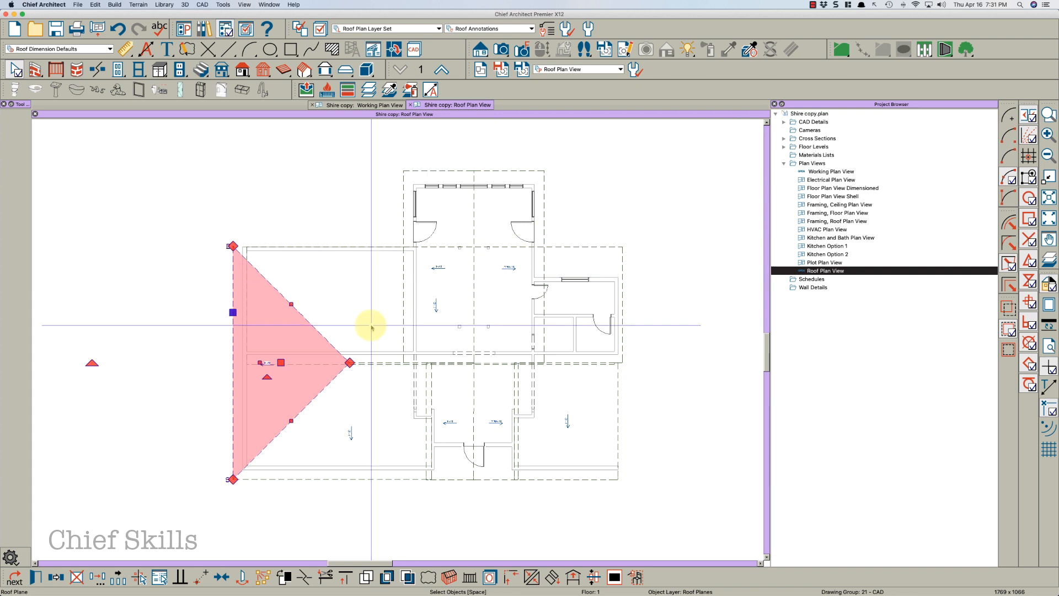
{"action": "left_click", "coordinate": [342, 325]}
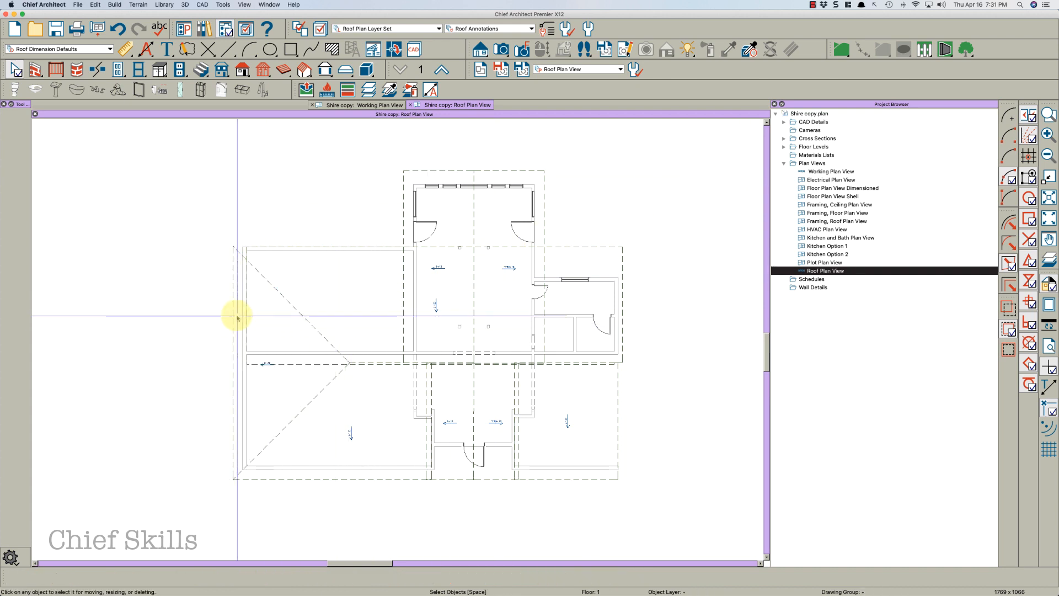
{"action": "key", "text": "l"}
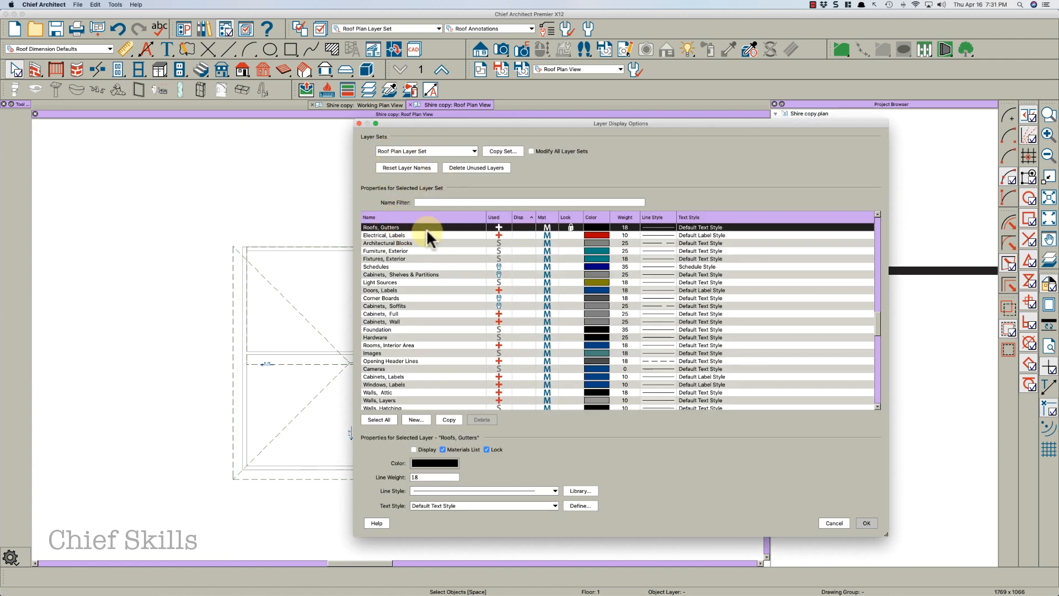
{"action": "left_click", "coordinate": [435, 202]}
{"action": "type", "text": "roof"}
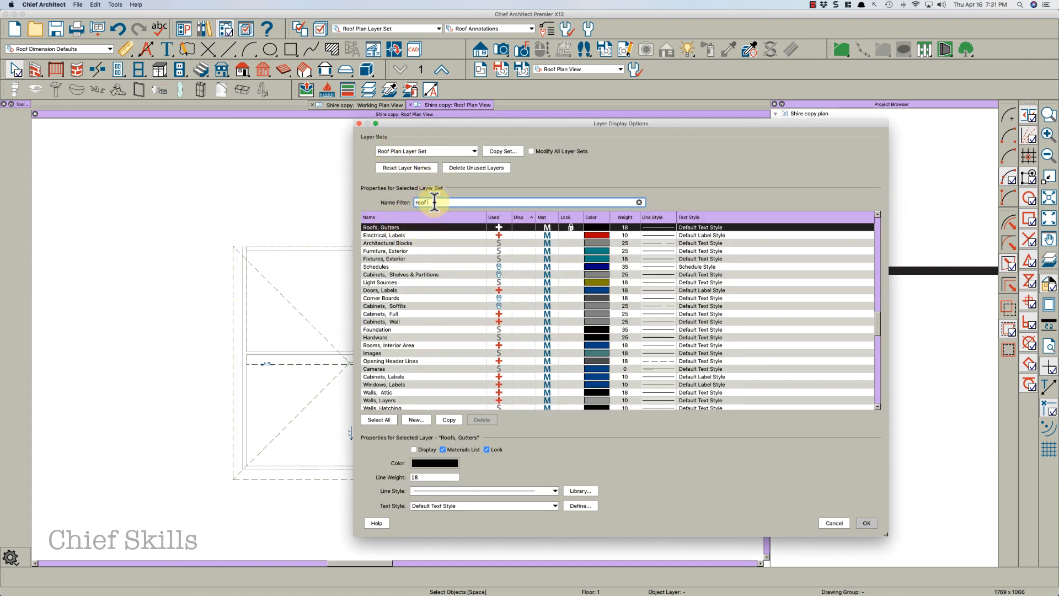
{"action": "type", "text": " pl"}
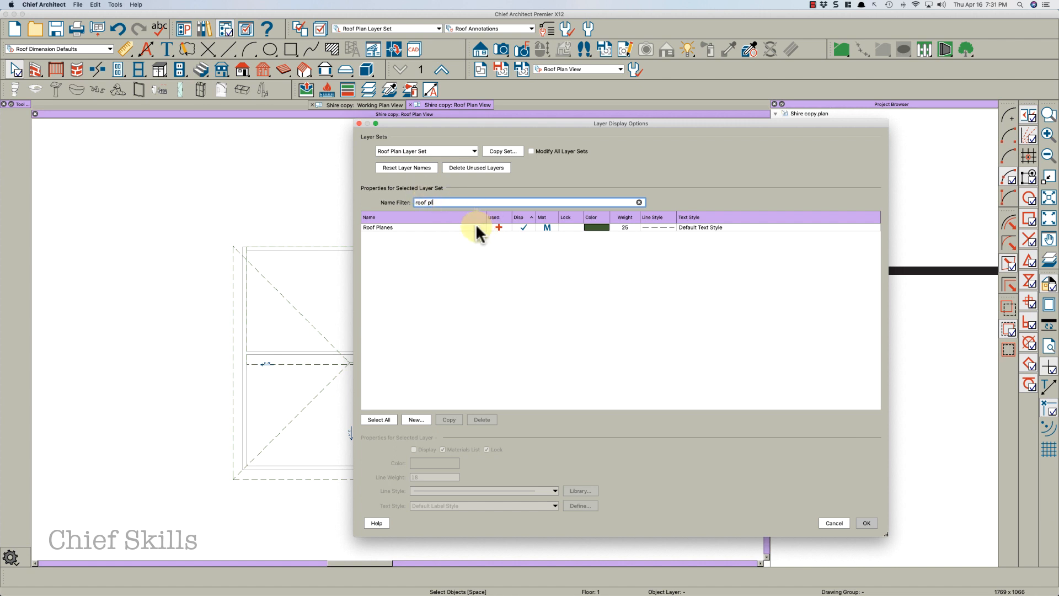
{"action": "left_click", "coordinate": [591, 227]}
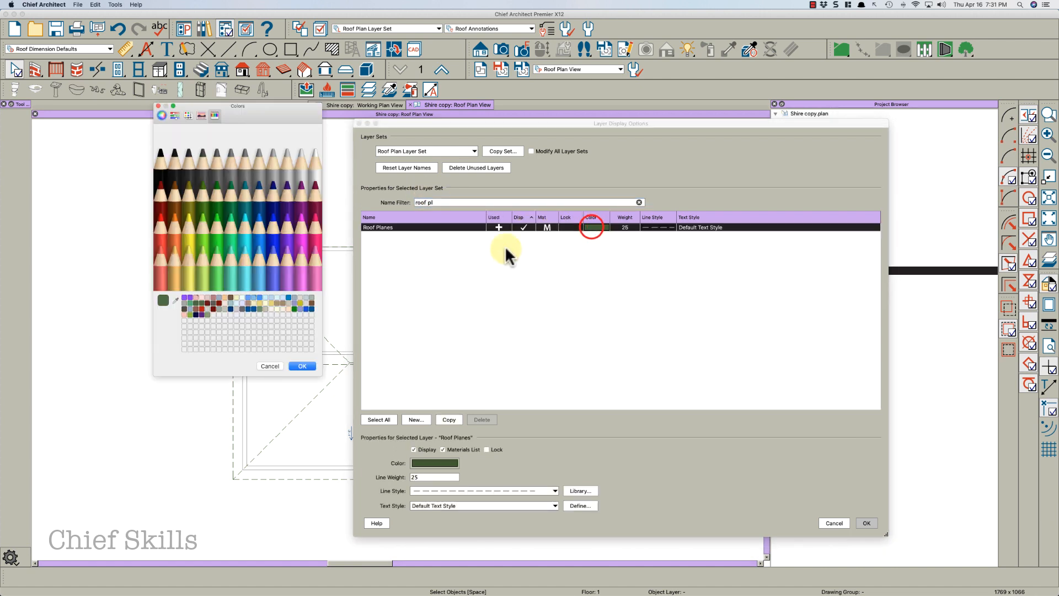
{"action": "left_click", "coordinate": [270, 241]}
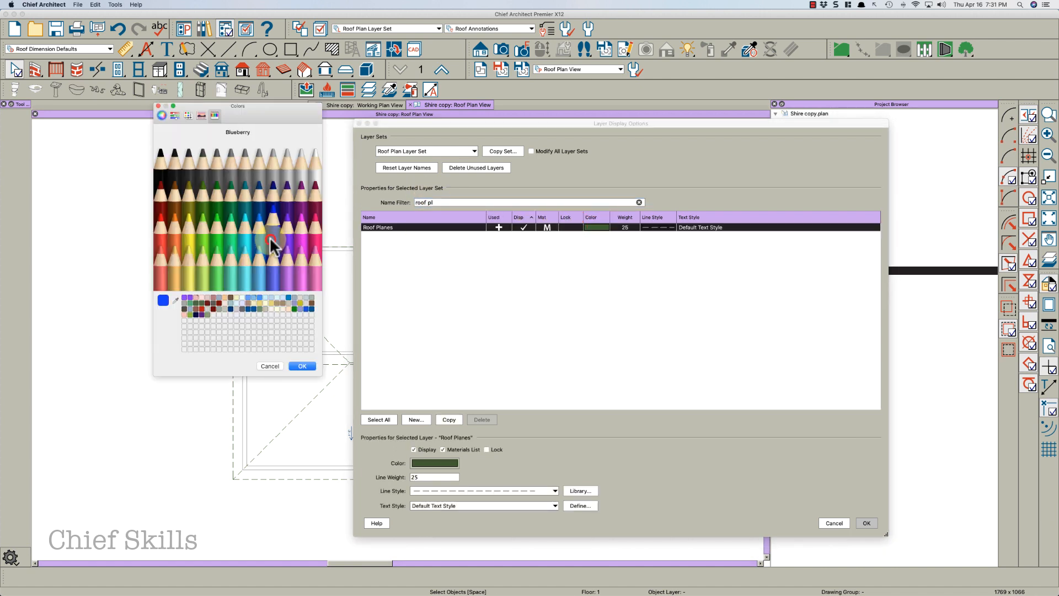
{"action": "left_click", "coordinate": [302, 365]}
Set the Roof Planes layer line weight to 50 with a solid line style
{"action": "double_click", "coordinate": [427, 478]}
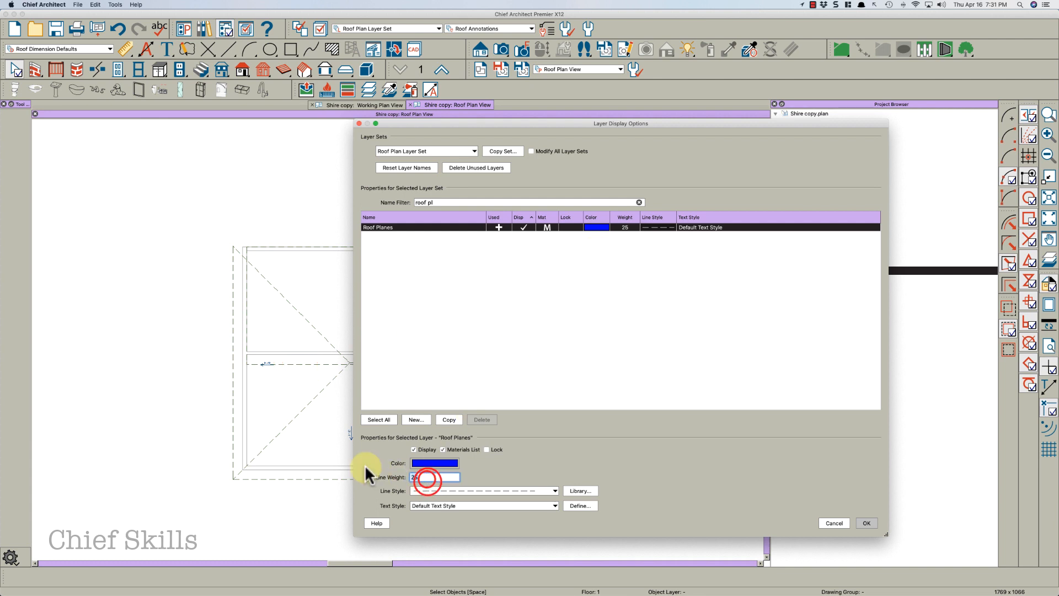
{"action": "type", "text": "50"}
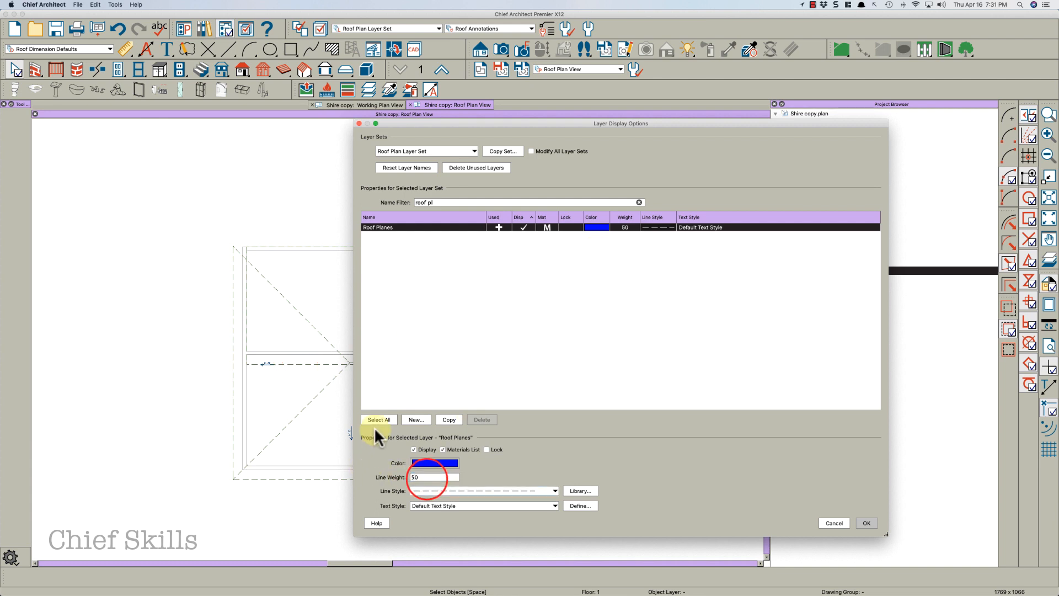
{"action": "left_click", "coordinate": [453, 491]}
{"action": "left_click", "coordinate": [449, 484]}
{"action": "left_click", "coordinate": [864, 523]}
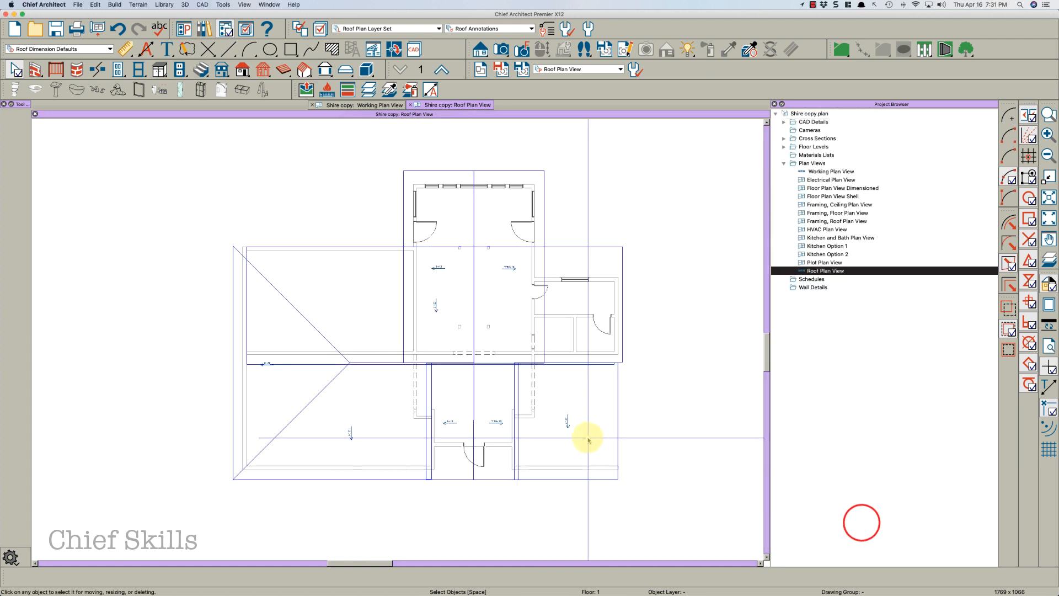
Turn on the display of line weights in the plan
{"action": "left_click", "coordinate": [1045, 325]}
{"action": "scroll", "coordinate": [513, 362], "scroll_direction": "up", "scroll_amount": 3}
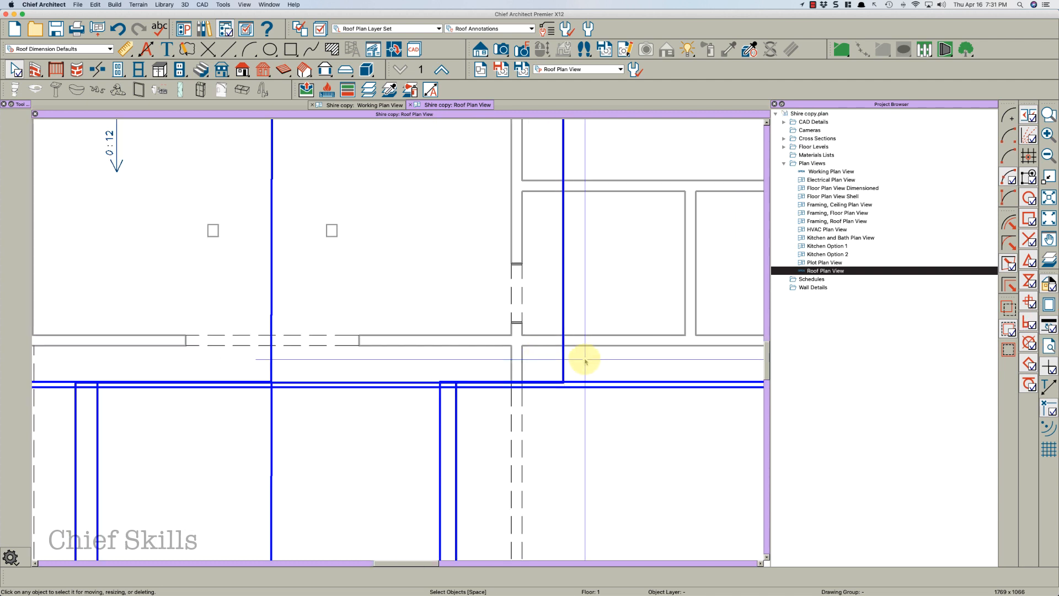
{"action": "scroll", "coordinate": [523, 364], "scroll_direction": "down", "scroll_amount": 4}
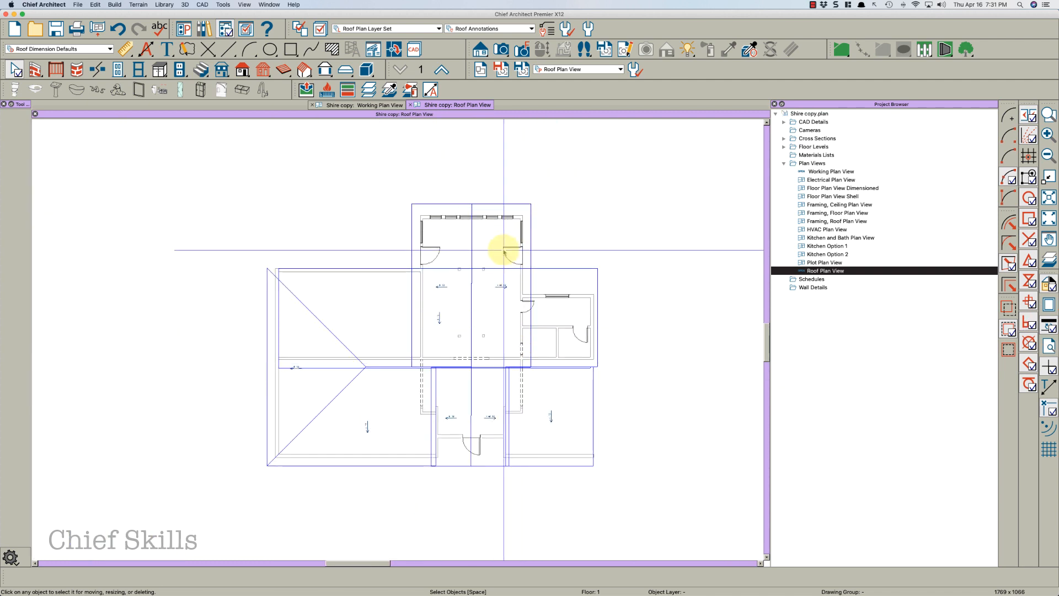
Open a 3D overview and orbit around the roof planes to inspect them
{"action": "key", "text": "o"}
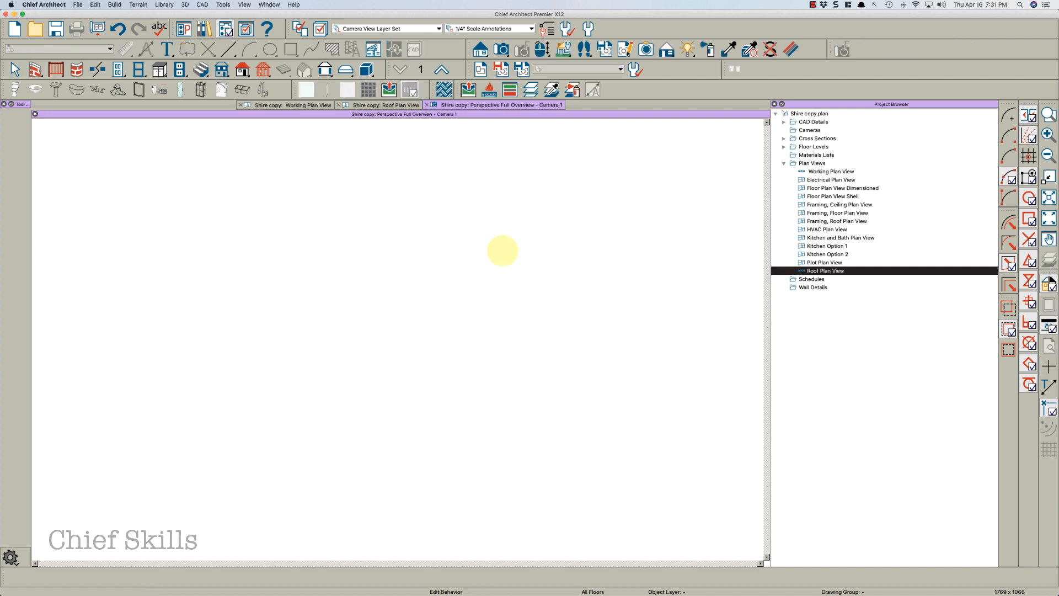
{"action": "left_click_drag", "start_coordinate": [497, 248], "coordinate": [503, 275]}
{"action": "left_click_drag", "start_coordinate": [409, 294], "coordinate": [379, 264]}
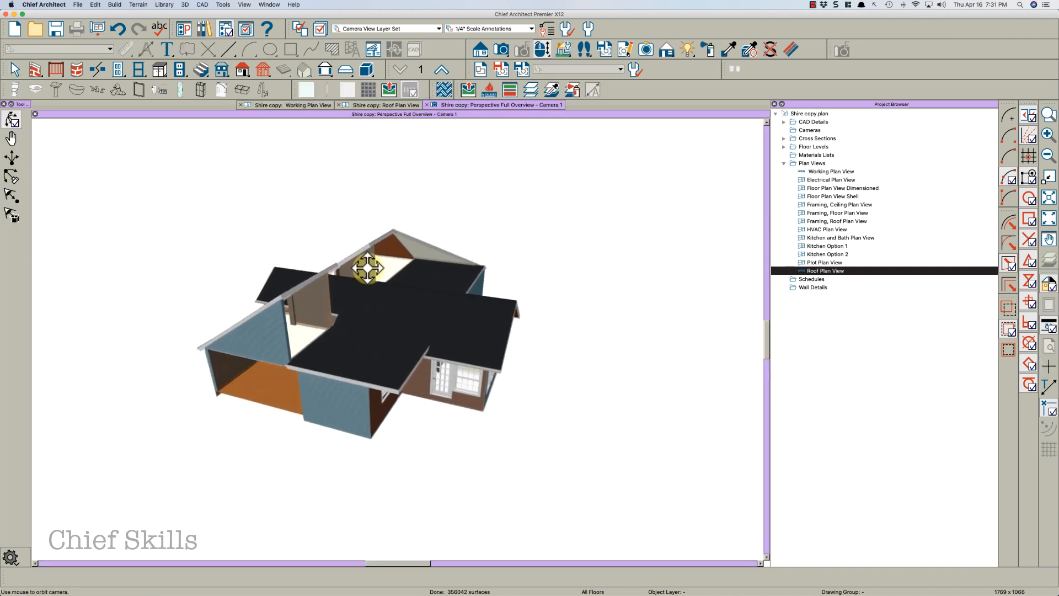
{"action": "key", "text": "space"}
{"action": "left_click", "coordinate": [317, 332]}
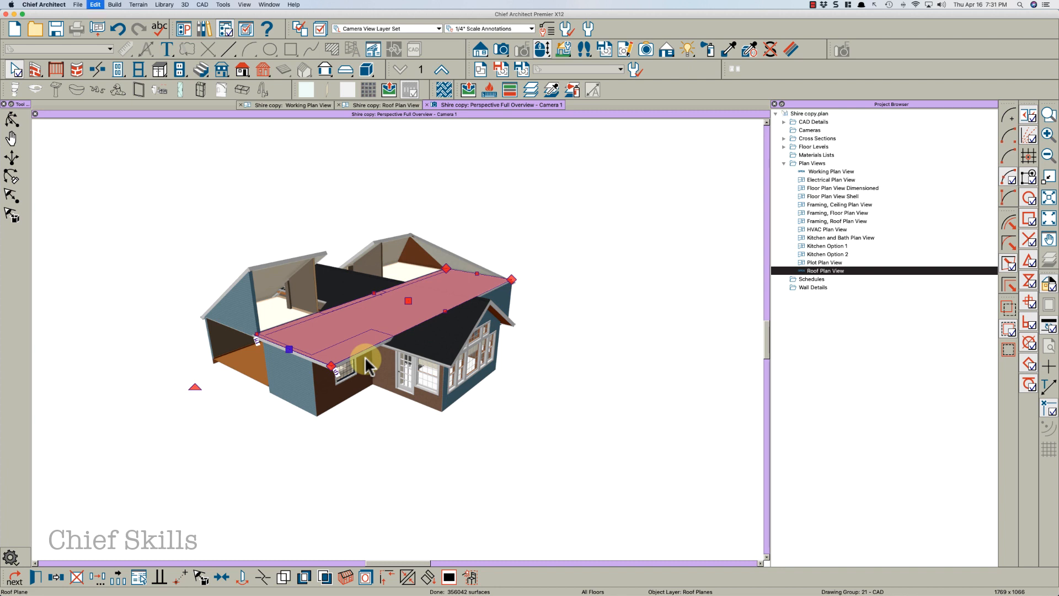
{"action": "key", "text": "space"}
{"action": "left_click_drag", "start_coordinate": [385, 326], "coordinate": [470, 333]}
{"action": "key", "text": "space"}
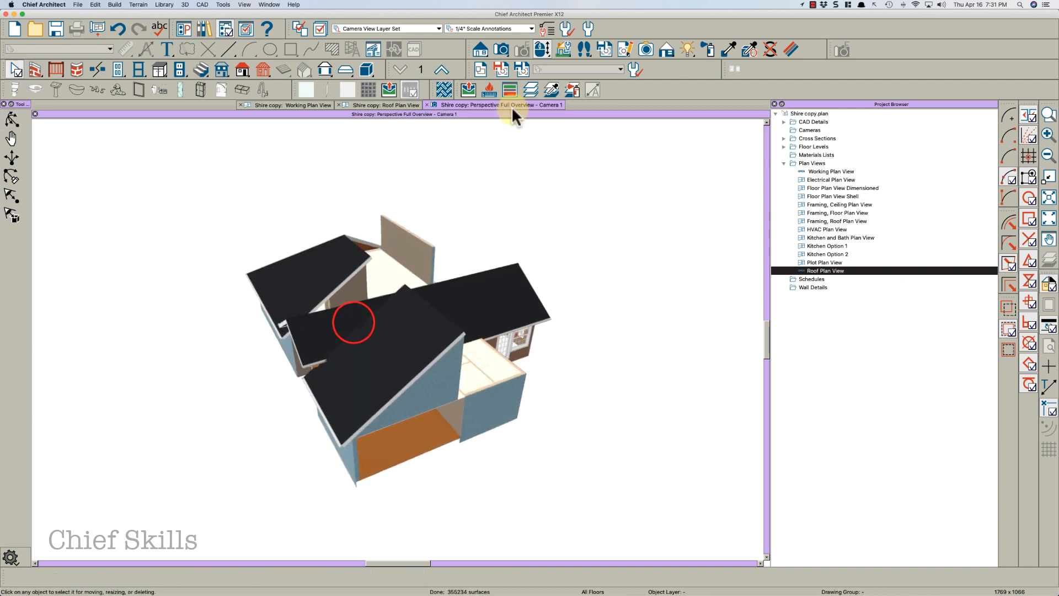
Switch to the Roof Plan View and delete all the existing roof planes
{"action": "left_click", "coordinate": [381, 104]}
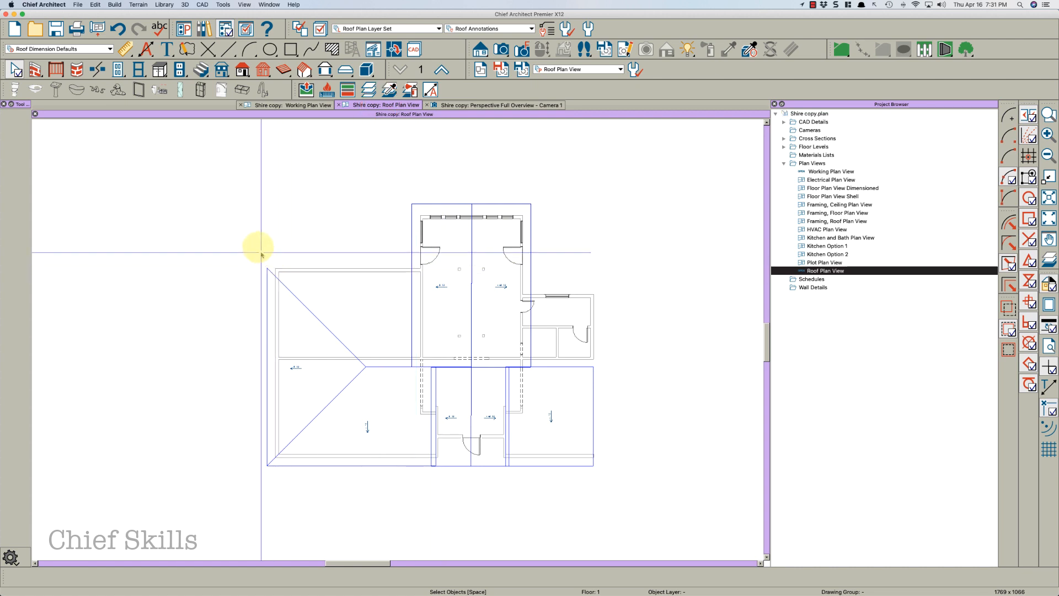
{"action": "left_click", "coordinate": [242, 69]}
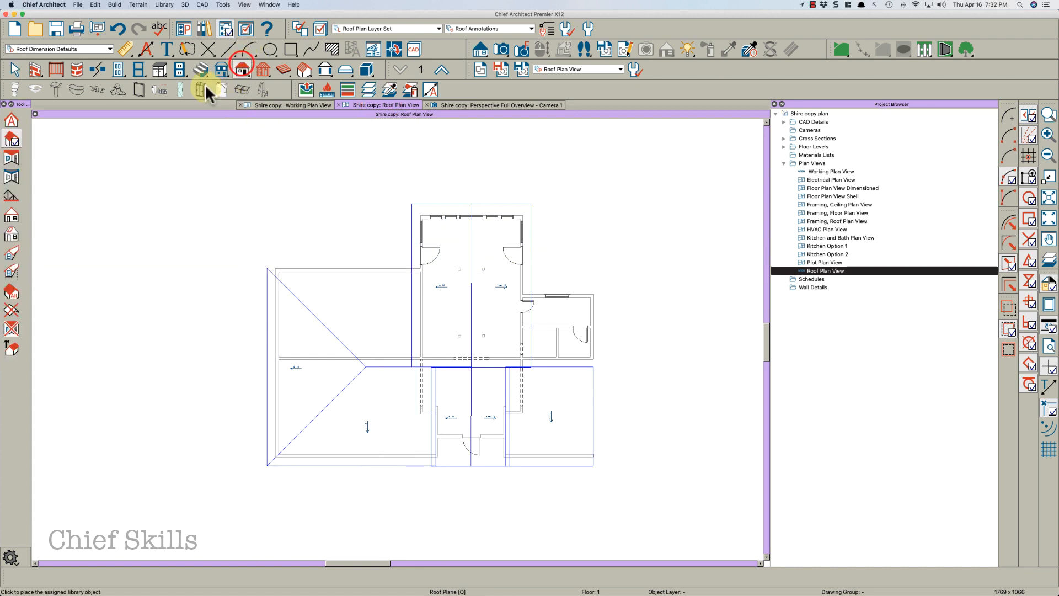
{"action": "left_click", "coordinate": [12, 138]}
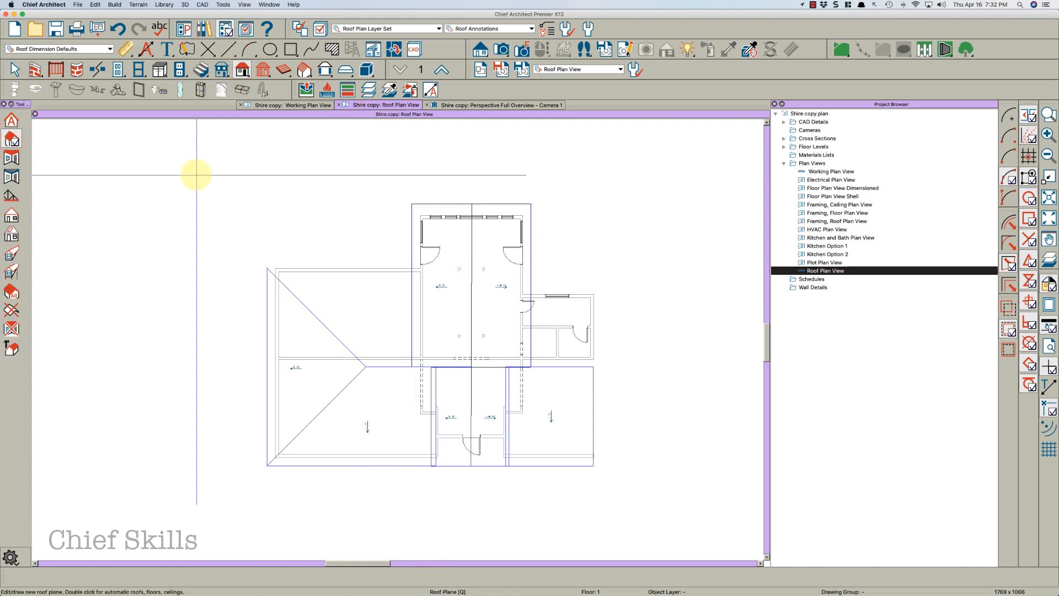
{"action": "left_click_drag", "start_coordinate": [234, 177], "coordinate": [635, 510]}
{"action": "key", "text": "Delete"}
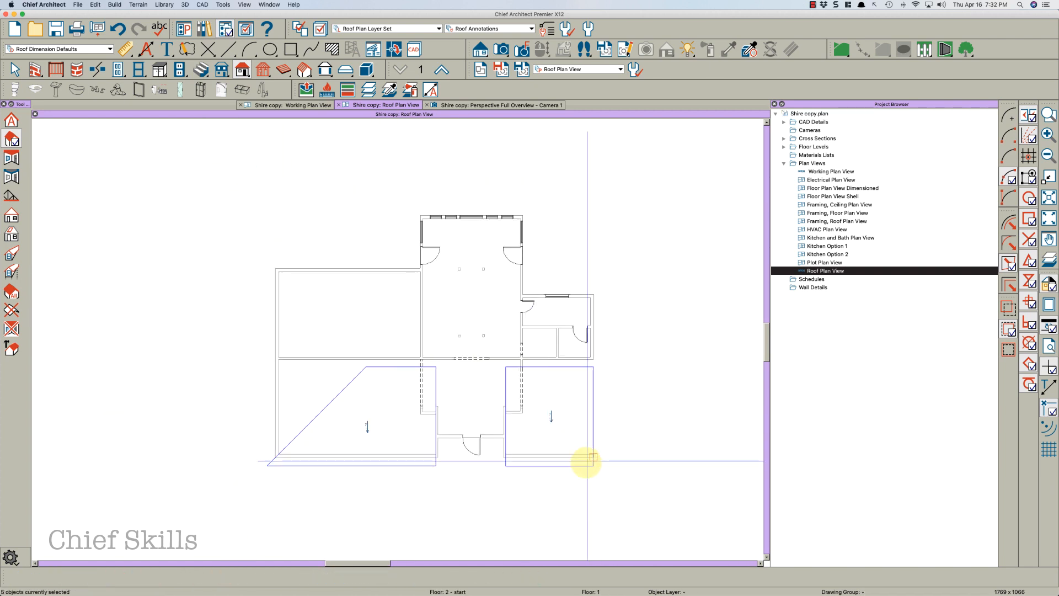
{"action": "left_click", "coordinate": [579, 464]}
{"action": "key", "text": "Delete"}
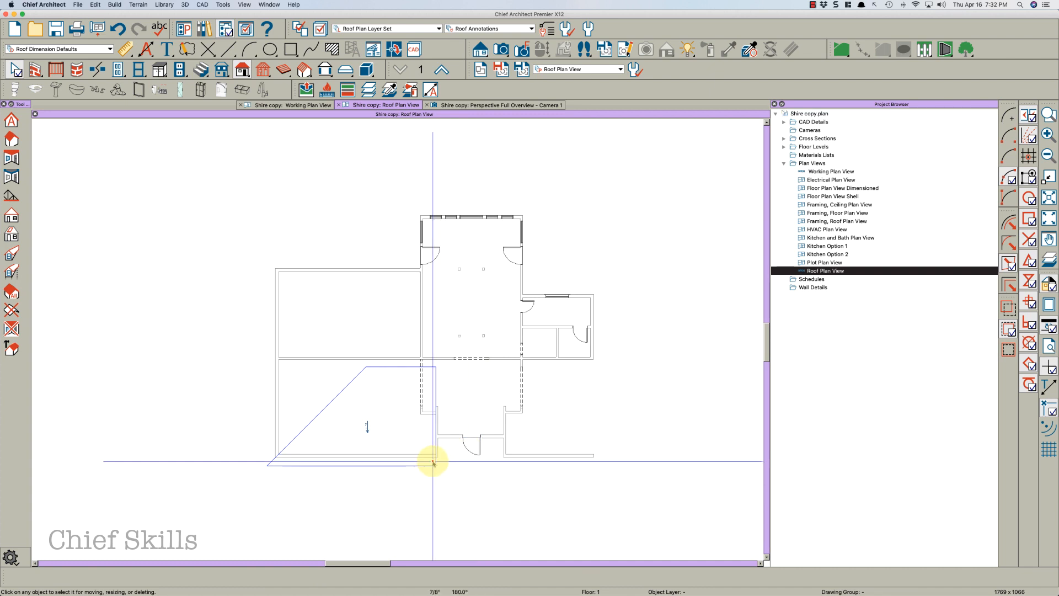
{"action": "left_click", "coordinate": [433, 462]}
{"action": "key", "text": "Delete"}
In the Roof Plan Layer Set of the Roof Plan View, lock the Walls, Normal layer
{"action": "scroll", "coordinate": [454, 337], "scroll_direction": "up", "scroll_amount": 2}
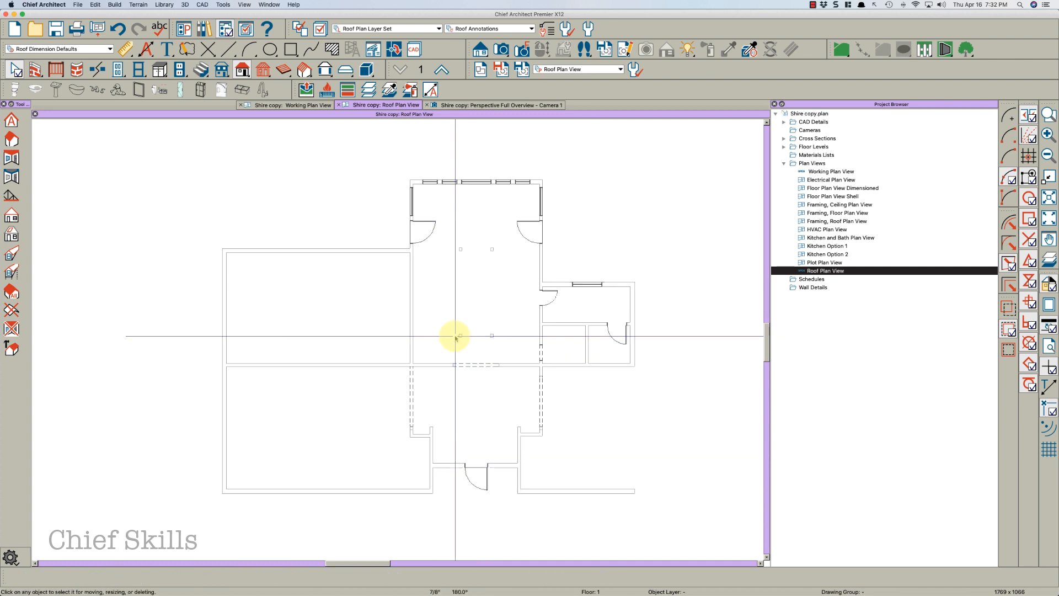
{"action": "scroll", "coordinate": [455, 336], "scroll_direction": "up", "scroll_amount": 1}
{"action": "middle_click_drag", "start_coordinate": [455, 336], "coordinate": [483, 334]}
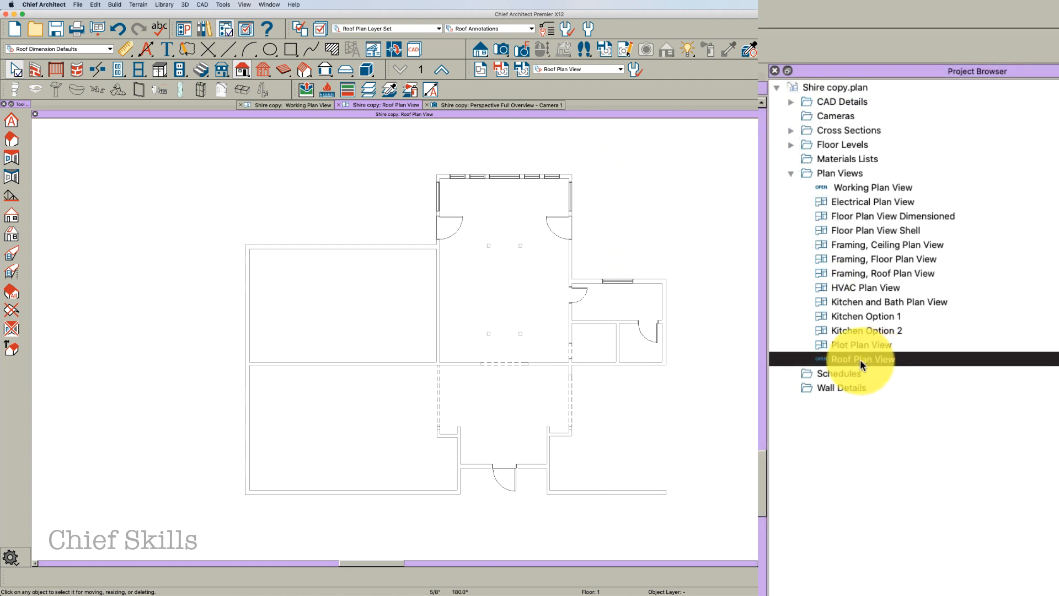
{"action": "right_click", "coordinate": [861, 365]}
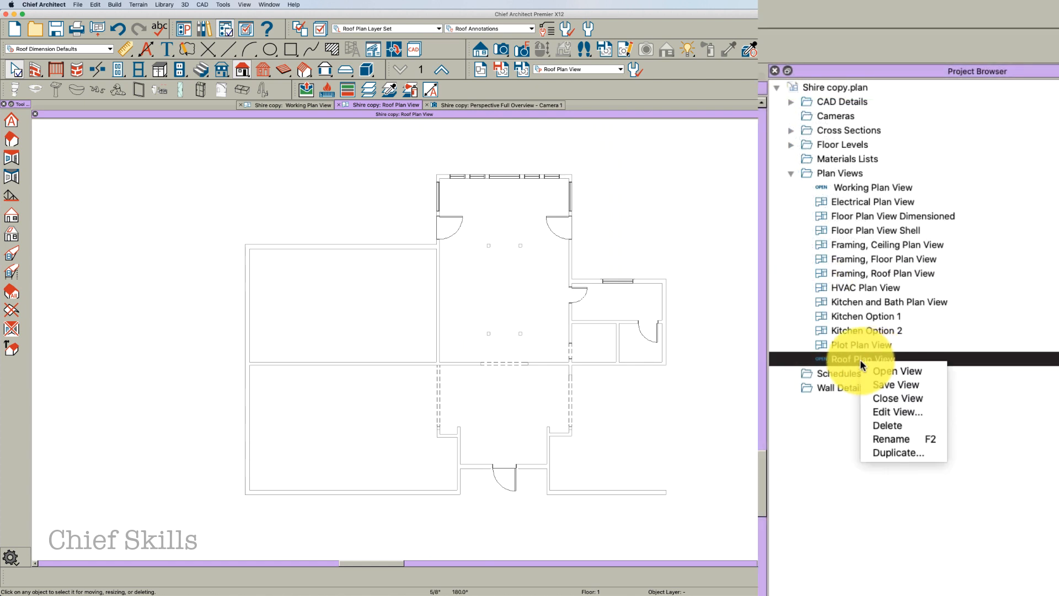
{"action": "left_click", "coordinate": [881, 413]}
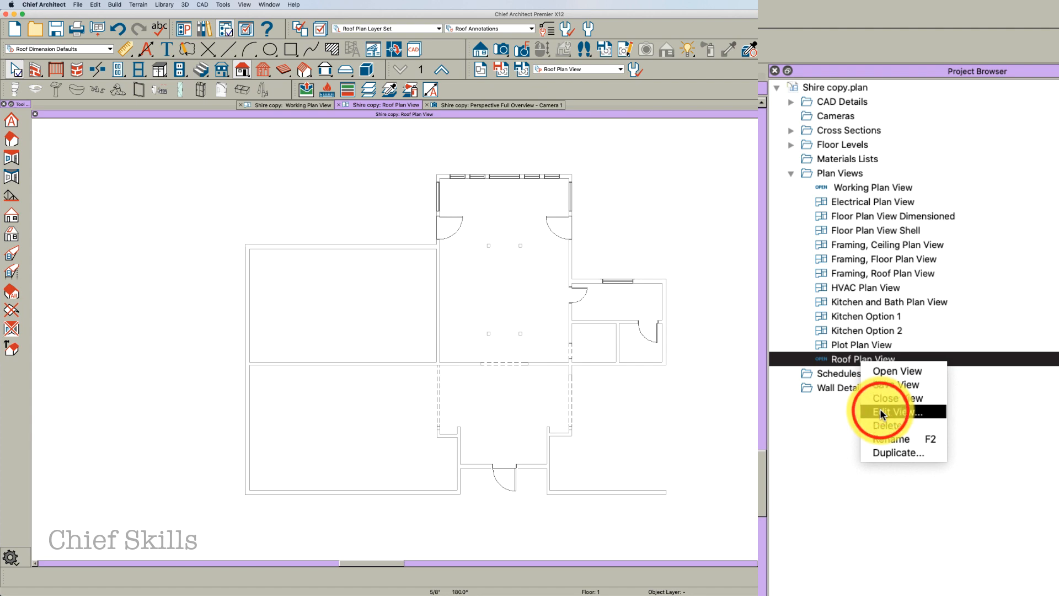
{"action": "right_click", "coordinate": [842, 359]}
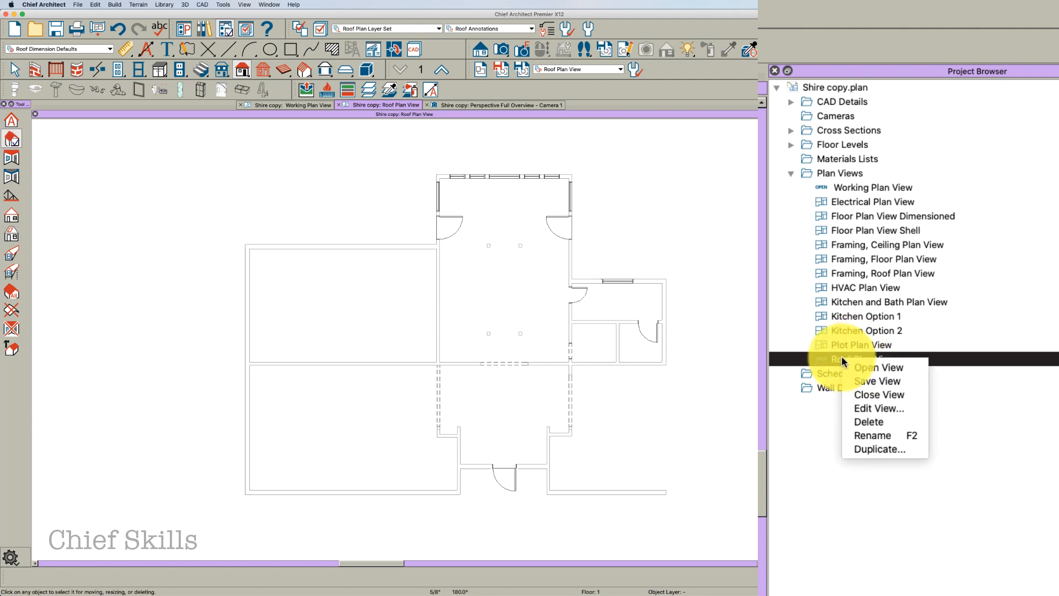
{"action": "left_click", "coordinate": [869, 409]}
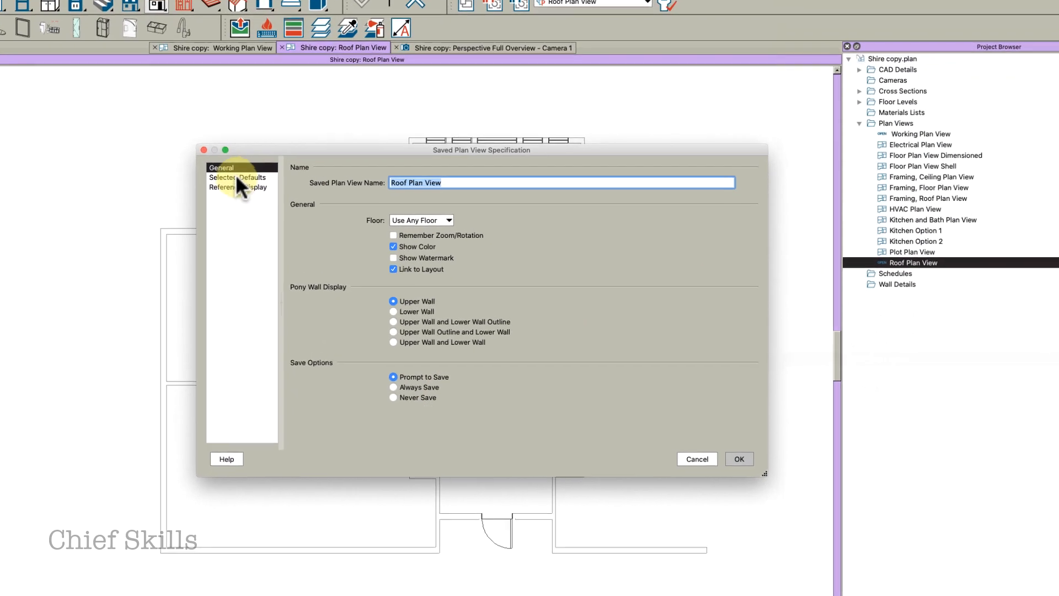
{"action": "left_click", "coordinate": [234, 176]}
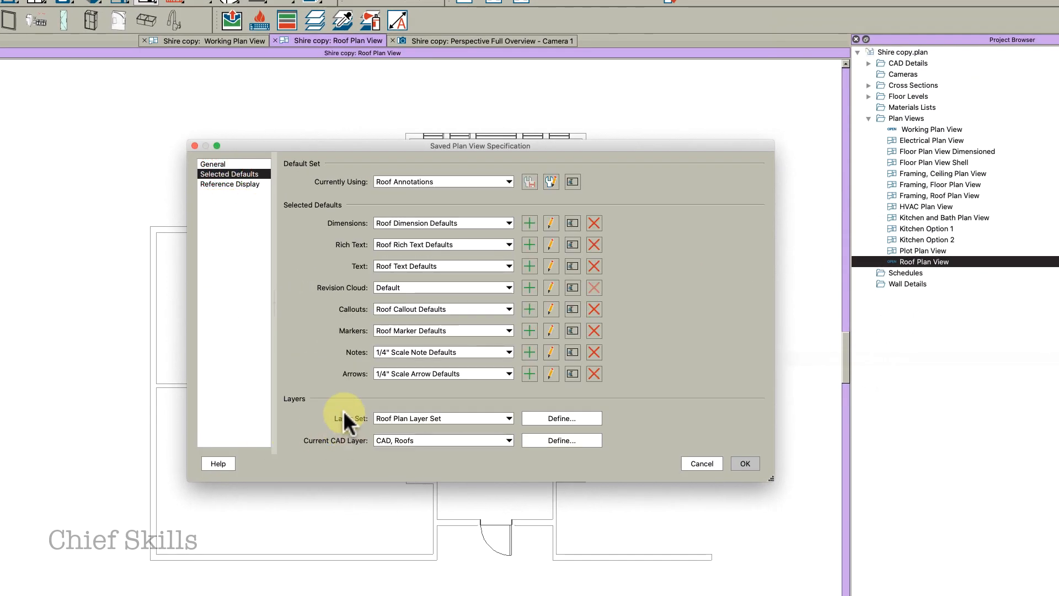
{"action": "left_click", "coordinate": [547, 418]}
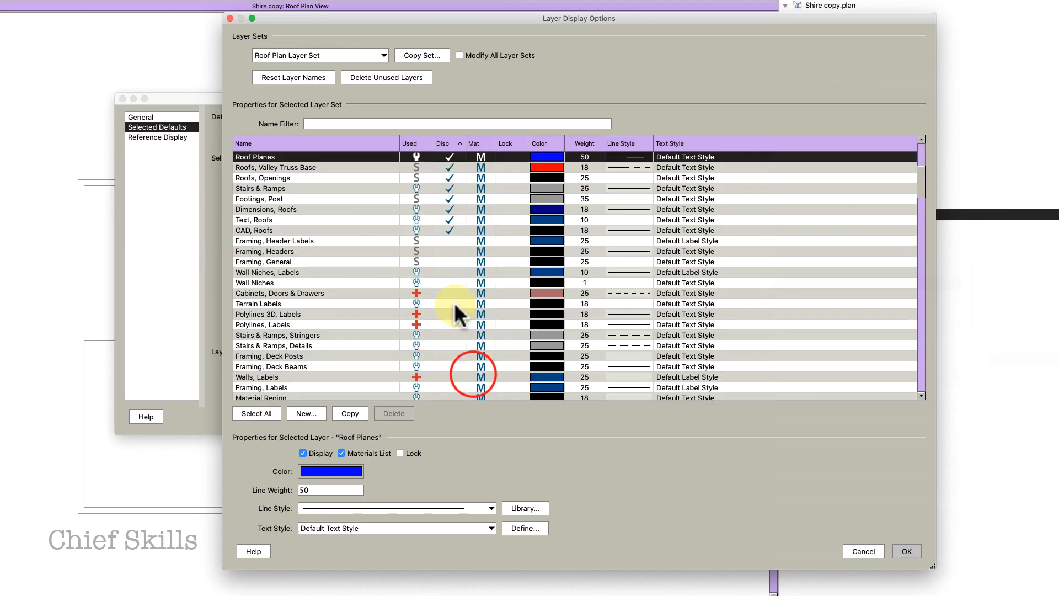
{"action": "left_click", "coordinate": [315, 124]}
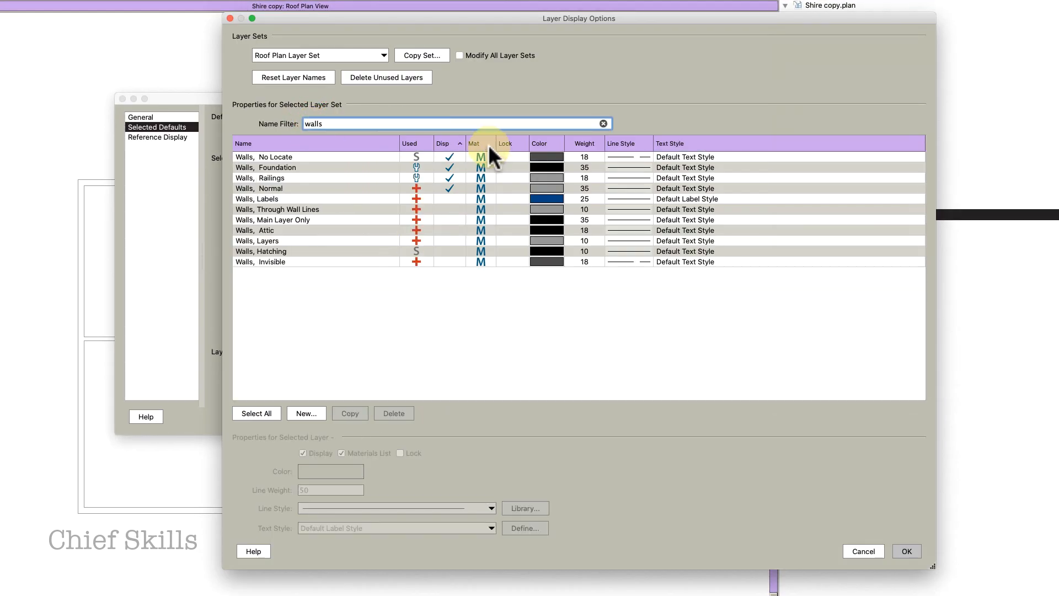
{"action": "left_click", "coordinate": [410, 143]}
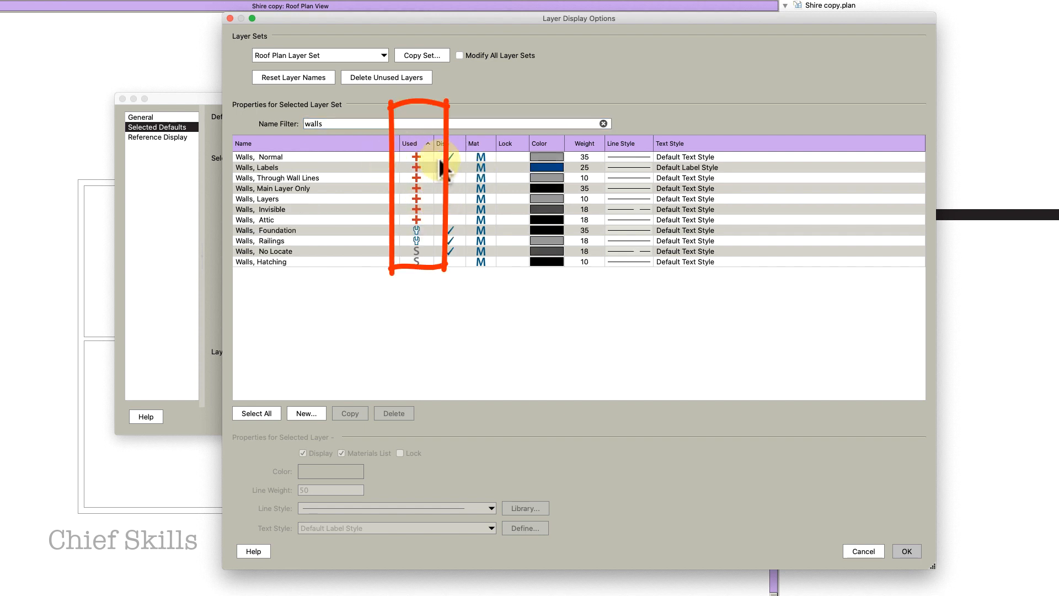
{"action": "left_click", "coordinate": [514, 154]}
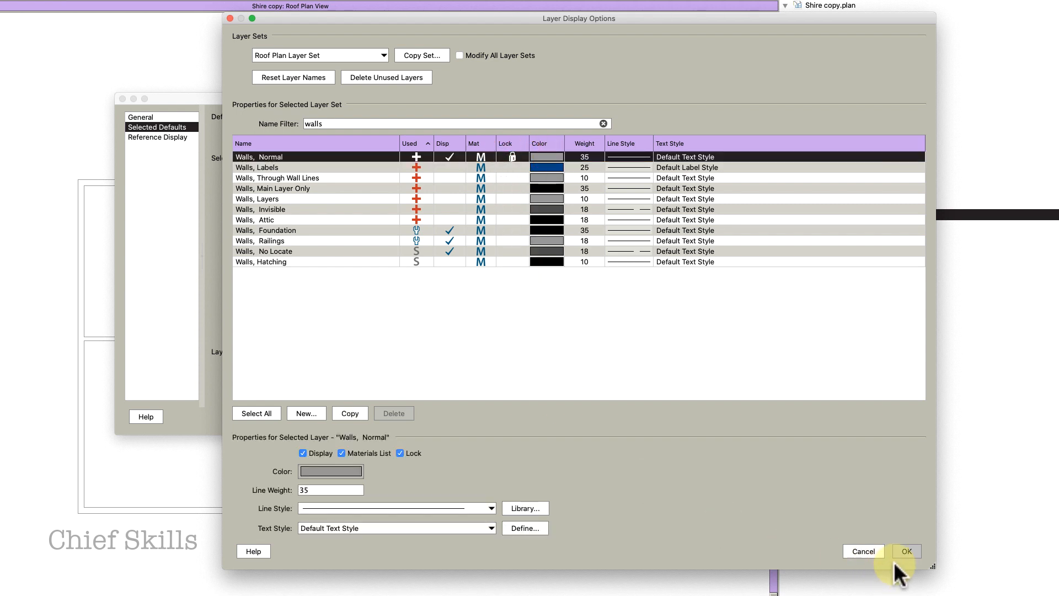
{"action": "left_click", "coordinate": [908, 549]}
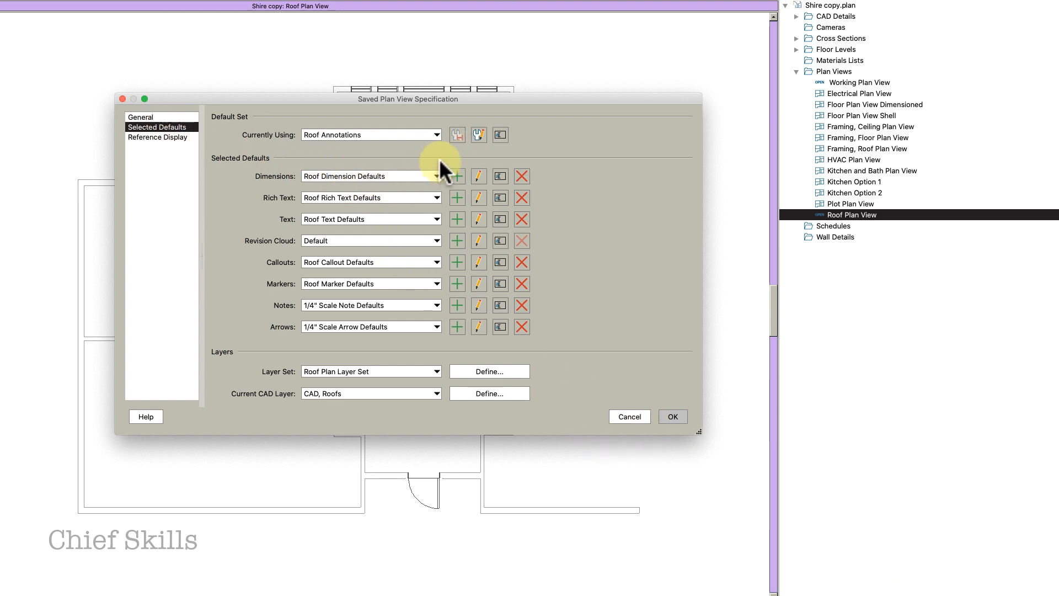
Lock the Rooms layer in the Roof Plan Layer Set and close the view specification
{"action": "left_click", "coordinate": [489, 371]}
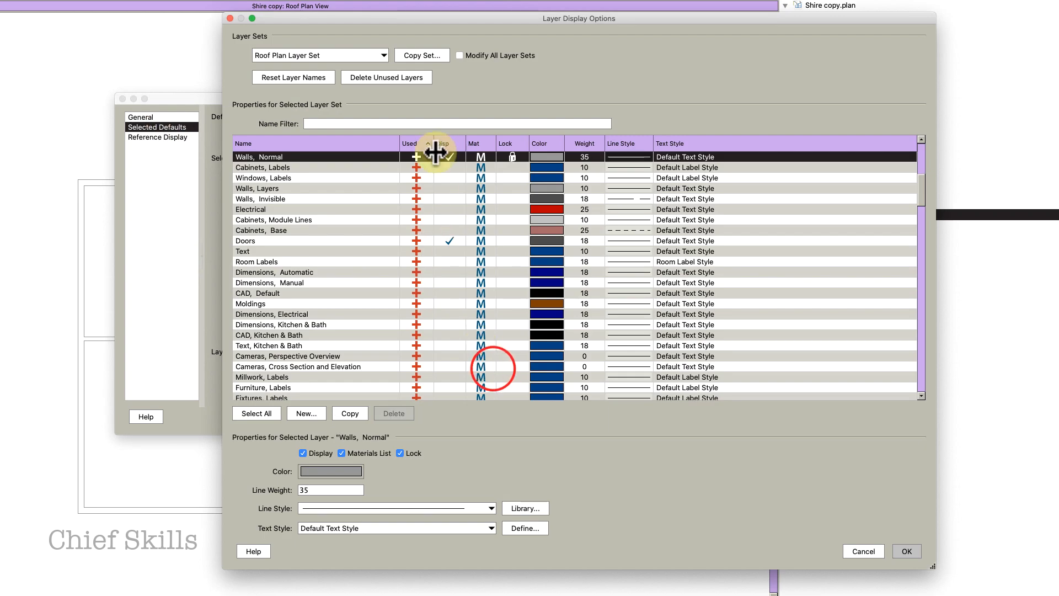
{"action": "left_click", "coordinate": [340, 123]}
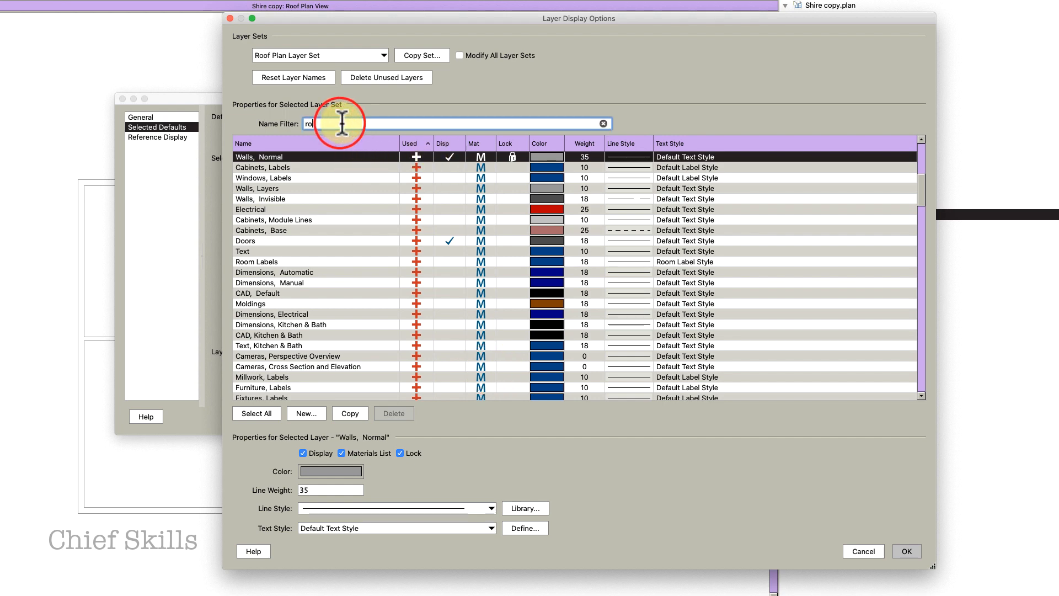
{"action": "type", "text": "room"}
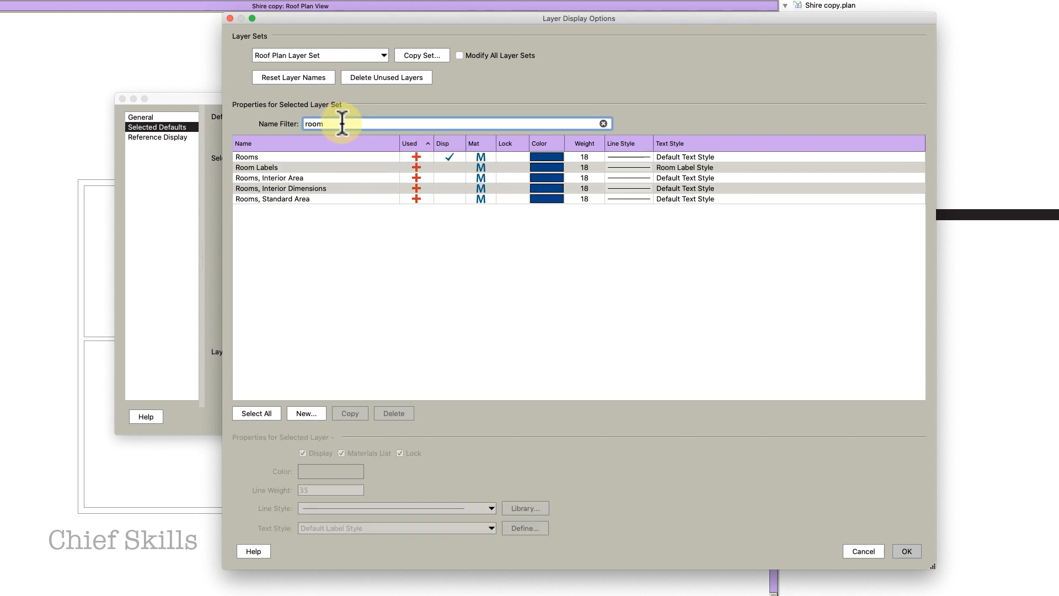
{"action": "left_click", "coordinate": [504, 157]}
{"action": "left_click", "coordinate": [905, 547]}
{"action": "left_click", "coordinate": [827, 416]}
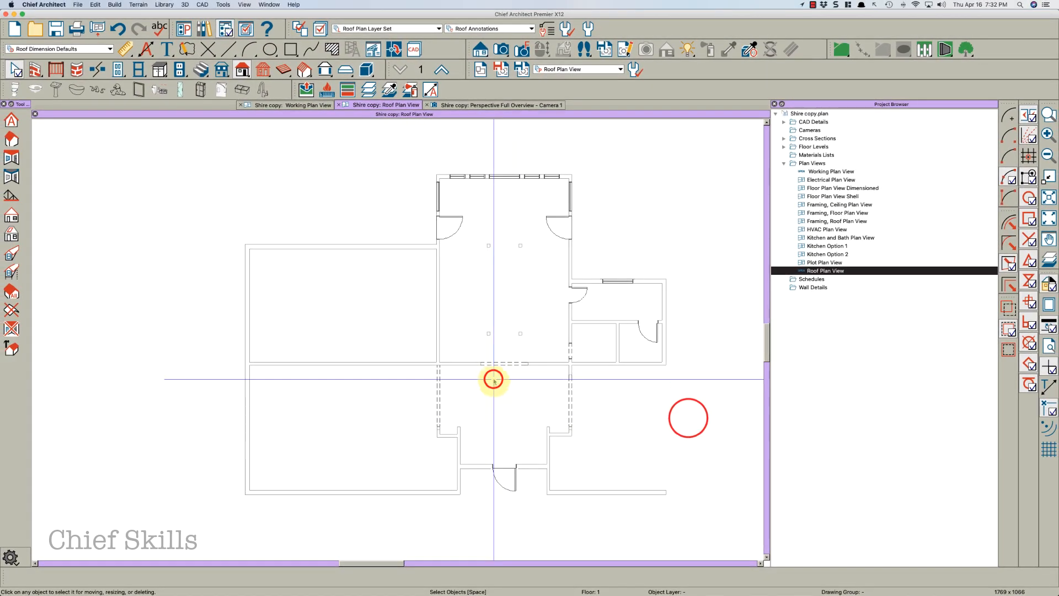
{"action": "left_click", "coordinate": [492, 407]}
{"action": "left_click", "coordinate": [487, 411]}
Check that walls and rooms can no longer be selected in the roof plan
{"action": "left_click", "coordinate": [365, 328]}
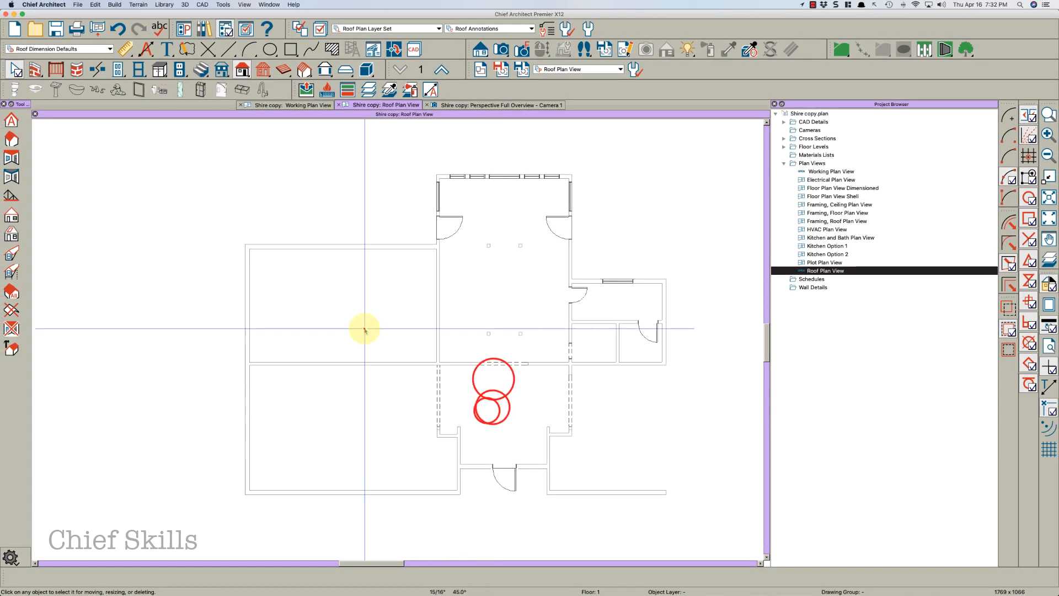
{"action": "left_click", "coordinate": [311, 306]}
{"action": "left_click", "coordinate": [311, 369]}
{"action": "left_click", "coordinate": [322, 406]}
{"action": "left_click", "coordinate": [376, 367]}
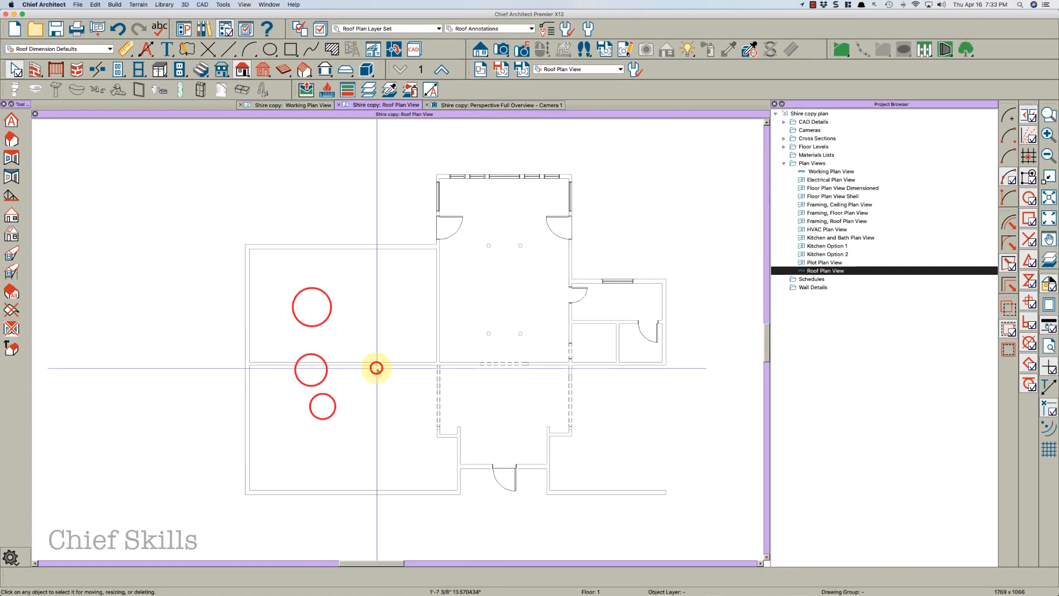
{"action": "left_click", "coordinate": [416, 363]}
{"action": "left_click", "coordinate": [374, 357]}
{"action": "left_click", "coordinate": [311, 378]}
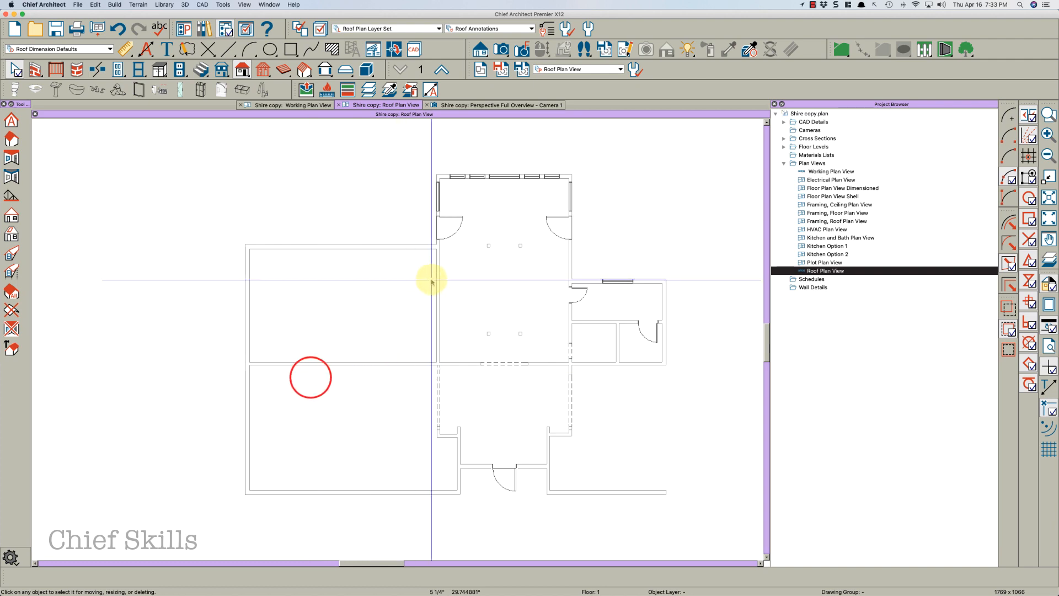
Switch to the Working Plan View and examine the invisible room divider wall on the right side
{"action": "left_click", "coordinate": [315, 105]}
{"action": "middle_click_drag", "start_coordinate": [374, 221], "coordinate": [489, 276]}
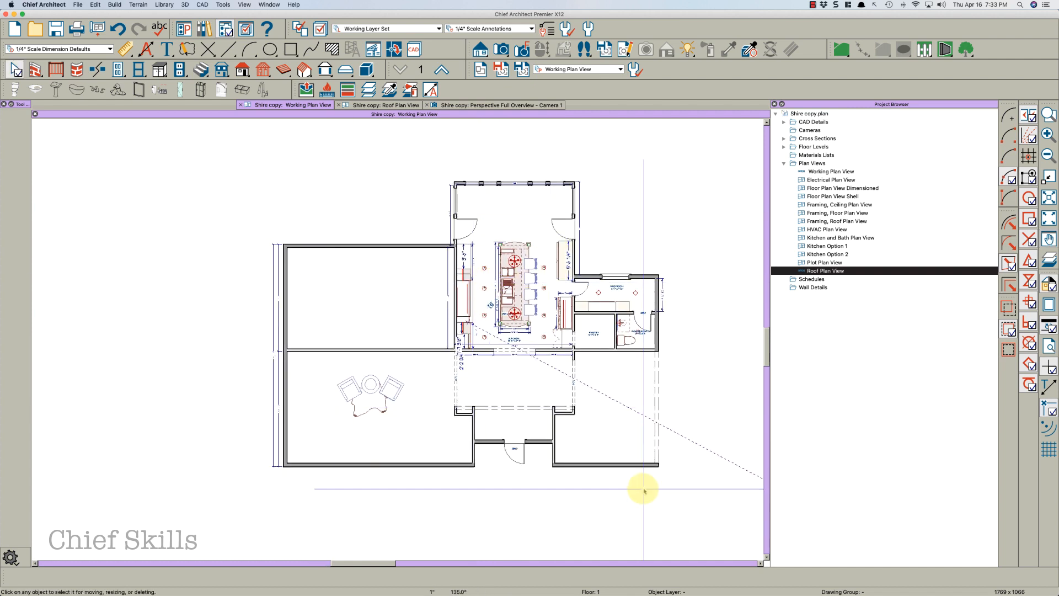
{"action": "left_click", "coordinate": [657, 386]}
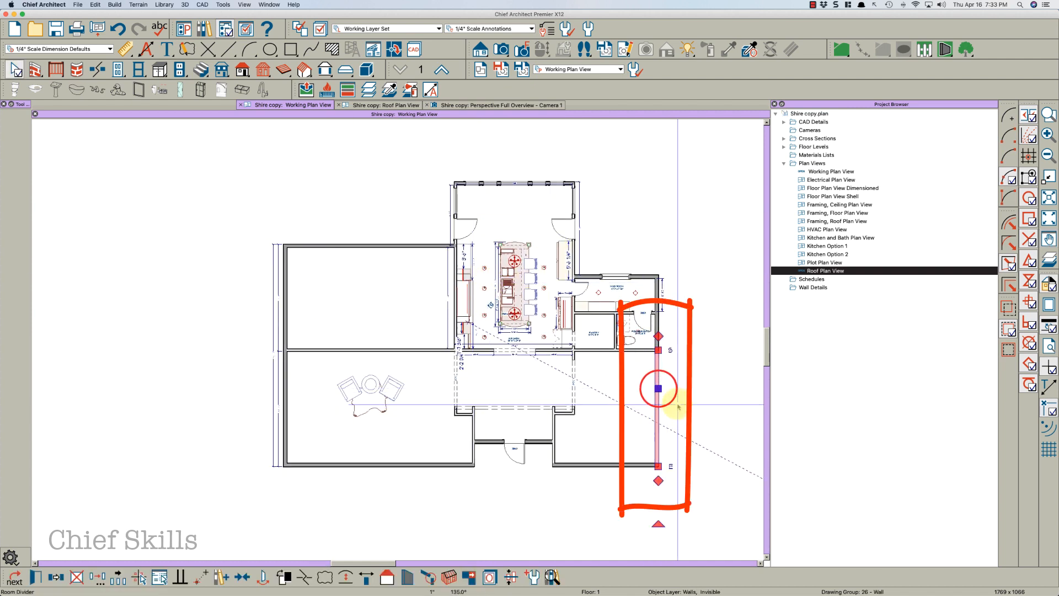
{"action": "left_click", "coordinate": [669, 334]}
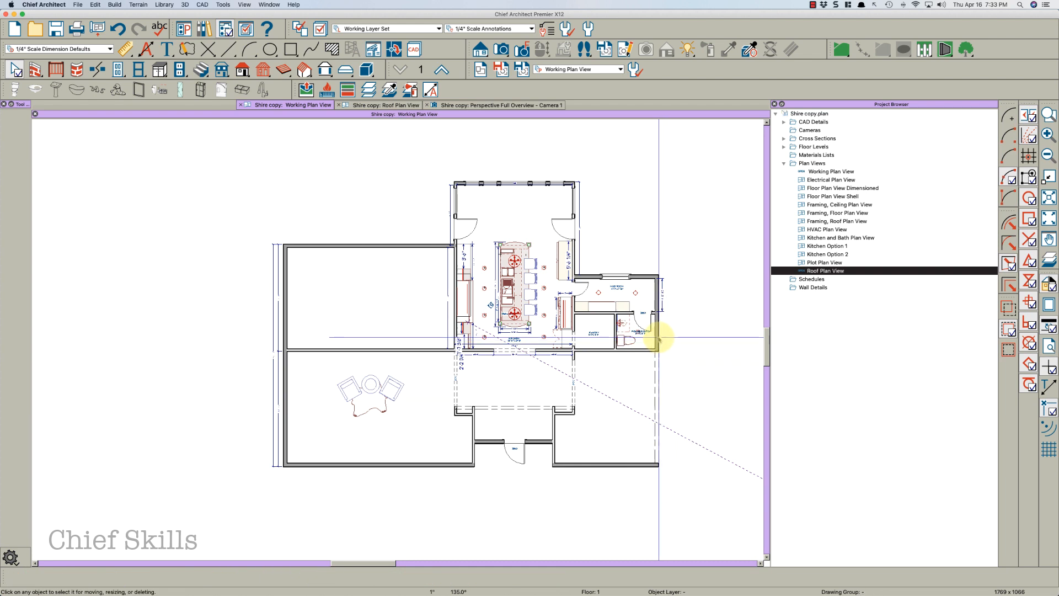
{"action": "left_click", "coordinate": [659, 338]}
{"action": "left_click_drag", "start_coordinate": [658, 363], "coordinate": [660, 466]}
{"action": "left_click", "coordinate": [673, 466]}
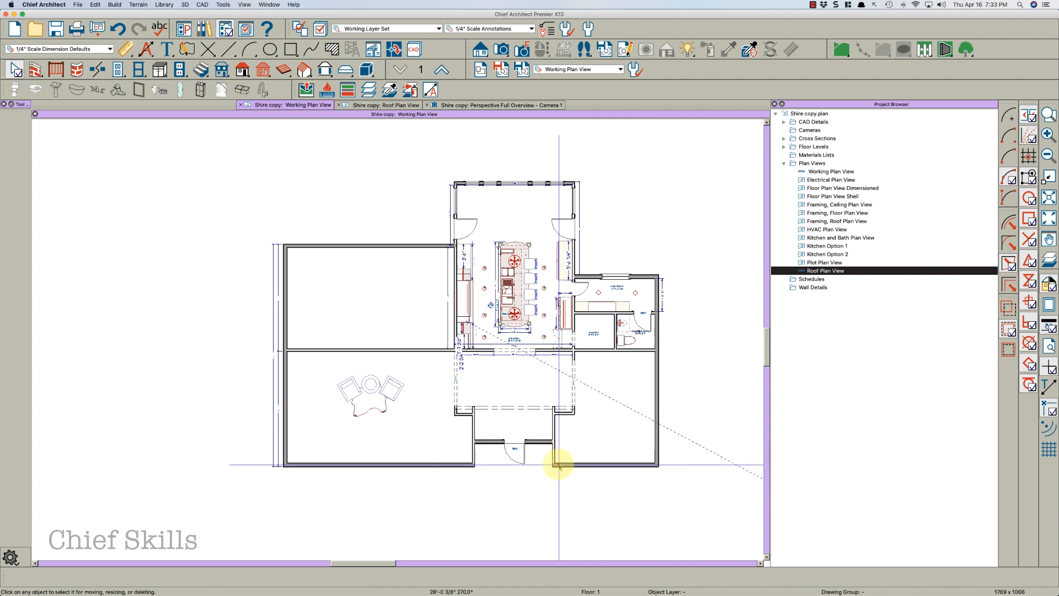
Shorten the wall right of the entry door so its lower end stops at the porch wall
{"action": "scroll", "coordinate": [559, 455], "scroll_direction": "up", "scroll_amount": 3}
{"action": "scroll", "coordinate": [560, 453], "scroll_direction": "up", "scroll_amount": 1}
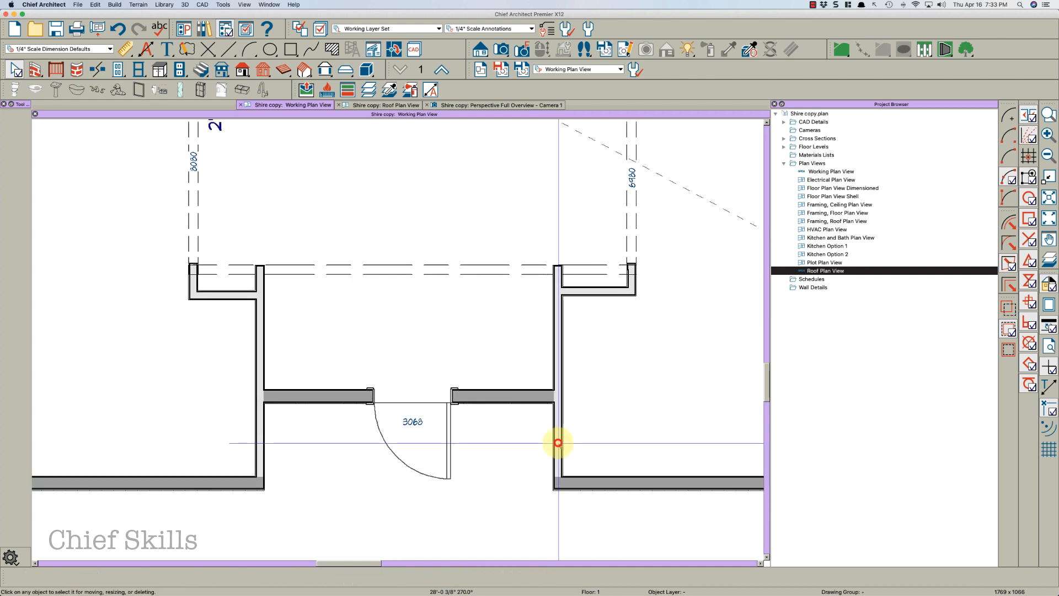
{"action": "left_click", "coordinate": [558, 442]}
{"action": "left_click", "coordinate": [560, 296]}
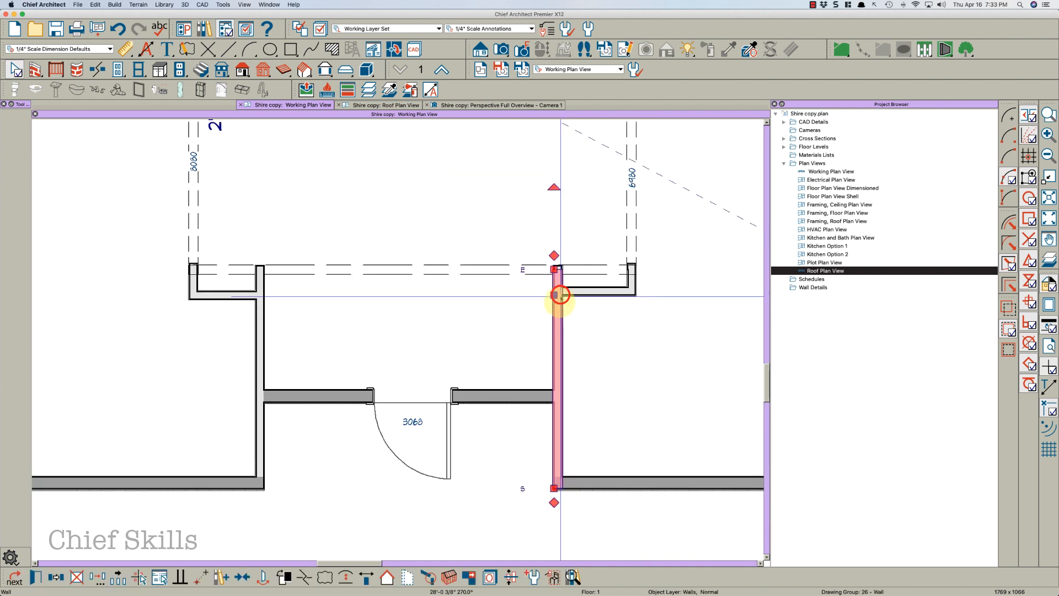
{"action": "left_click_drag", "start_coordinate": [555, 487], "coordinate": [558, 398]}
Shorten the wall left of the entry door so its lower end stops at the porch wall
{"action": "left_click", "coordinate": [557, 484]}
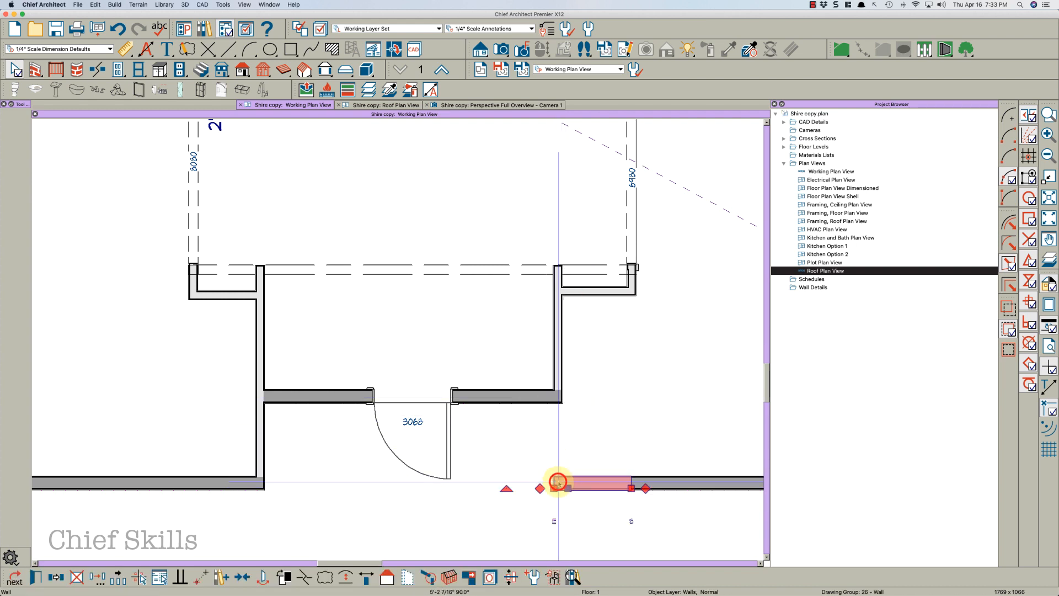
{"action": "key", "text": "Escape"}
{"action": "left_click", "coordinate": [257, 434]}
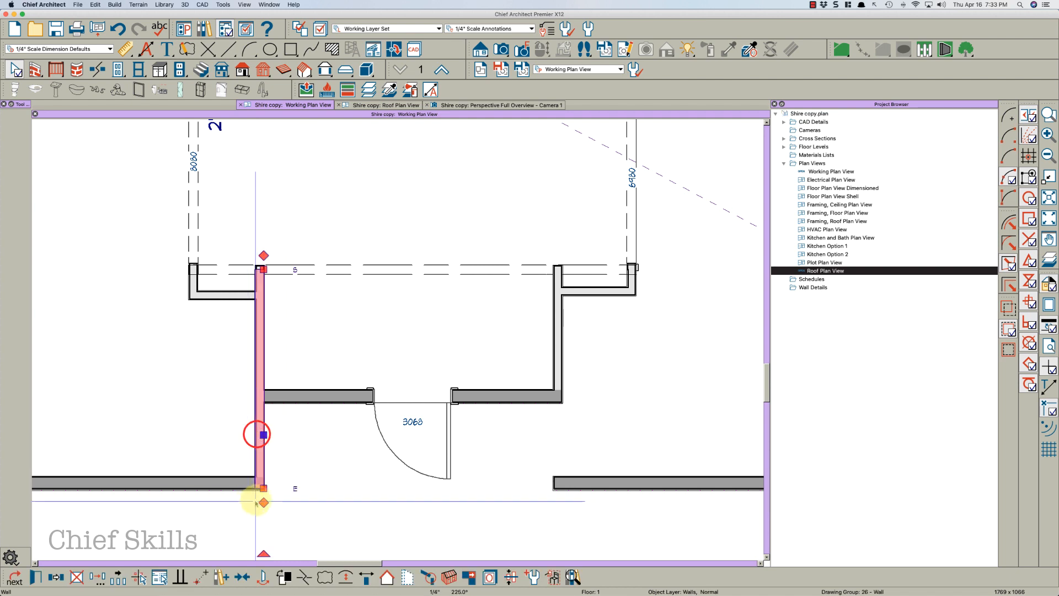
{"action": "left_click_drag", "start_coordinate": [262, 489], "coordinate": [259, 408]}
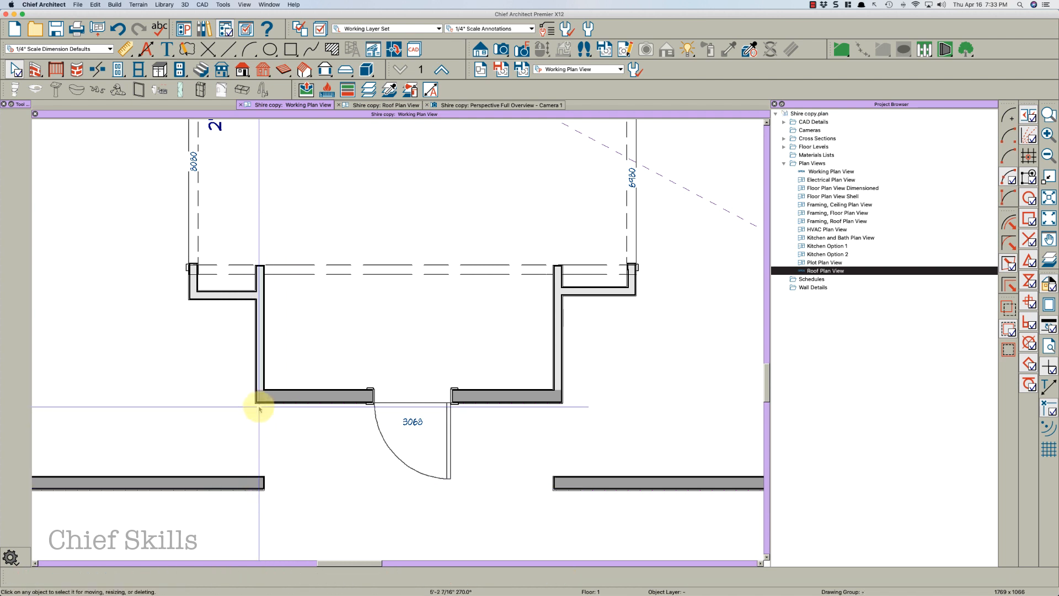
{"action": "key", "text": "w"}
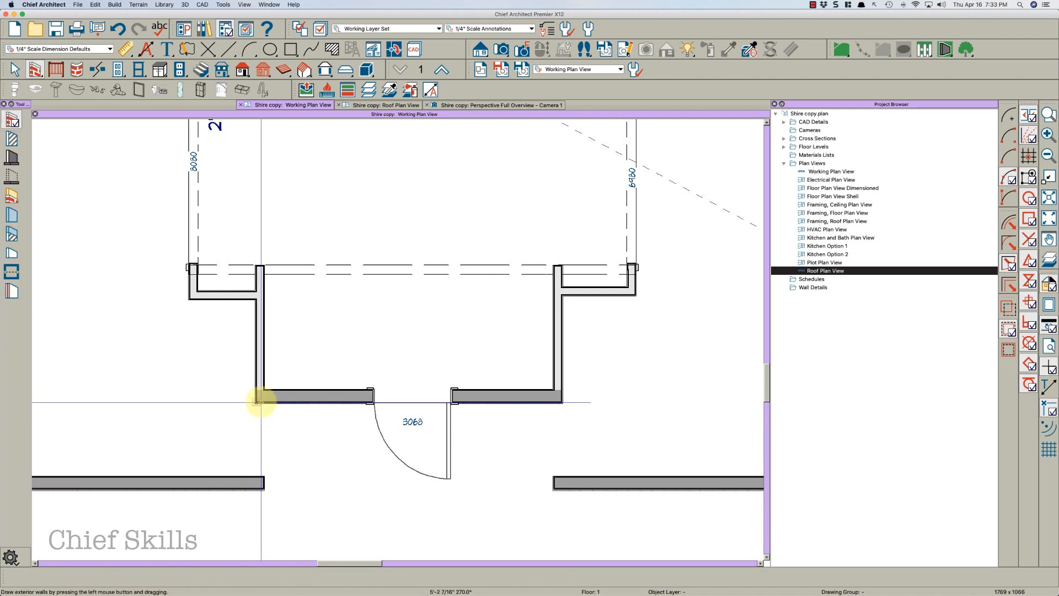
{"action": "key", "text": "Escape"}
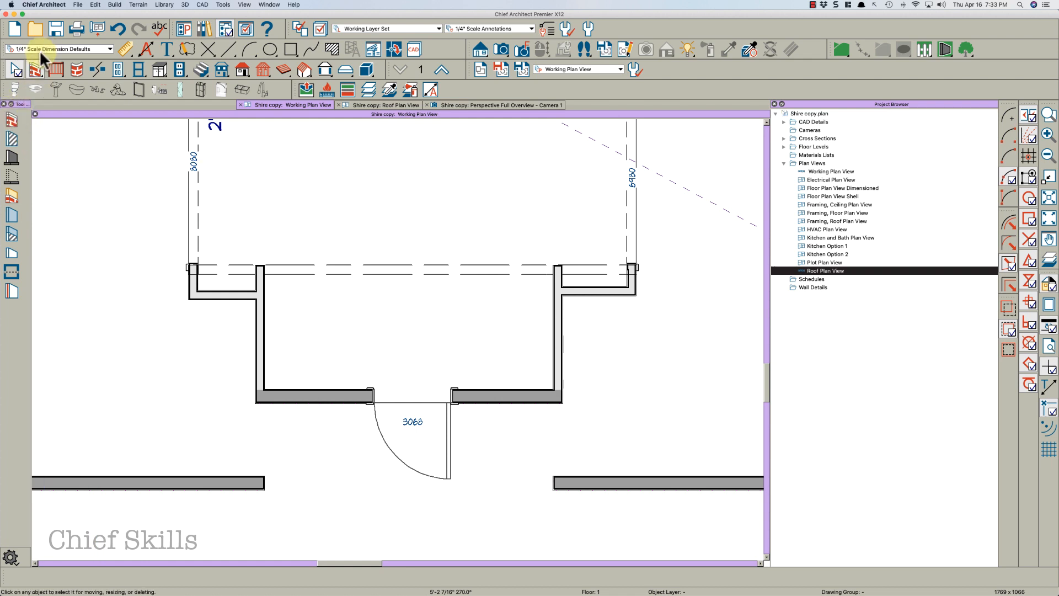
Draw an exterior wall from the left porch wall corner down to the front wall
{"action": "left_click", "coordinate": [11, 119]}
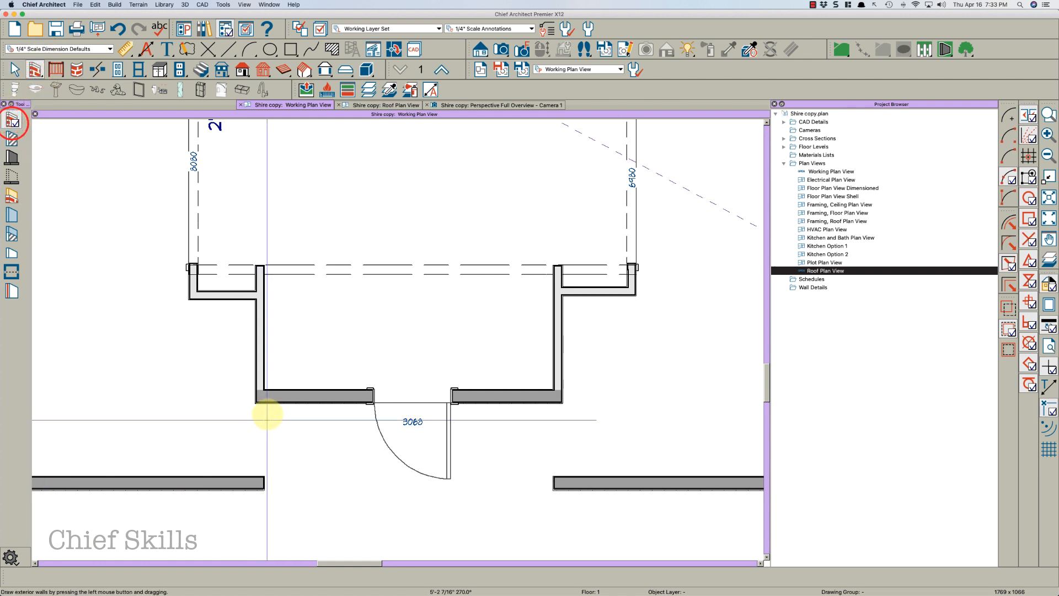
{"action": "left_click_drag", "start_coordinate": [257, 405], "coordinate": [255, 480]}
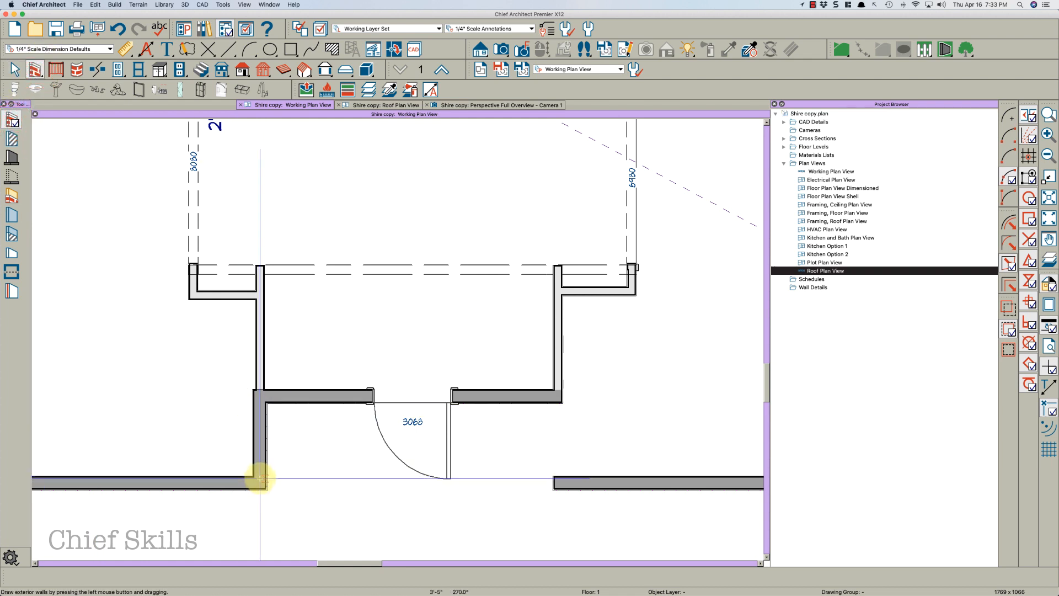
{"action": "left_click", "coordinate": [266, 435]}
{"action": "mouse_move", "coordinate": [265, 435]}
{"action": "left_mouse_down"}
{"action": "mouse_move", "coordinate": [255, 432]}
{"action": "mouse_move", "coordinate": [266, 436]}
{"action": "left_mouse_up"}
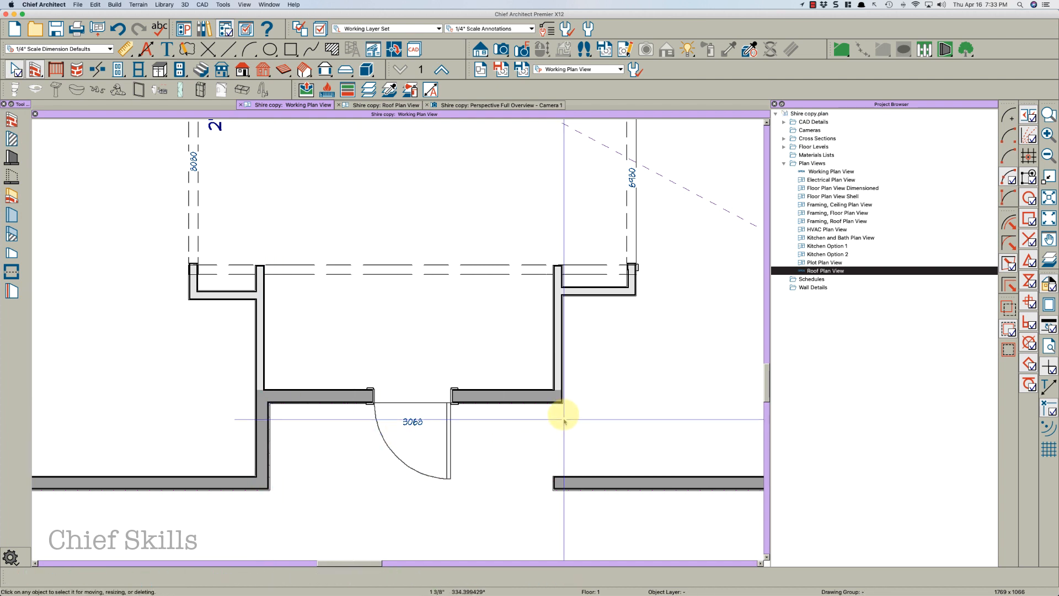
Draw a wall from the front wall up to the right porch corner and pull the front wall segment back to it
{"action": "left_click", "coordinate": [563, 473]}
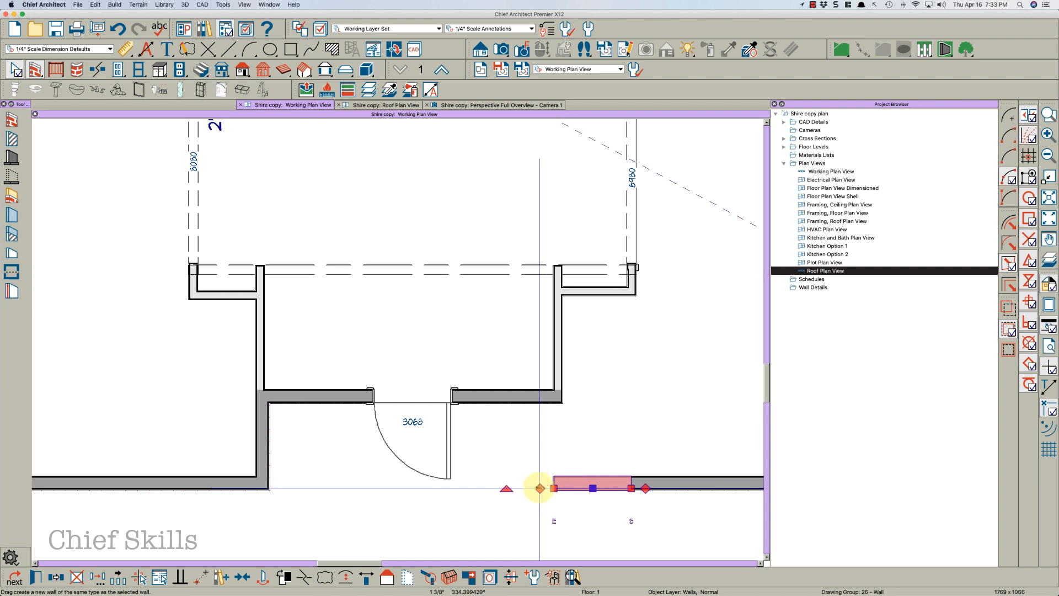
{"action": "left_click_drag", "start_coordinate": [540, 489], "coordinate": [549, 417]}
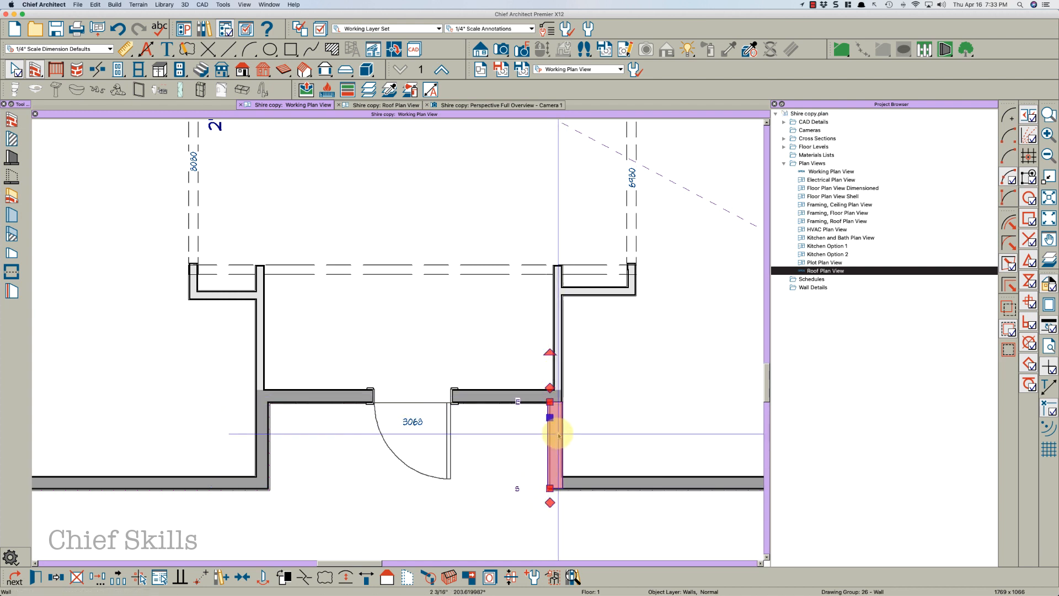
{"action": "left_click", "coordinate": [581, 485]}
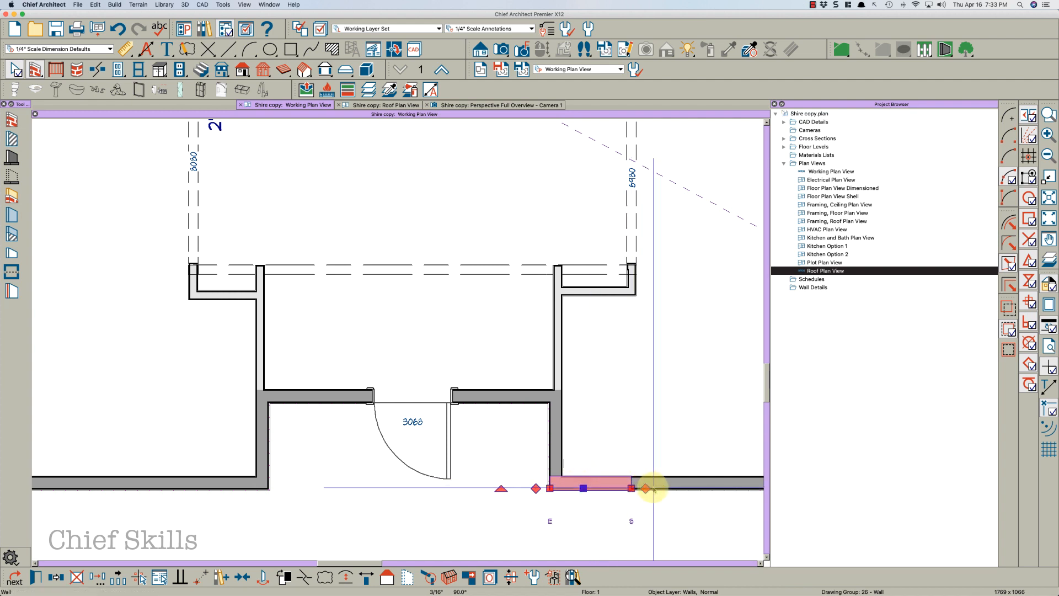
{"action": "left_click", "coordinate": [653, 489]}
{"action": "left_click_drag", "start_coordinate": [634, 490], "coordinate": [561, 485]}
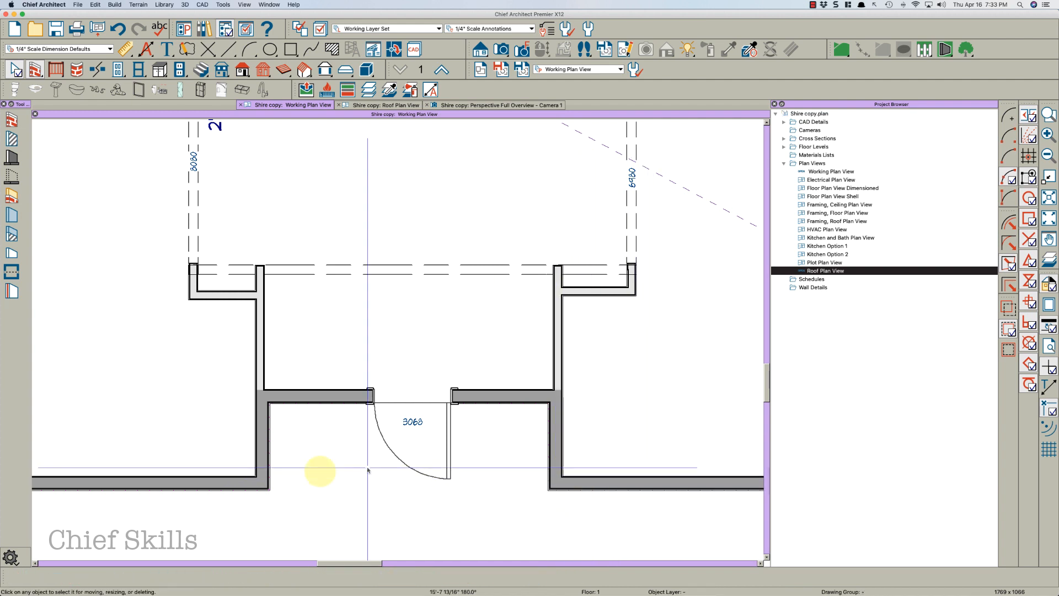
Extend the left front wall segment so its end meets the new left porch wall
{"action": "left_click", "coordinate": [234, 484]}
{"action": "left_click", "coordinate": [144, 481]}
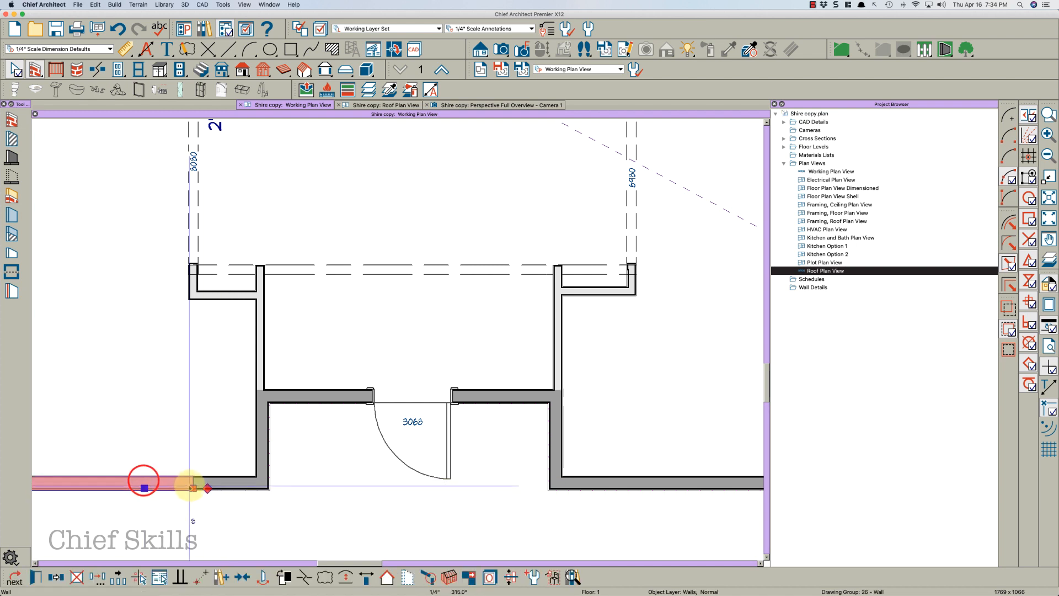
{"action": "left_click_drag", "start_coordinate": [194, 488], "coordinate": [269, 485]}
Inspect the wall specification of the kitchen bump-out's right wall
{"action": "scroll", "coordinate": [476, 450], "scroll_direction": "down", "scroll_amount": 2}
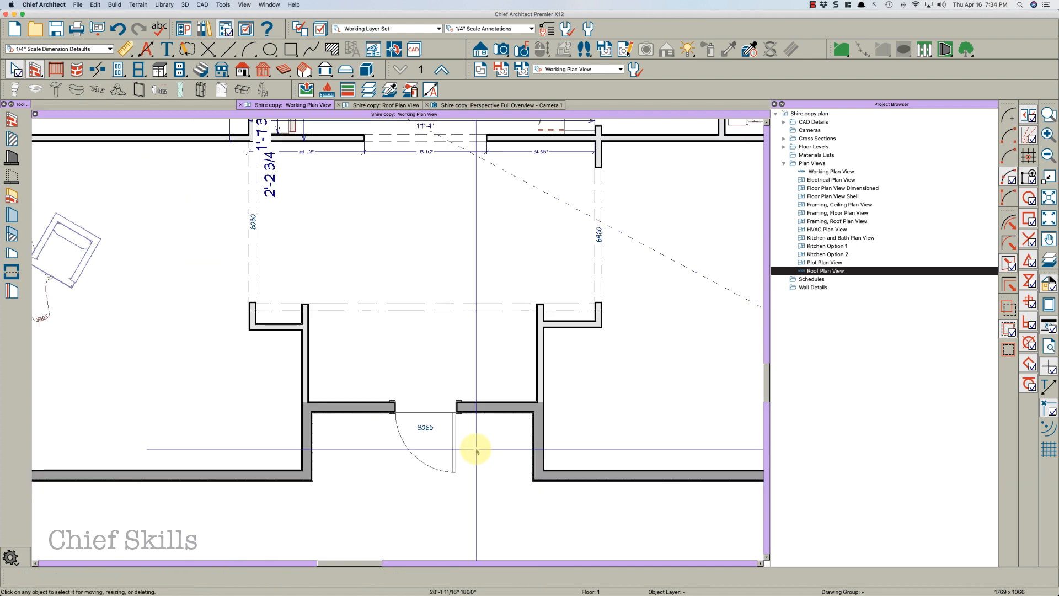
{"action": "scroll", "coordinate": [476, 449], "scroll_direction": "down", "scroll_amount": 5}
{"action": "scroll", "coordinate": [494, 331], "scroll_direction": "up", "scroll_amount": 8}
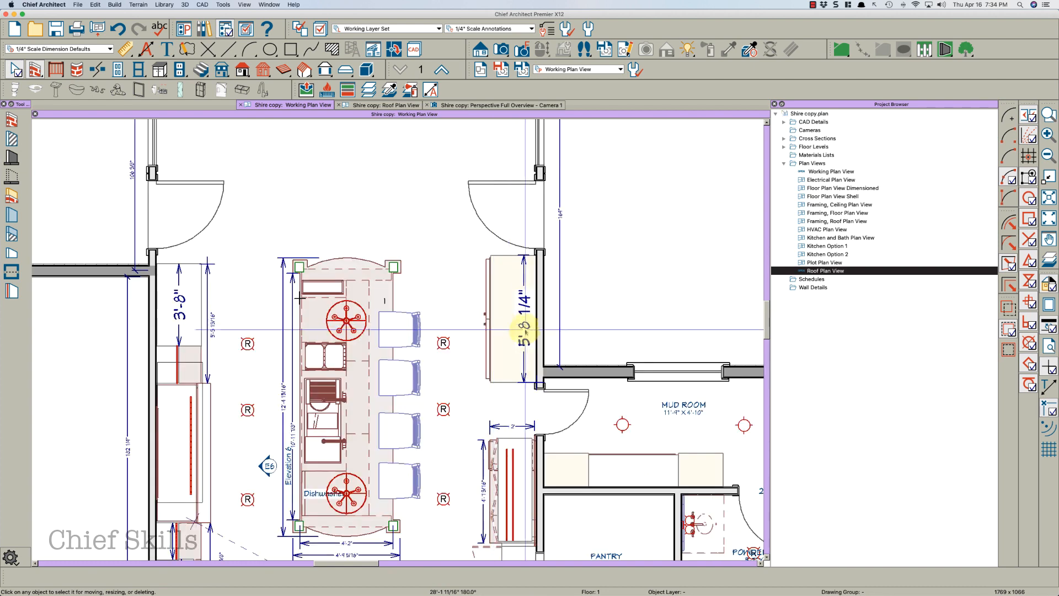
{"action": "scroll", "coordinate": [563, 442], "scroll_direction": "down", "scroll_amount": 1}
{"action": "middle_click_drag", "start_coordinate": [556, 288], "coordinate": [577, 368]}
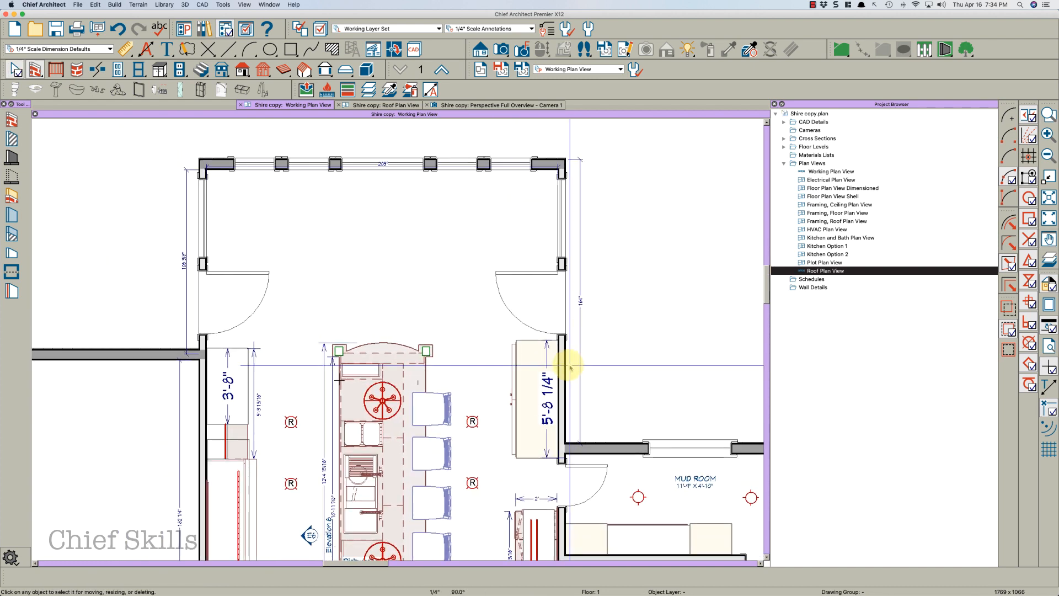
{"action": "left_click", "coordinate": [565, 367]}
{"action": "double_click", "coordinate": [566, 367]}
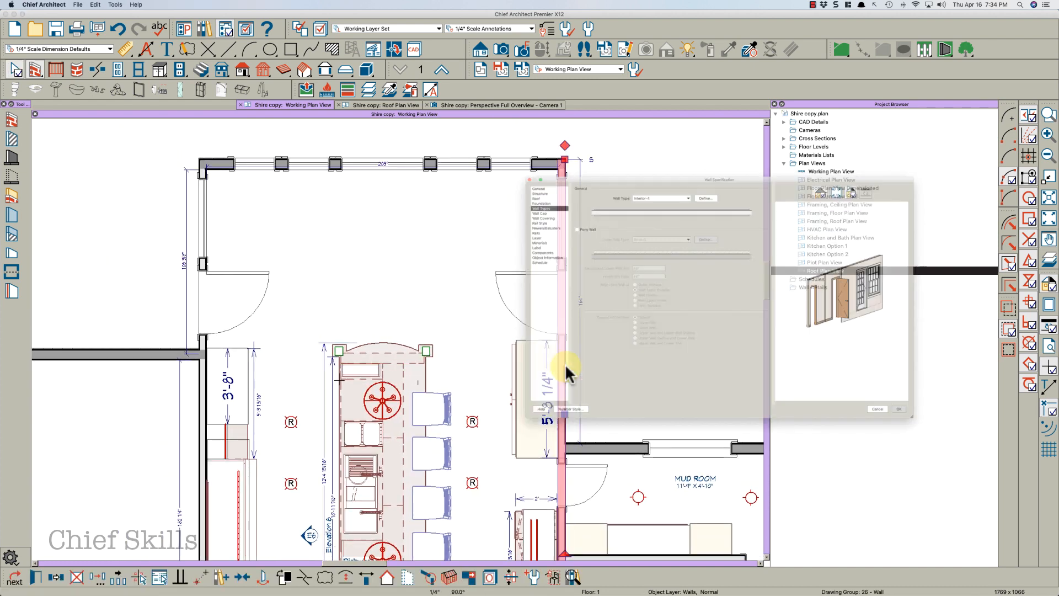
{"action": "key", "text": "Return"}
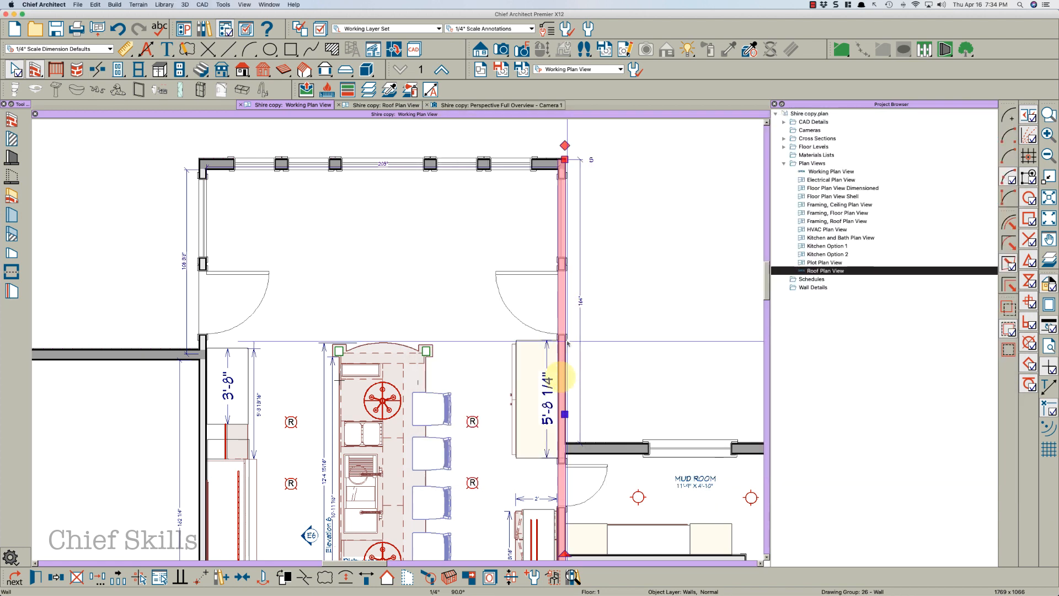
Break the kitchen's right wall where the mud room wall meets it
{"action": "left_click", "coordinate": [564, 423]}
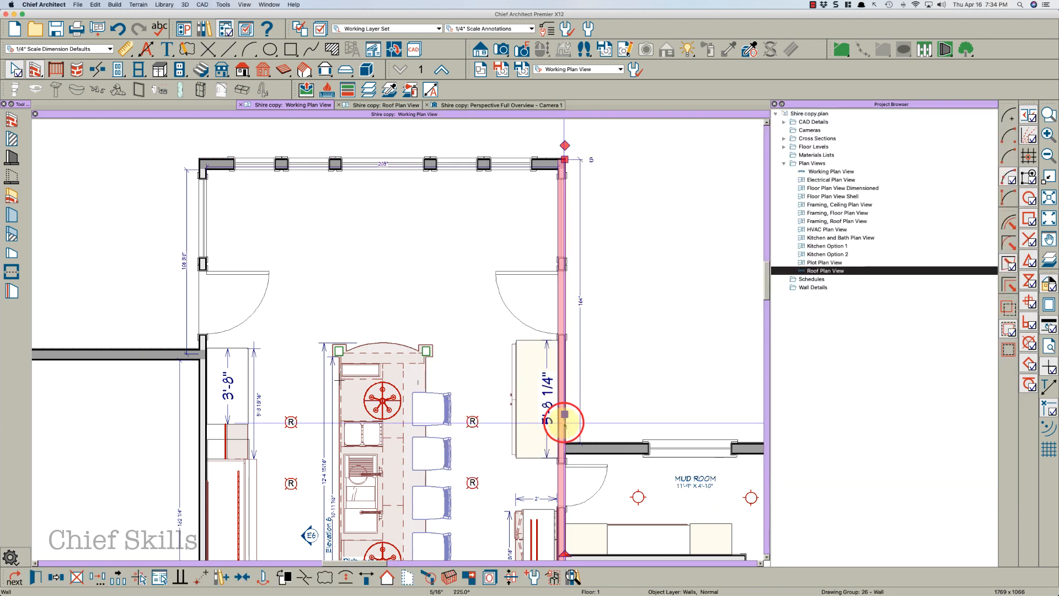
{"action": "key", "text": "3"}
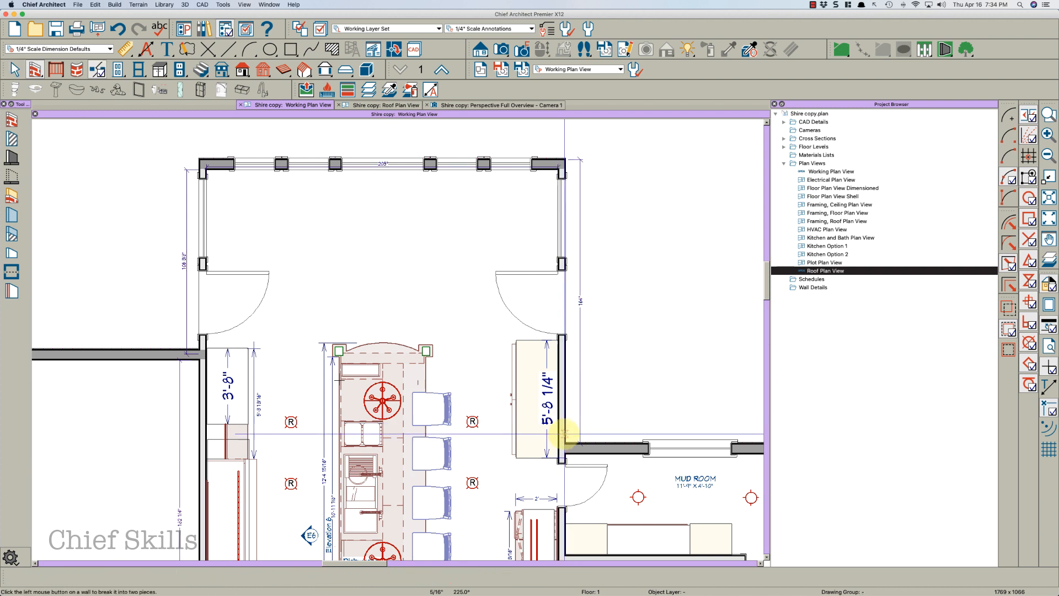
{"action": "left_click", "coordinate": [565, 445]}
Change the upper piece of the kitchen's right wall to the Siding-4 wall type
{"action": "left_click", "coordinate": [564, 434]}
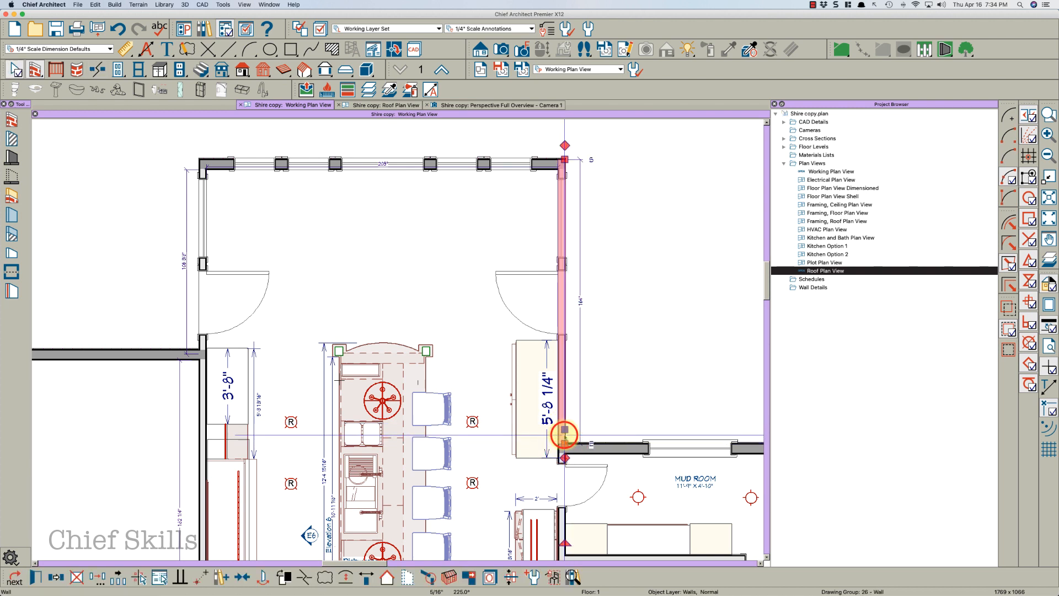
{"action": "double_click", "coordinate": [564, 434]}
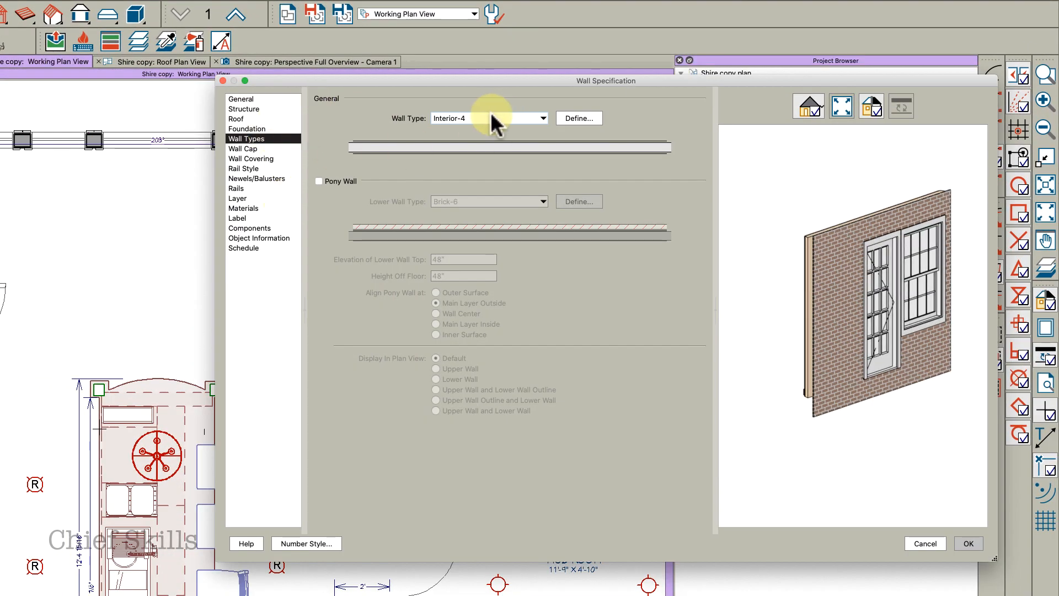
{"action": "left_click", "coordinate": [495, 119]}
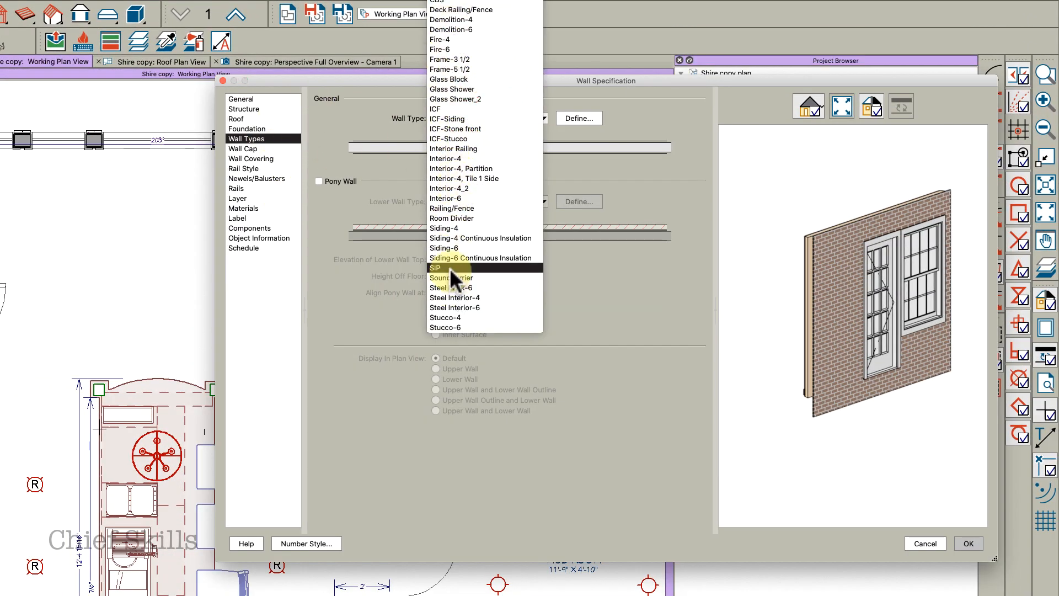
{"action": "left_click", "coordinate": [448, 228]}
{"action": "left_click", "coordinate": [968, 544]}
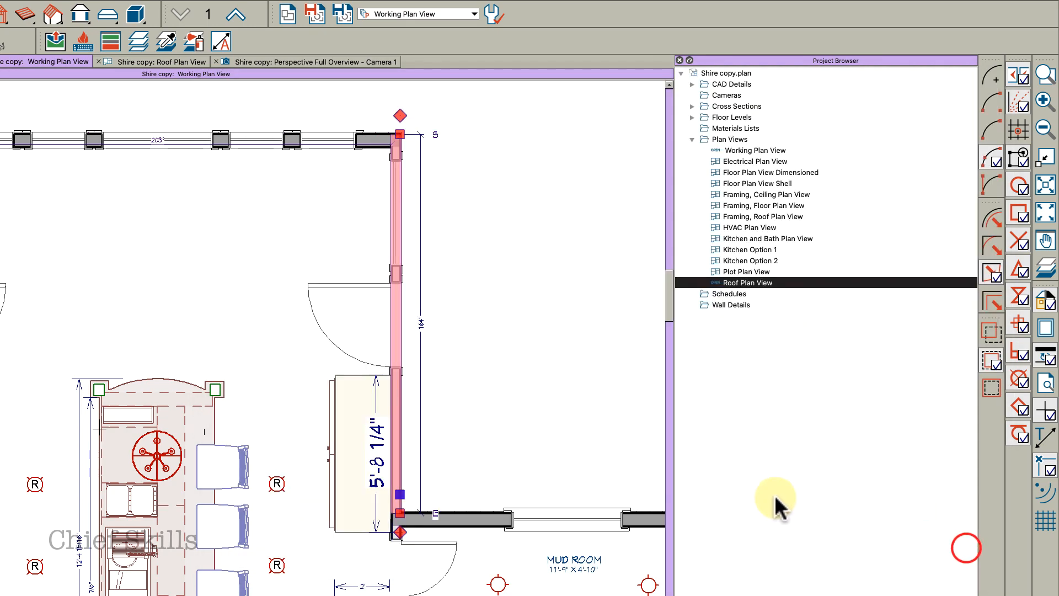
{"action": "key", "text": "Escape"}
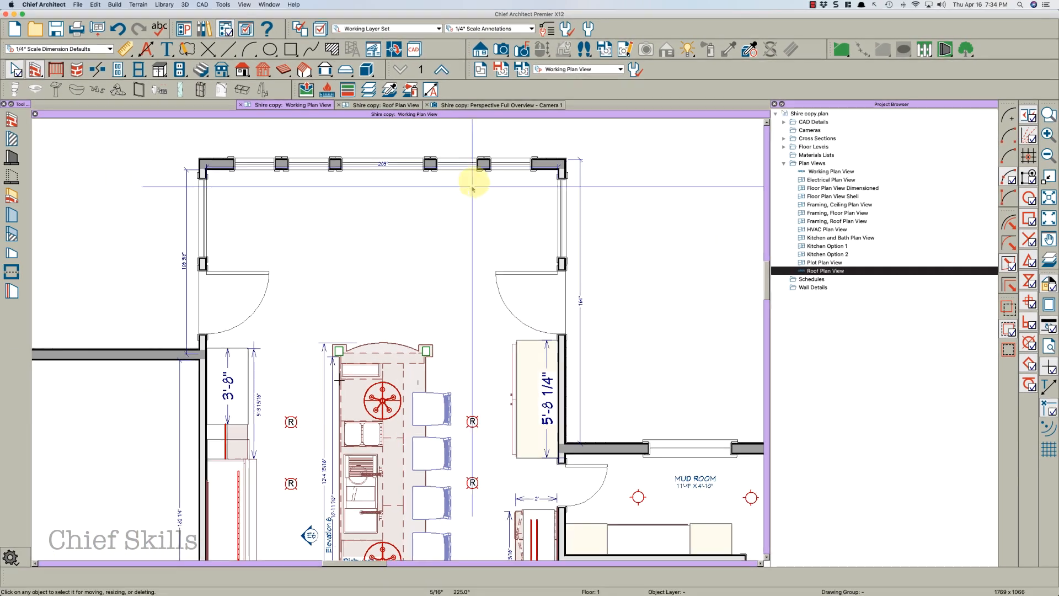
{"action": "left_click", "coordinate": [83, 154]}
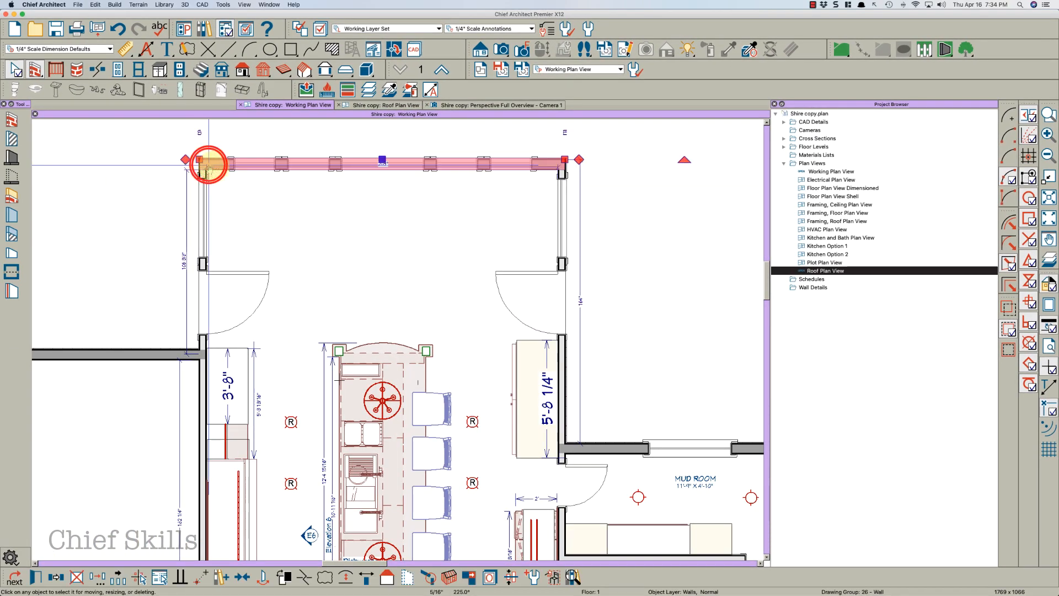
{"action": "double_click", "coordinate": [209, 165]}
{"action": "key", "text": "Escape"}
{"action": "key", "text": "Escape"}
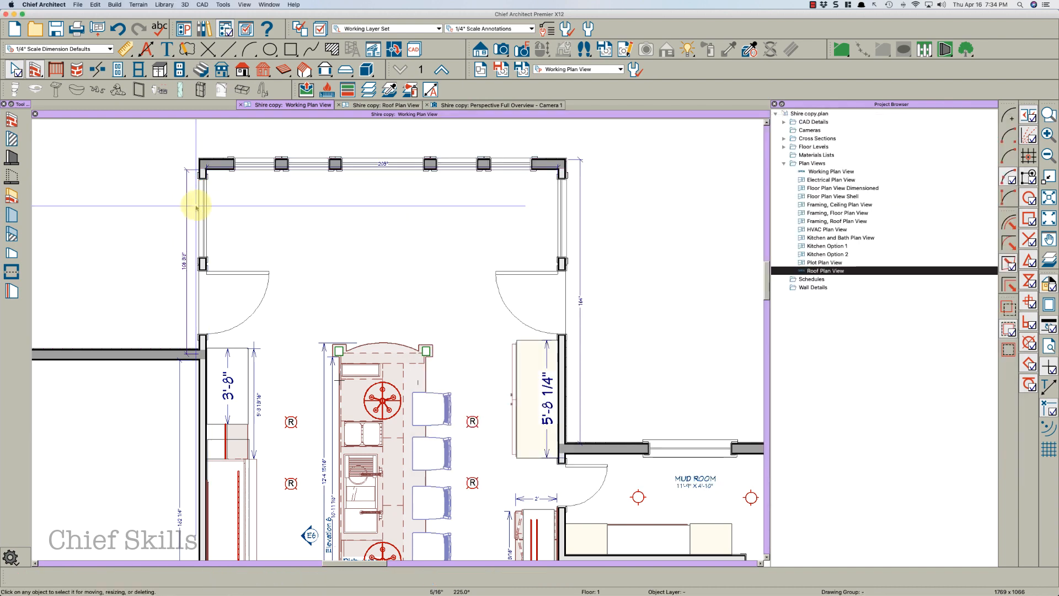
Change the kitchen bump-out's left wall to the Siding-4 wall type
{"action": "left_click", "coordinate": [199, 174]}
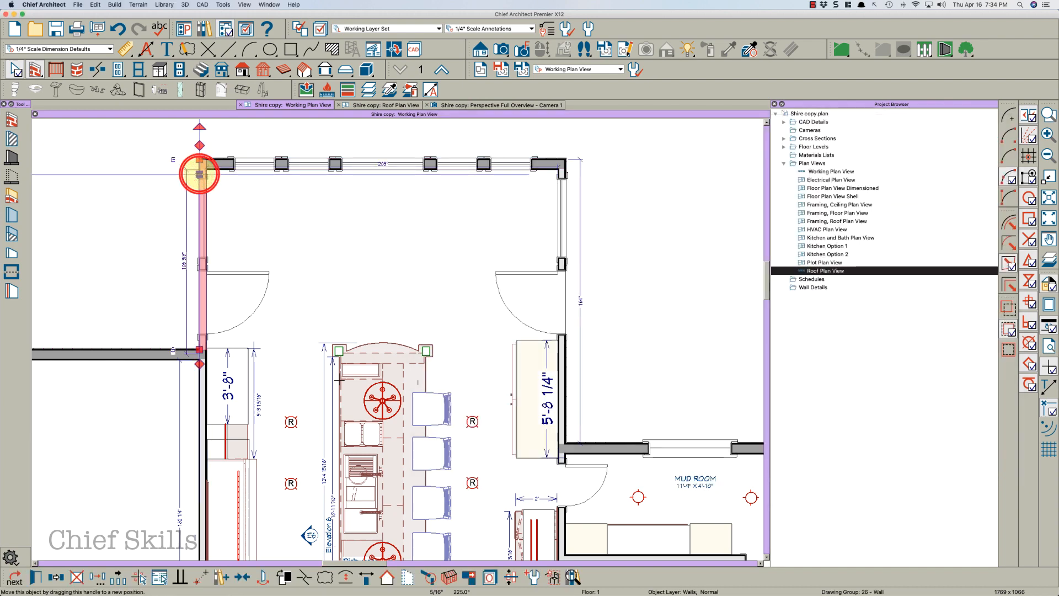
{"action": "double_click", "coordinate": [199, 174]}
{"action": "left_click", "coordinate": [601, 148]}
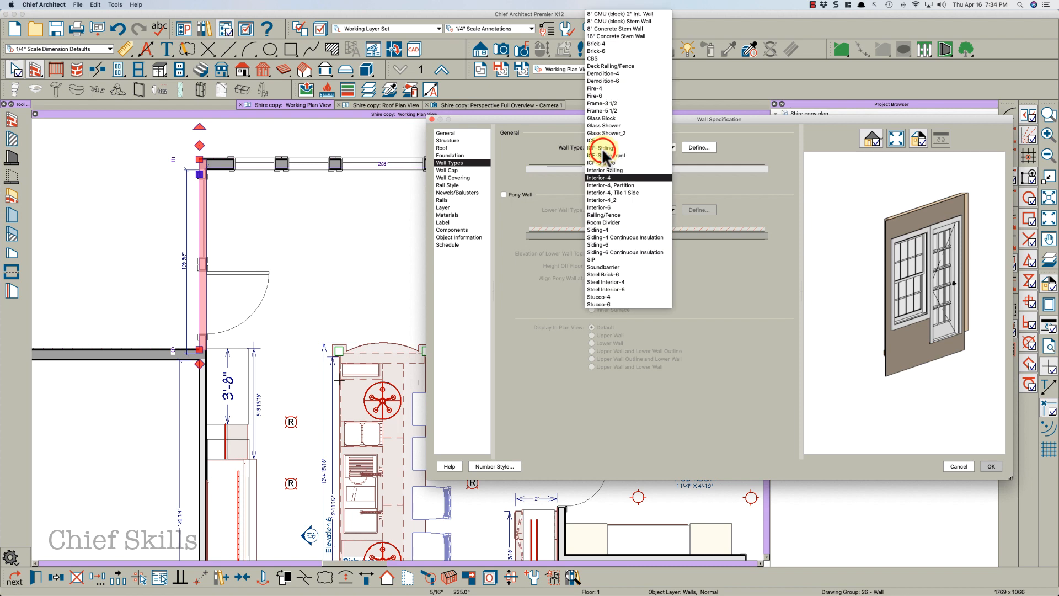
{"action": "left_click", "coordinate": [607, 227]}
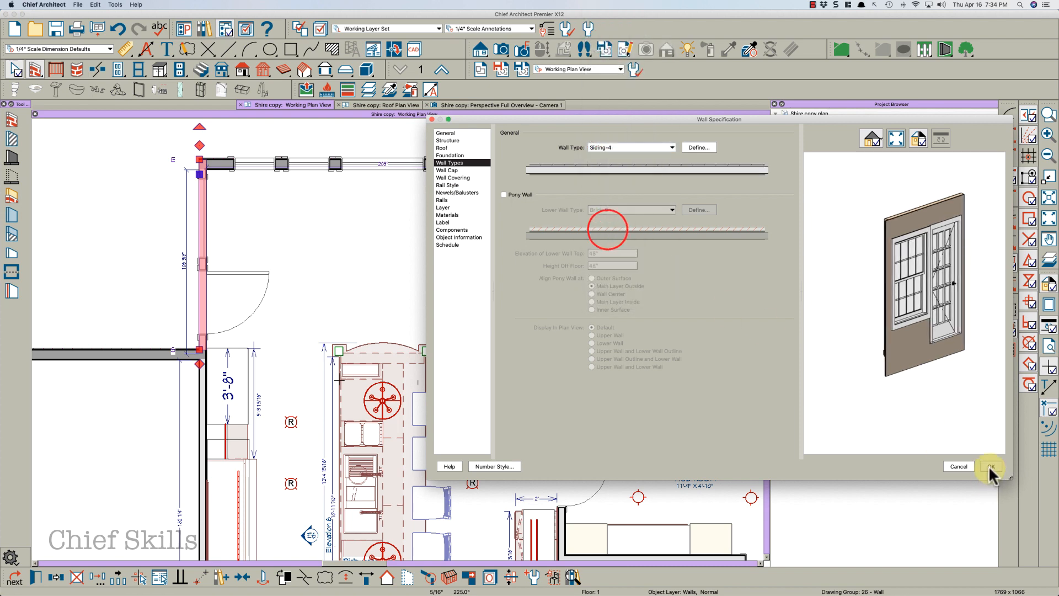
{"action": "left_click", "coordinate": [990, 466]}
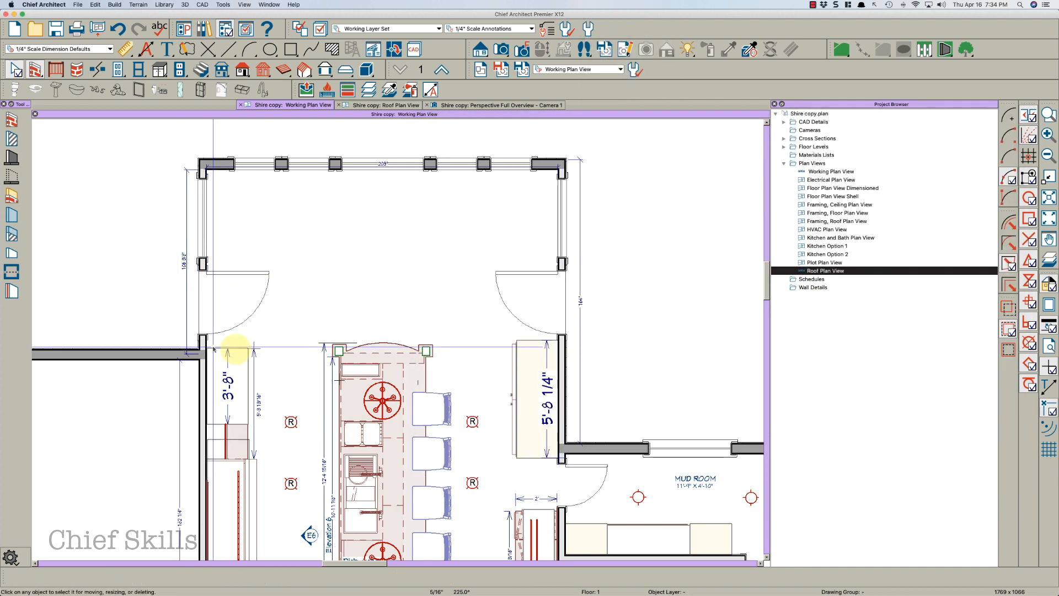
Examine the wall type of the left wing's top exterior wall
{"action": "scroll", "coordinate": [476, 316], "scroll_direction": "down", "scroll_amount": 1}
{"action": "middle_click_drag", "start_coordinate": [342, 317], "coordinate": [571, 220]}
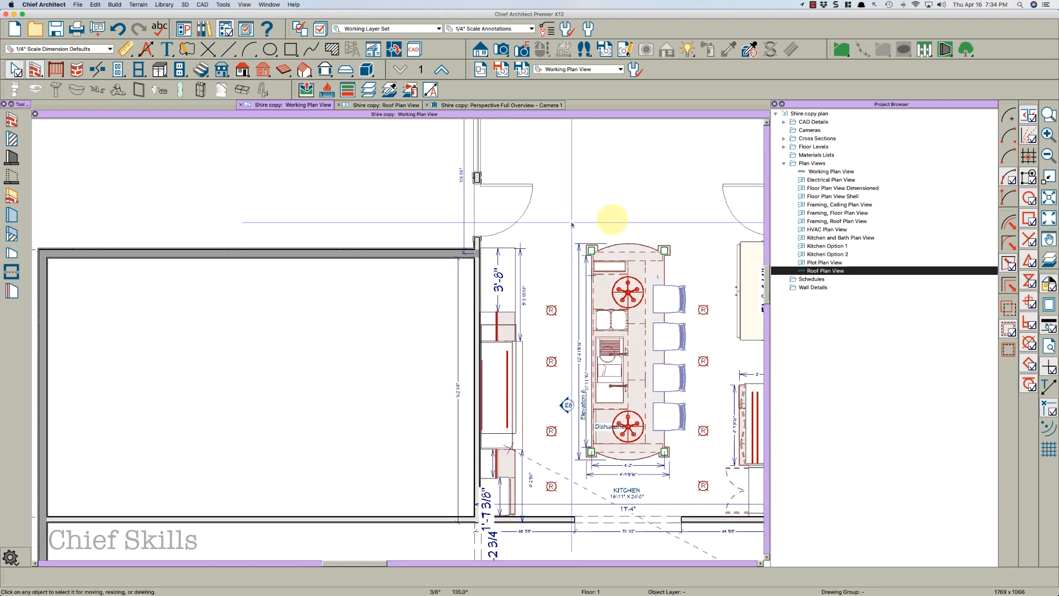
{"action": "scroll", "coordinate": [574, 229], "scroll_direction": "down", "scroll_amount": 2}
{"action": "left_click", "coordinate": [399, 246]}
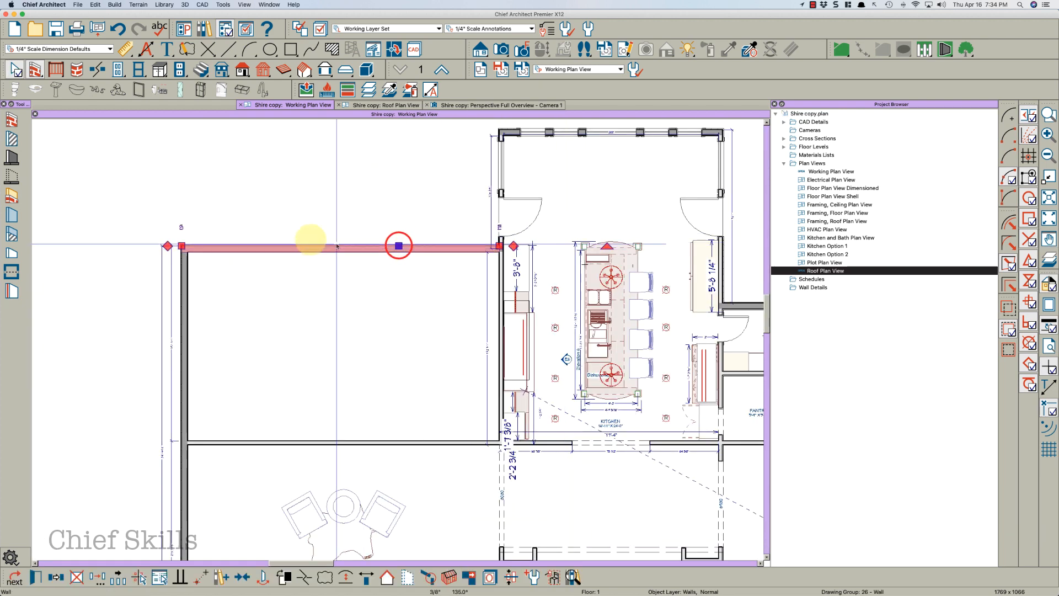
{"action": "scroll", "coordinate": [237, 246], "scroll_direction": "down", "scroll_amount": 3}
{"action": "scroll", "coordinate": [287, 353], "scroll_direction": "up", "scroll_amount": 4}
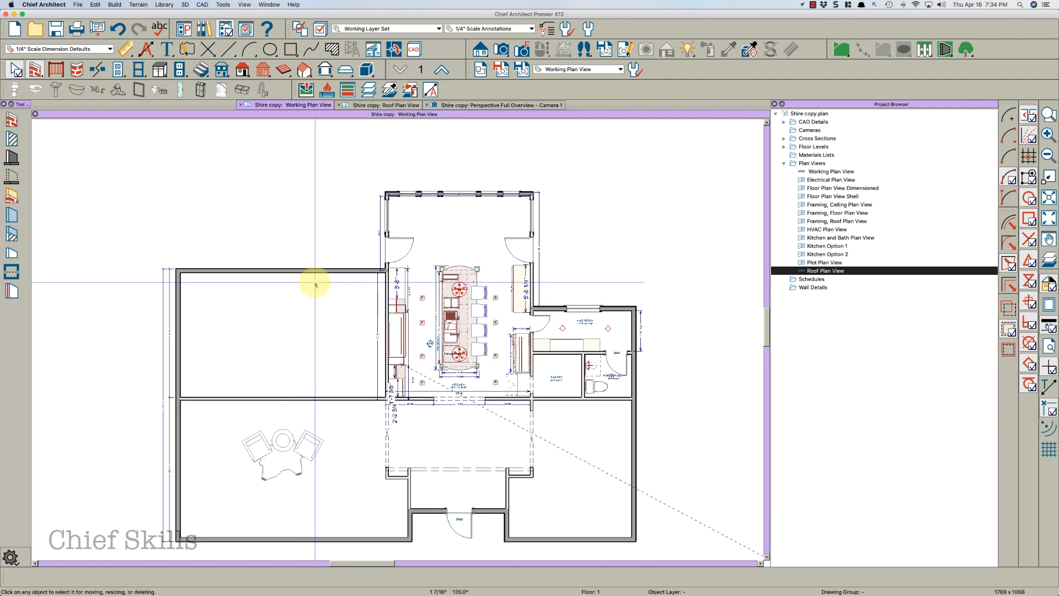
{"action": "left_click", "coordinate": [176, 308]}
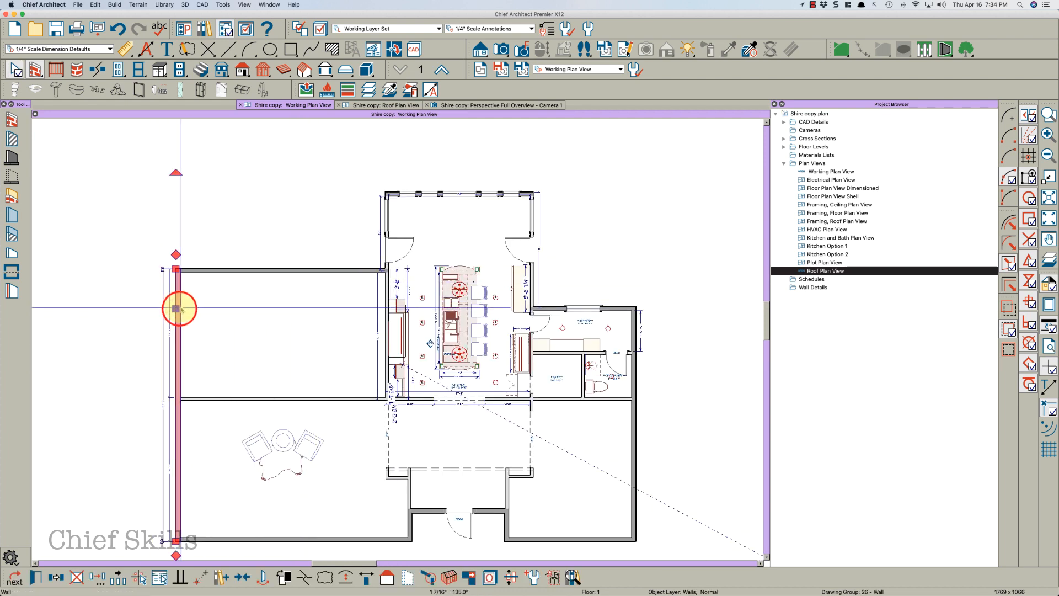
{"action": "left_click", "coordinate": [280, 267]}
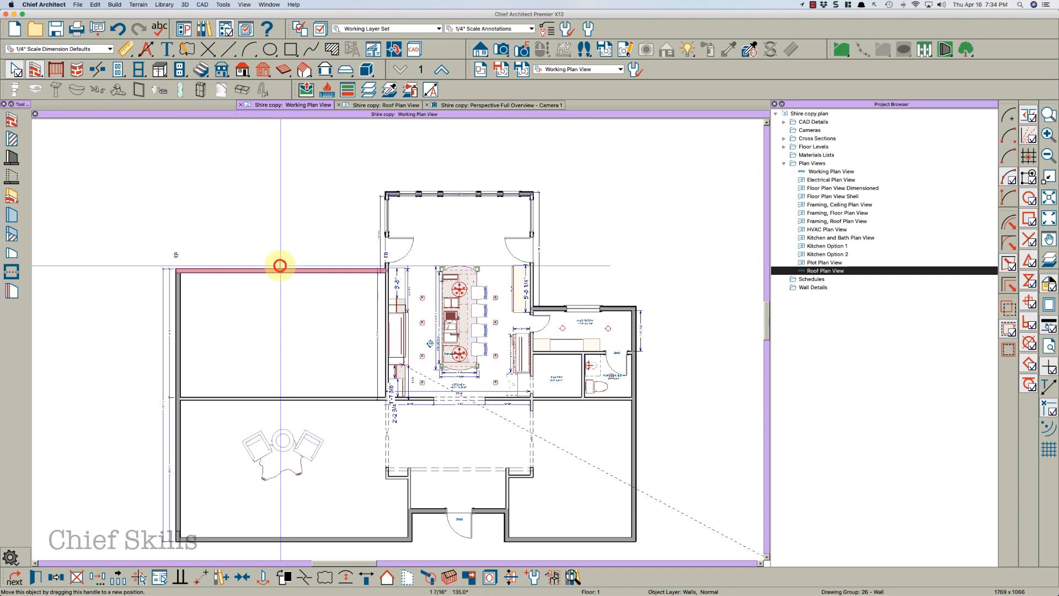
{"action": "double_click", "coordinate": [284, 255]}
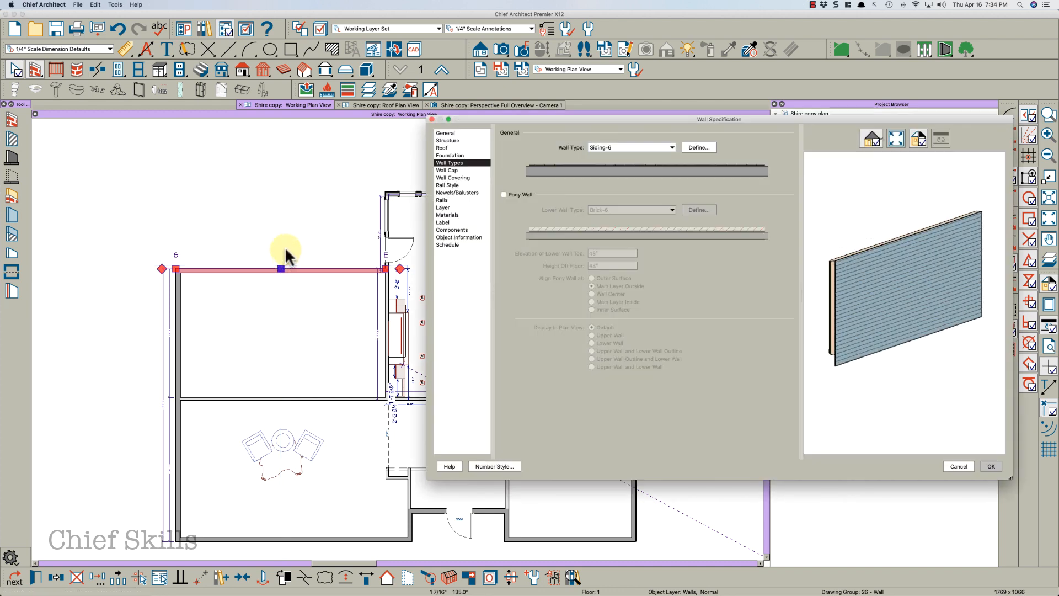
{"action": "key", "text": "Escape"}
Select the main exterior walls and set them to Hip Wall with an 8 in 12 pitch and 12" overhang
{"action": "left_click", "coordinate": [178, 312], "text": "shift"}
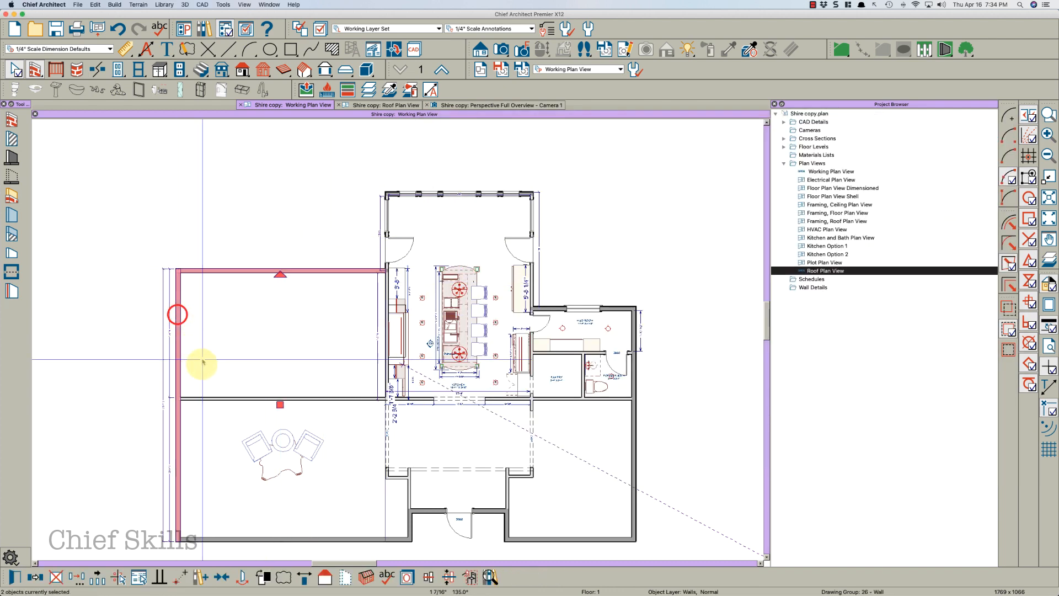
{"action": "left_click", "coordinate": [286, 539], "text": "shift"}
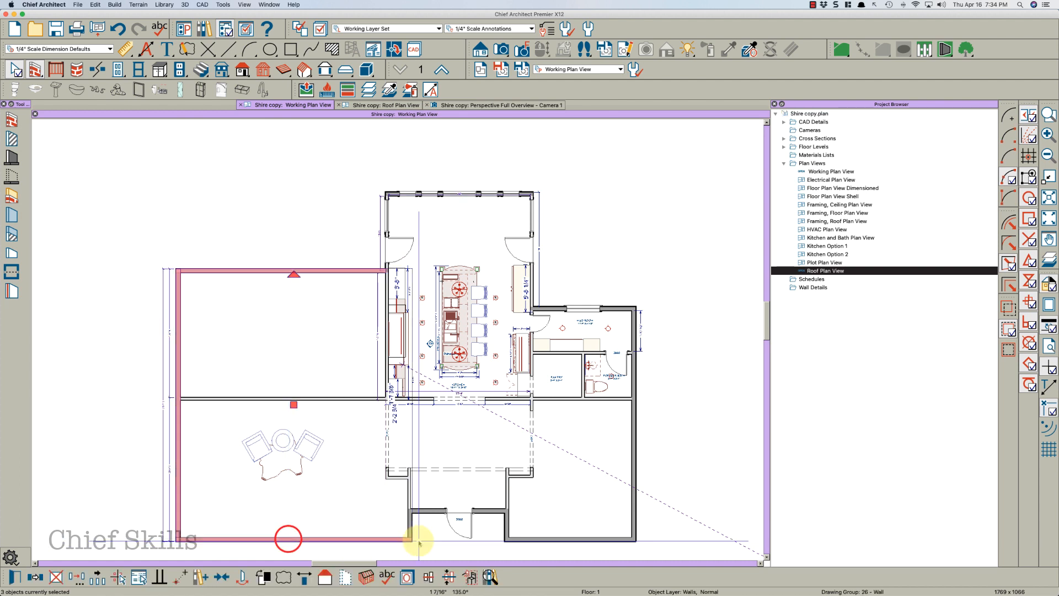
{"action": "left_click", "coordinate": [505, 526], "text": "shift"}
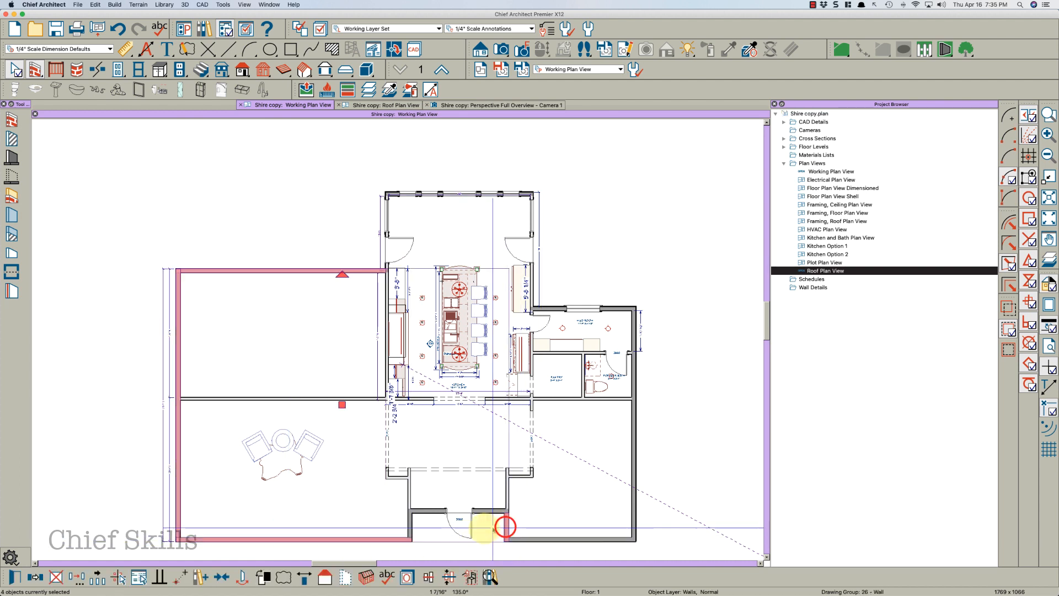
{"action": "left_click", "coordinate": [408, 520], "text": "shift"}
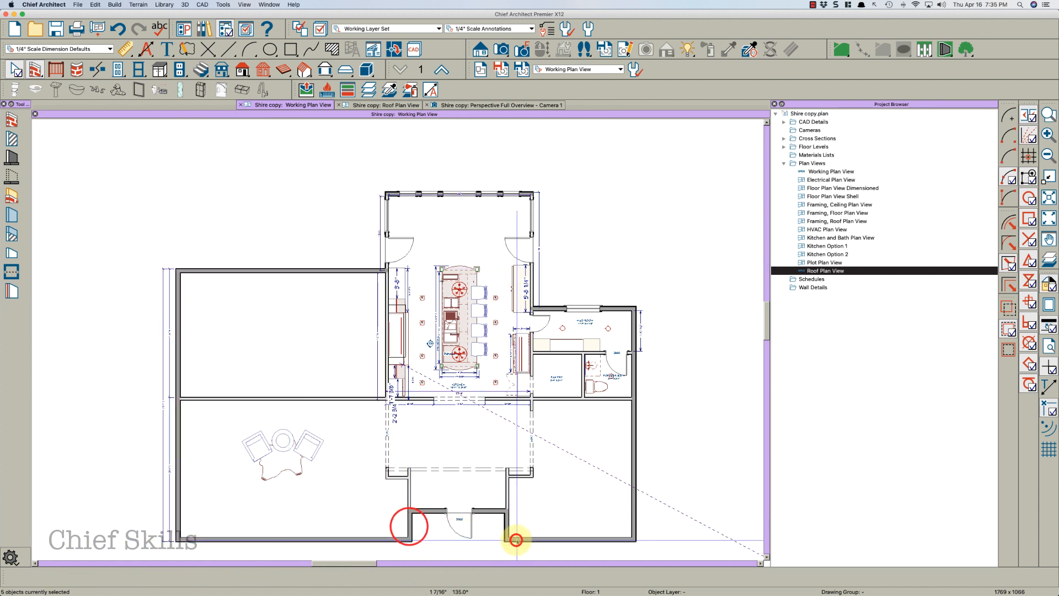
{"action": "left_click", "coordinate": [515, 539], "text": "shift"}
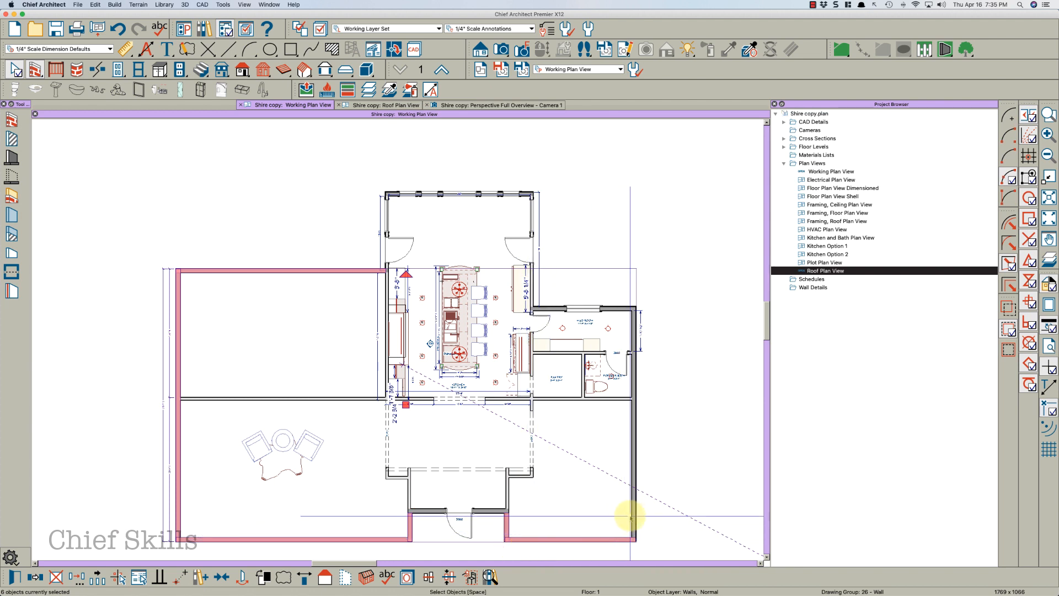
{"action": "left_click", "coordinate": [632, 517], "text": "shift"}
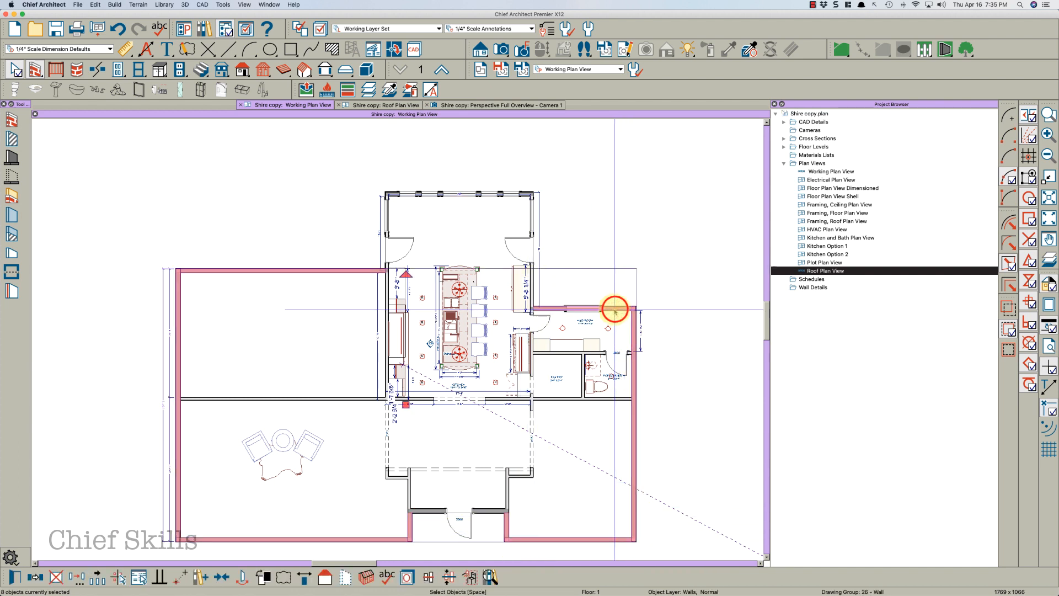
{"action": "left_click", "coordinate": [533, 284], "text": "shift"}
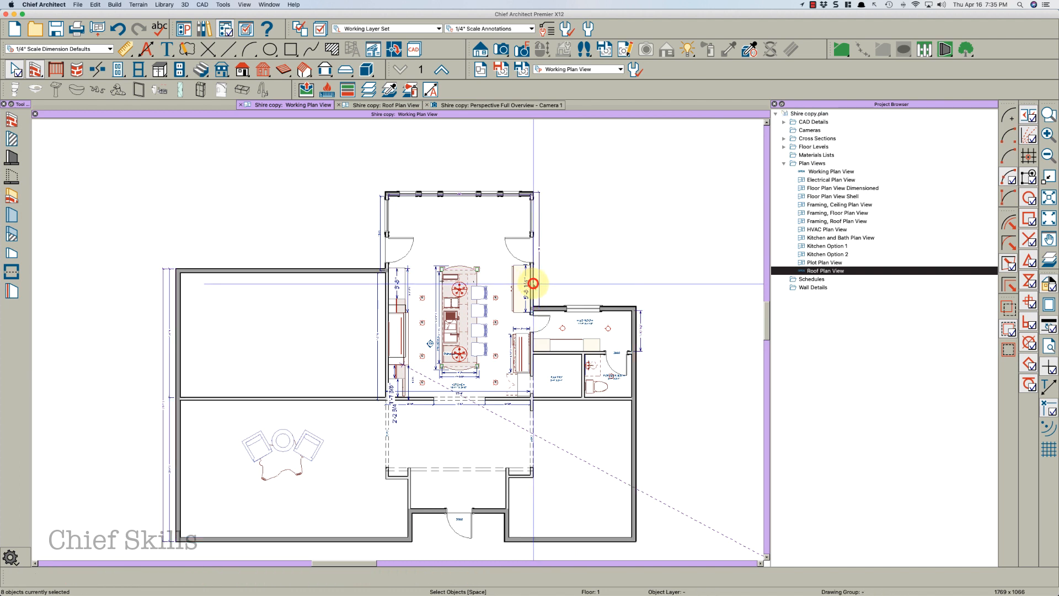
{"action": "left_click", "coordinate": [386, 233], "text": "shift"}
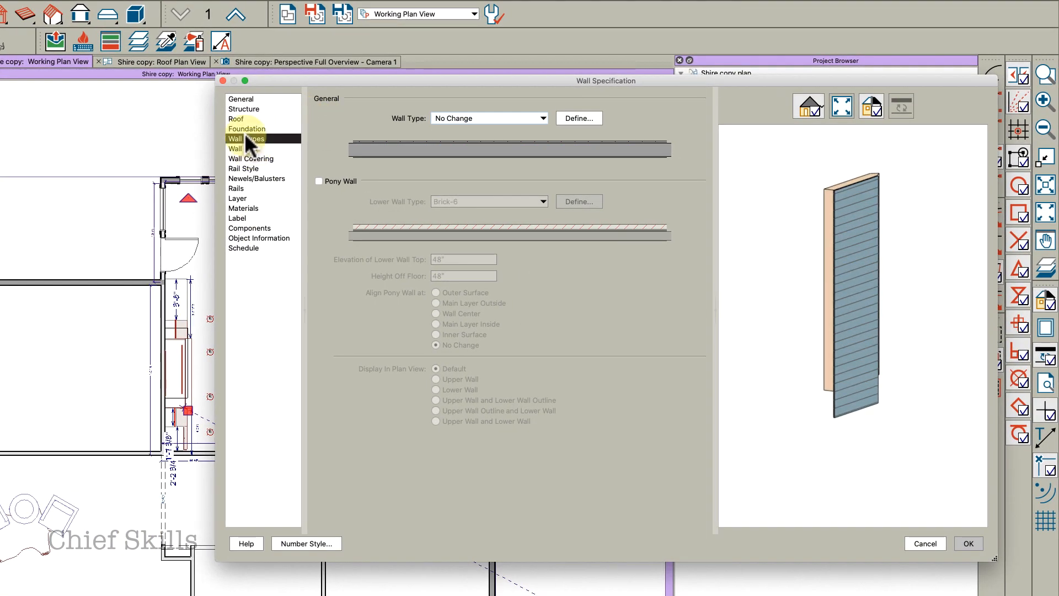
{"action": "left_click", "coordinate": [242, 120]}
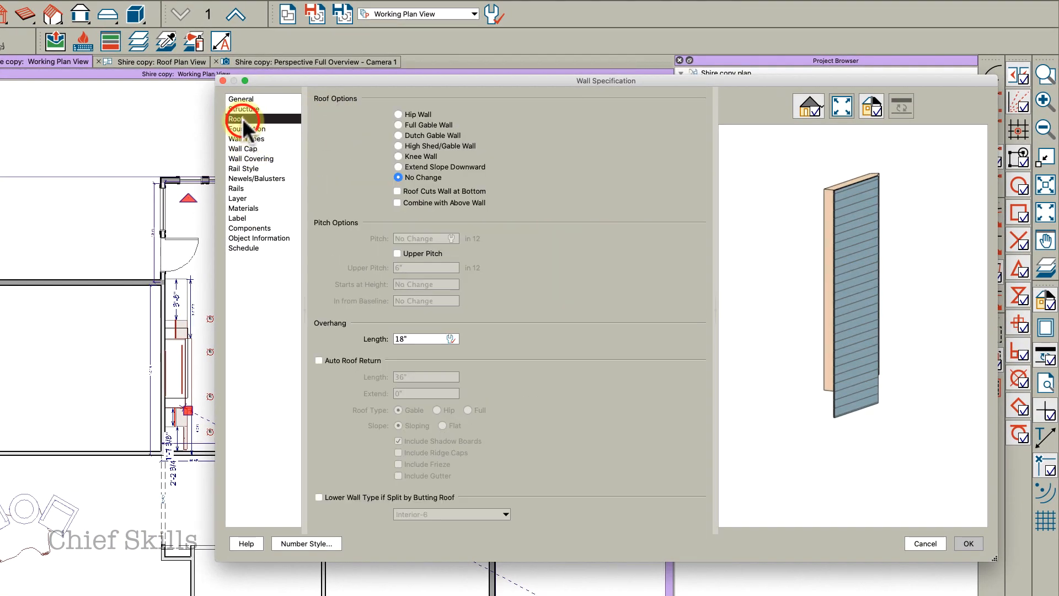
{"action": "left_click", "coordinate": [411, 115]}
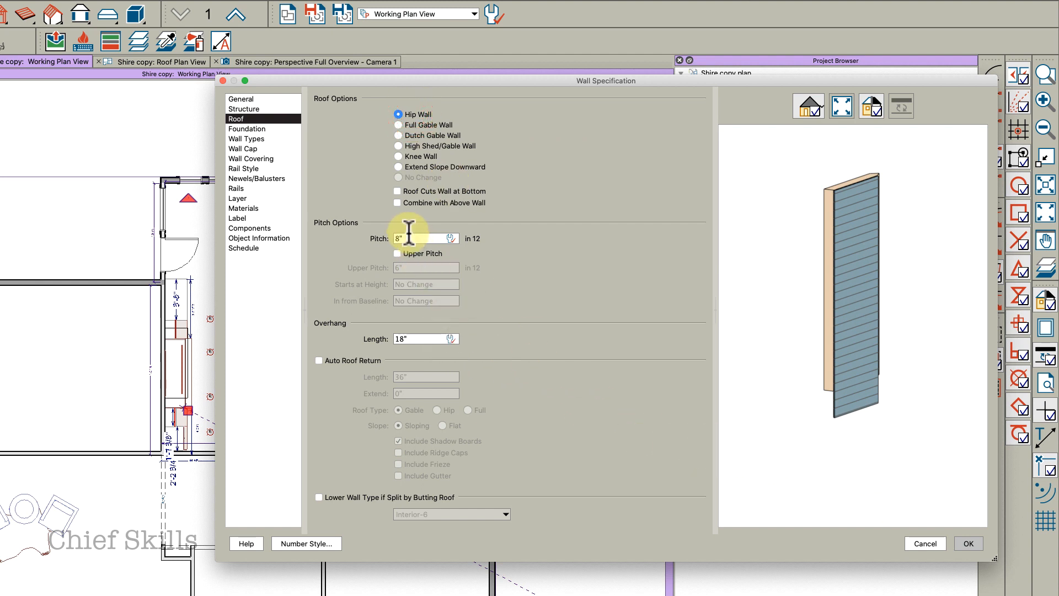
{"action": "left_click", "coordinate": [418, 236]}
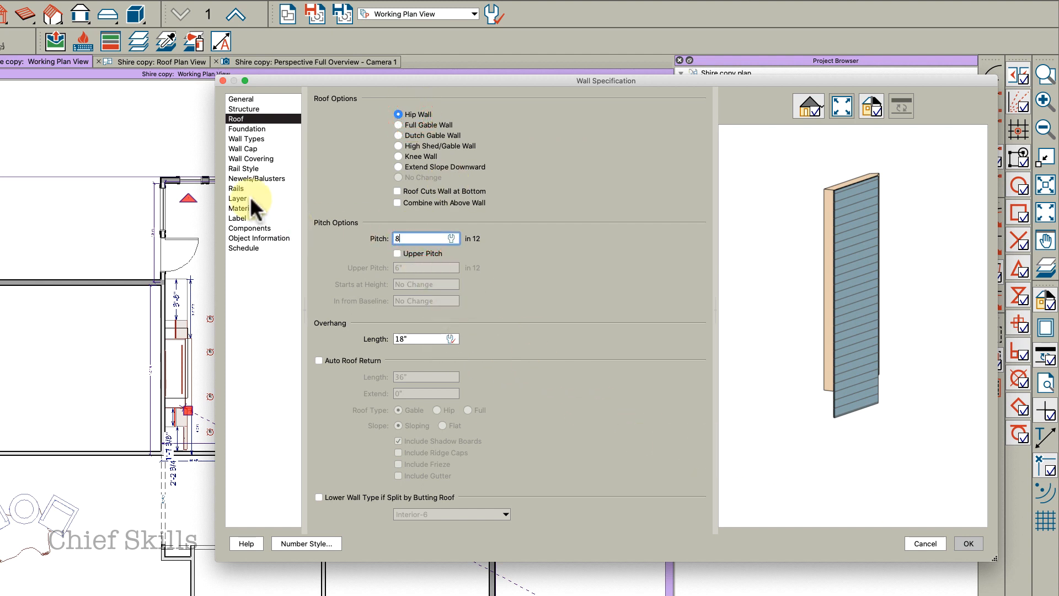
{"action": "key", "text": "Tab"}
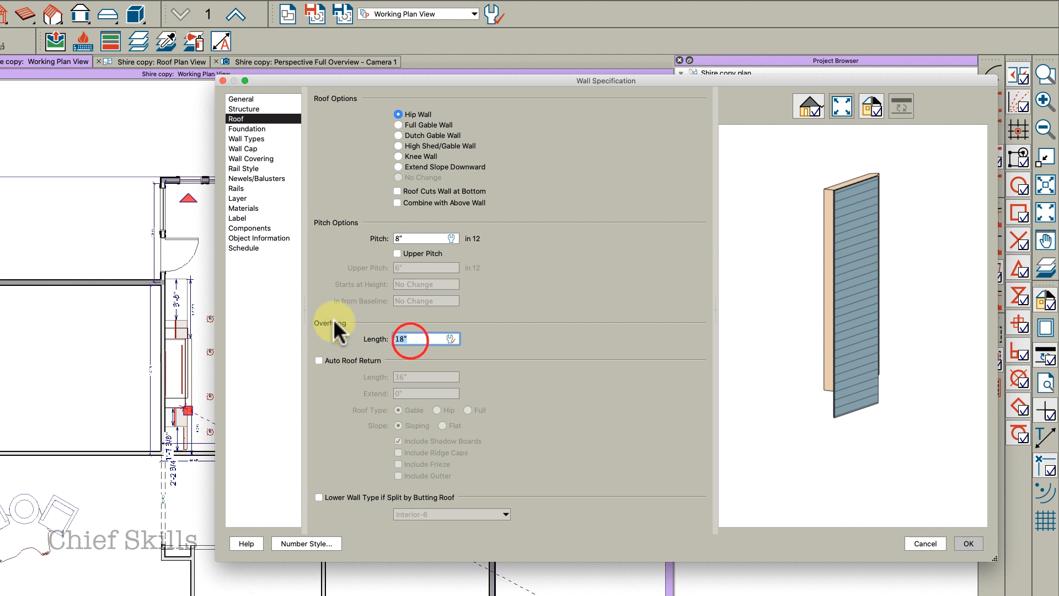
{"action": "type", "text": "12"}
{"action": "key", "text": "Tab"}
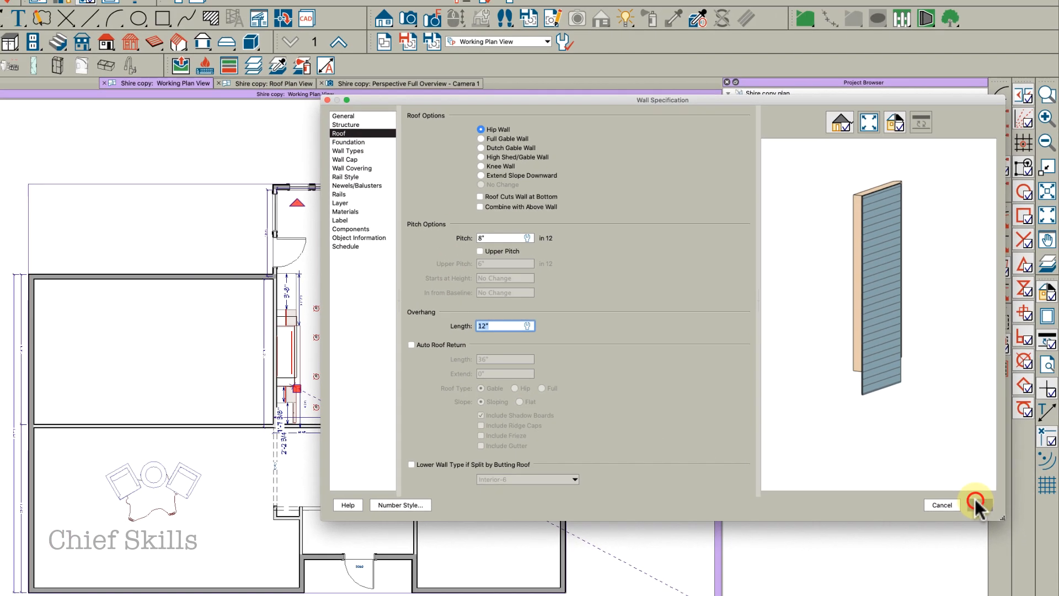
{"action": "left_click", "coordinate": [969, 544]}
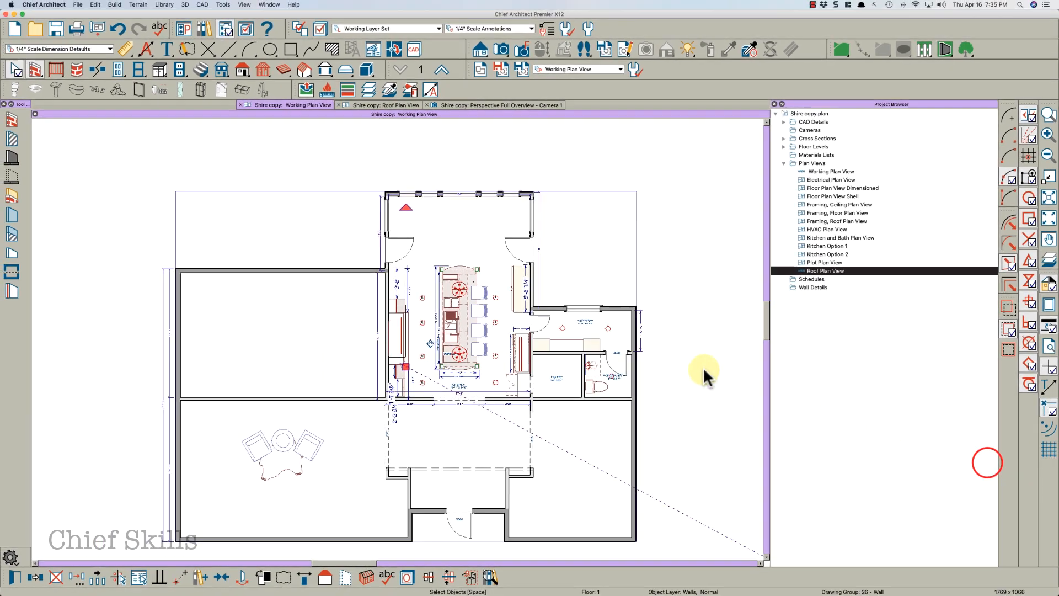
Set the porch's top wall to Full Gable Wall
{"action": "left_click", "coordinate": [440, 193]}
{"action": "double_click", "coordinate": [440, 193]}
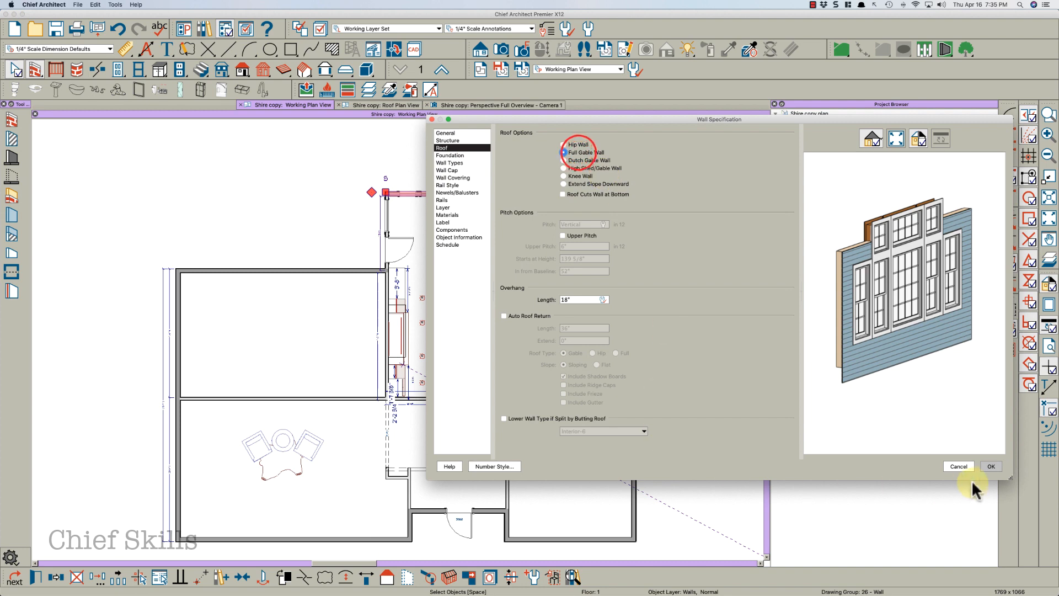
{"action": "left_click", "coordinate": [989, 467]}
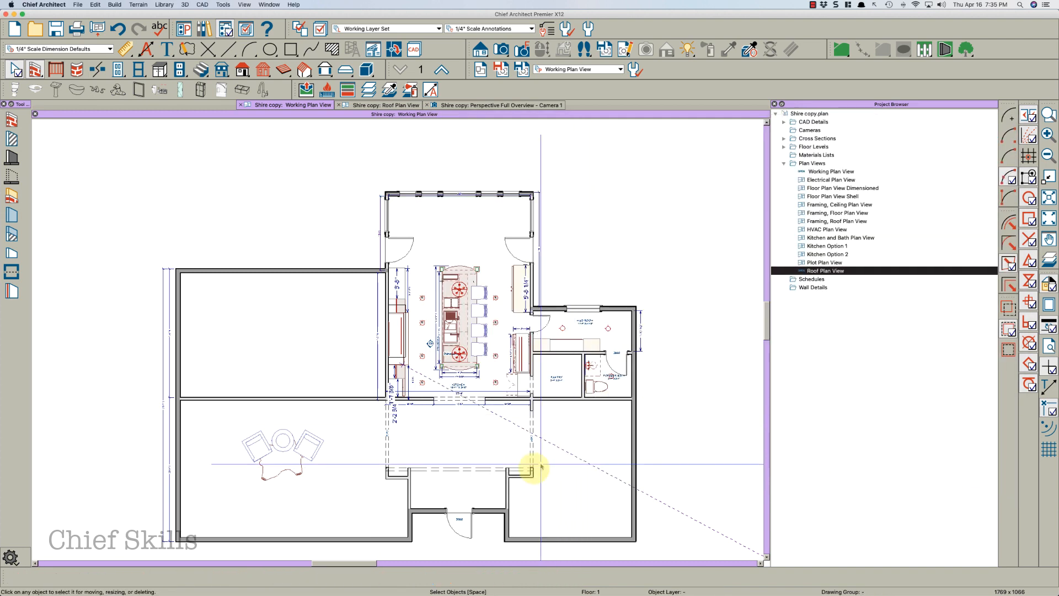
Set the bottom entry bump-out wall to Full Gable Wall
{"action": "left_click", "coordinate": [495, 511]}
{"action": "double_click", "coordinate": [494, 512]}
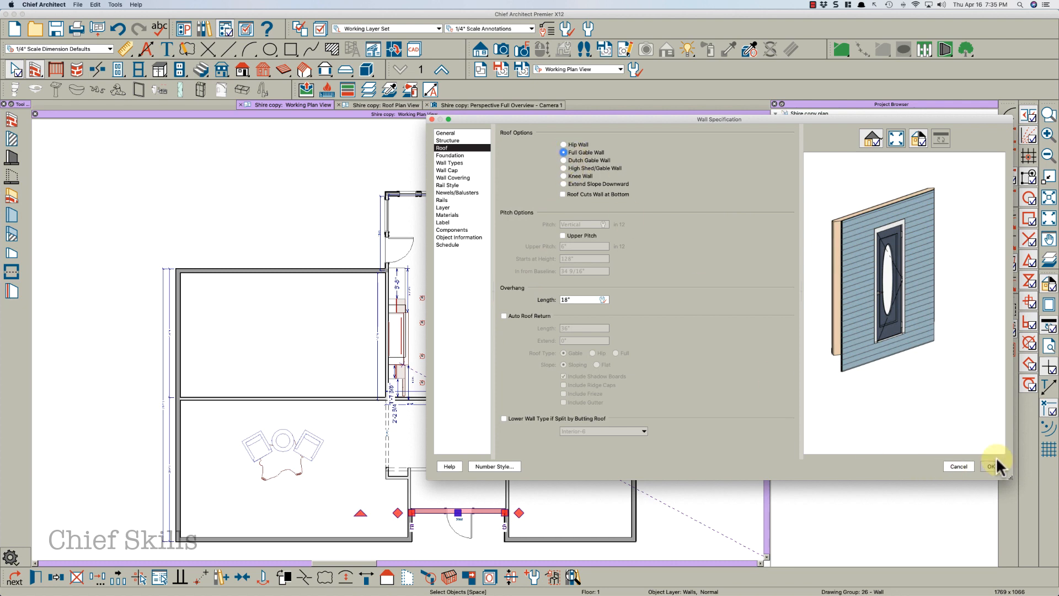
{"action": "left_click", "coordinate": [993, 466]}
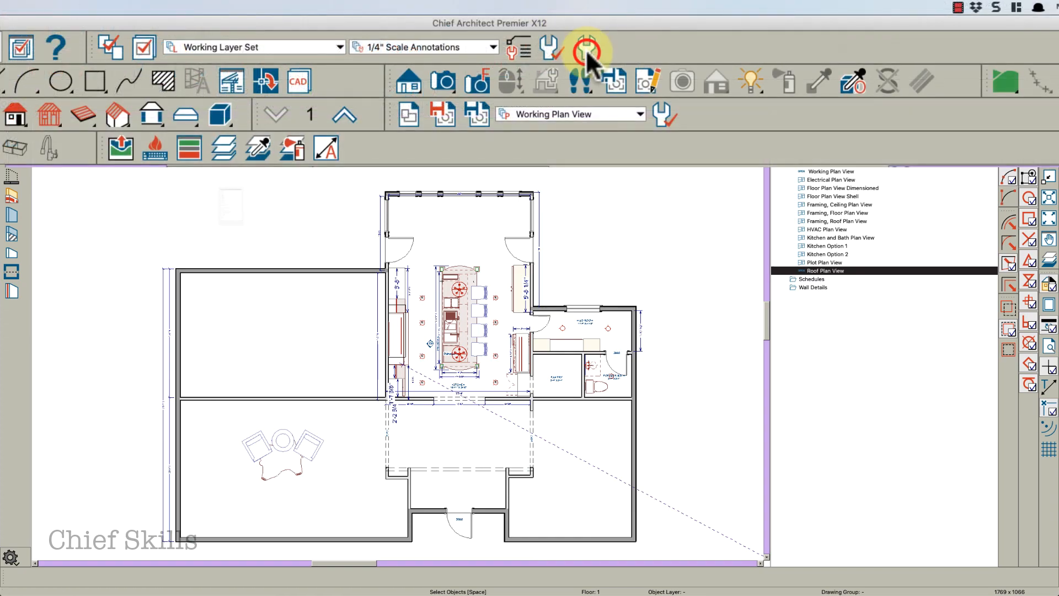
Open the roof defaults and turn off Auto Rebuild Roofs
{"action": "left_click", "coordinate": [586, 53]}
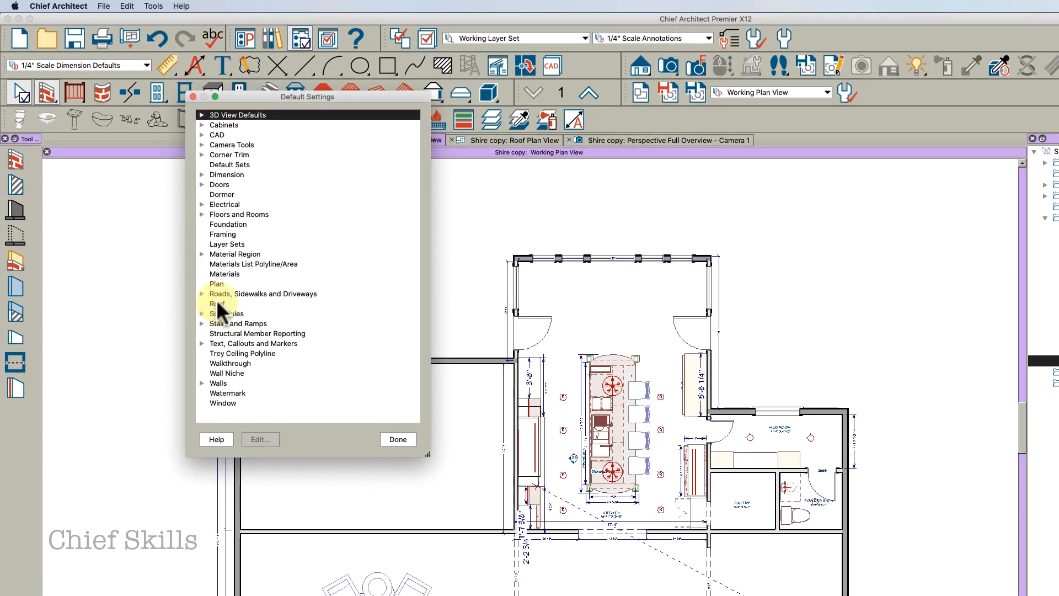
{"action": "double_click", "coordinate": [218, 302]}
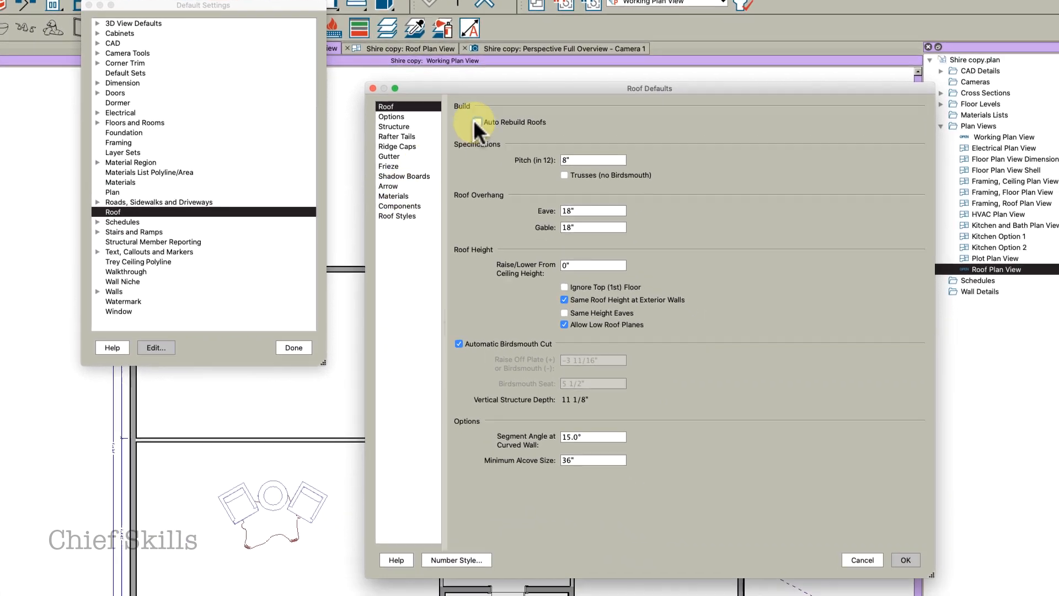
{"action": "left_click", "coordinate": [476, 121]}
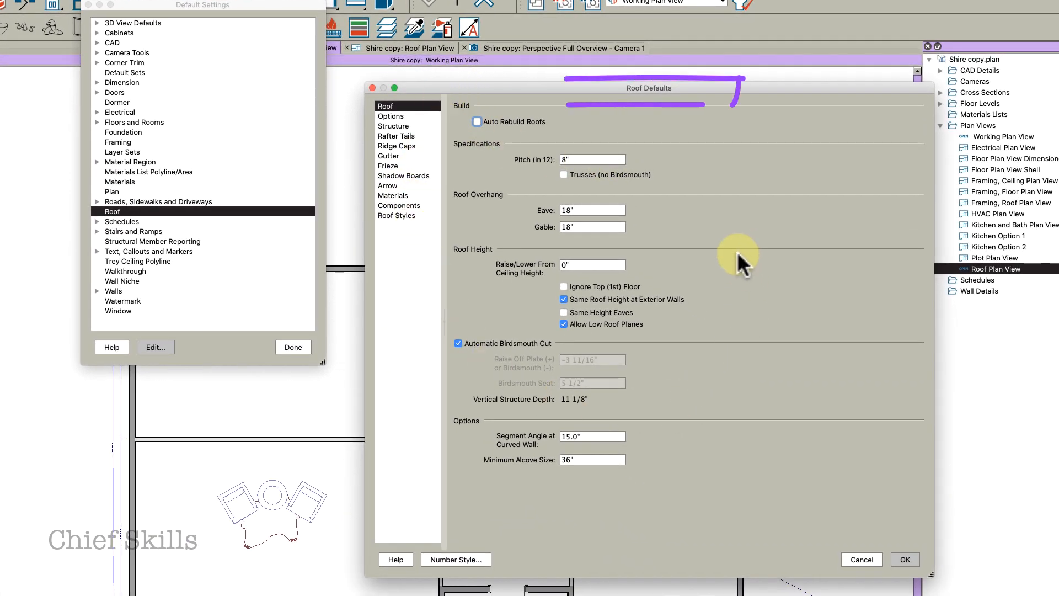
Set the default eave and gable overhangs to 12" and turn on Boxed Eave in the roof options
{"action": "left_click", "coordinate": [593, 210]}
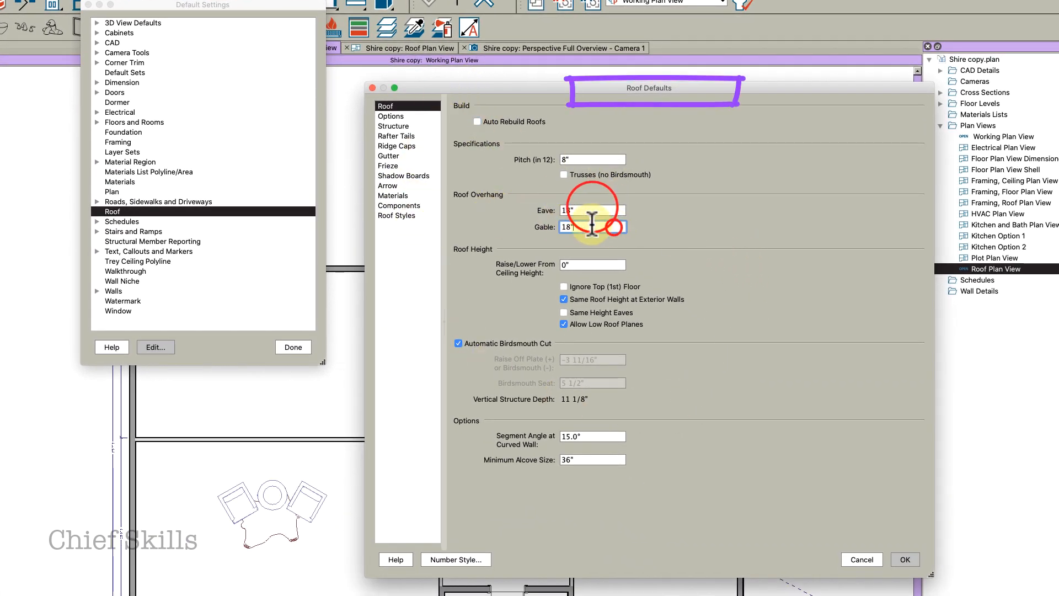
{"action": "type", "text": "1"}
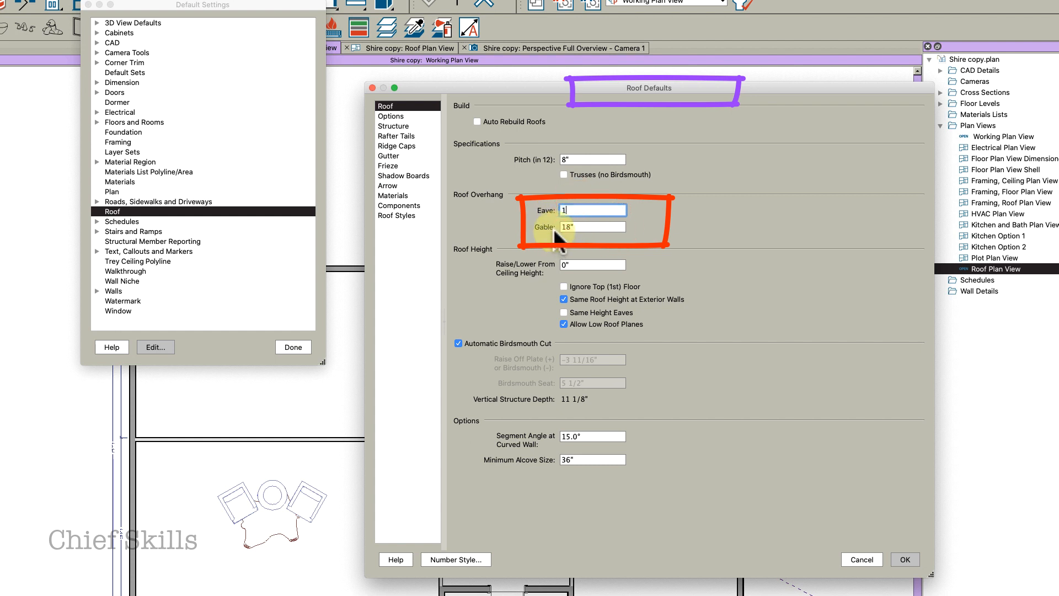
{"action": "type", "text": "2"}
{"action": "key", "text": "Tab"}
{"action": "type", "text": "12"}
{"action": "key", "text": "Tab"}
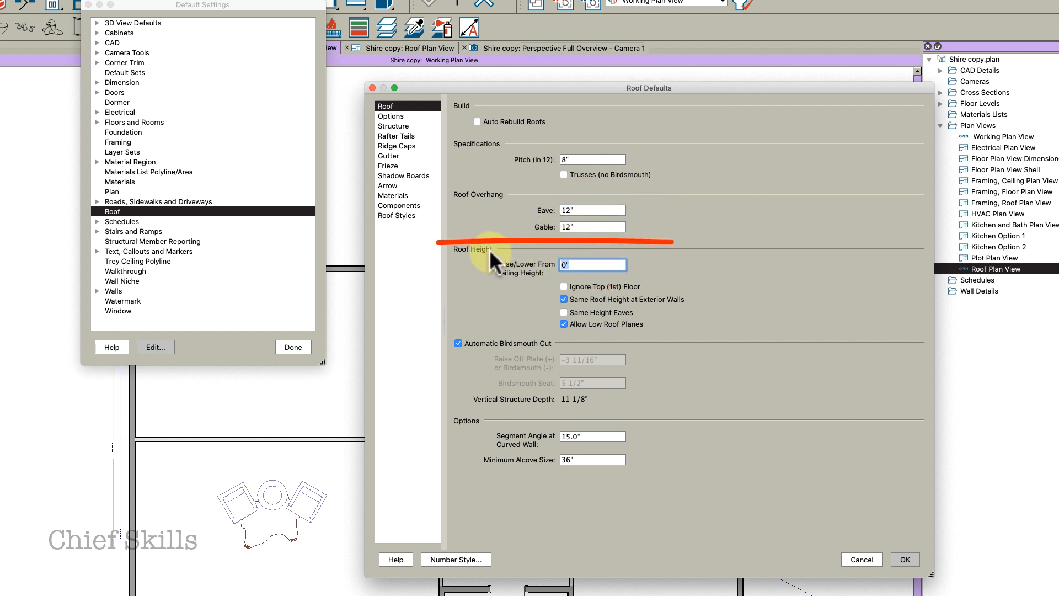
{"action": "key", "text": "Tab"}
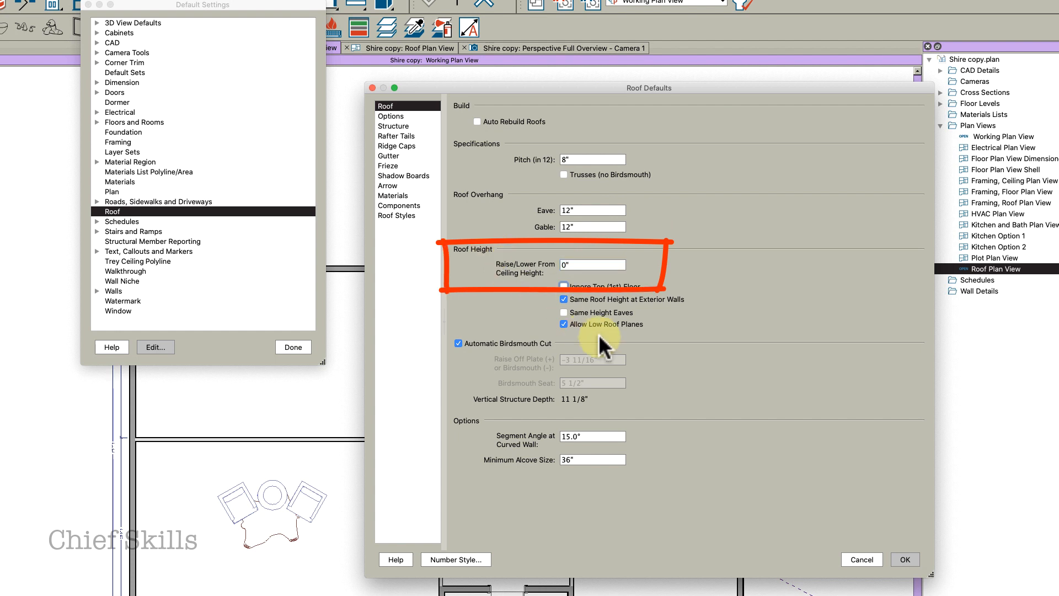
{"action": "left_click", "coordinate": [575, 266]}
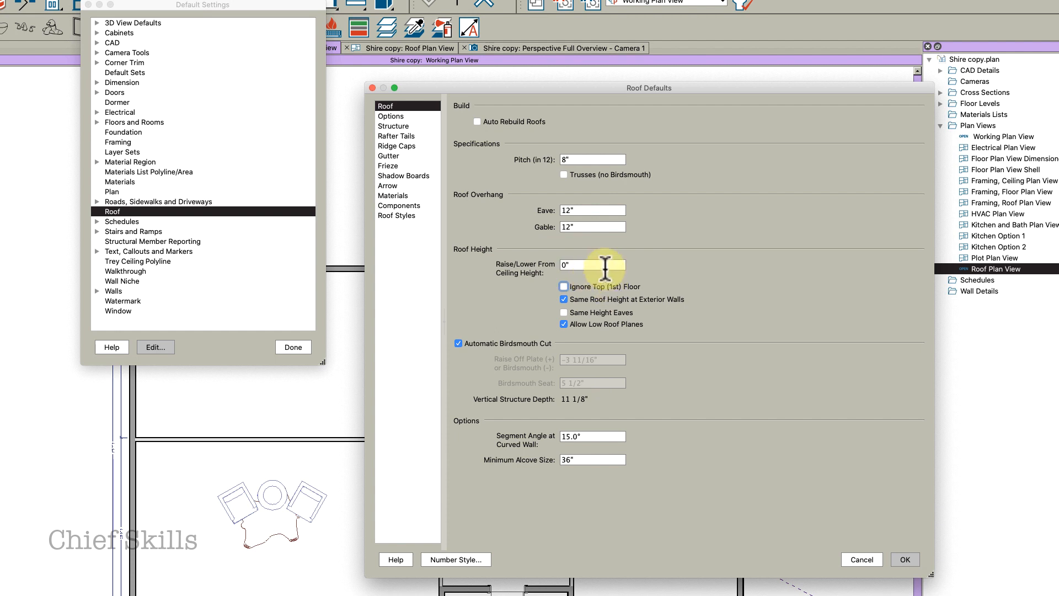
{"action": "left_click", "coordinate": [400, 115]}
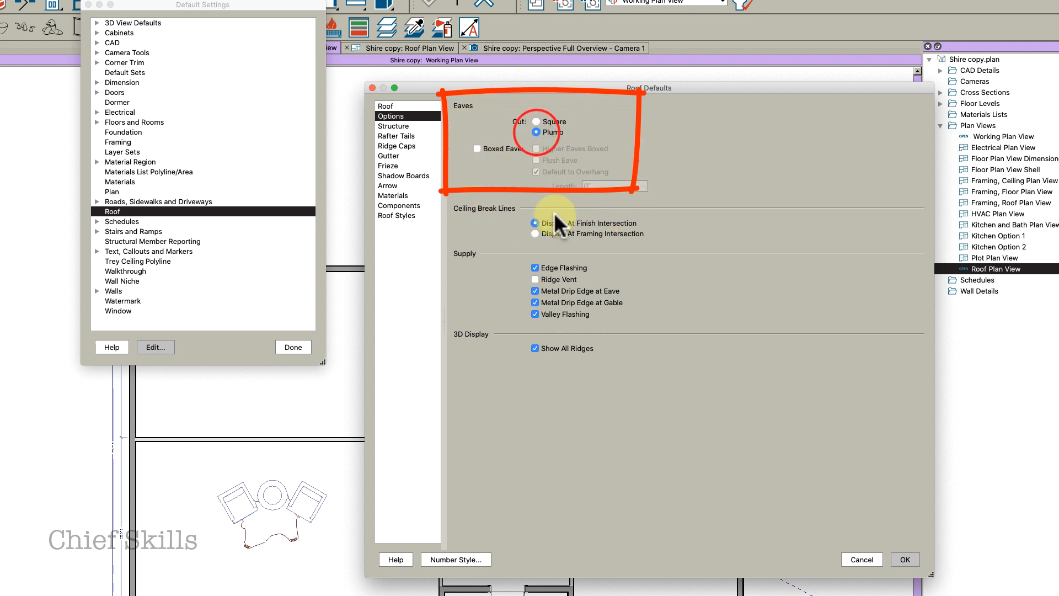
{"action": "left_click", "coordinate": [478, 149]}
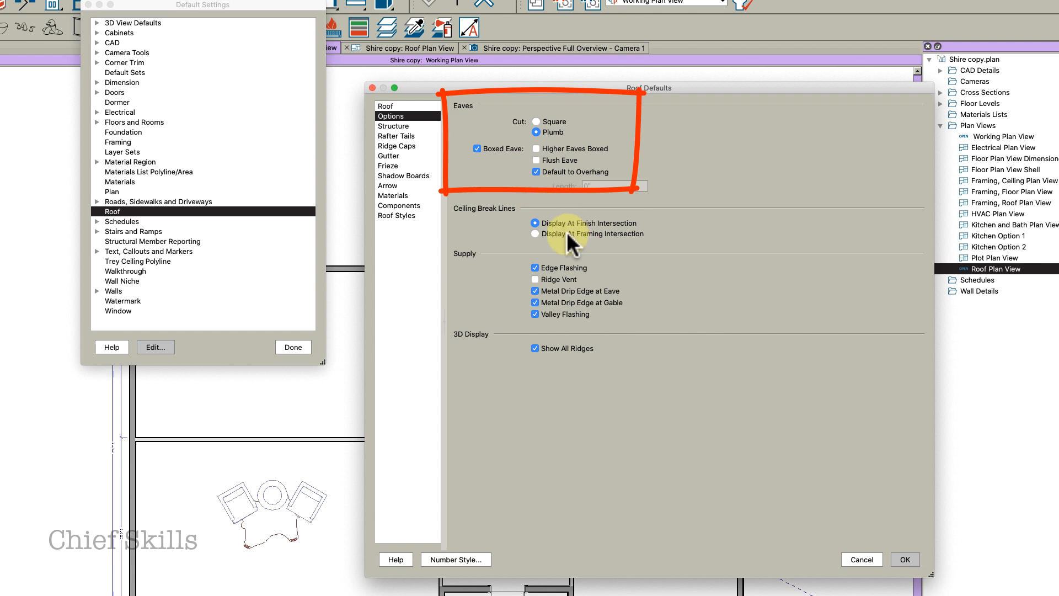
Set the roof structure layer's thickness to 5 1/2" in the roof structure defaults
{"action": "left_click", "coordinate": [397, 126]}
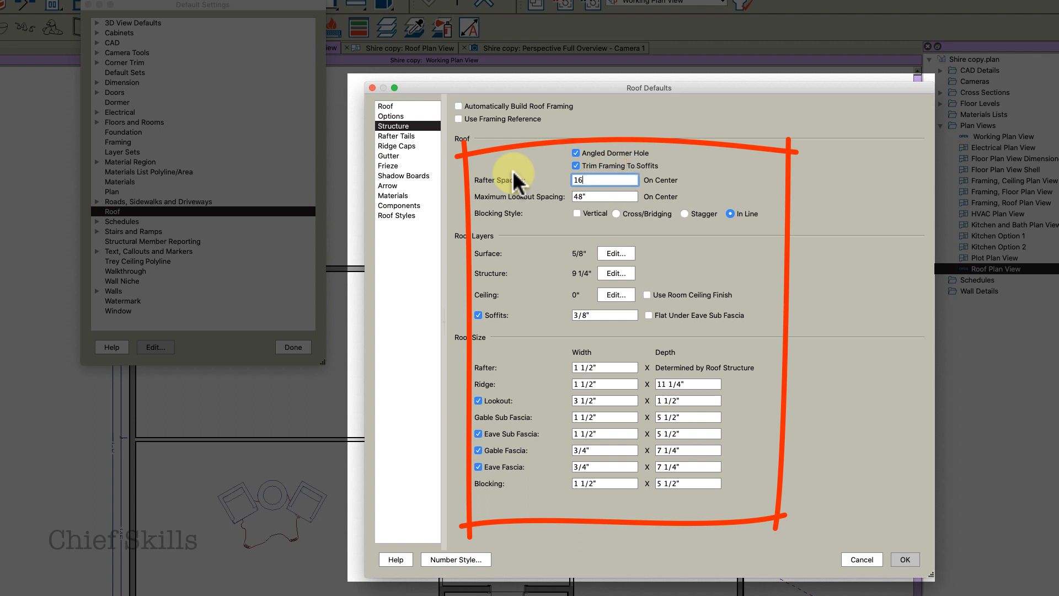
{"action": "key", "text": "Tab"}
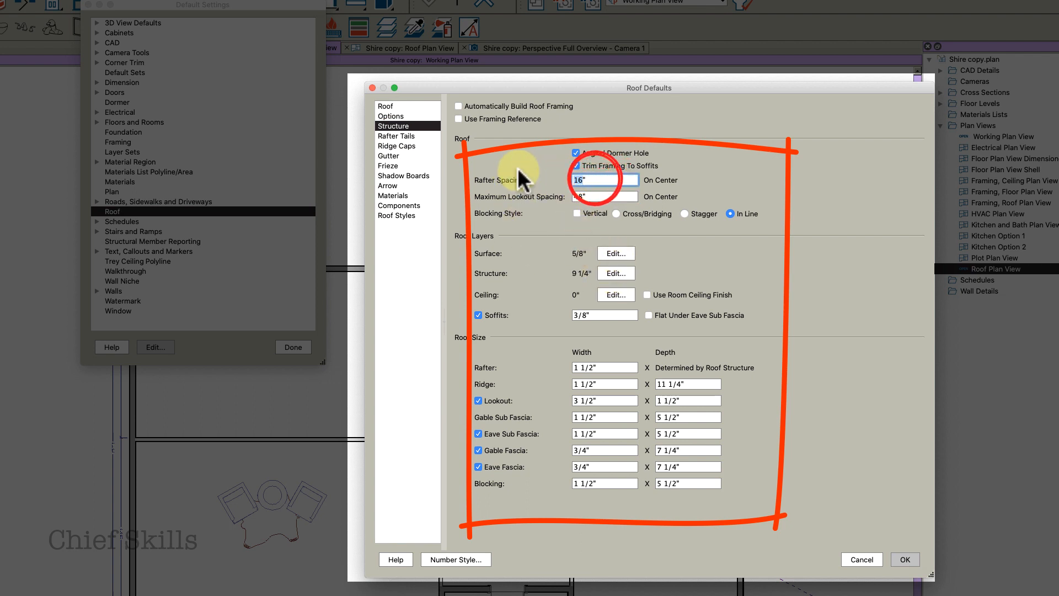
{"action": "left_click", "coordinate": [591, 180]}
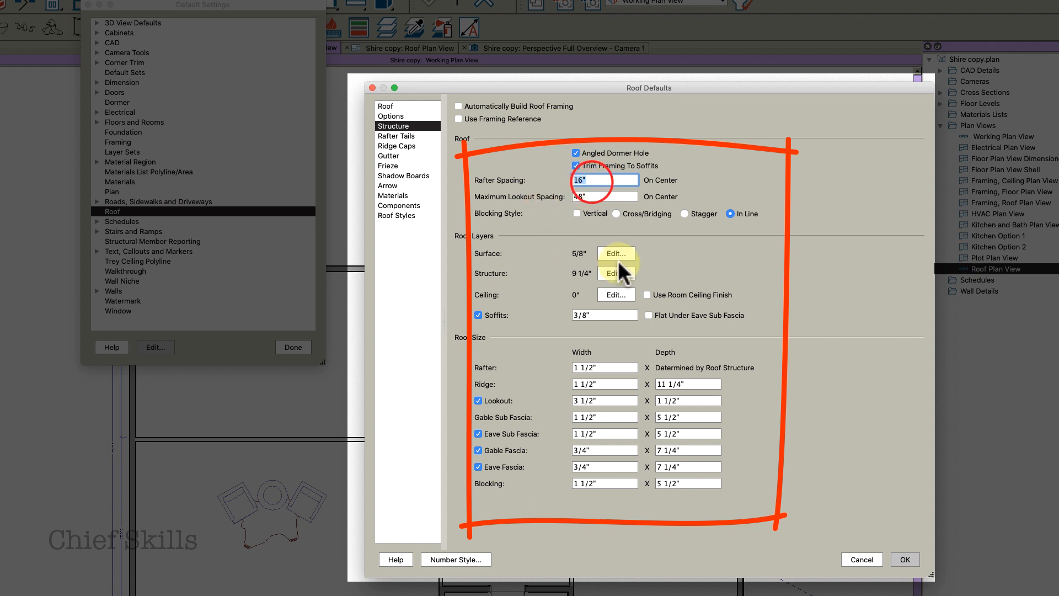
{"action": "double_click", "coordinate": [591, 180]}
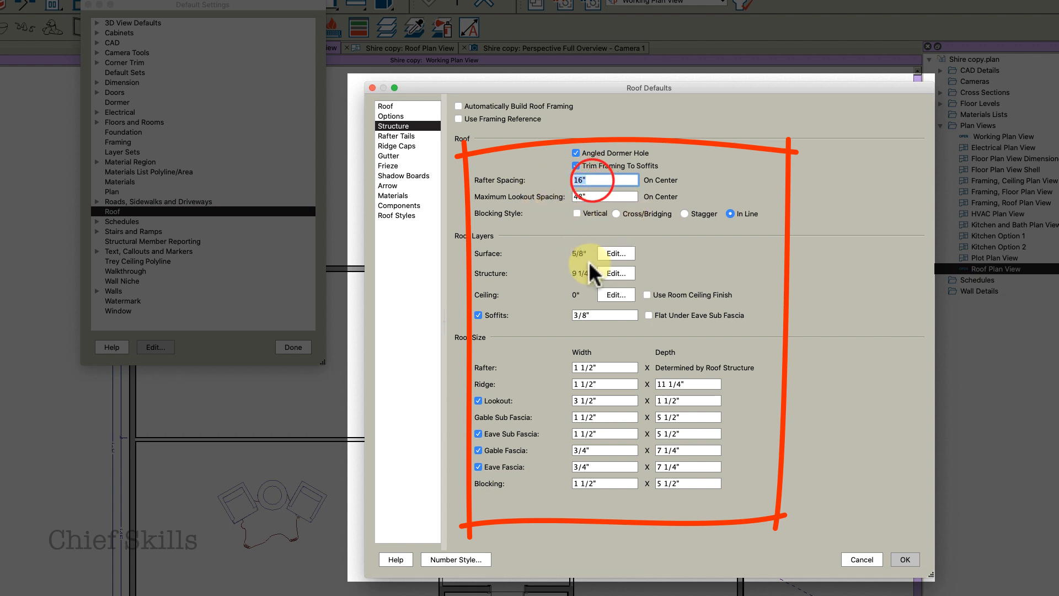
{"action": "left_click", "coordinate": [607, 270]}
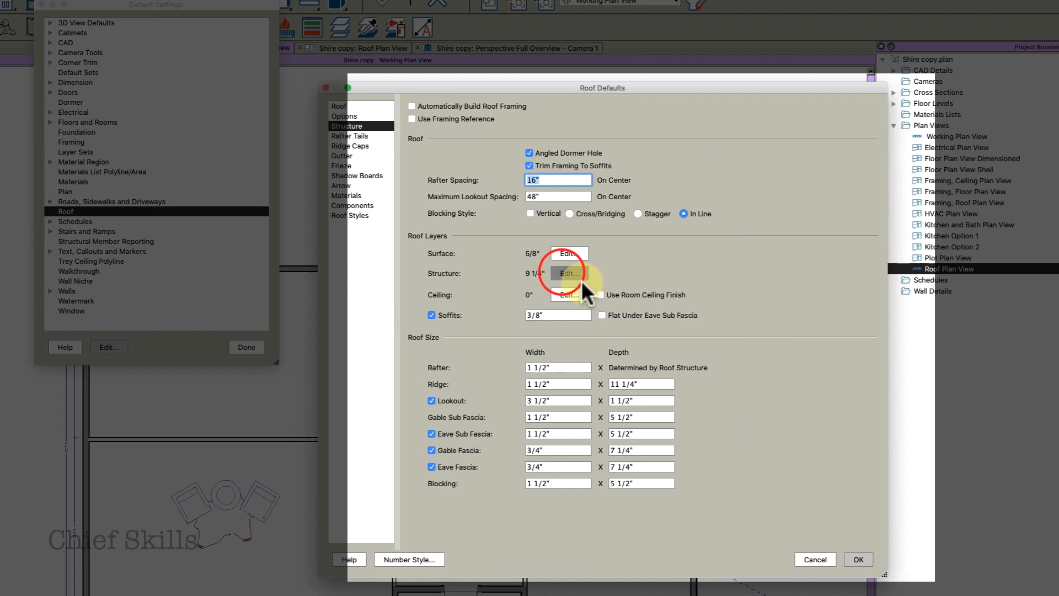
{"action": "left_click", "coordinate": [652, 248]}
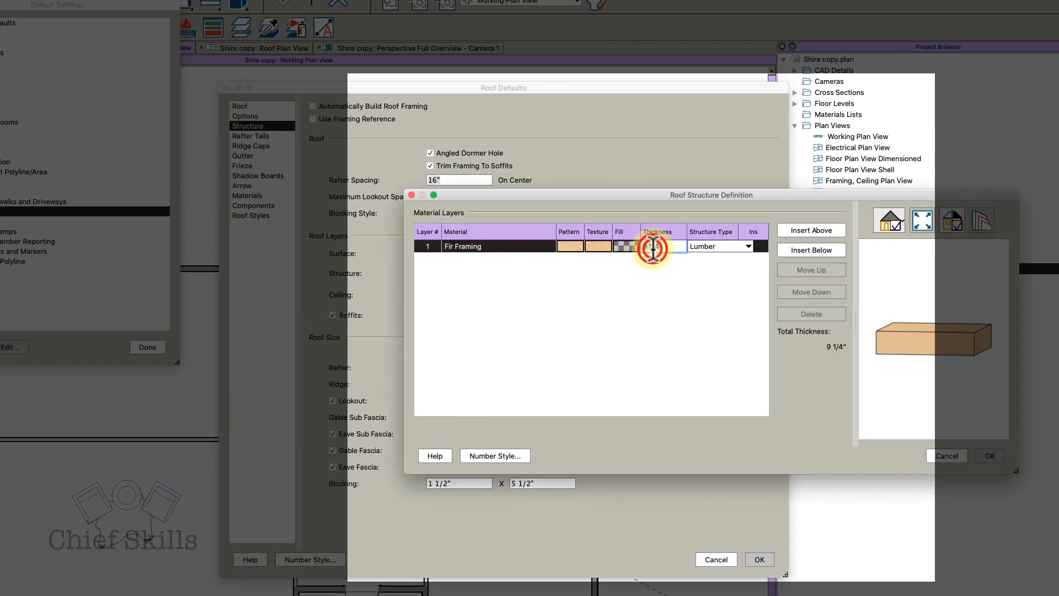
{"action": "type", "text": "5.5"}
{"action": "key", "text": "Tab"}
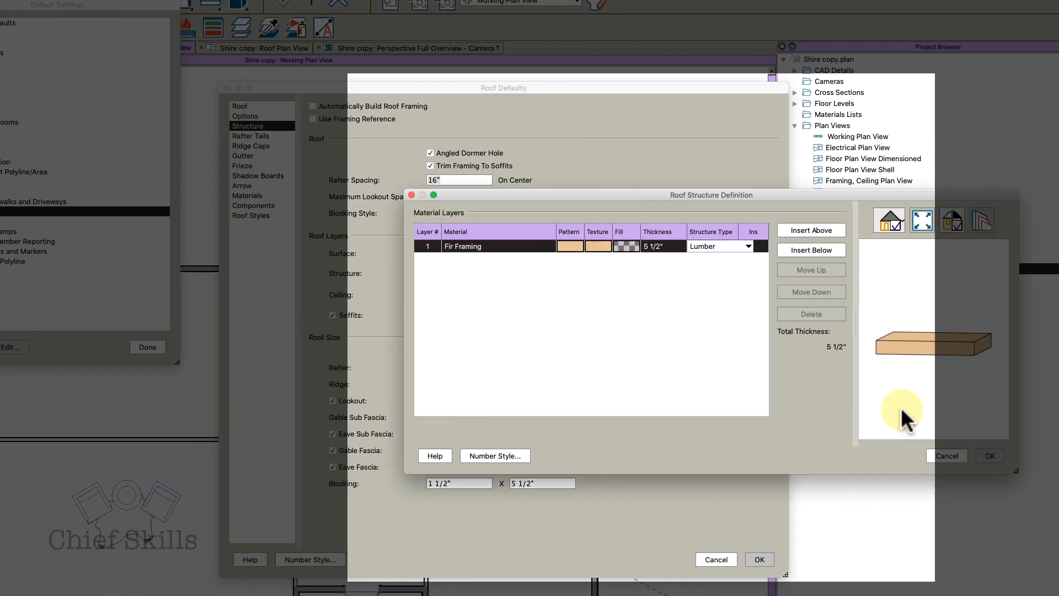
{"action": "left_click", "coordinate": [988, 453]}
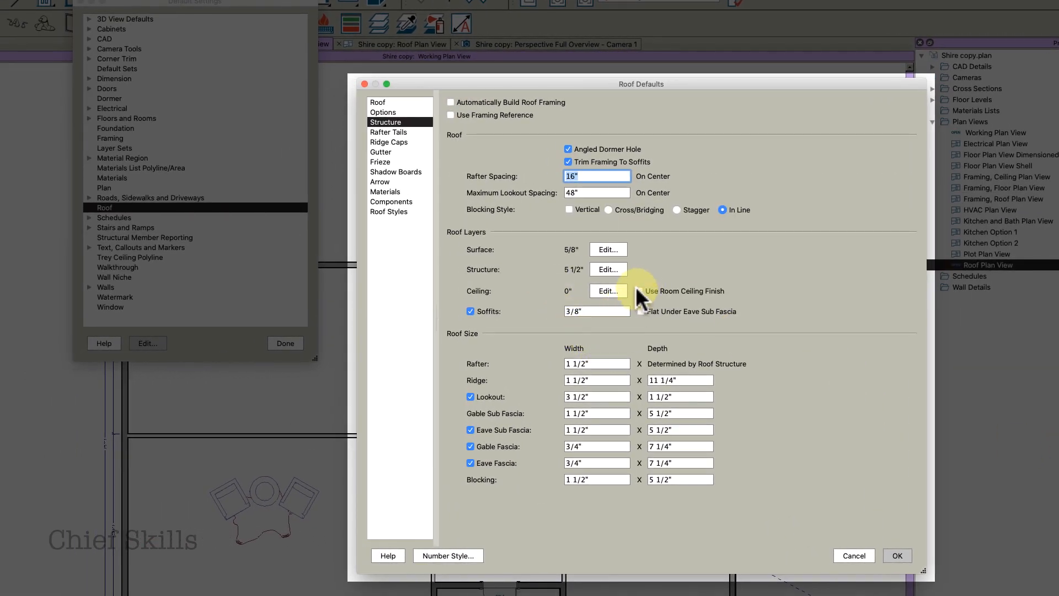
Turn on Use Room Ceiling Finish and Flat Under Eave Sub Fascia, and set the ridge depth to 7 1/4"
{"action": "left_click", "coordinate": [639, 290]}
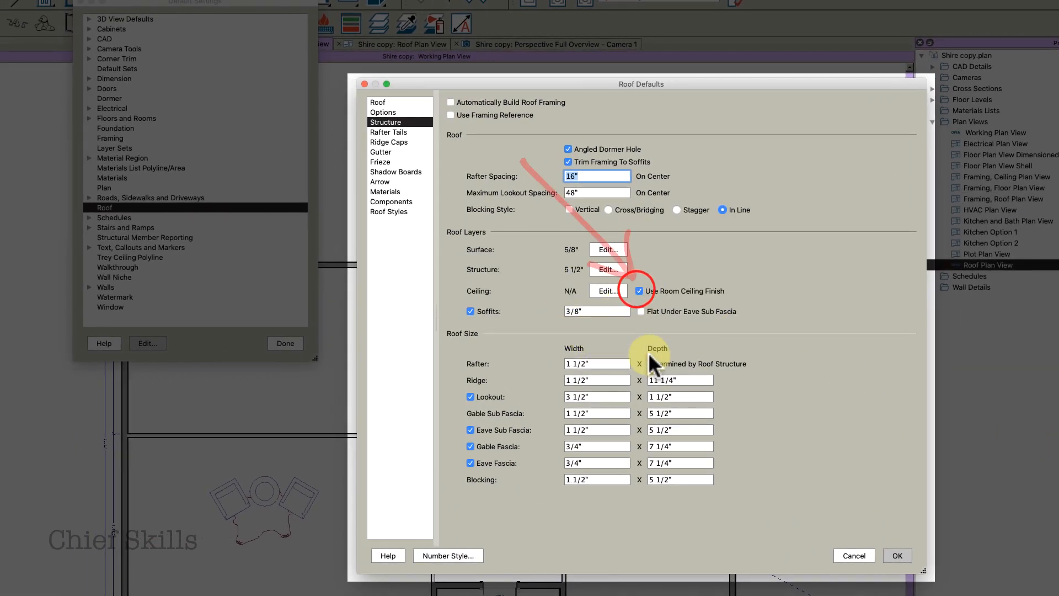
{"action": "left_click", "coordinate": [641, 311]}
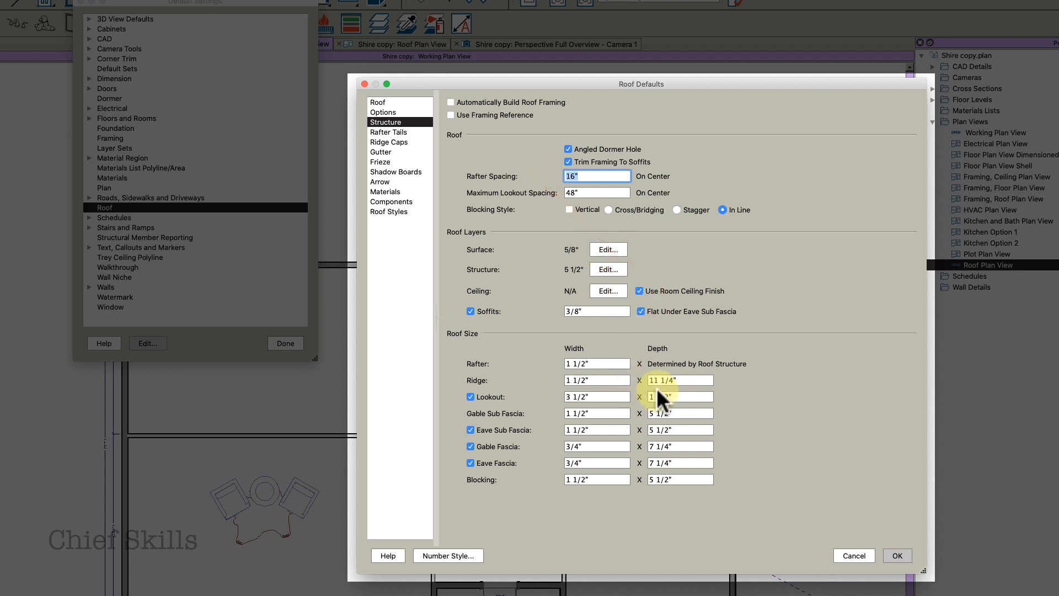
{"action": "left_click", "coordinate": [679, 381]}
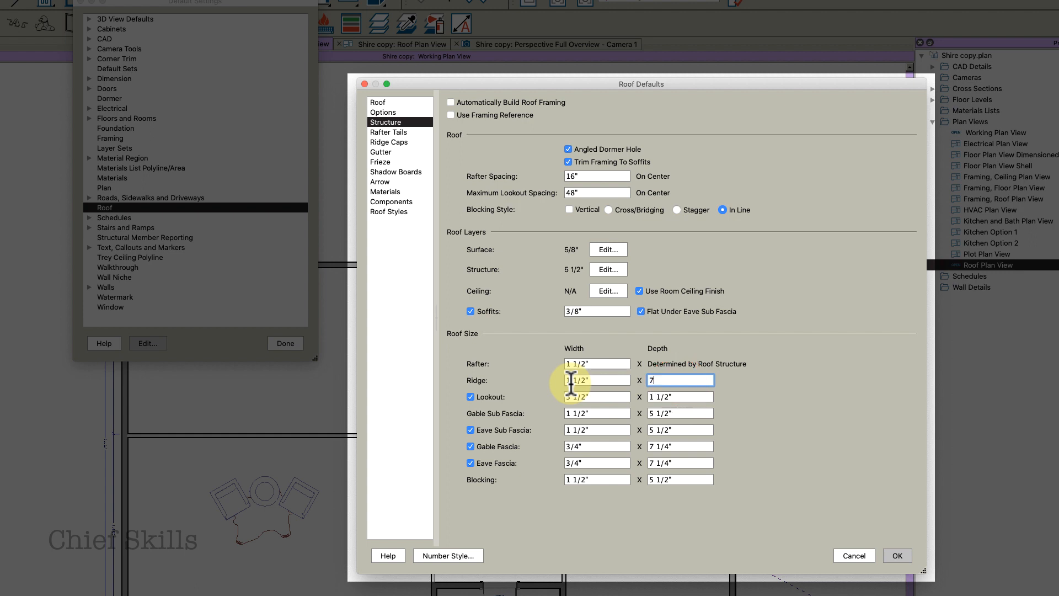
{"action": "left_click", "coordinate": [686, 379]}
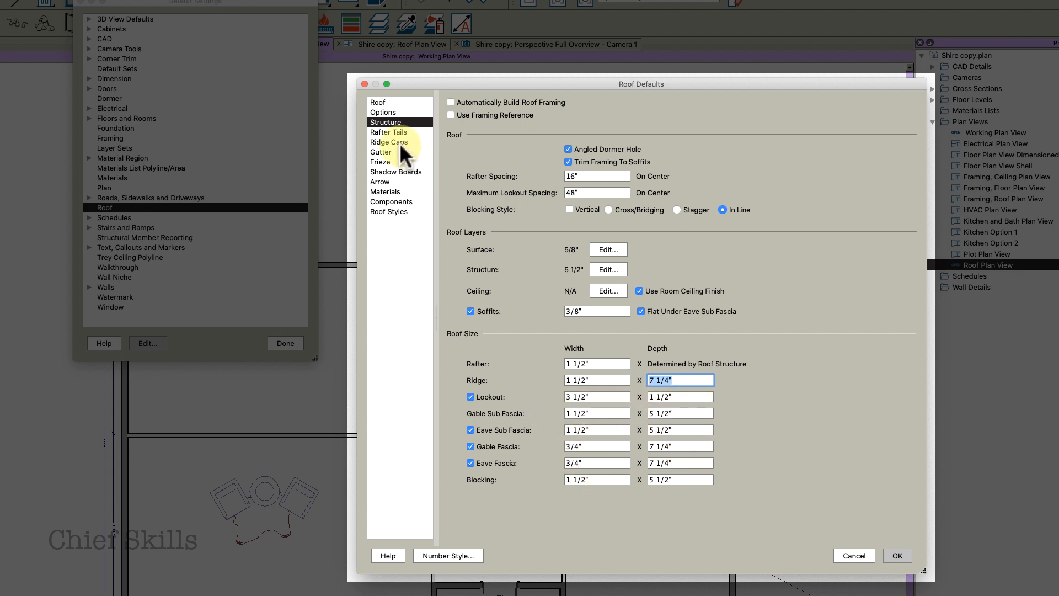
Add the CA-001 molding profile from the library as the roof frieze
{"action": "left_click", "coordinate": [391, 142]}
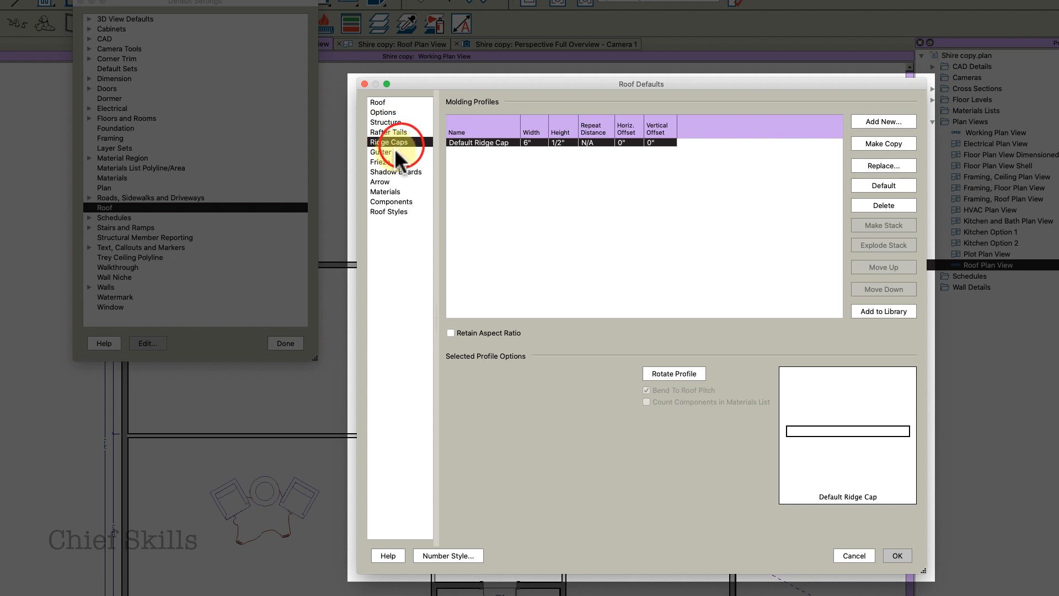
{"action": "left_click", "coordinate": [395, 151]}
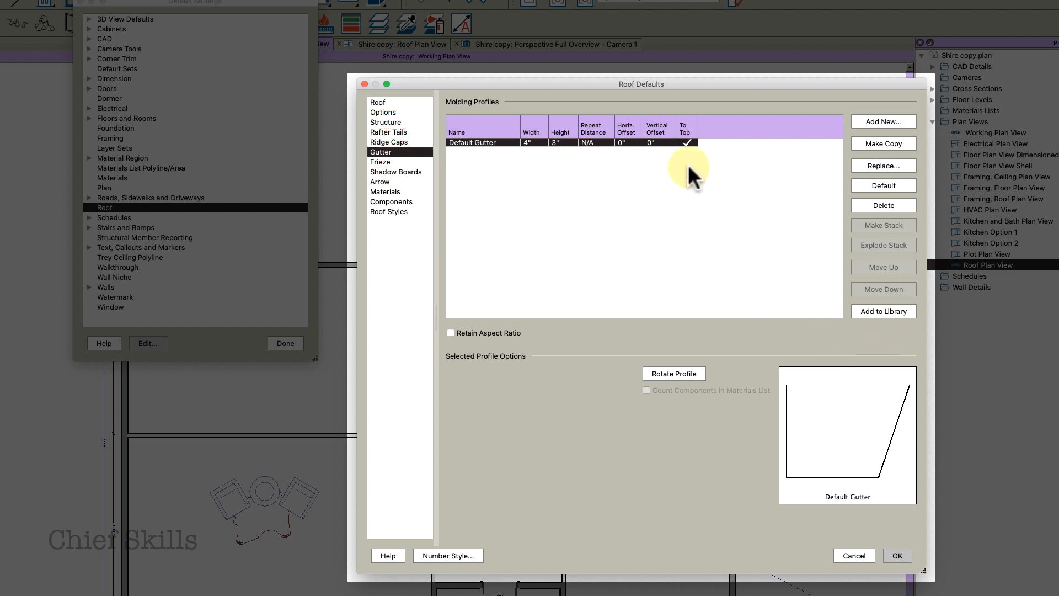
{"action": "left_click", "coordinate": [409, 162]}
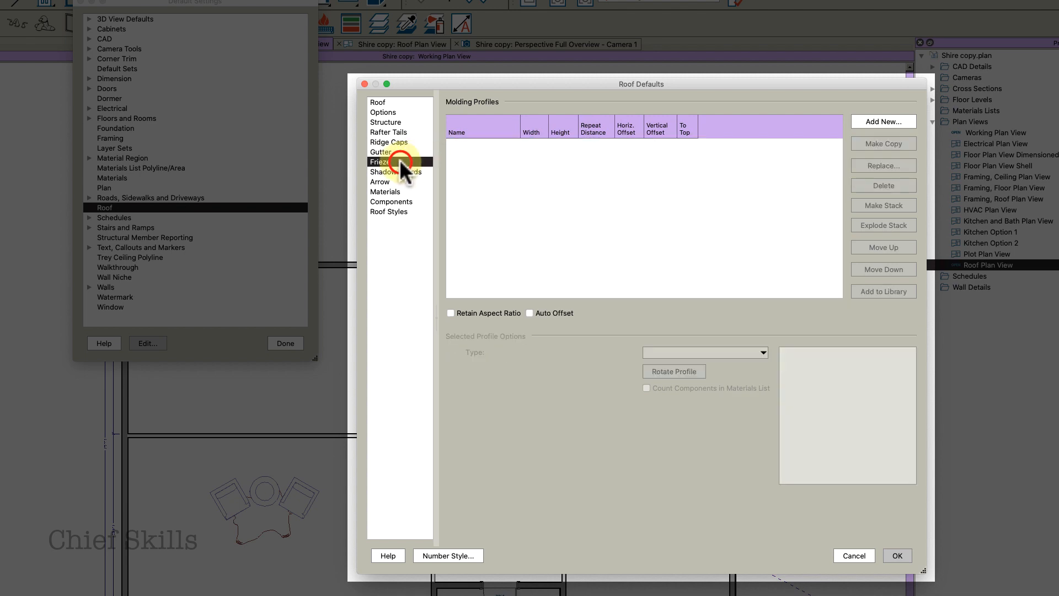
{"action": "left_click", "coordinate": [882, 121]}
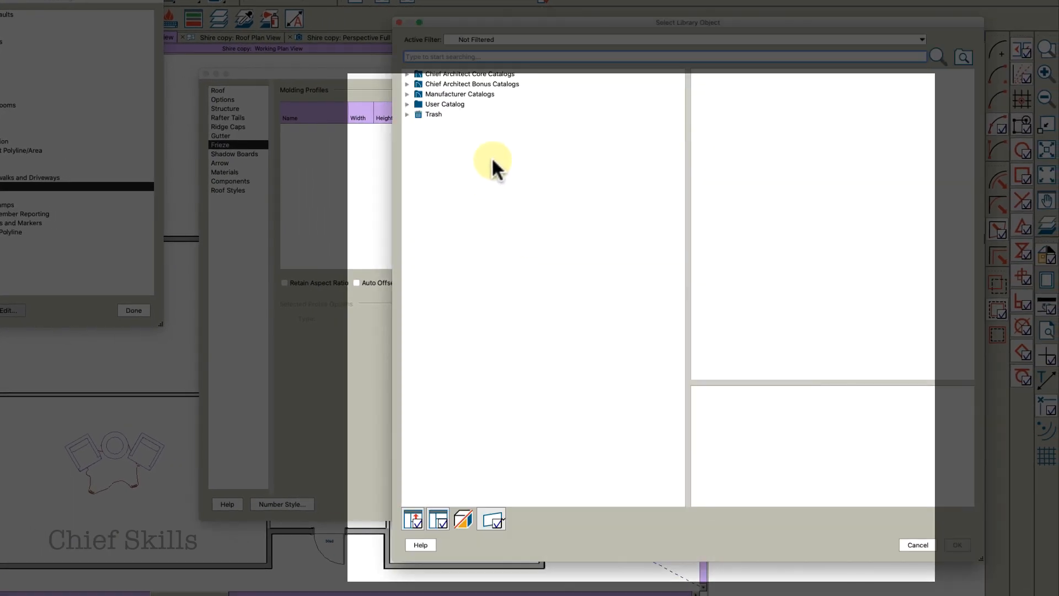
{"action": "type", "text": "-001"}
{"action": "left_click", "coordinate": [422, 247]}
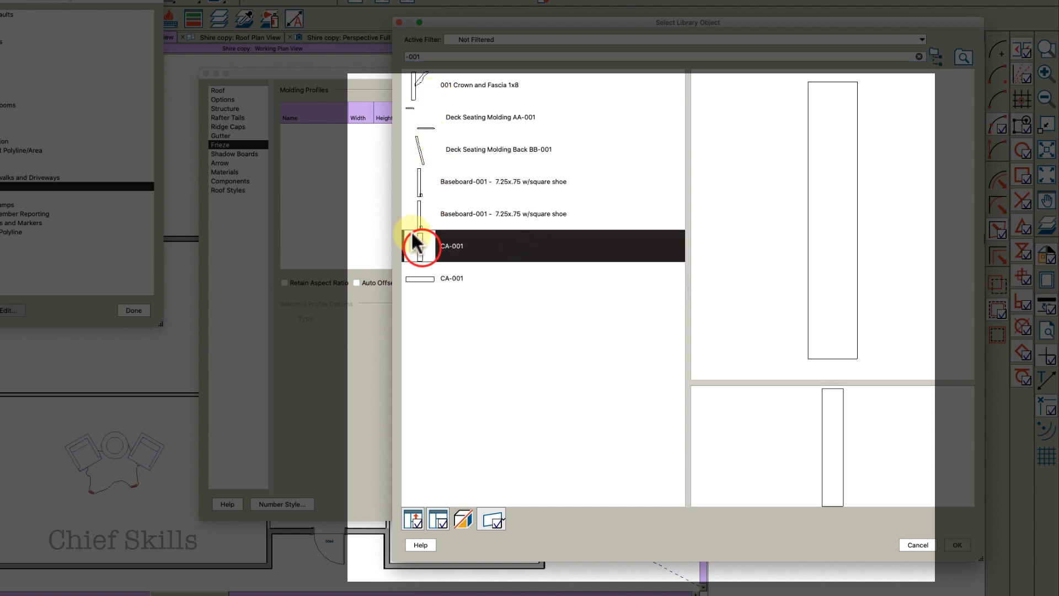
{"action": "left_click", "coordinate": [955, 545]}
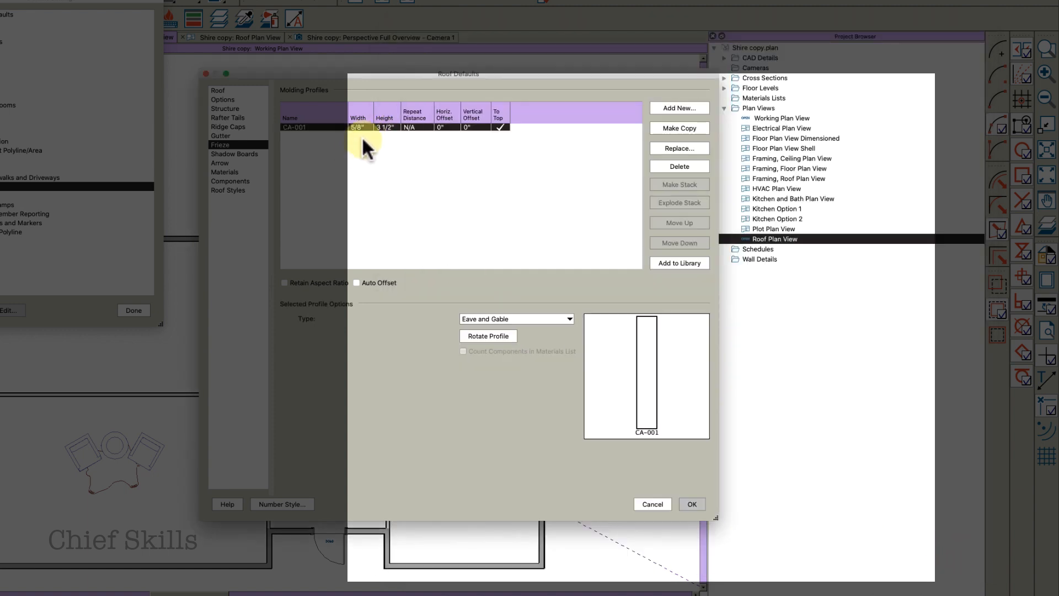
Set the CA-001 frieze to 3/4" wide and 7 1/4" high, then close the roof defaults
{"action": "left_click", "coordinate": [359, 127]}
{"action": "type", "text": "37 1/4"}
{"action": "key", "text": "Tab"}
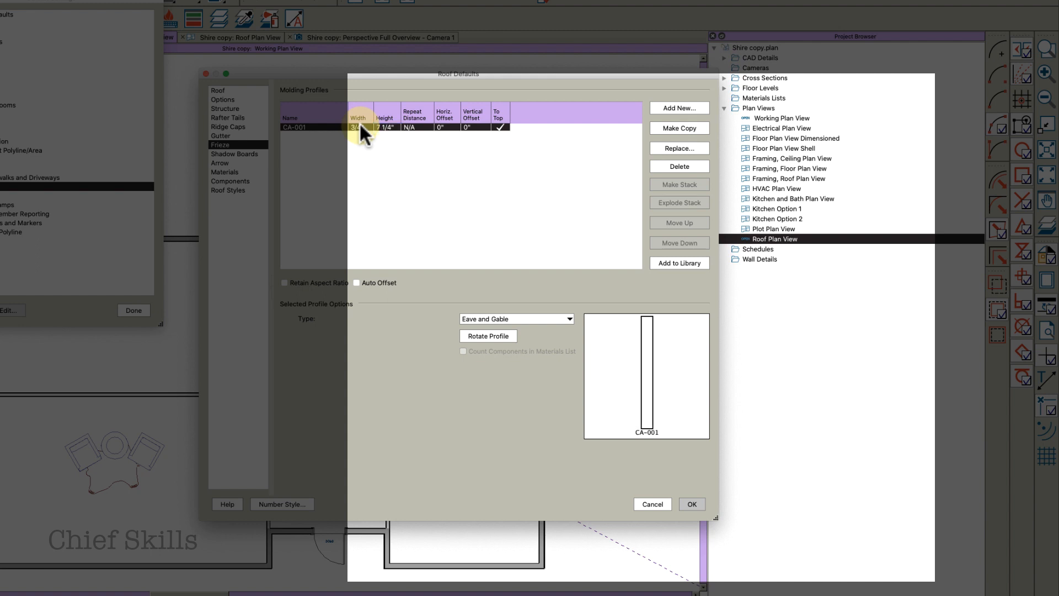
{"action": "left_click", "coordinate": [393, 126]}
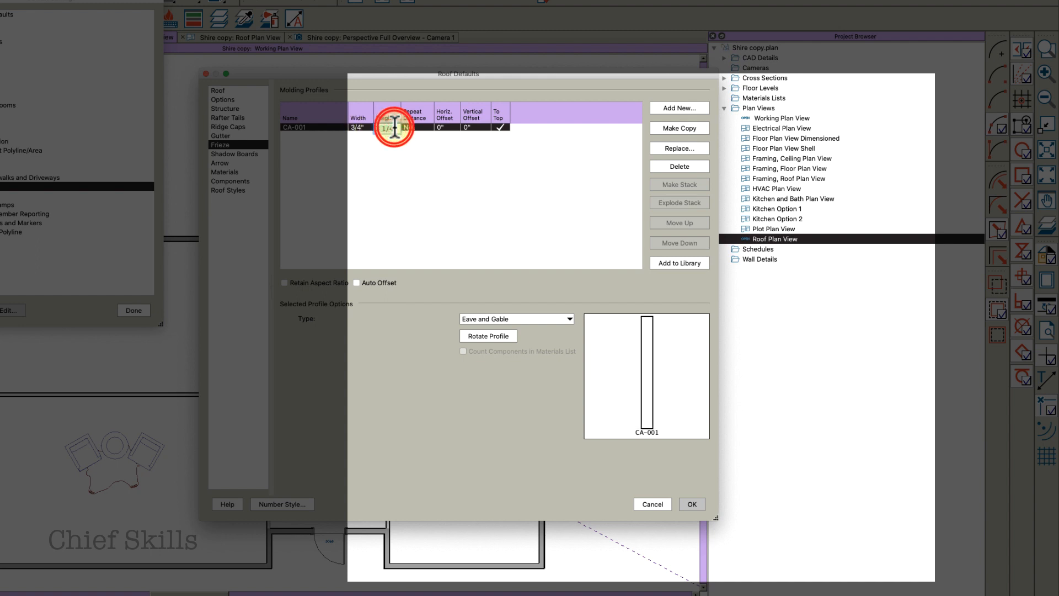
{"action": "type", "text": "5."}
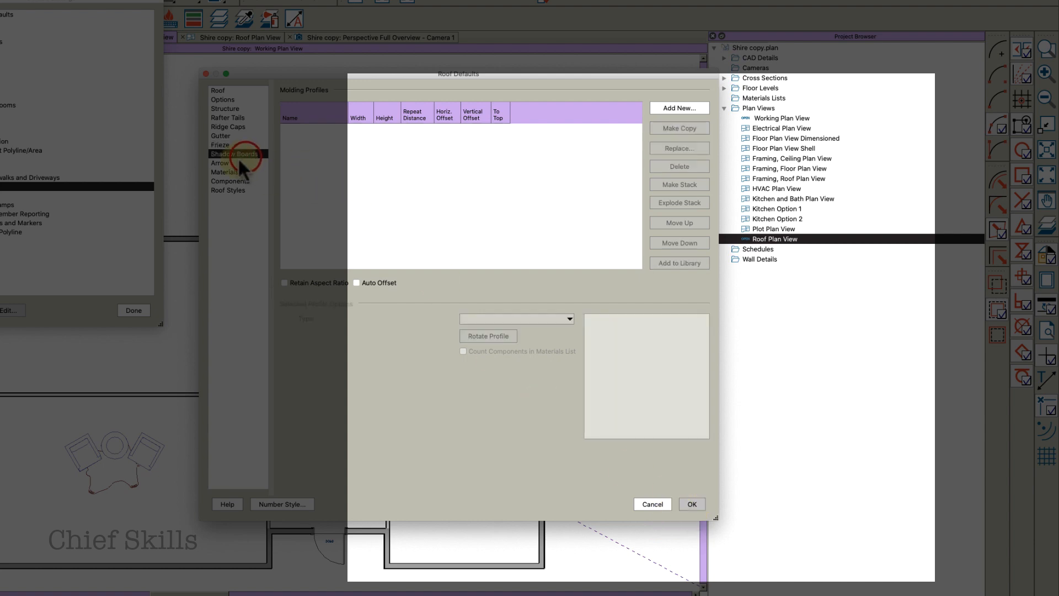
{"action": "left_click", "coordinate": [223, 171]}
{"action": "left_click", "coordinate": [233, 180]}
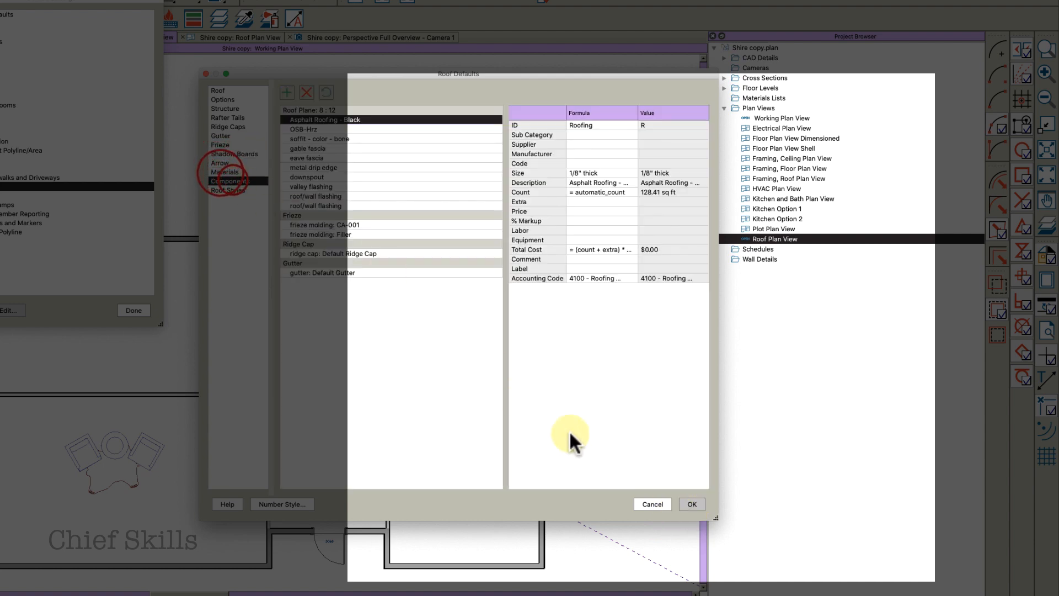
{"action": "left_click", "coordinate": [692, 505]}
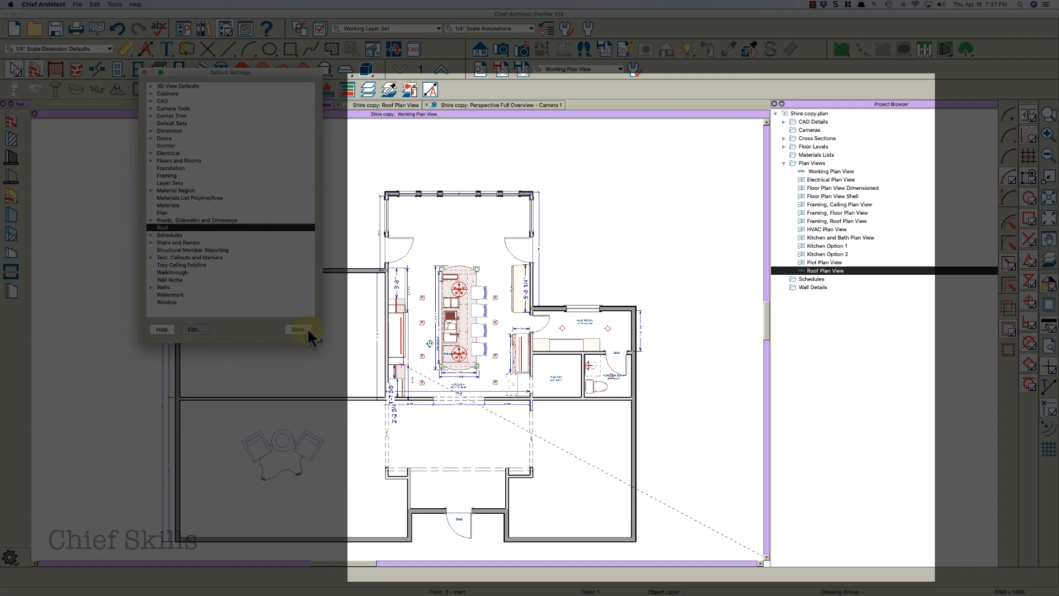
Close the default settings and automatically build roof planes in the roof plan view
{"action": "left_click", "coordinate": [205, 318]}
{"action": "middle_click_drag", "start_coordinate": [429, 248], "coordinate": [456, 235]}
{"action": "scroll", "coordinate": [460, 248], "scroll_direction": "down", "scroll_amount": 1}
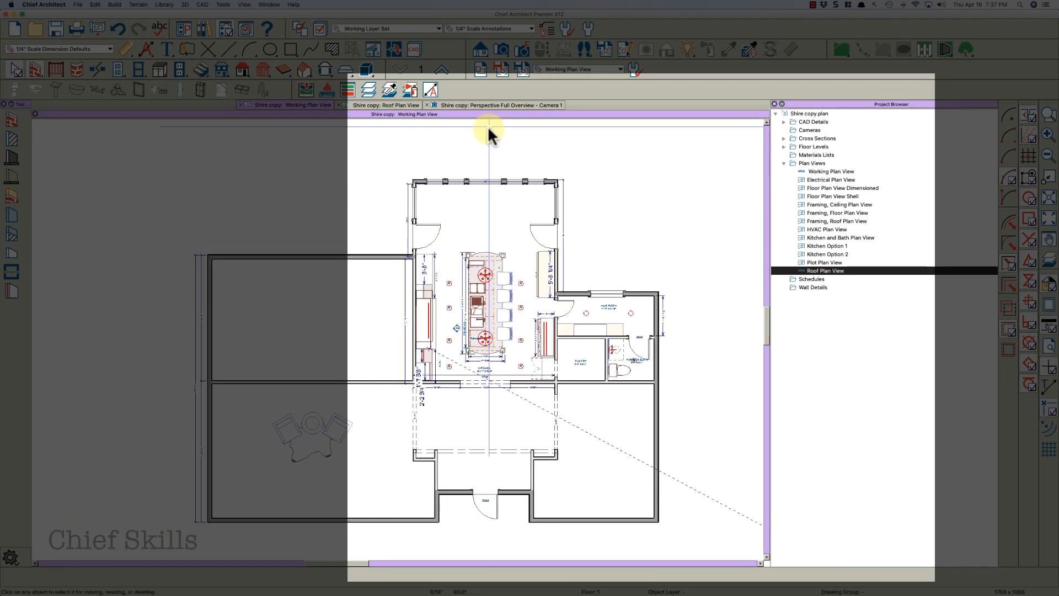
{"action": "left_click", "coordinate": [396, 104]}
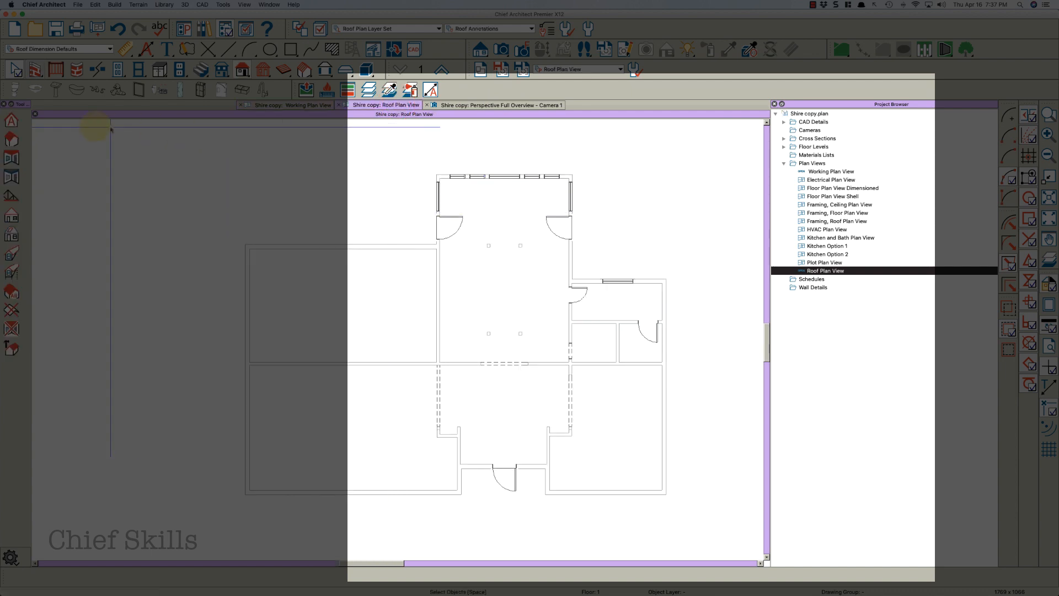
{"action": "double_click", "coordinate": [15, 141]}
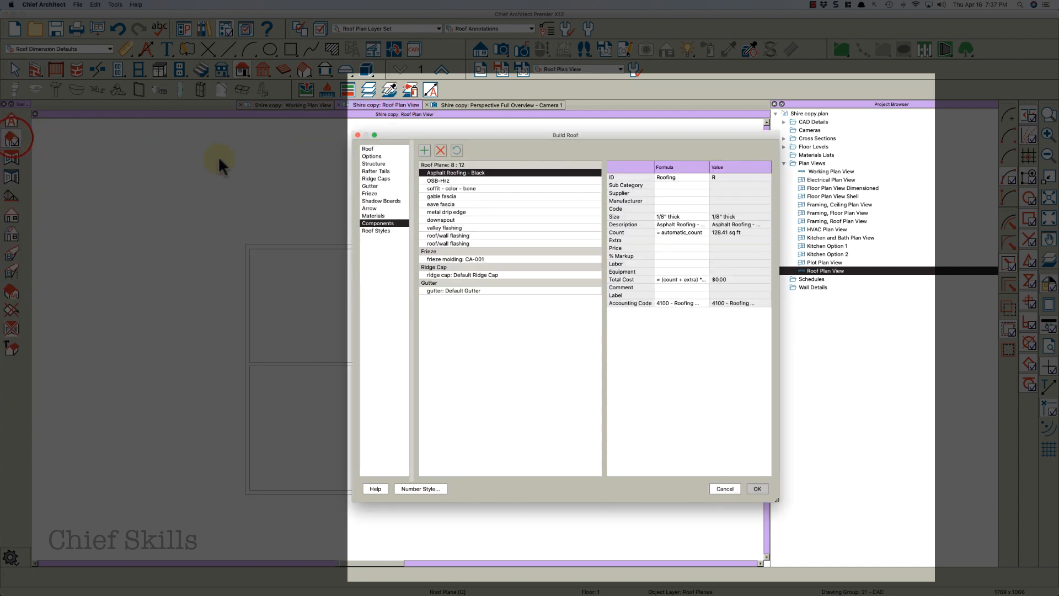
{"action": "left_click", "coordinate": [368, 149]}
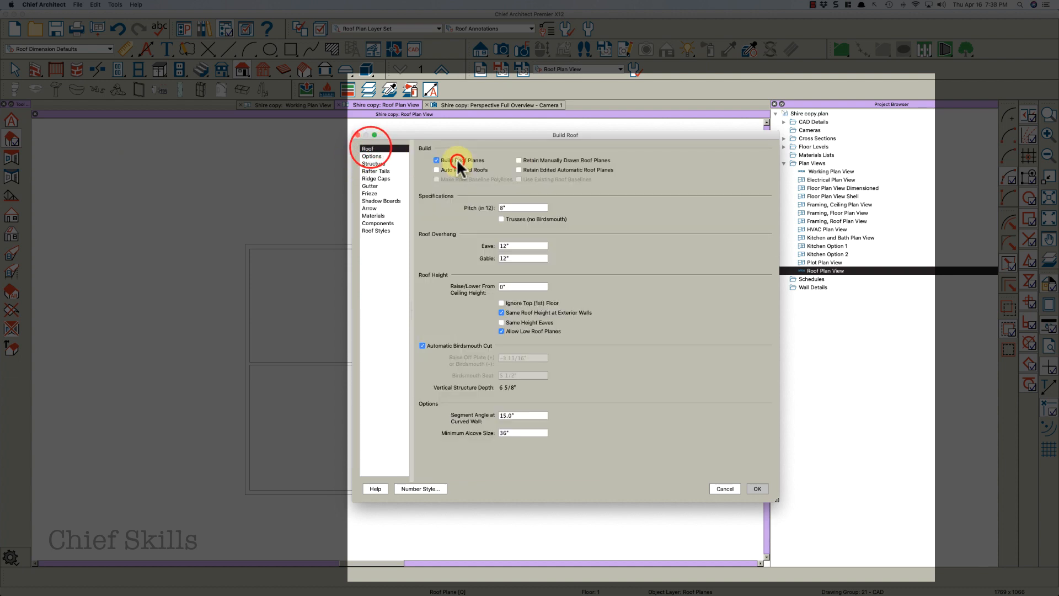
{"action": "left_click", "coordinate": [456, 160]}
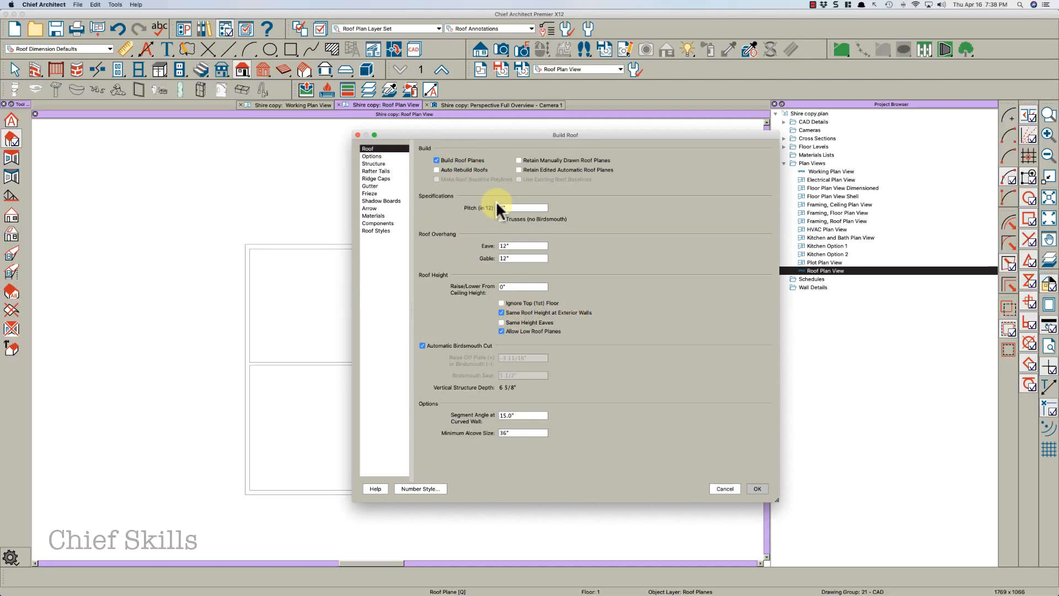
{"action": "left_click", "coordinate": [756, 488]}
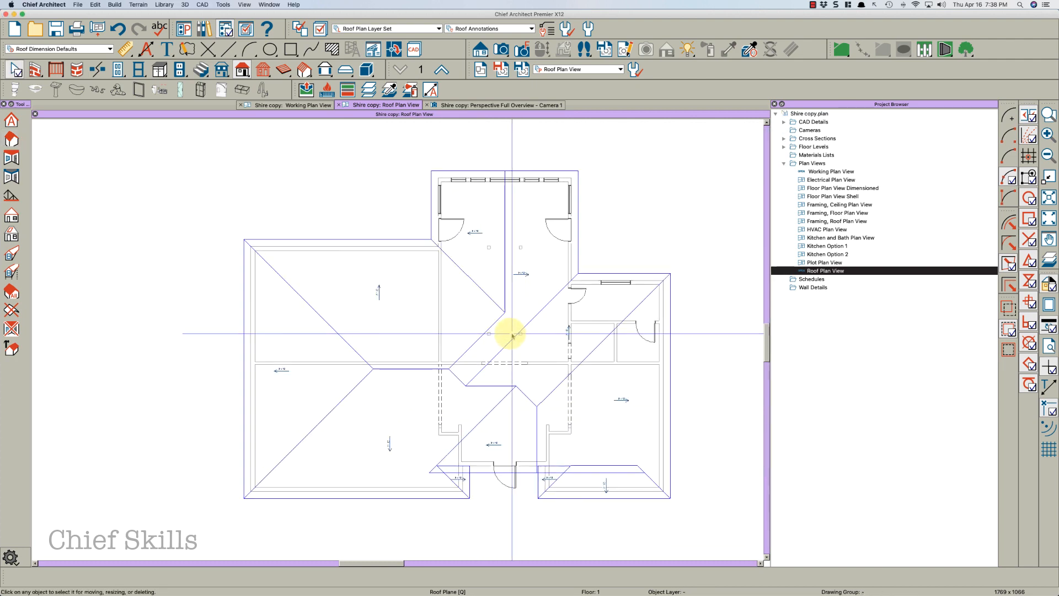
Inspect the newly built roof planes over the entry area
{"action": "scroll", "coordinate": [512, 334], "scroll_direction": "down", "scroll_amount": 5}
{"action": "scroll", "coordinate": [505, 355], "scroll_direction": "up", "scroll_amount": 8}
{"action": "middle_click_drag", "start_coordinate": [520, 357], "coordinate": [503, 296]}
{"action": "scroll", "coordinate": [506, 449], "scroll_direction": "up", "scroll_amount": 2}
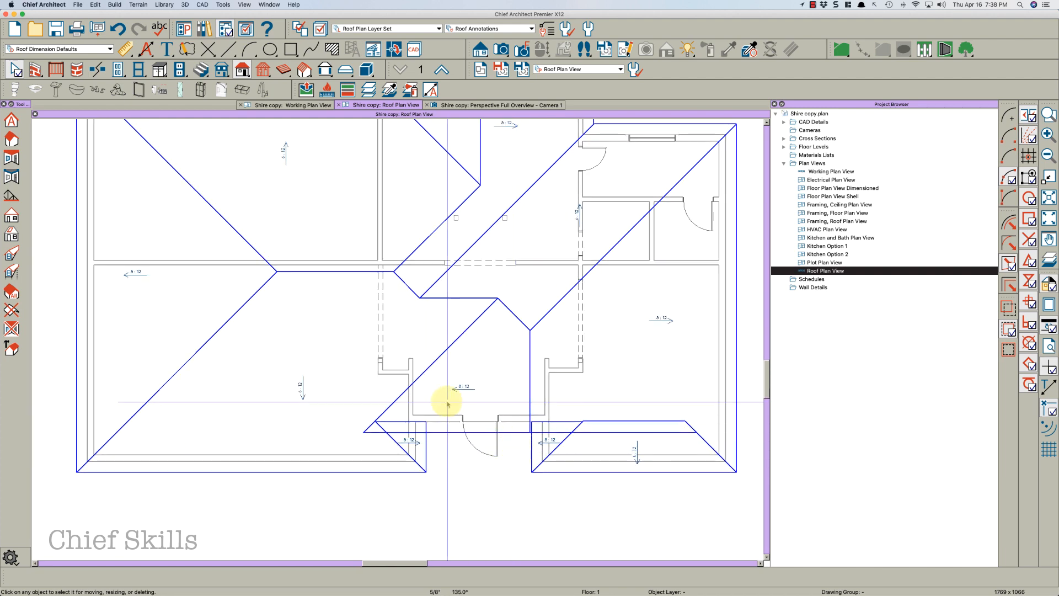
{"action": "scroll", "coordinate": [513, 419], "scroll_direction": "up", "scroll_amount": 1}
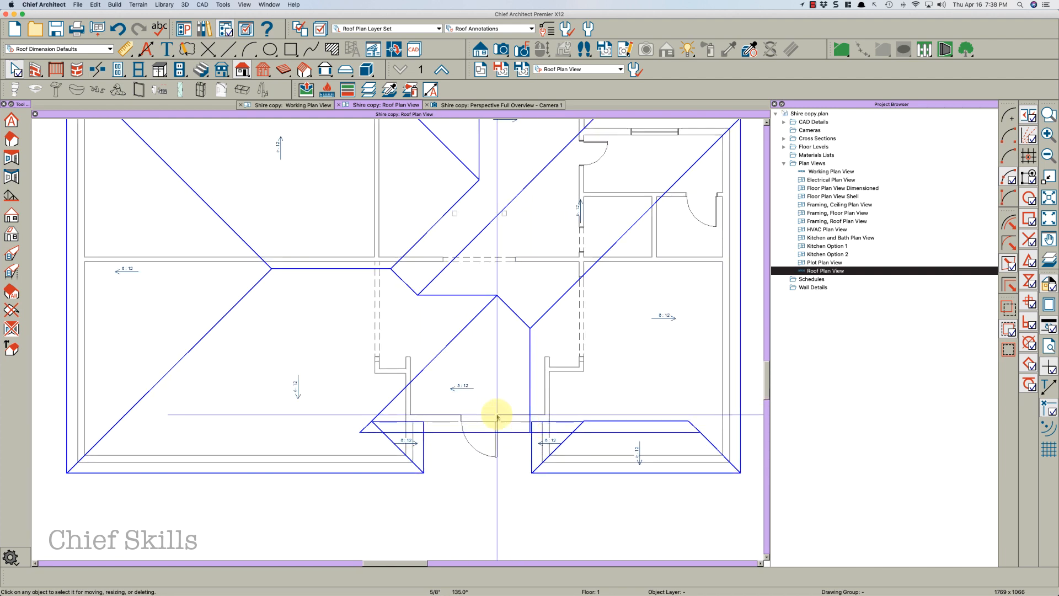
In the working plan, draw a vertical CAD line about 7' long straight down from the center of the entry door
{"action": "left_click", "coordinate": [316, 106]}
{"action": "scroll", "coordinate": [449, 520], "scroll_direction": "up", "scroll_amount": 5}
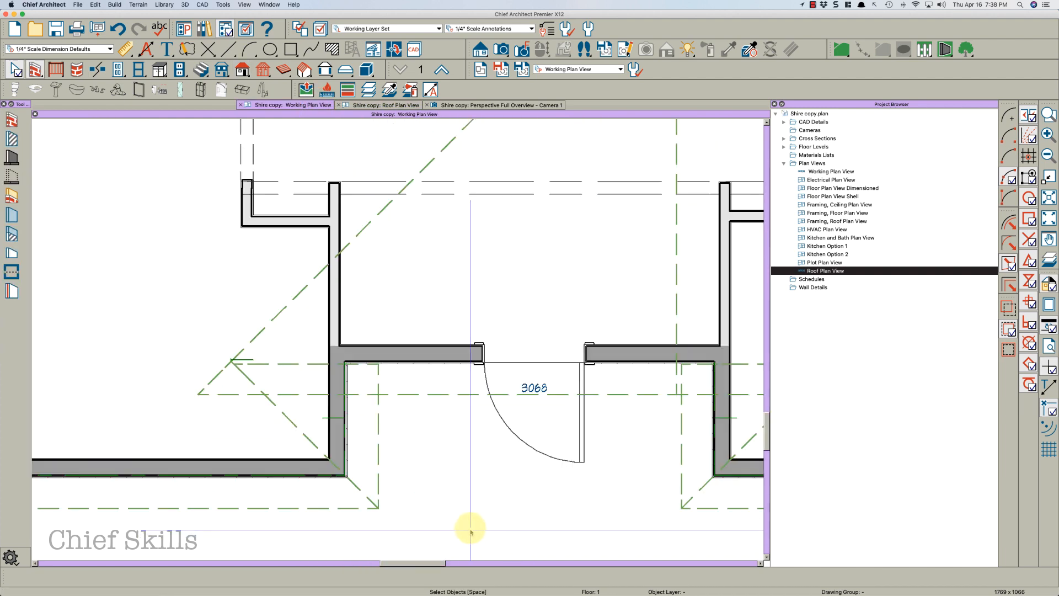
{"action": "left_click", "coordinate": [533, 354]}
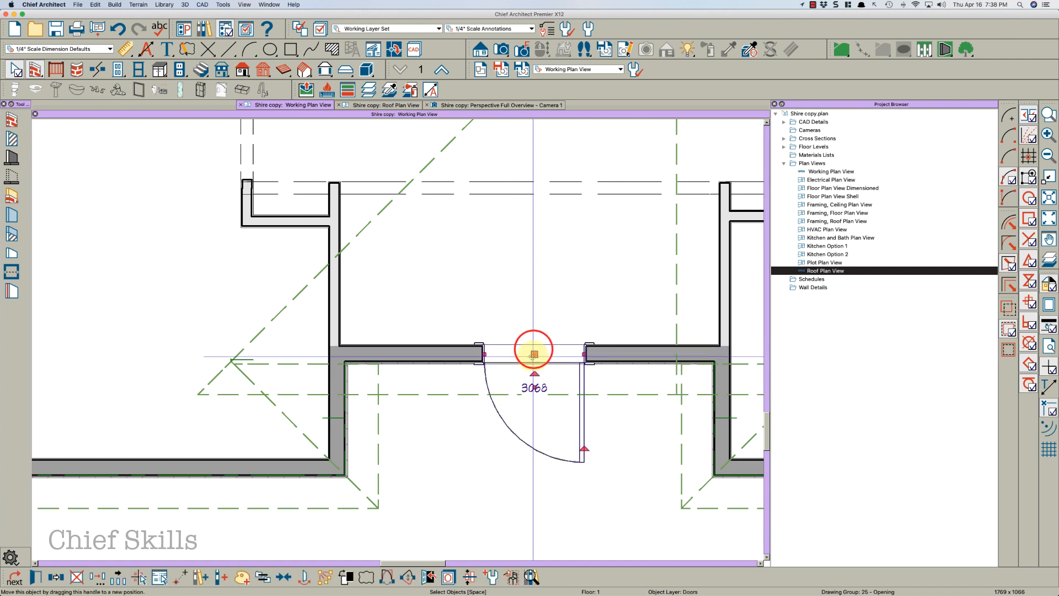
{"action": "key", "text": "super+j"}
{"action": "left_click", "coordinate": [517, 375]}
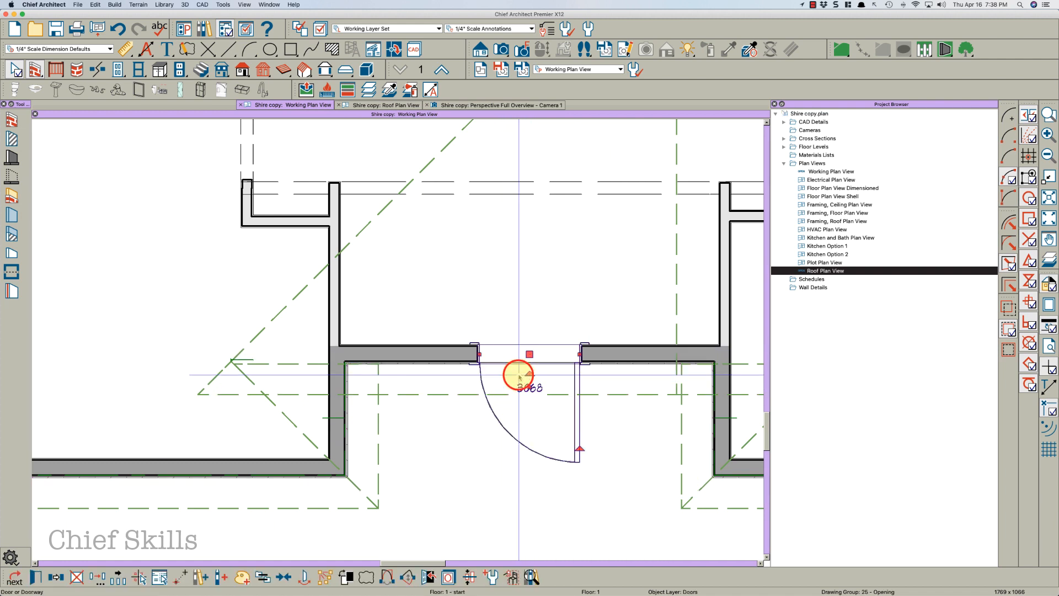
{"action": "scroll", "coordinate": [515, 366], "scroll_direction": "down", "scroll_amount": 2}
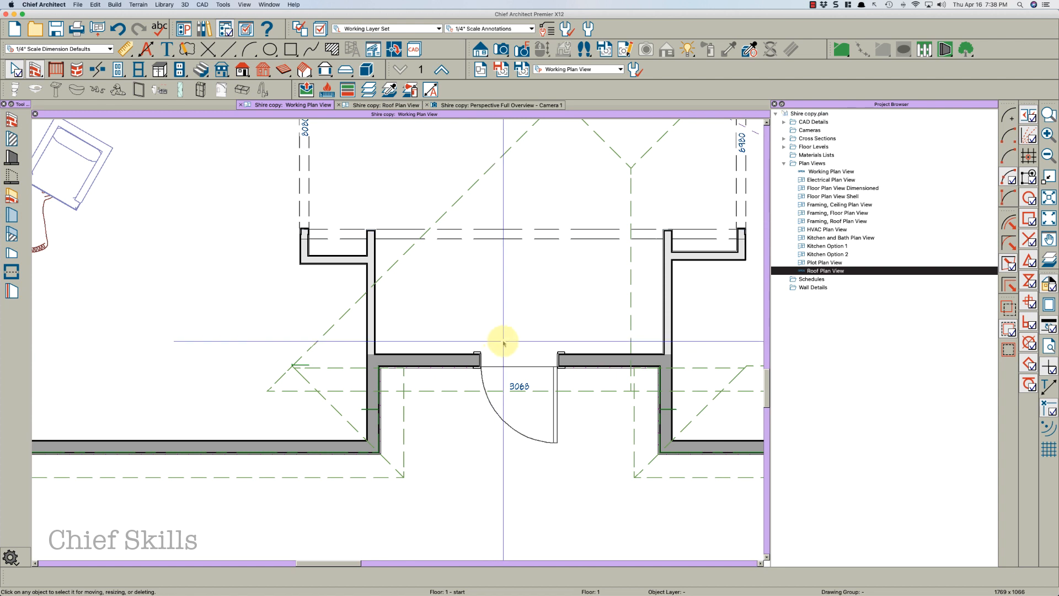
{"action": "key", "text": "slash"}
{"action": "left_click_drag", "start_coordinate": [519, 357], "coordinate": [519, 540]}
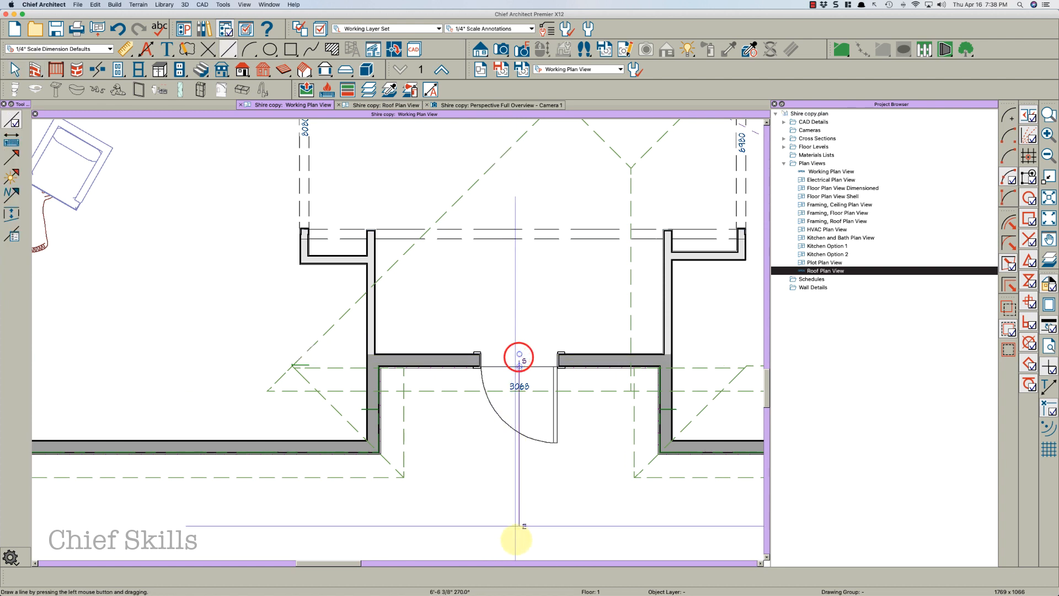
{"action": "key", "text": "space"}
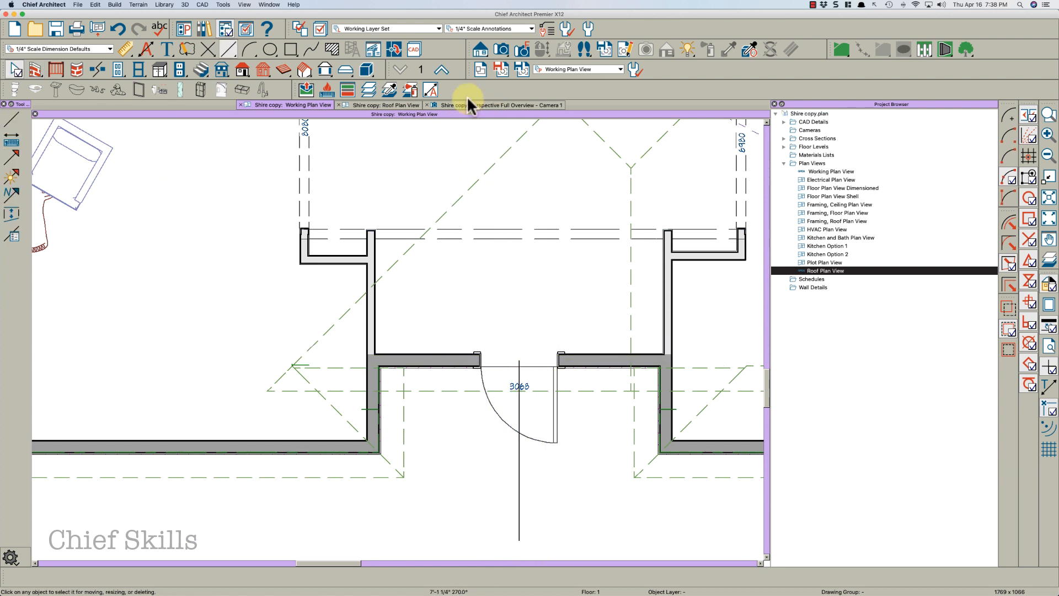
In the roof plan view, draw a vertical reference line down through the entry door's center
{"action": "left_click", "coordinate": [400, 106]}
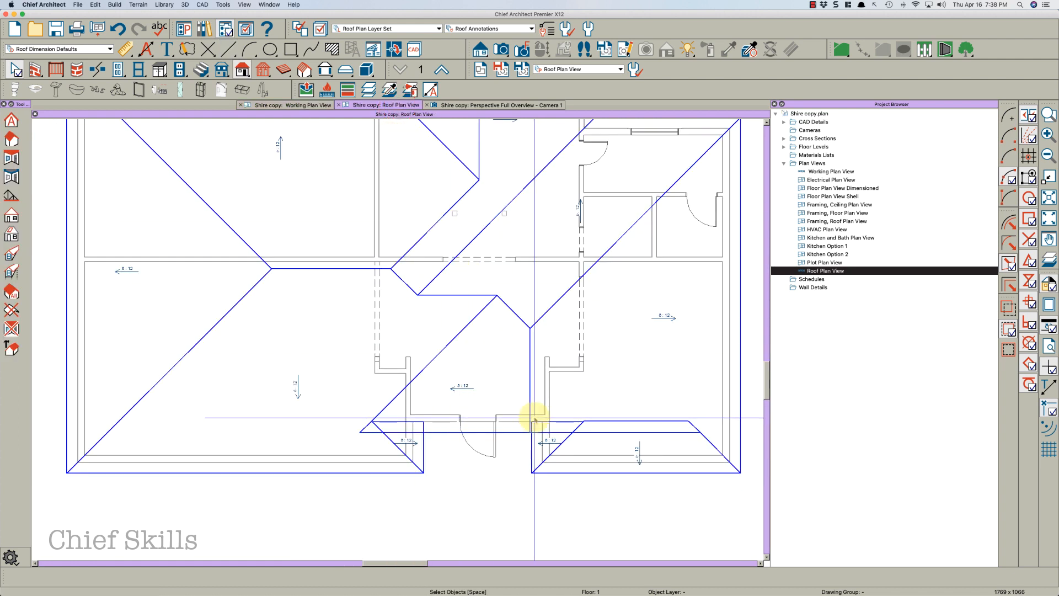
{"action": "scroll", "coordinate": [525, 397], "scroll_direction": "up", "scroll_amount": 3}
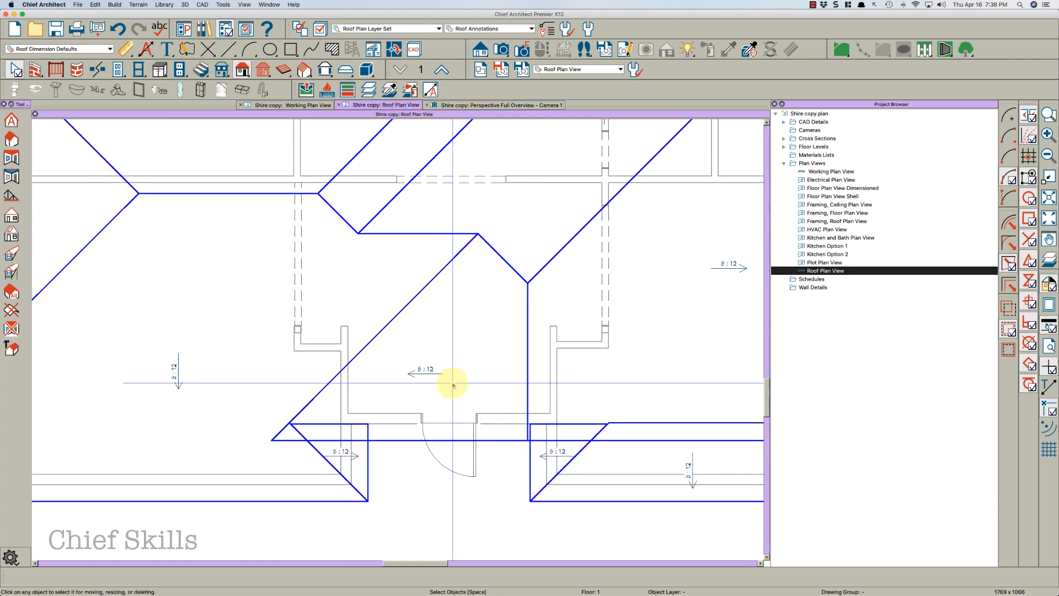
{"action": "key", "text": "/"}
{"action": "left_click_drag", "start_coordinate": [447, 413], "coordinate": [449, 532]}
{"action": "key", "text": "space"}
Move the side edge of the left entry roof plane onto the door centerline
{"action": "left_click", "coordinate": [527, 393]}
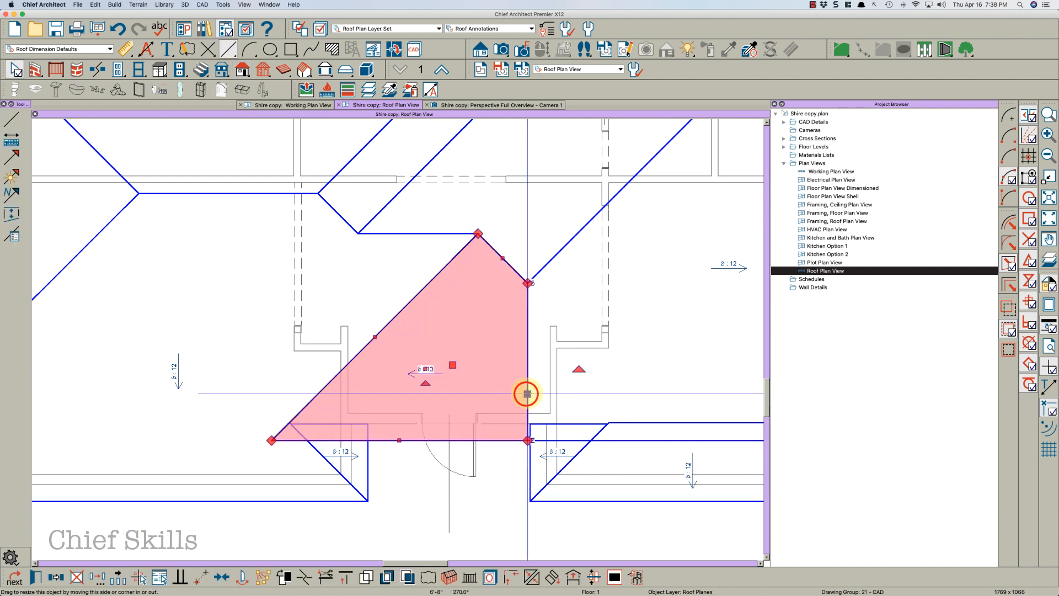
{"action": "left_click_drag", "start_coordinate": [527, 393], "coordinate": [450, 423]}
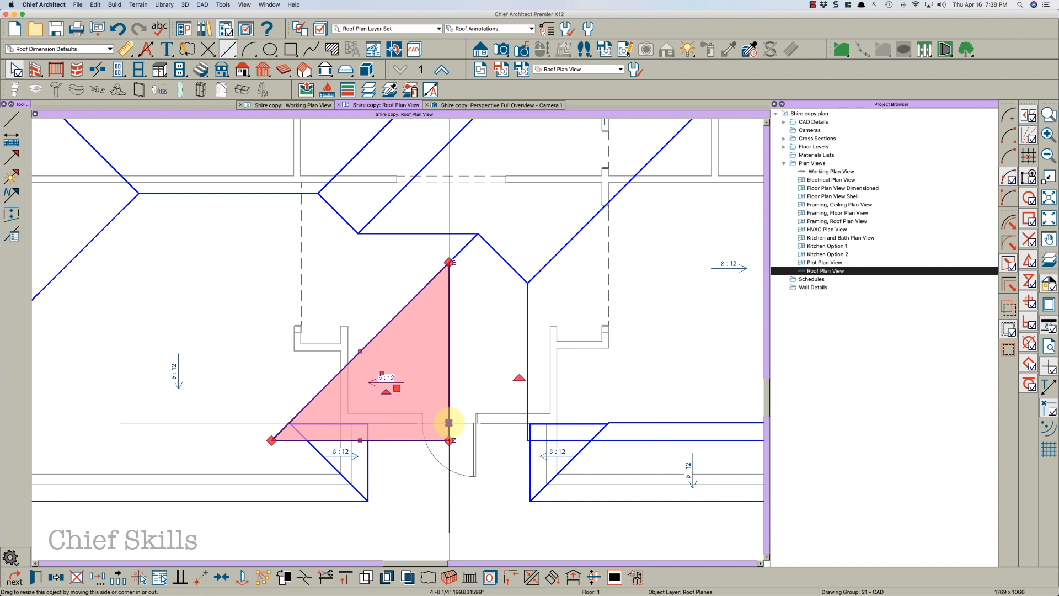
{"action": "key", "text": "Escape"}
Reflect a copy of the entry roof plane about the centerline to form the other half of the gable
{"action": "left_click", "coordinate": [451, 383]}
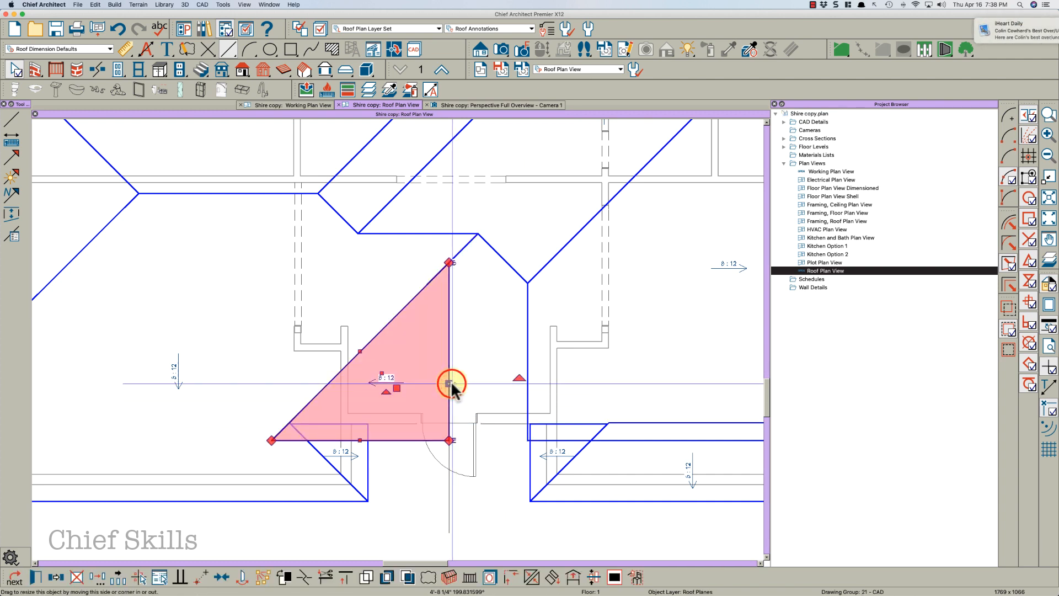
{"action": "left_click", "coordinate": [57, 577]}
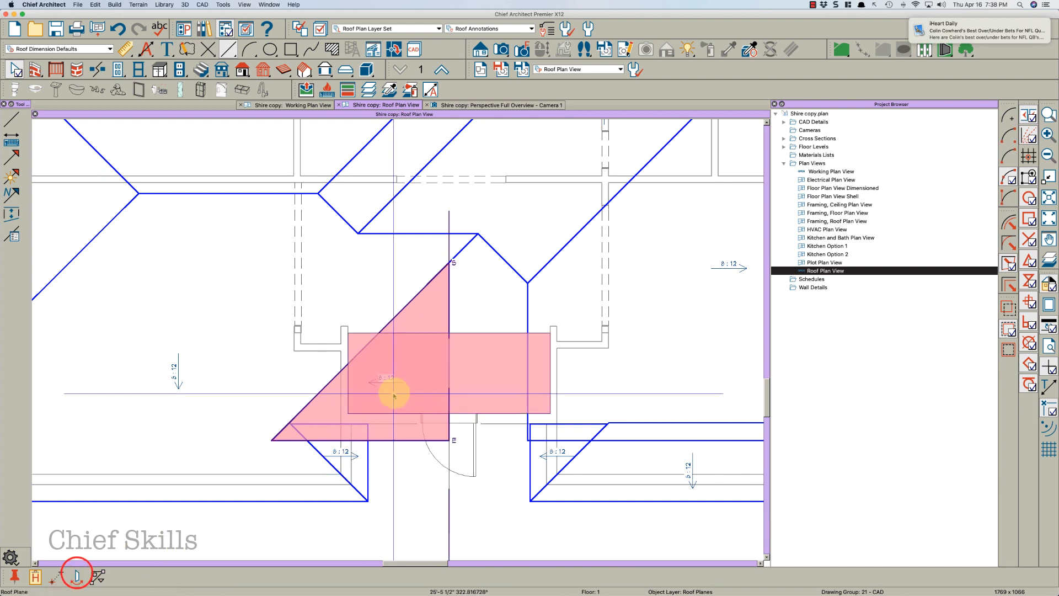
{"action": "left_click", "coordinate": [444, 382]}
{"action": "key", "text": "Escape"}
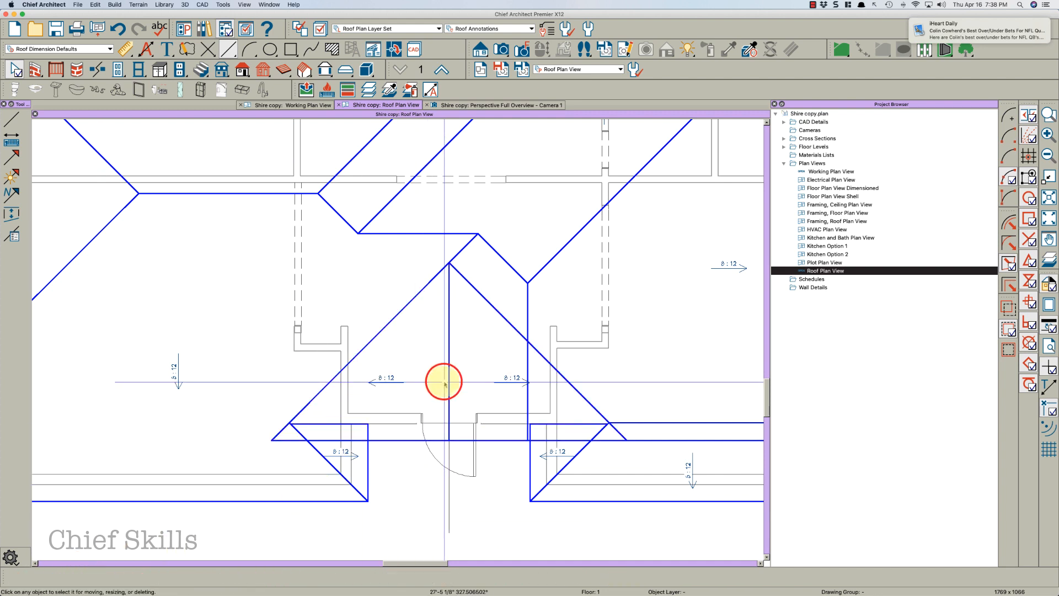
Inspect the entry gable planes and the neighbouring hip roof planes around the entry
{"action": "scroll", "coordinate": [473, 331], "scroll_direction": "down", "scroll_amount": 1}
{"action": "scroll", "coordinate": [320, 313], "scroll_direction": "down", "scroll_amount": 3}
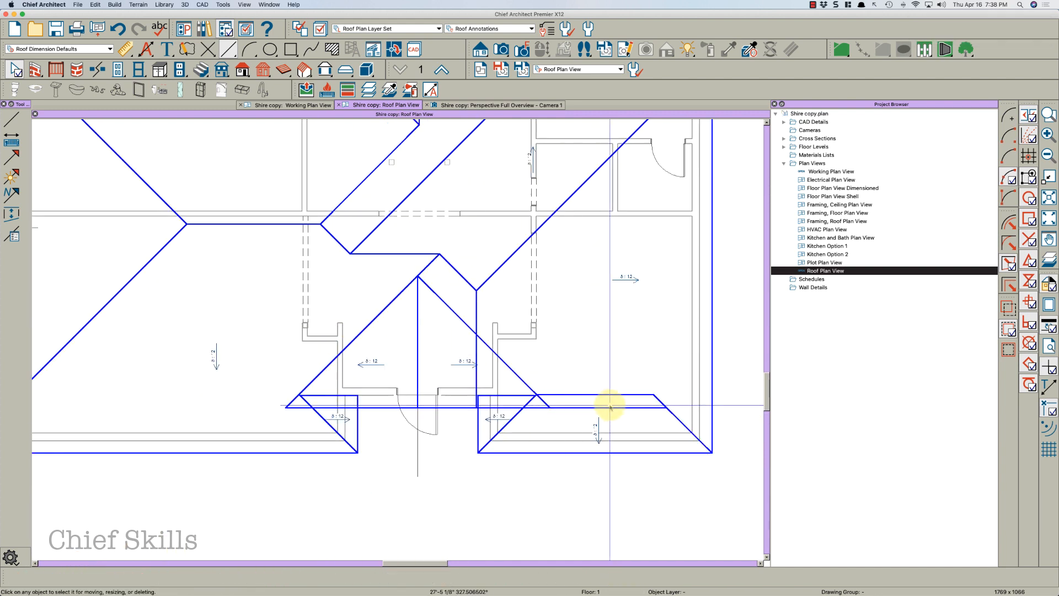
{"action": "left_click", "coordinate": [605, 452]}
{"action": "key", "text": "Escape"}
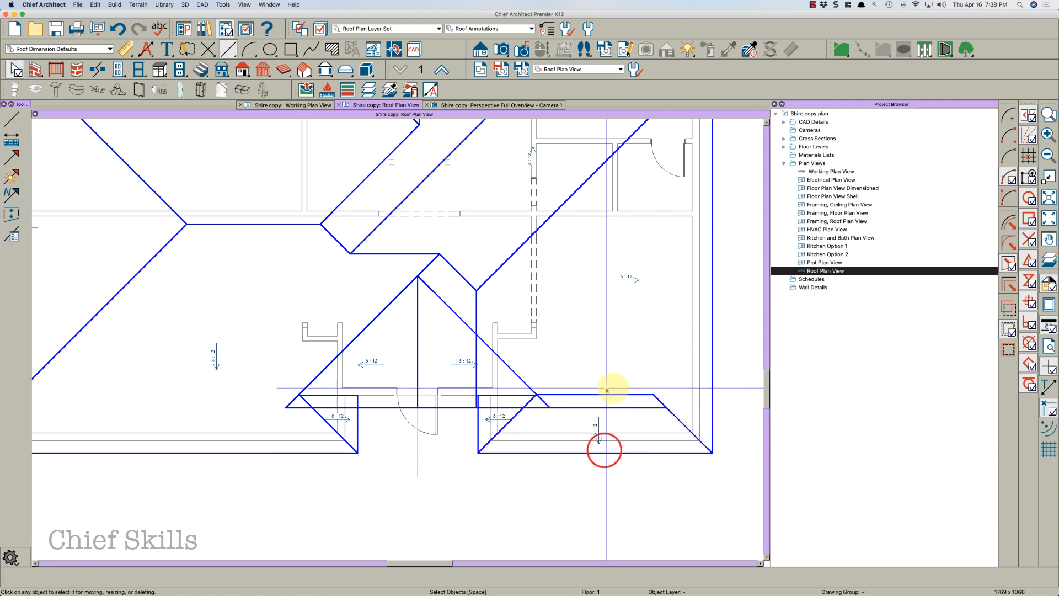
{"action": "left_click", "coordinate": [670, 410]}
{"action": "key", "text": "Escape"}
{"action": "left_click", "coordinate": [523, 372]}
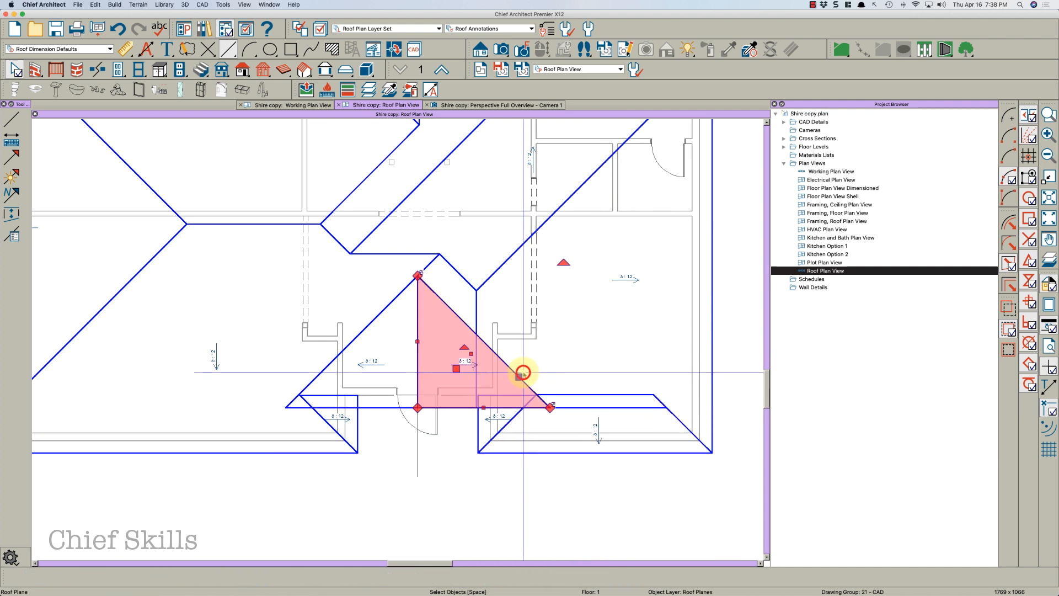
{"action": "key", "text": "Escape"}
Reshape the right main roof plane by moving its corners to the entry valley and the front right corner
{"action": "left_click", "coordinate": [476, 302]}
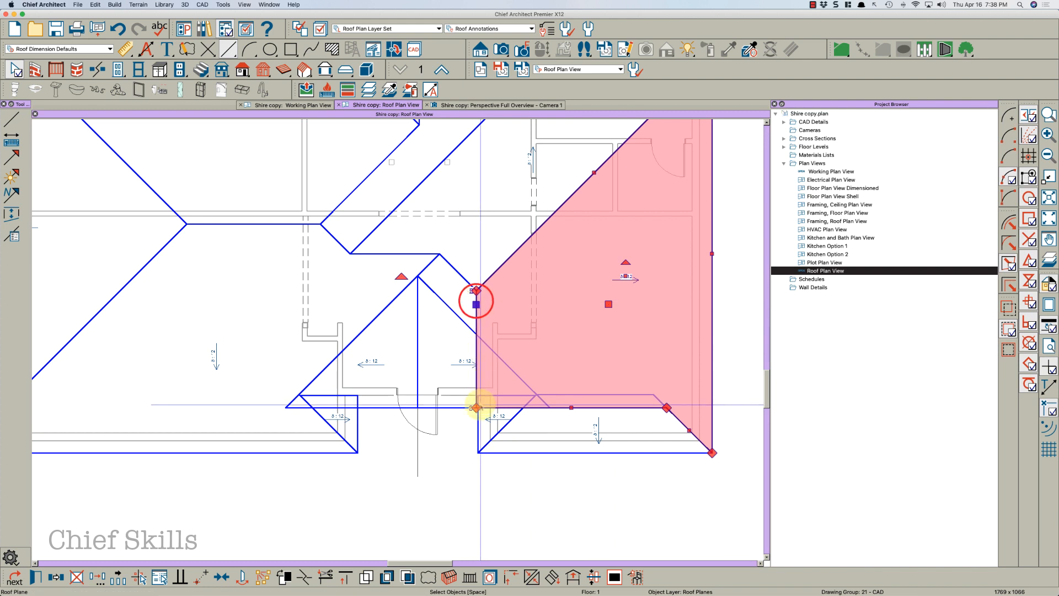
{"action": "left_click_drag", "start_coordinate": [477, 407], "coordinate": [575, 323]}
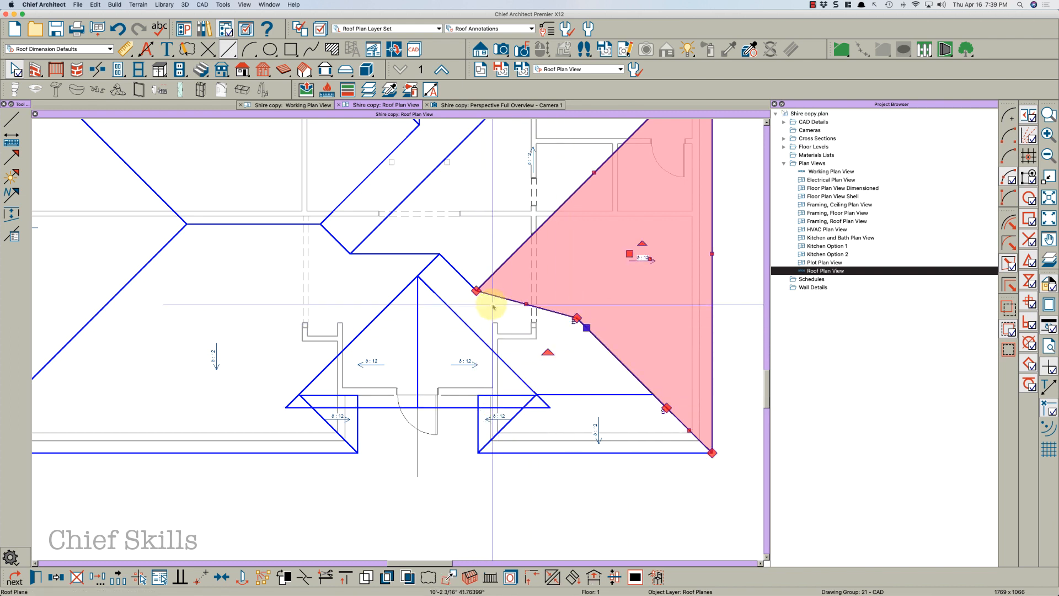
{"action": "left_click", "coordinate": [479, 292]}
{"action": "left_click_drag", "start_coordinate": [479, 291], "coordinate": [514, 255]}
{"action": "key", "text": "Escape"}
{"action": "left_click", "coordinate": [549, 290]}
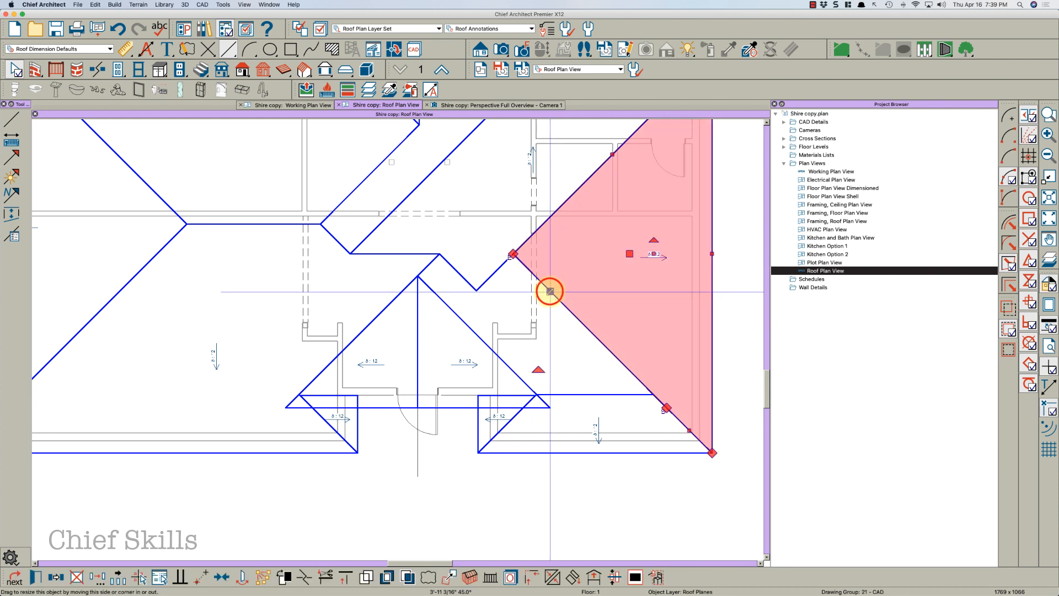
{"action": "key", "text": "Escape"}
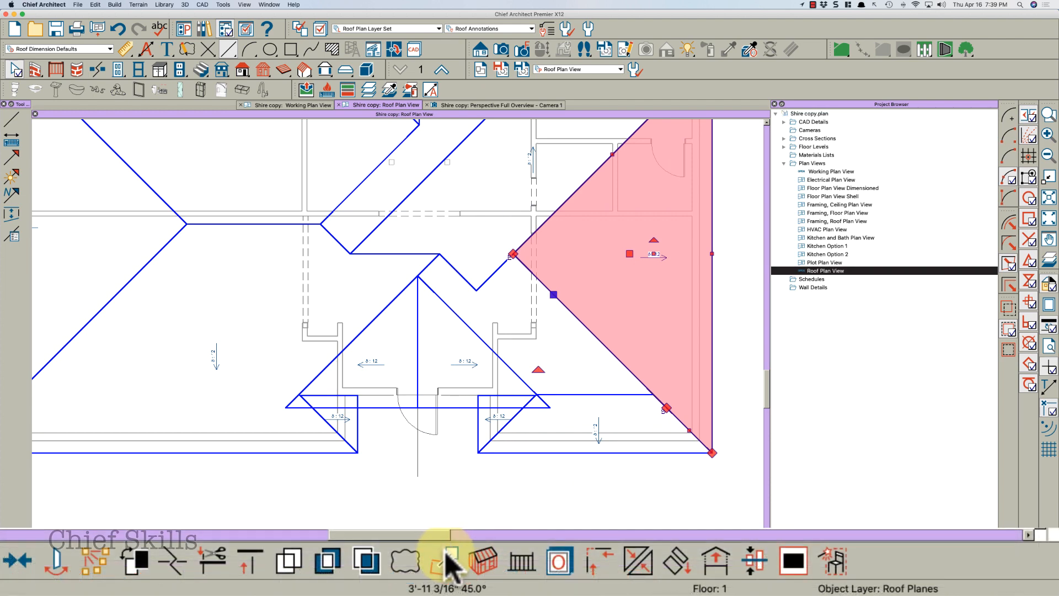
{"action": "left_click", "coordinate": [445, 572]}
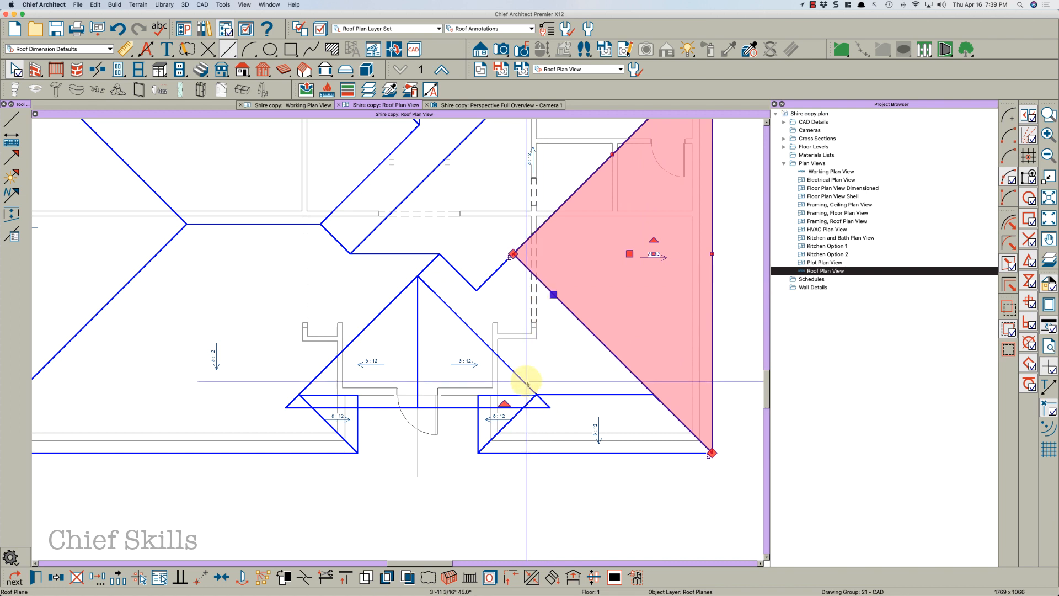
Delete the small lower-right hip roof plane at the front
{"action": "left_click", "coordinate": [556, 394]}
{"action": "left_click", "coordinate": [556, 394]}
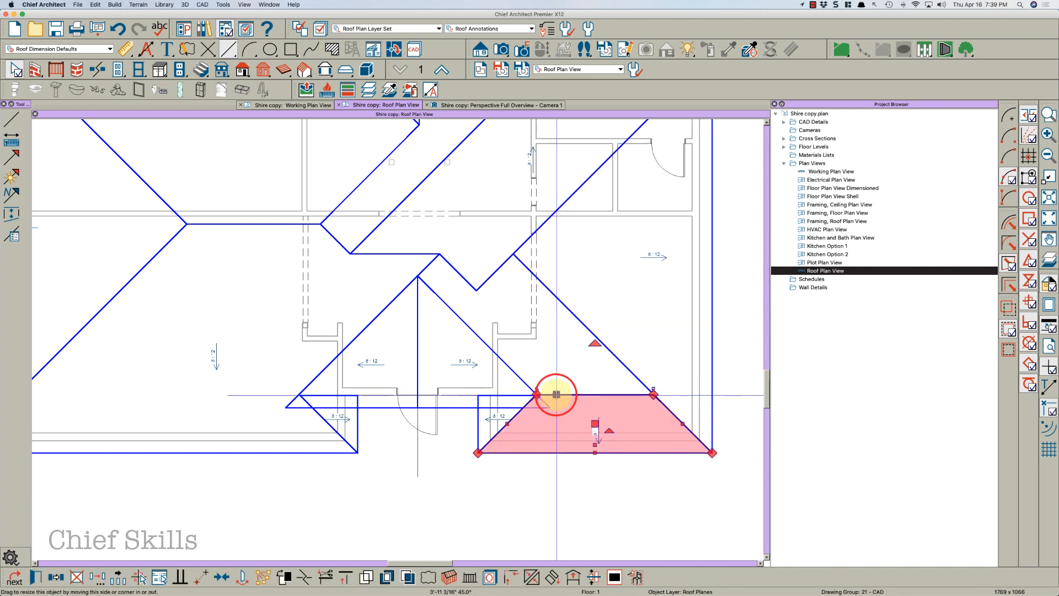
{"action": "key", "text": "Delete"}
Extend the left main roof plane across the front of the house to the right-hand corner
{"action": "left_click", "coordinate": [432, 263]}
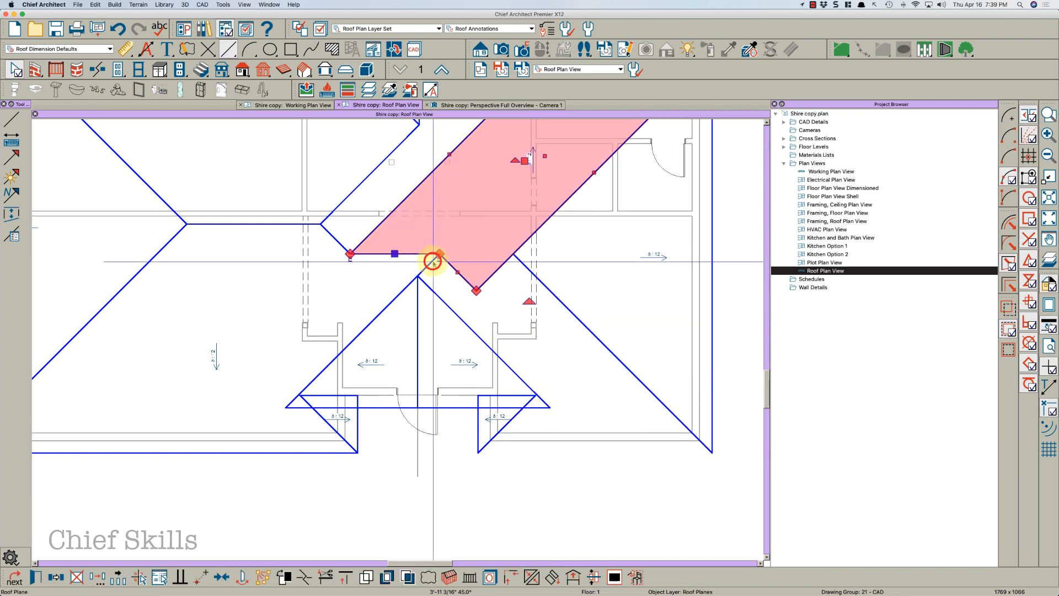
{"action": "left_click", "coordinate": [432, 261]}
{"action": "left_click", "coordinate": [432, 262]}
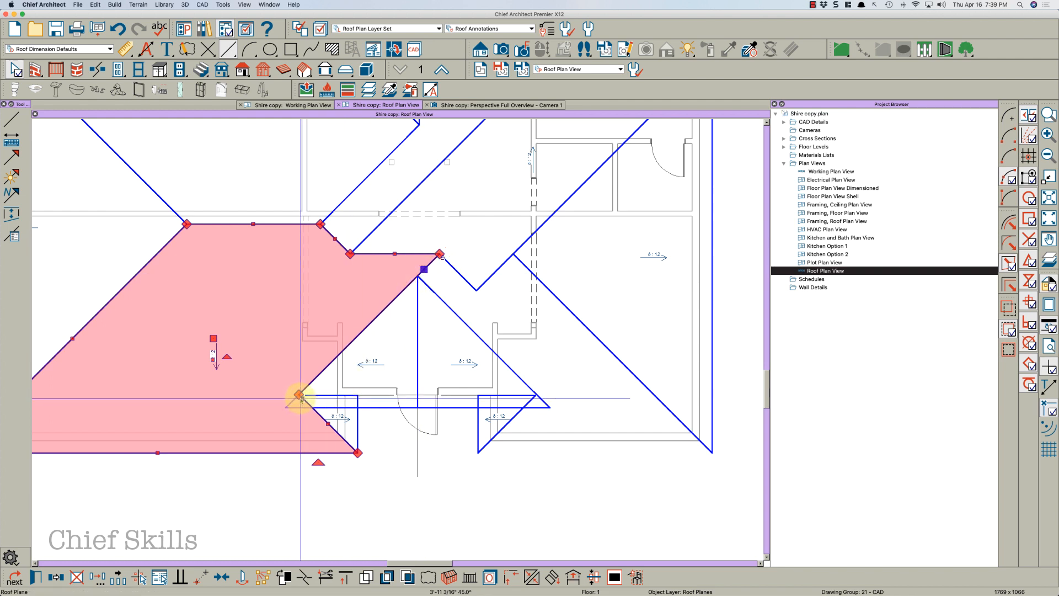
{"action": "left_click_drag", "start_coordinate": [300, 397], "coordinate": [630, 452]}
{"action": "left_click", "coordinate": [574, 393]}
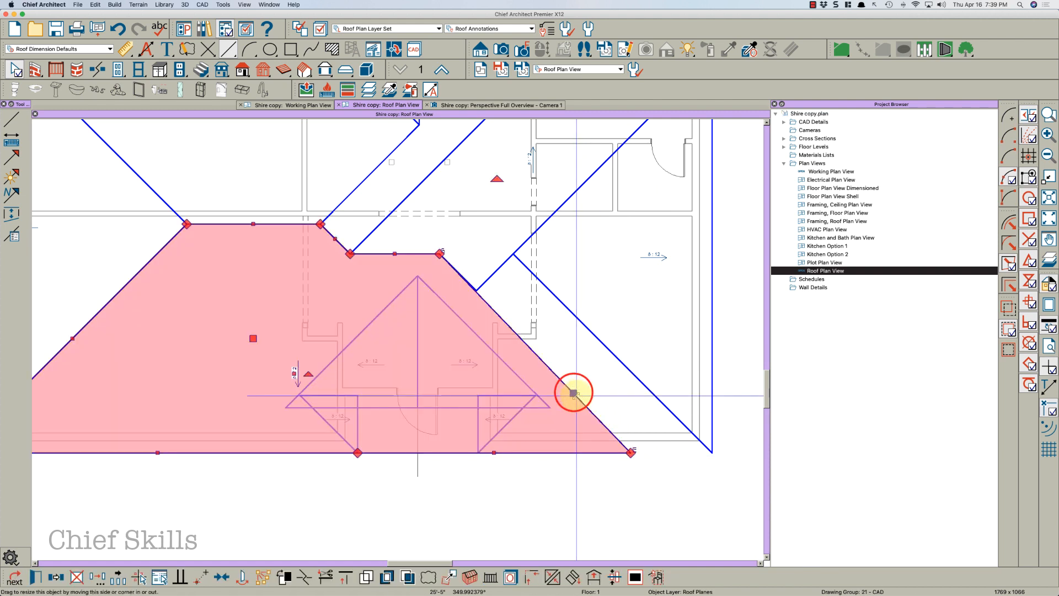
{"action": "left_click_drag", "start_coordinate": [574, 393], "coordinate": [619, 359]}
{"action": "left_click", "coordinate": [619, 360]}
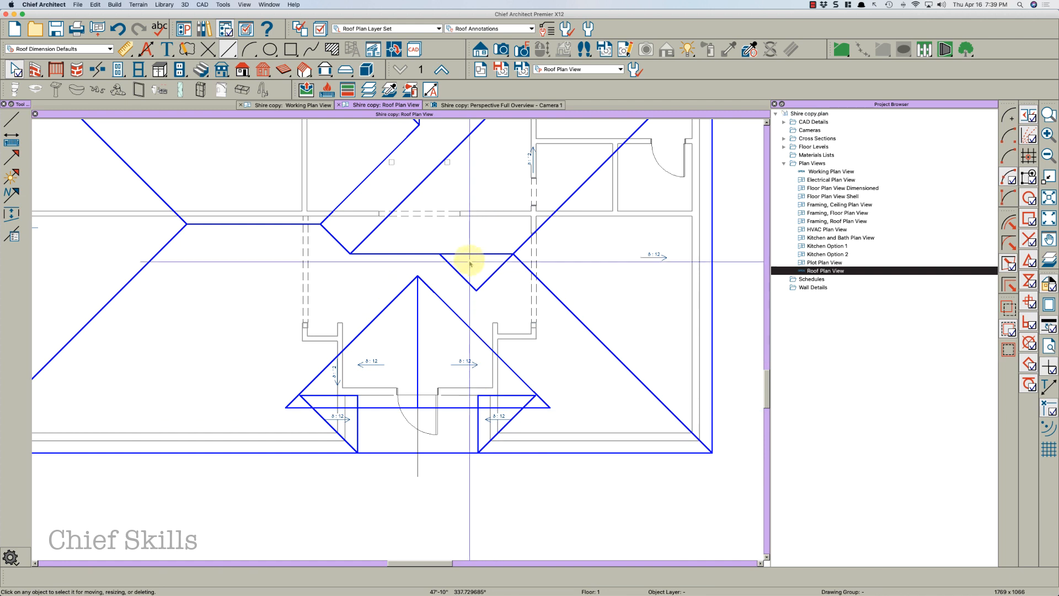
Move the lower corner of the upper valley roof plane up to meet the front roof plane's ridge
{"action": "left_click", "coordinate": [495, 271]}
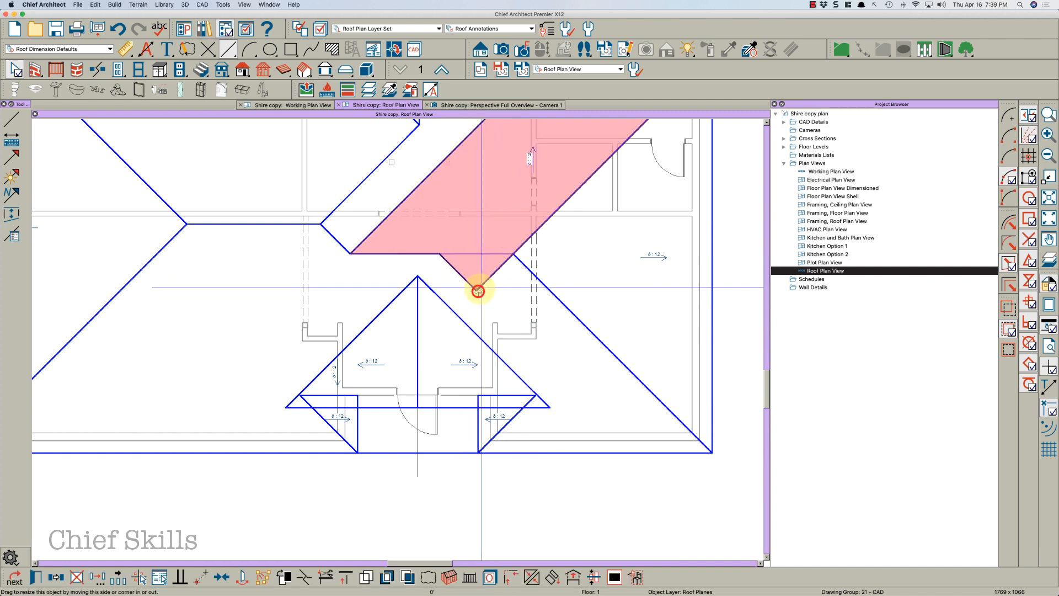
{"action": "left_click_drag", "start_coordinate": [476, 290], "coordinate": [513, 254]}
{"action": "left_click", "coordinate": [506, 260]}
{"action": "left_click", "coordinate": [507, 254]}
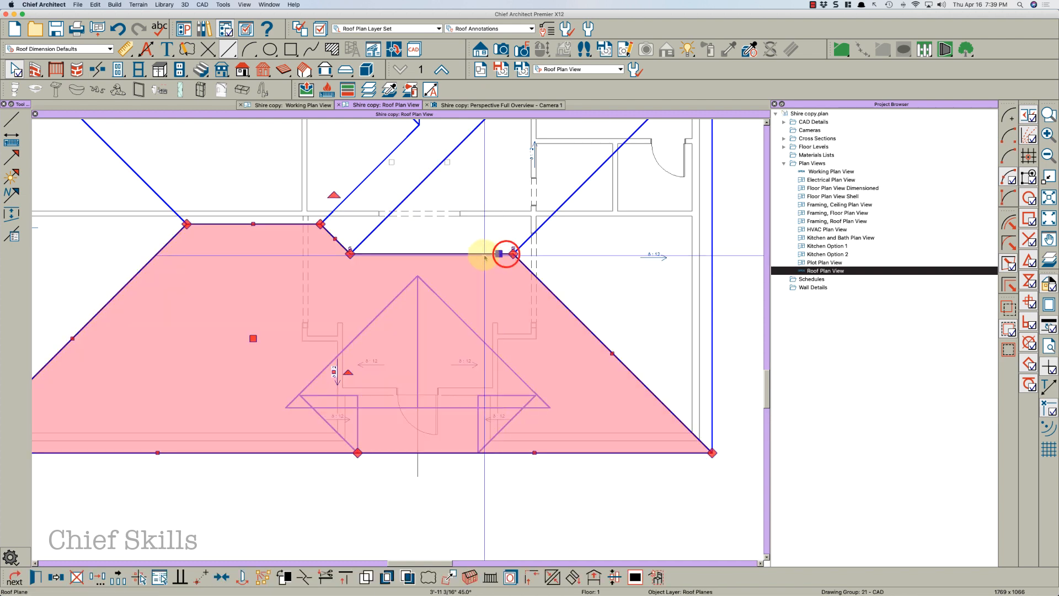
{"action": "key", "text": "Escape"}
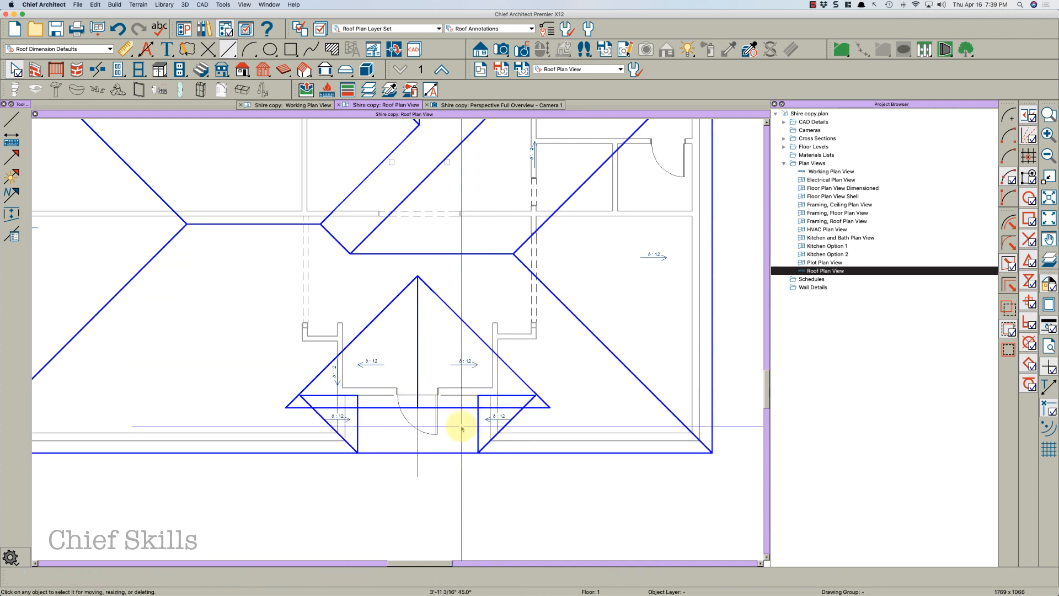
Add break points on the front roof plane's eave and pull the middle point up to the entry gable's peak
{"action": "left_click", "coordinate": [448, 452]}
{"action": "key", "text": "Escape"}
{"action": "scroll", "coordinate": [389, 455], "scroll_direction": "up", "scroll_amount": 4}
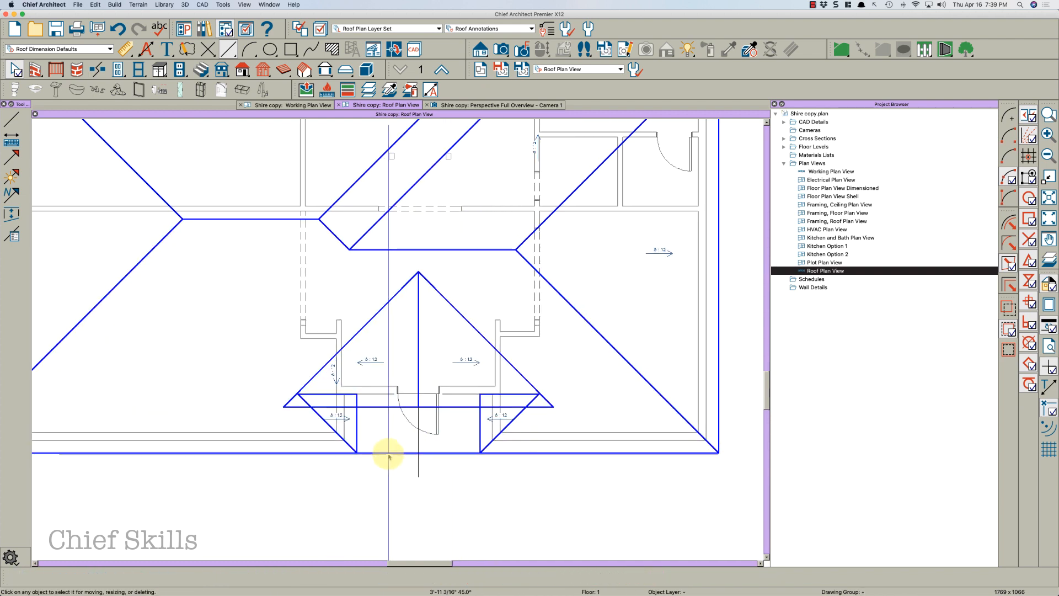
{"action": "middle_click_drag", "start_coordinate": [390, 454], "coordinate": [414, 473]}
{"action": "left_click", "coordinate": [414, 470]}
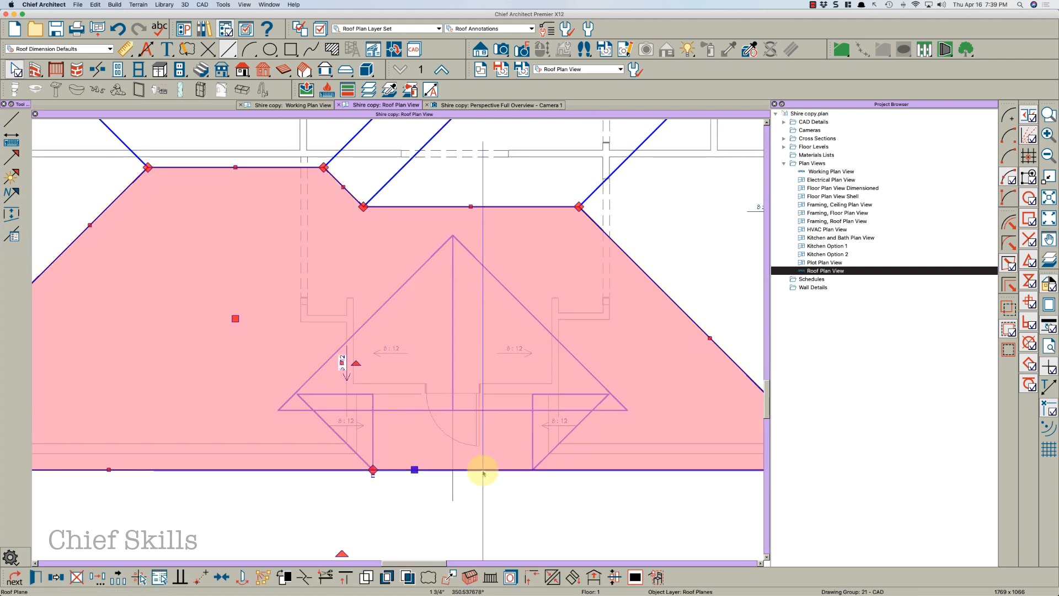
{"action": "key", "text": "Escape"}
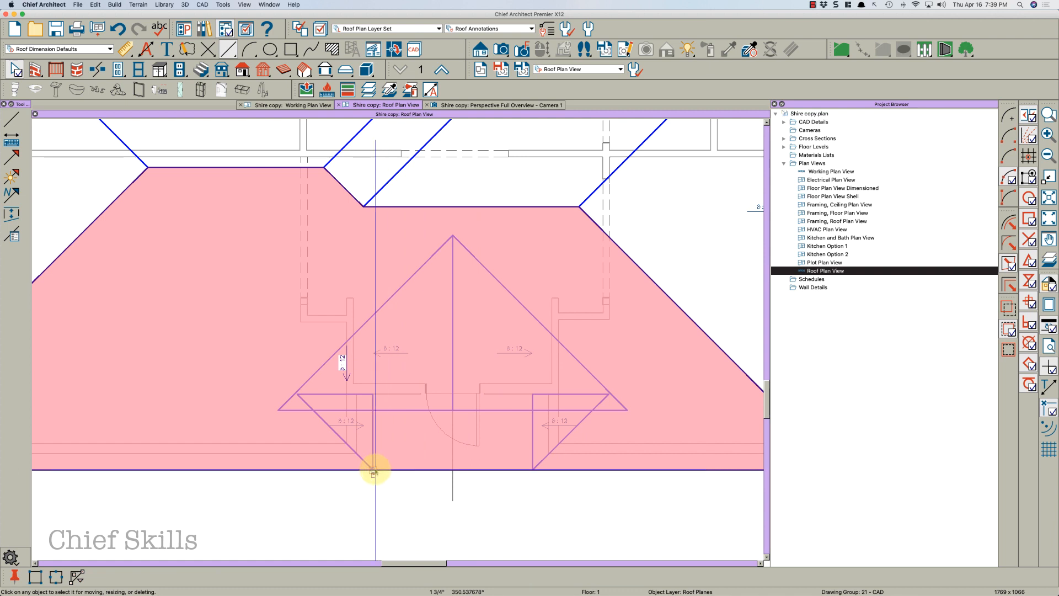
{"action": "left_click", "coordinate": [374, 470]}
{"action": "key", "text": "Escape"}
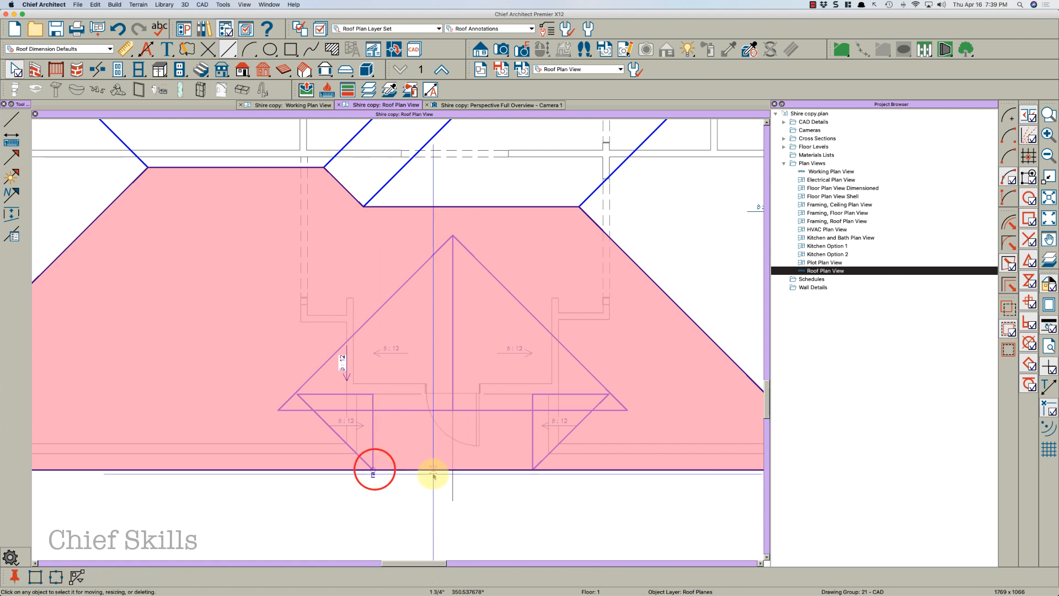
{"action": "left_click", "coordinate": [454, 470]}
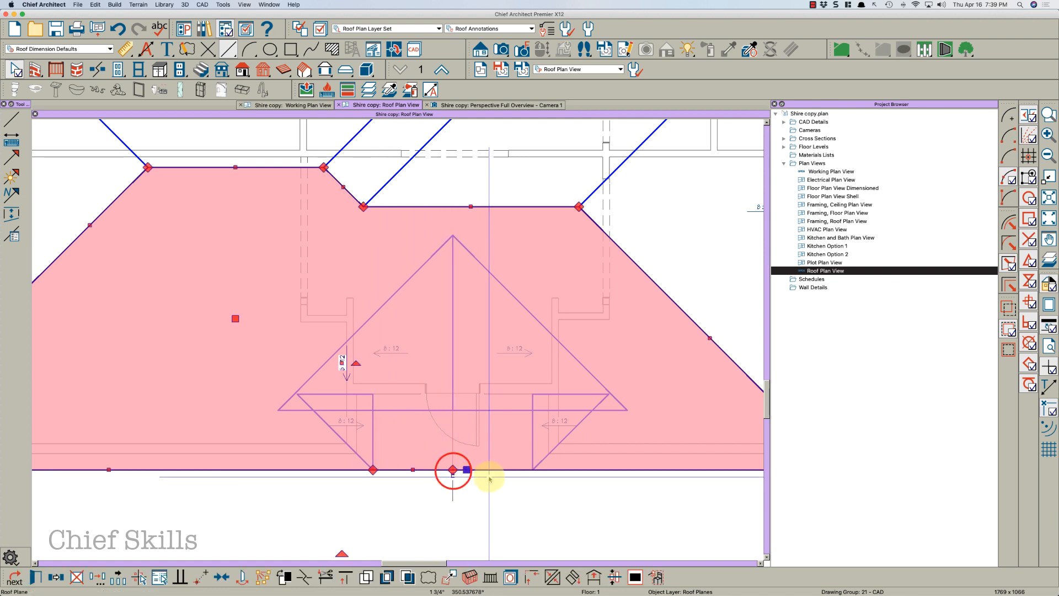
{"action": "key", "text": "Escape"}
{"action": "left_click", "coordinate": [531, 471]}
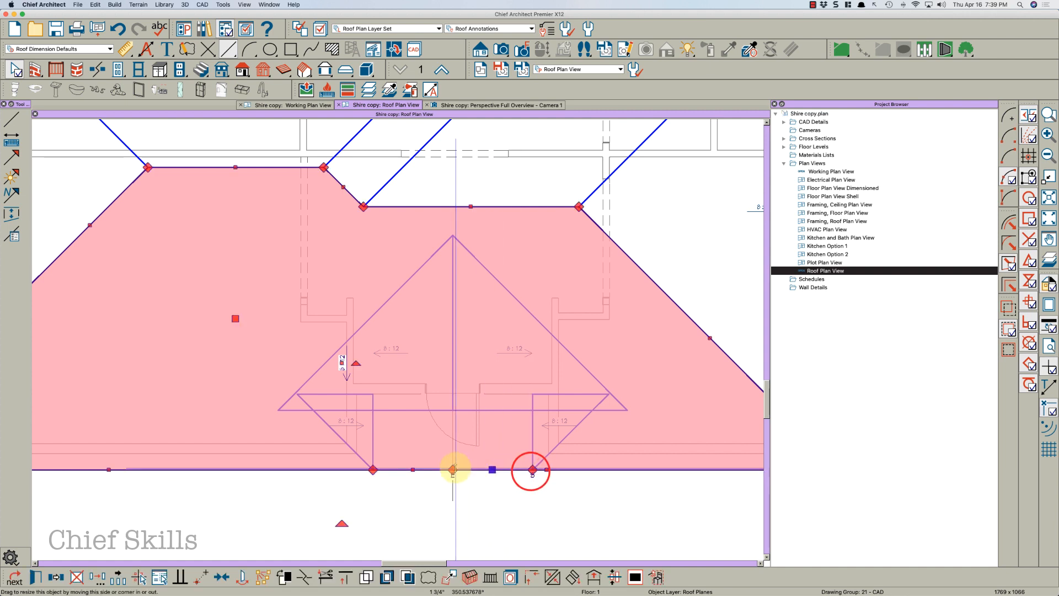
{"action": "left_click_drag", "start_coordinate": [453, 470], "coordinate": [452, 226]}
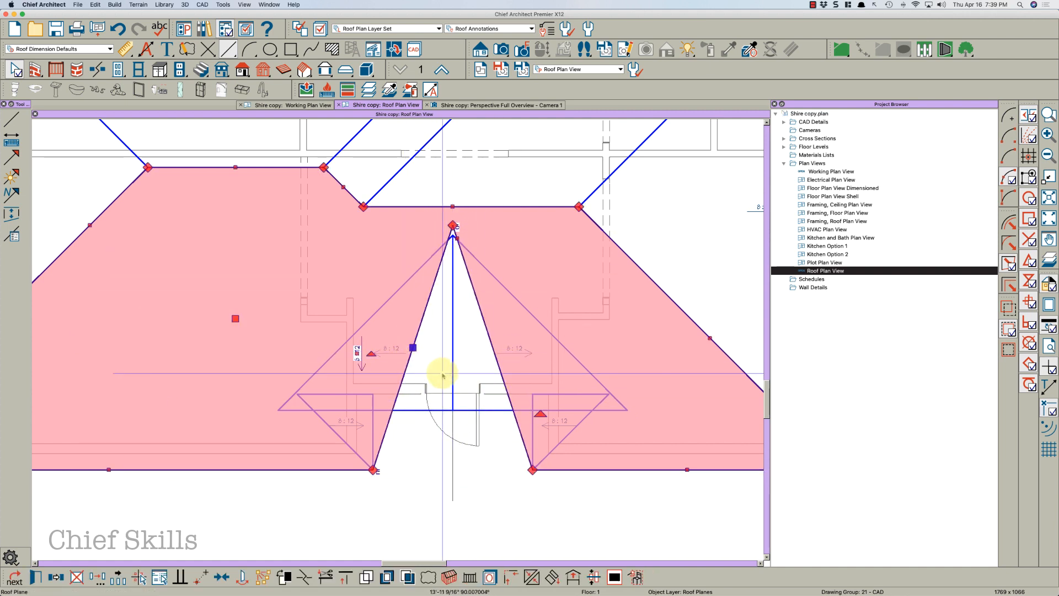
Move the notch's sides in the front roof plane out to the entry gable's left and right eave corners
{"action": "key", "text": "3"}
{"action": "left_click", "coordinate": [412, 350]}
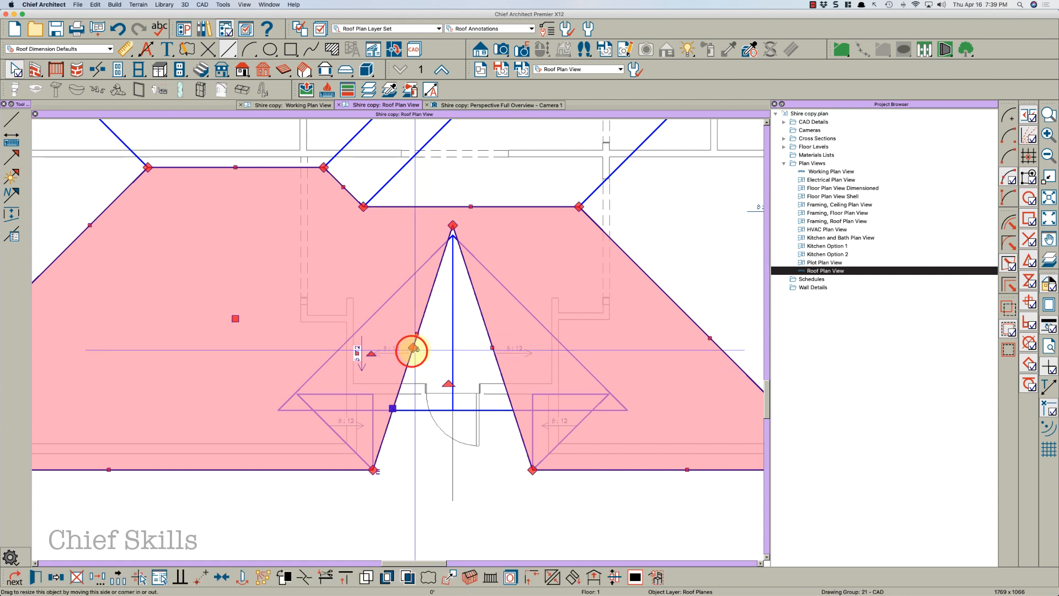
{"action": "left_click", "coordinate": [493, 349]}
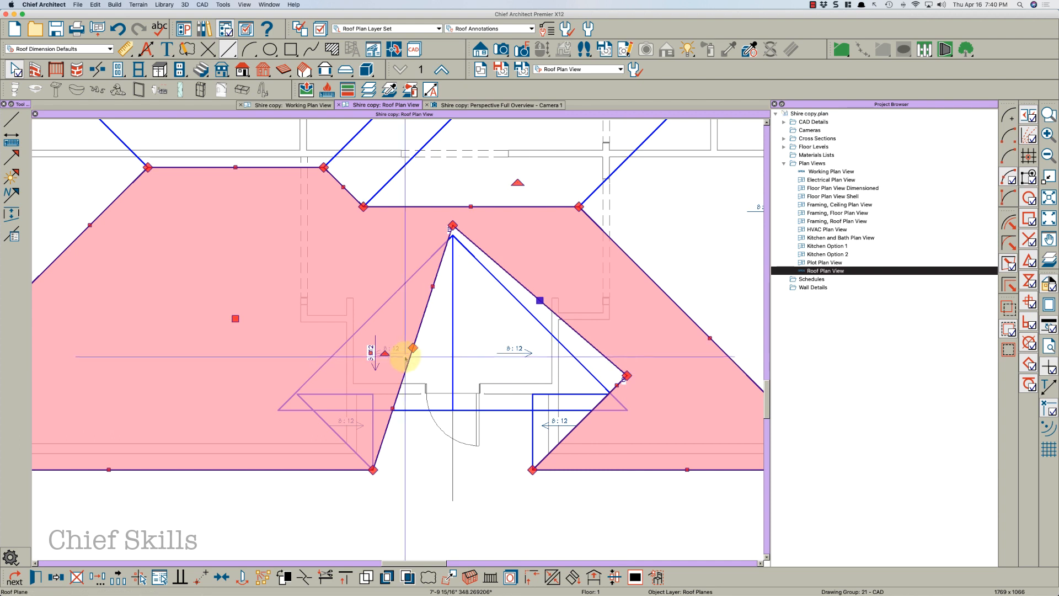
{"action": "left_click_drag", "start_coordinate": [411, 350], "coordinate": [277, 386]}
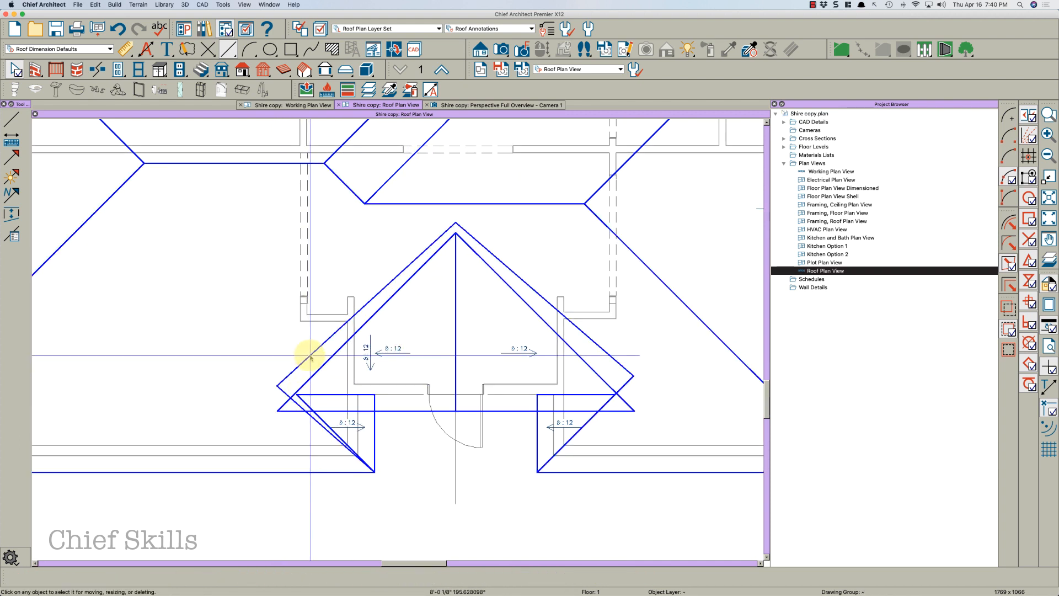
Adjust the front roof plane's lower left notch edge to meet the small left entry roof plane
{"action": "left_click", "coordinate": [310, 355]}
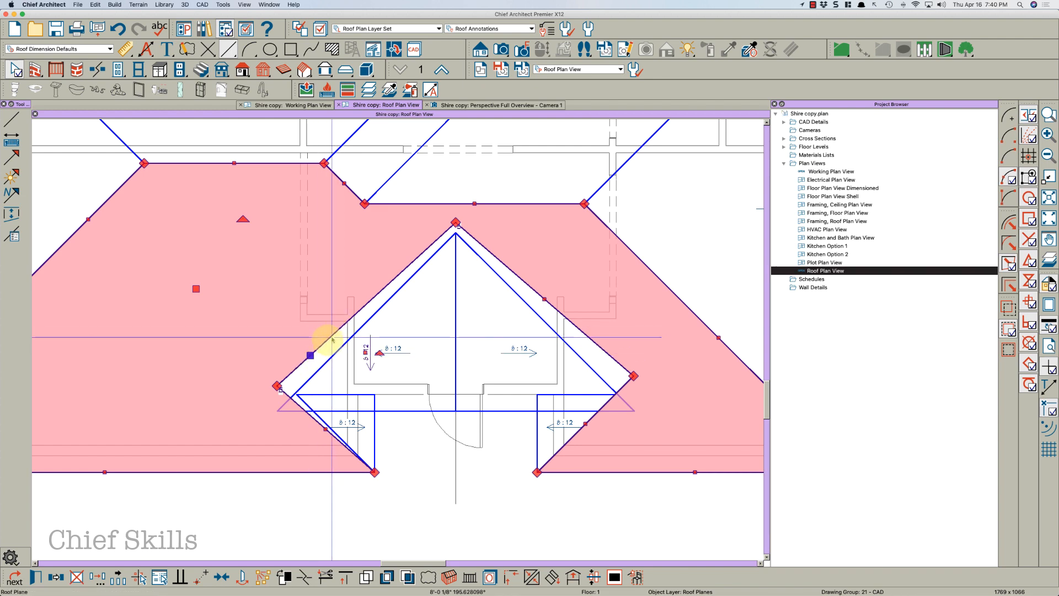
{"action": "key", "text": "2"}
{"action": "left_click", "coordinate": [336, 352]}
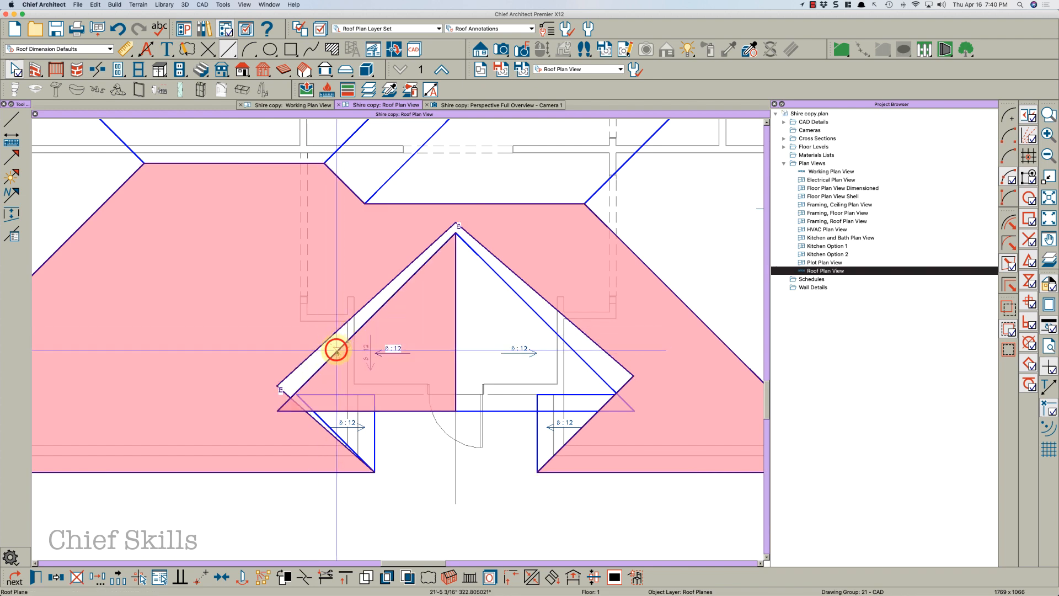
{"action": "scroll", "coordinate": [310, 426], "scroll_direction": "up", "scroll_amount": 1}
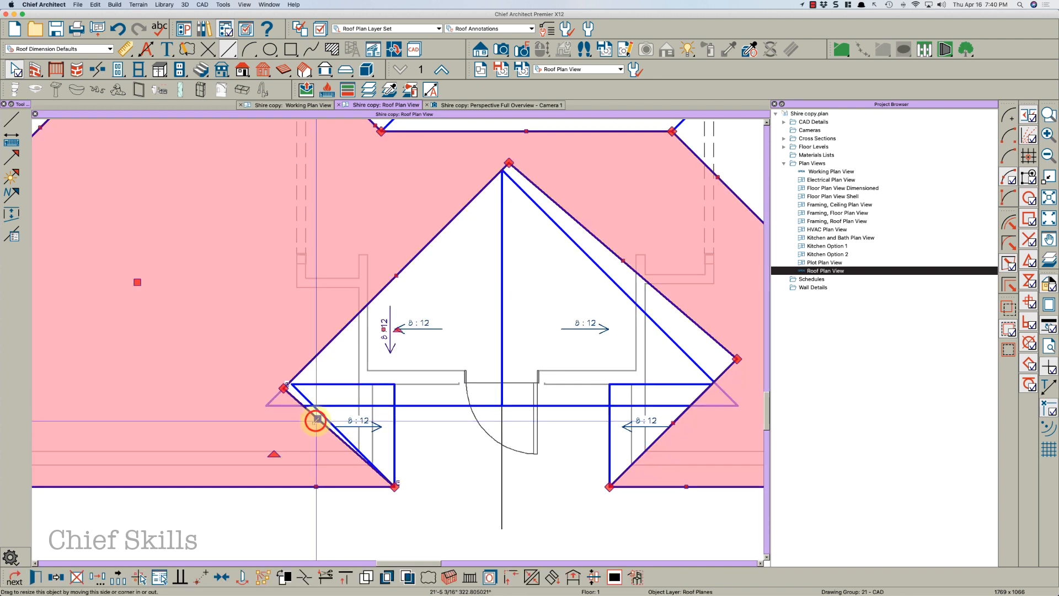
{"action": "left_click_drag", "start_coordinate": [316, 420], "coordinate": [328, 419]}
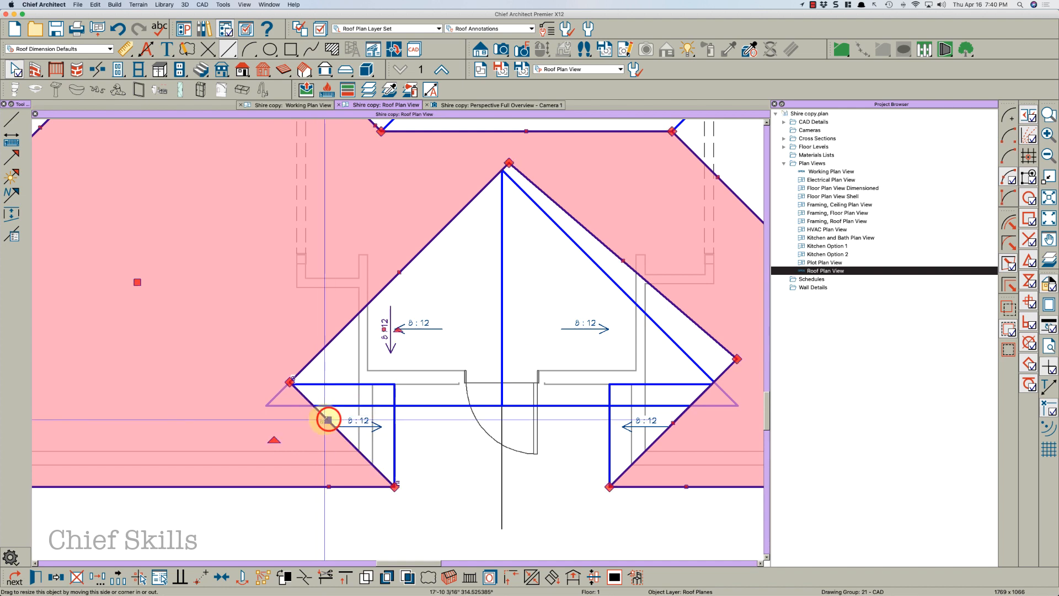
Fine-tune the front roof plane's right notch edge and the corner of the small lower-right entry roof plane
{"action": "scroll", "coordinate": [310, 421], "scroll_direction": "down", "scroll_amount": 2}
{"action": "left_click", "coordinate": [608, 360]}
{"action": "key", "text": "2"}
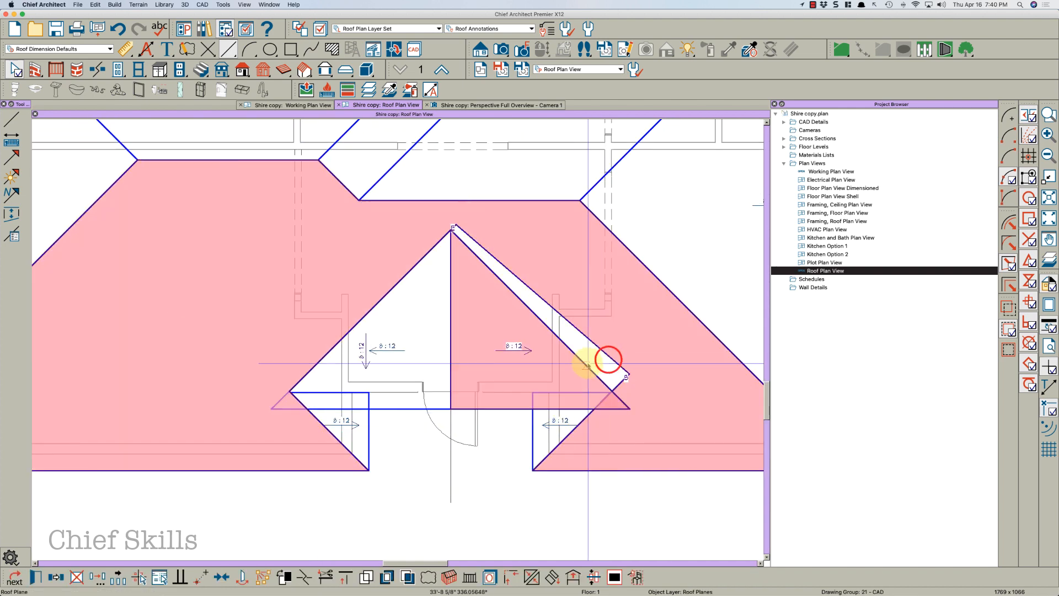
{"action": "left_click", "coordinate": [587, 363]}
{"action": "left_click", "coordinate": [578, 406]}
{"action": "scroll", "coordinate": [581, 440], "scroll_direction": "up", "scroll_amount": 1}
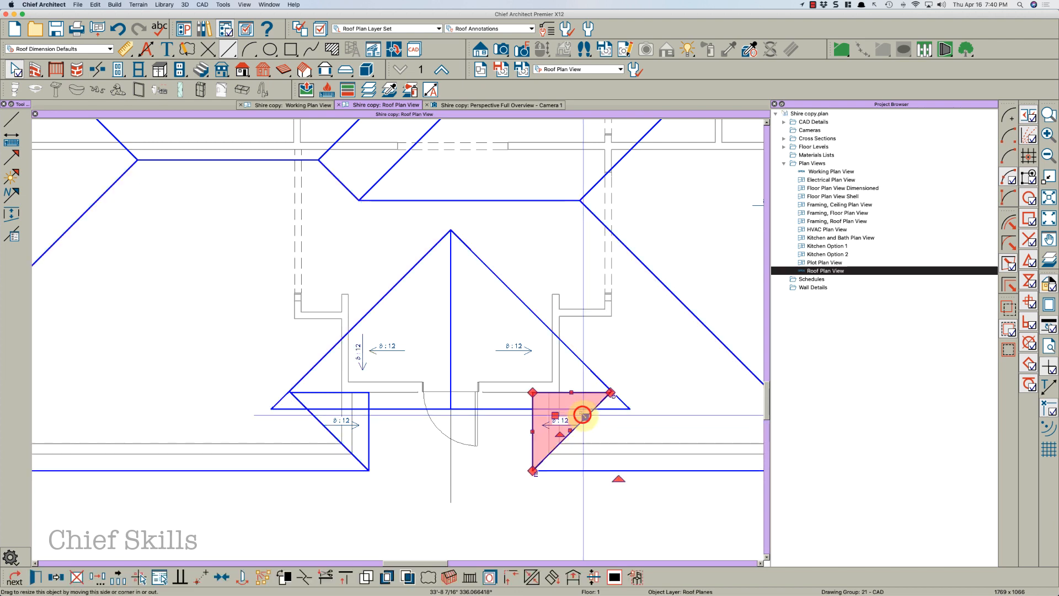
{"action": "scroll", "coordinate": [581, 441], "scroll_direction": "up", "scroll_amount": 3}
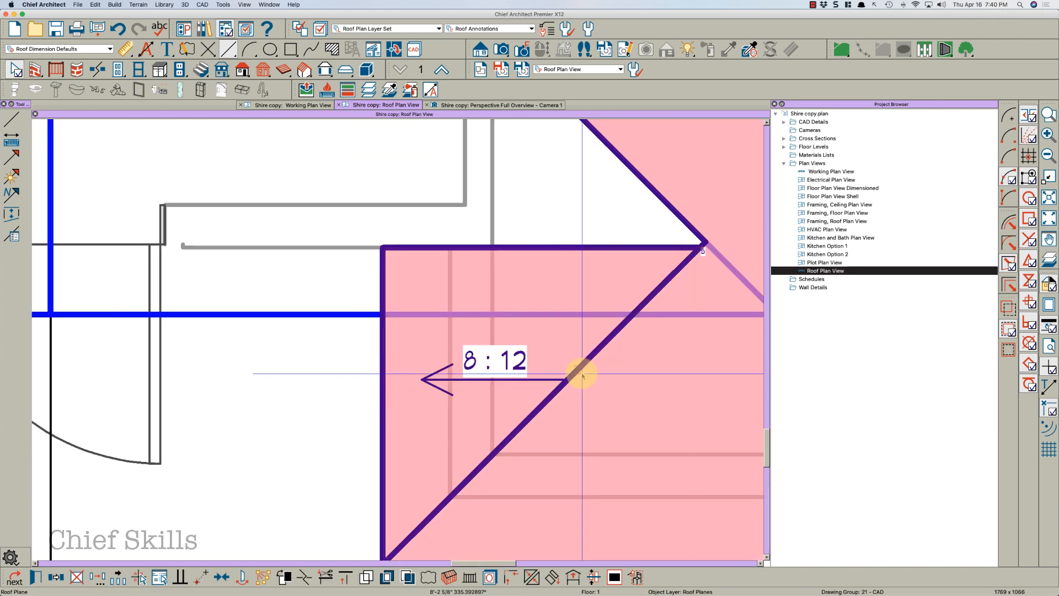
{"action": "left_click", "coordinate": [581, 374]}
{"action": "key", "text": "Escape"}
Review the complete roof plan layout around the entry gable
{"action": "scroll", "coordinate": [598, 392], "scroll_direction": "down", "scroll_amount": 3}
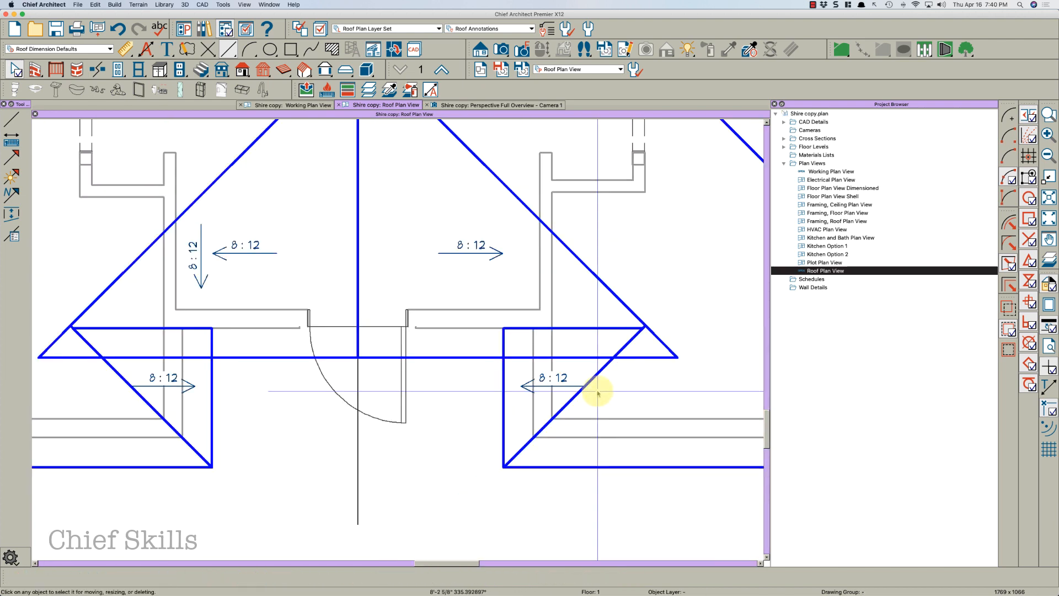
{"action": "scroll", "coordinate": [601, 415], "scroll_direction": "down", "scroll_amount": 4}
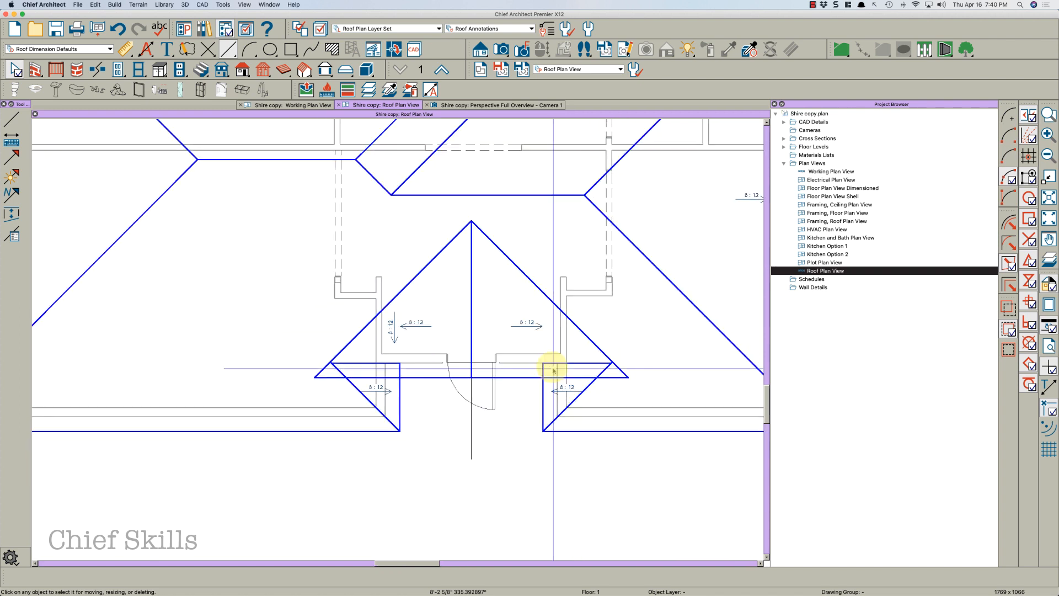
{"action": "scroll", "coordinate": [555, 331], "scroll_direction": "down", "scroll_amount": 4}
{"action": "scroll", "coordinate": [580, 280], "scroll_direction": "up", "scroll_amount": 2}
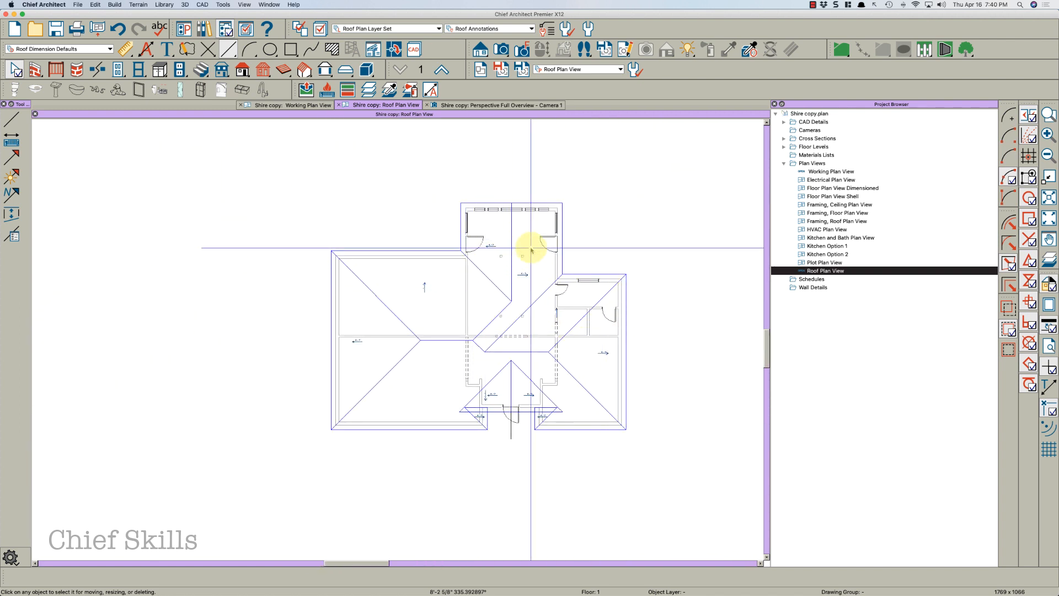
{"action": "scroll", "coordinate": [531, 249], "scroll_direction": "up", "scroll_amount": 1}
{"action": "scroll", "coordinate": [480, 325], "scroll_direction": "up", "scroll_amount": 2}
{"action": "scroll", "coordinate": [402, 371], "scroll_direction": "down", "scroll_amount": 1}
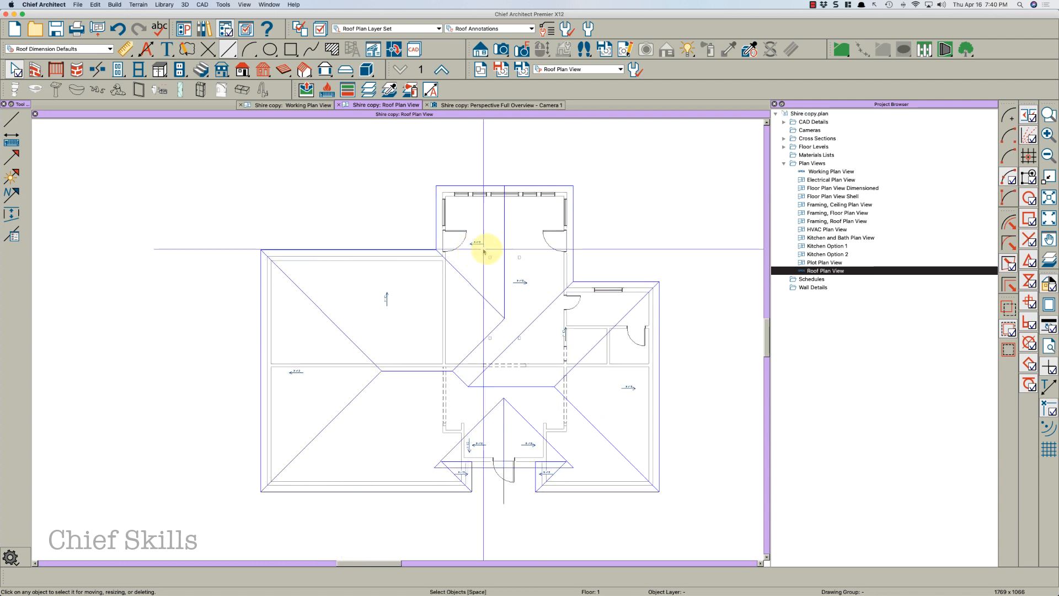
{"action": "scroll", "coordinate": [609, 266], "scroll_direction": "up", "scroll_amount": 2}
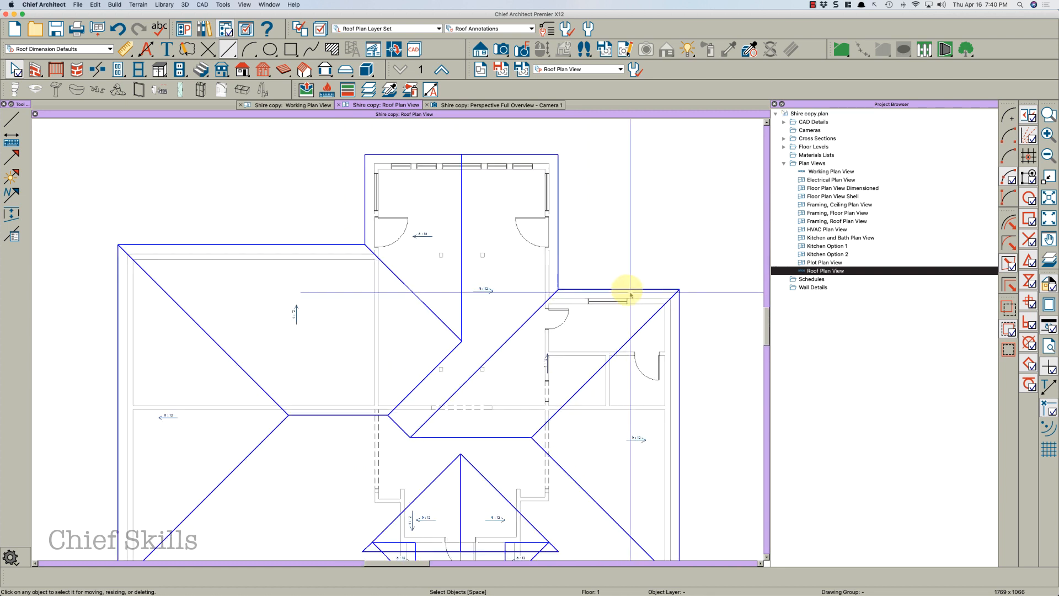
{"action": "scroll", "coordinate": [524, 303], "scroll_direction": "down", "scroll_amount": 4}
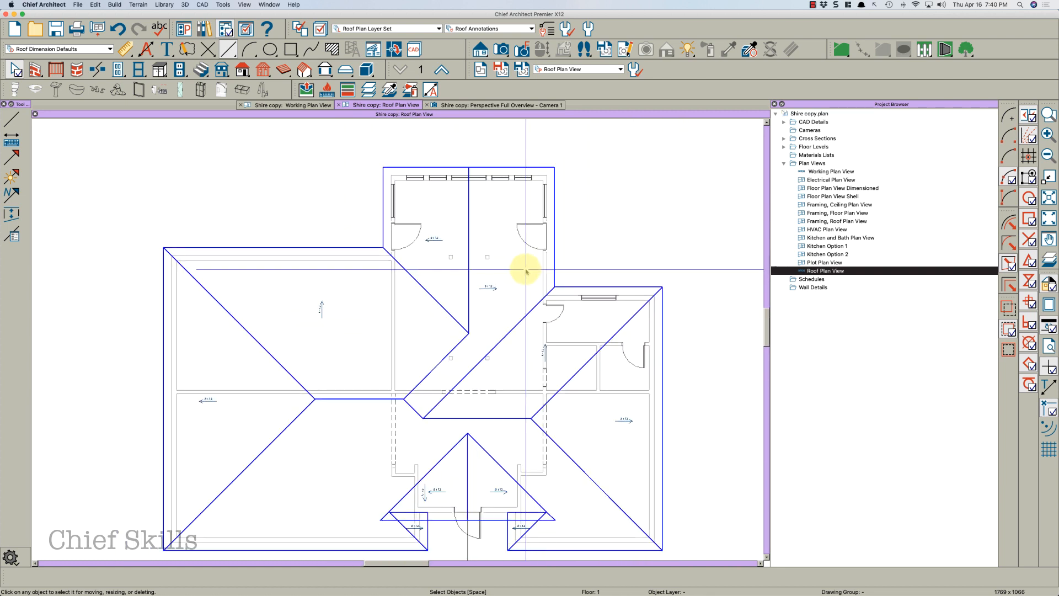
Inspect the new entry gable from the front in the 3D perspective camera view
{"action": "left_click", "coordinate": [511, 105]}
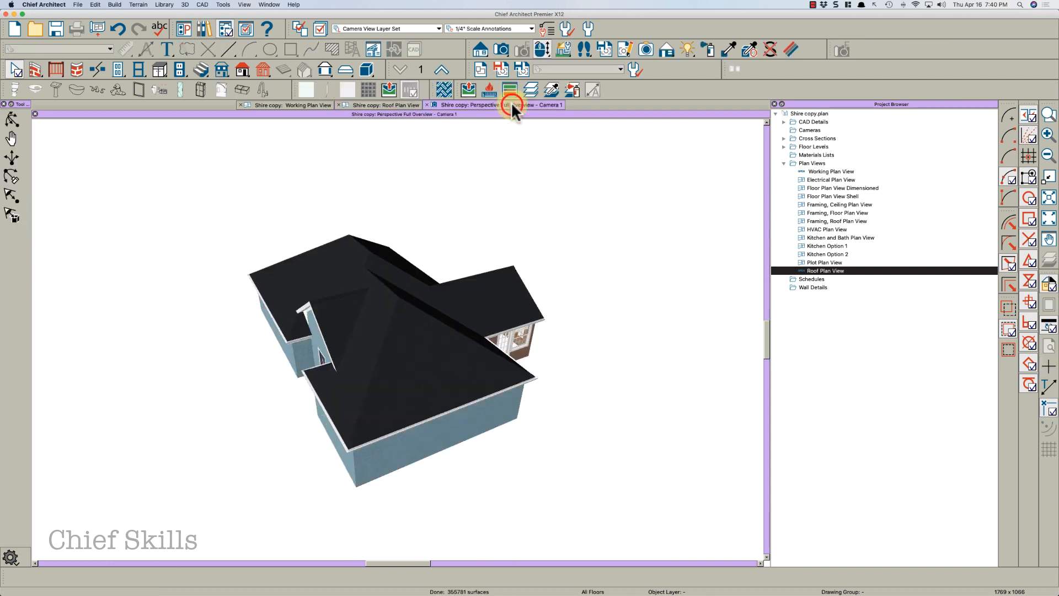
{"action": "left_click_drag", "start_coordinate": [380, 309], "coordinate": [490, 296]}
{"action": "middle_click_drag", "start_coordinate": [474, 317], "coordinate": [434, 313]}
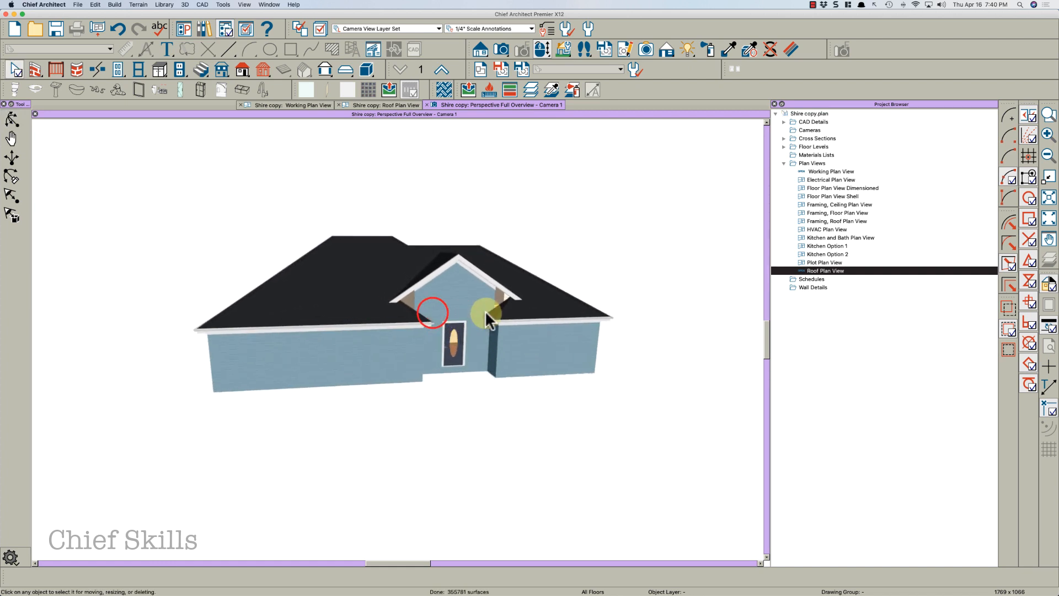
{"action": "scroll", "coordinate": [485, 309], "scroll_direction": "up", "scroll_amount": 4}
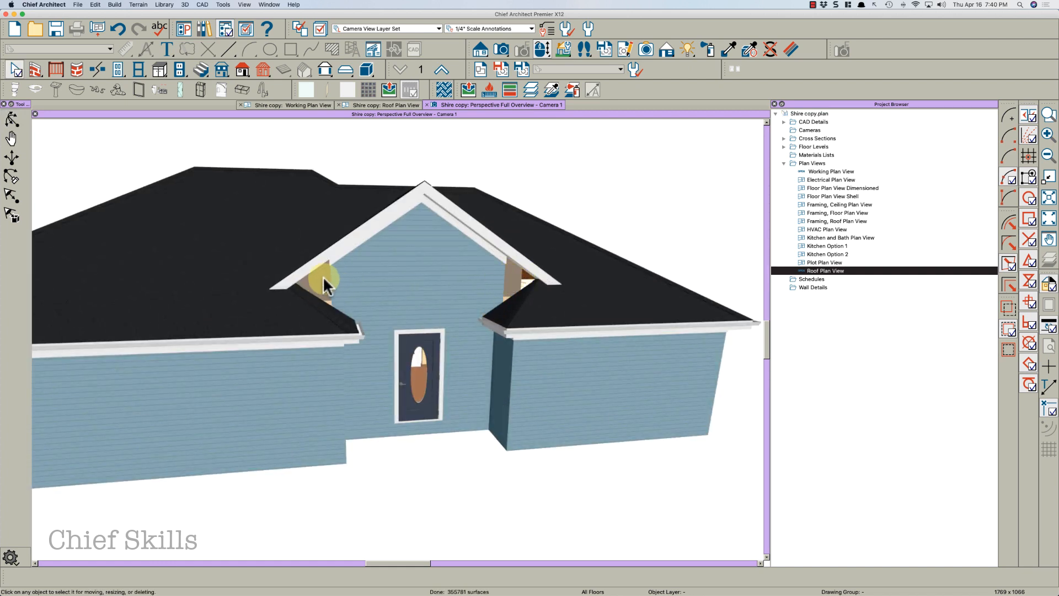
On floor 2, extend the attic wall under the entry gable at both ends to span the gable's width
{"action": "left_click", "coordinate": [316, 105]}
{"action": "scroll", "coordinate": [449, 338], "scroll_direction": "up", "scroll_amount": 3}
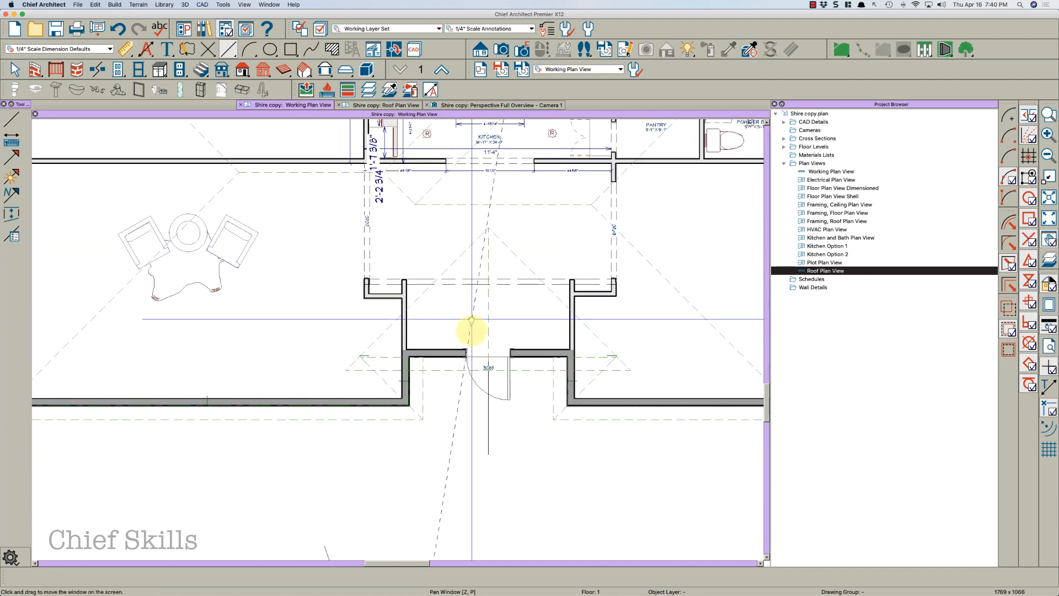
{"action": "middle_click_drag", "start_coordinate": [472, 319], "coordinate": [473, 382]}
{"action": "scroll", "coordinate": [473, 382], "scroll_direction": "down", "scroll_amount": 2}
{"action": "left_click", "coordinate": [436, 70]}
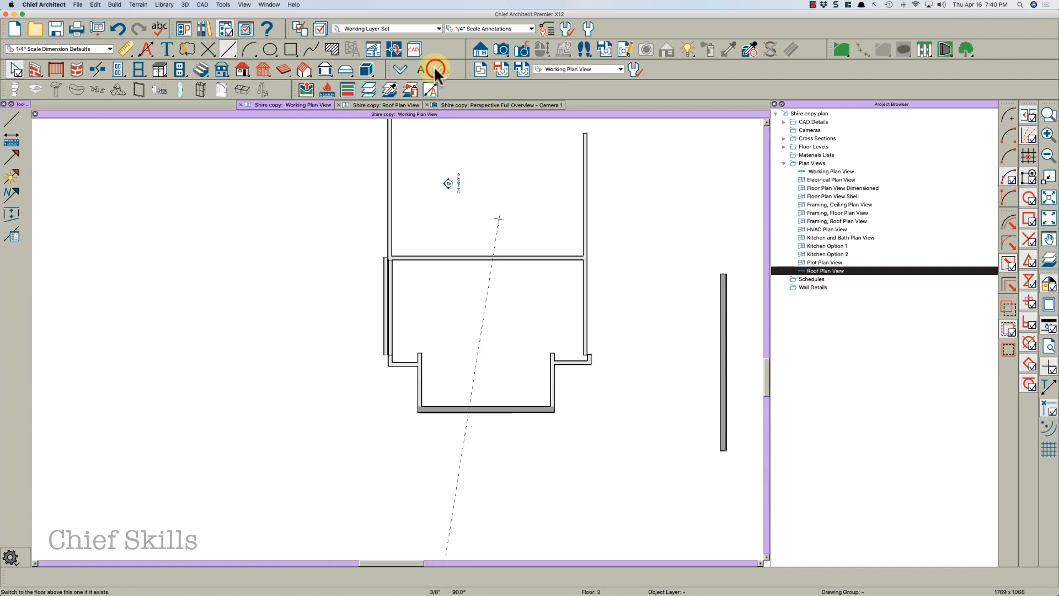
{"action": "scroll", "coordinate": [420, 411], "scroll_direction": "up", "scroll_amount": 2}
{"action": "left_click", "coordinate": [428, 411]}
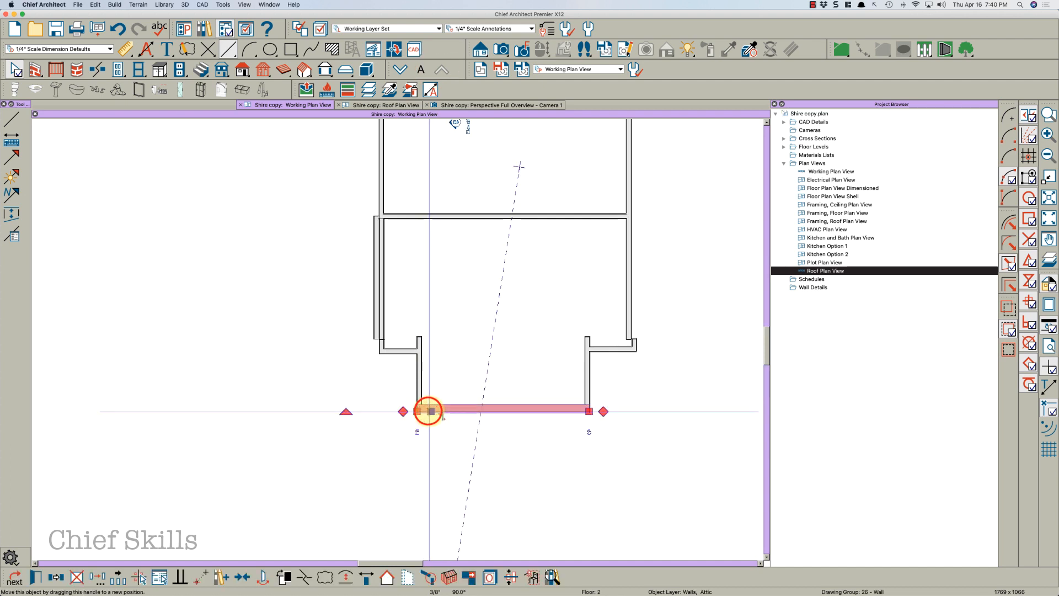
{"action": "left_click_drag", "start_coordinate": [428, 411], "coordinate": [349, 413]}
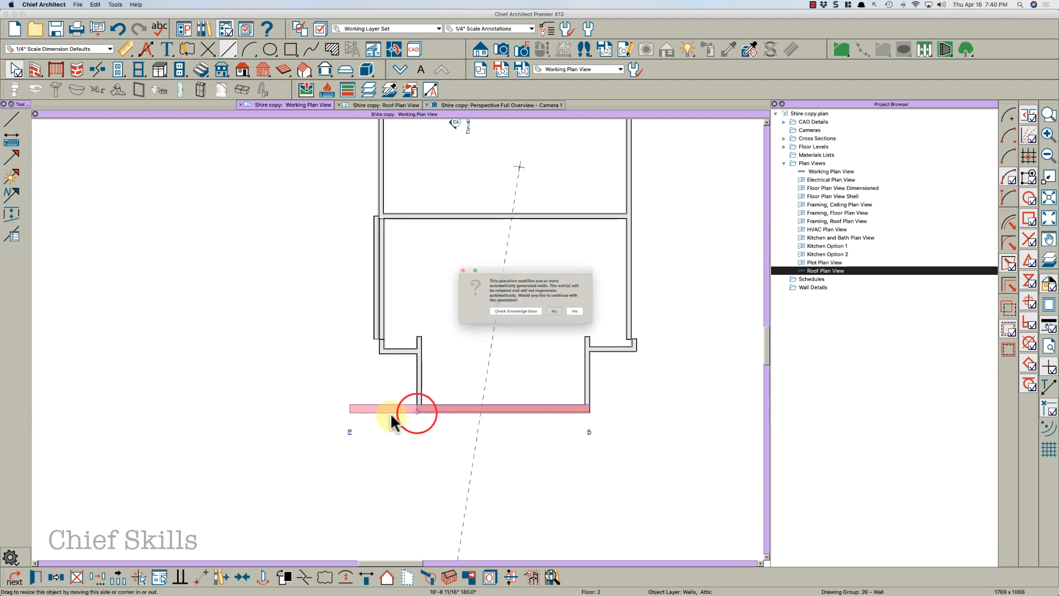
{"action": "left_click", "coordinate": [593, 314]}
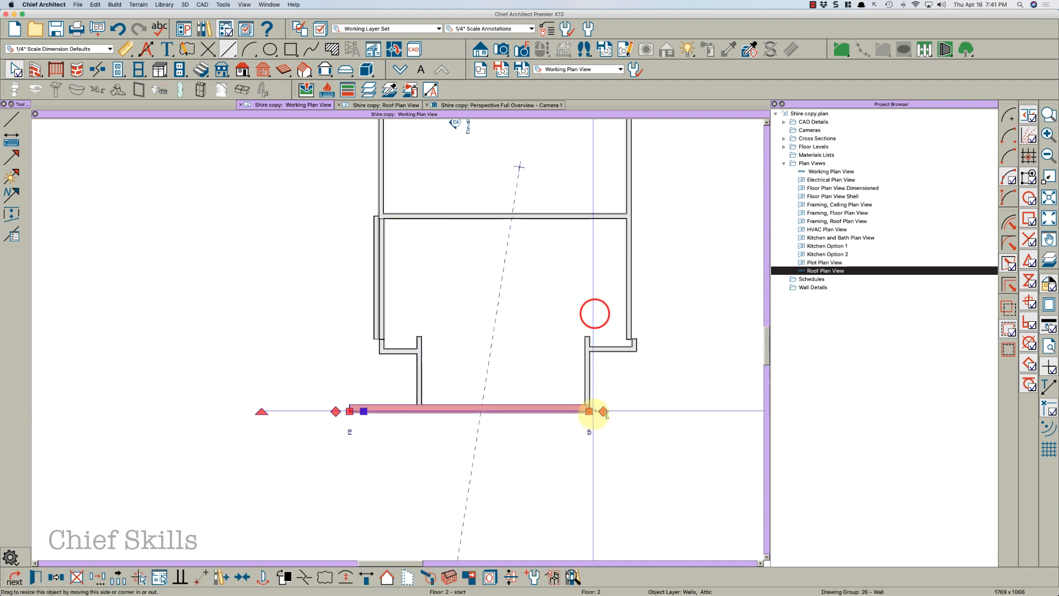
{"action": "left_click_drag", "start_coordinate": [589, 411], "coordinate": [672, 410]}
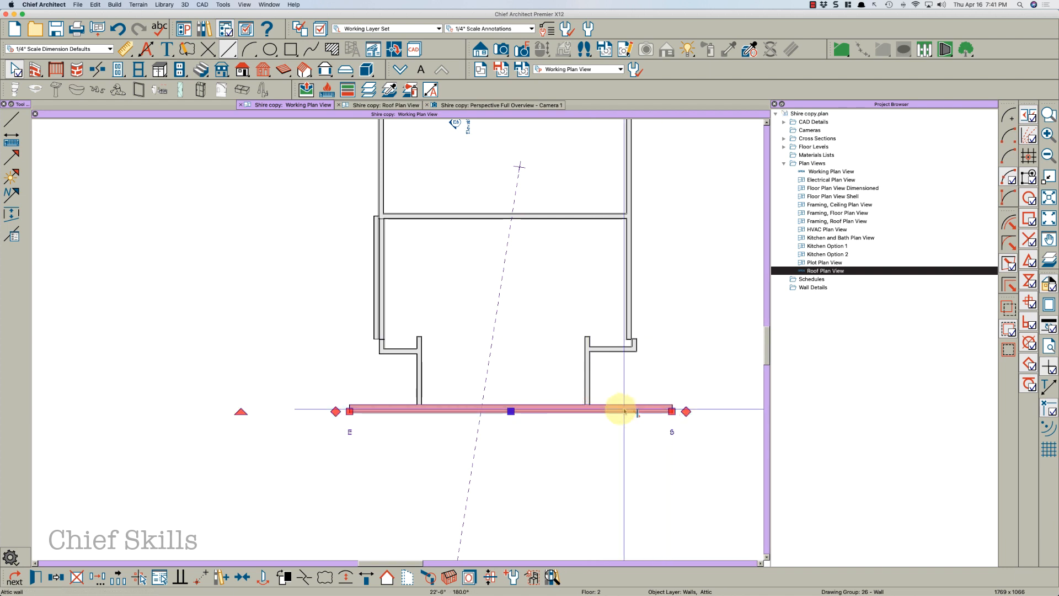
{"action": "key", "text": "Escape"}
{"action": "scroll", "coordinate": [497, 427], "scroll_direction": "down", "scroll_amount": 1}
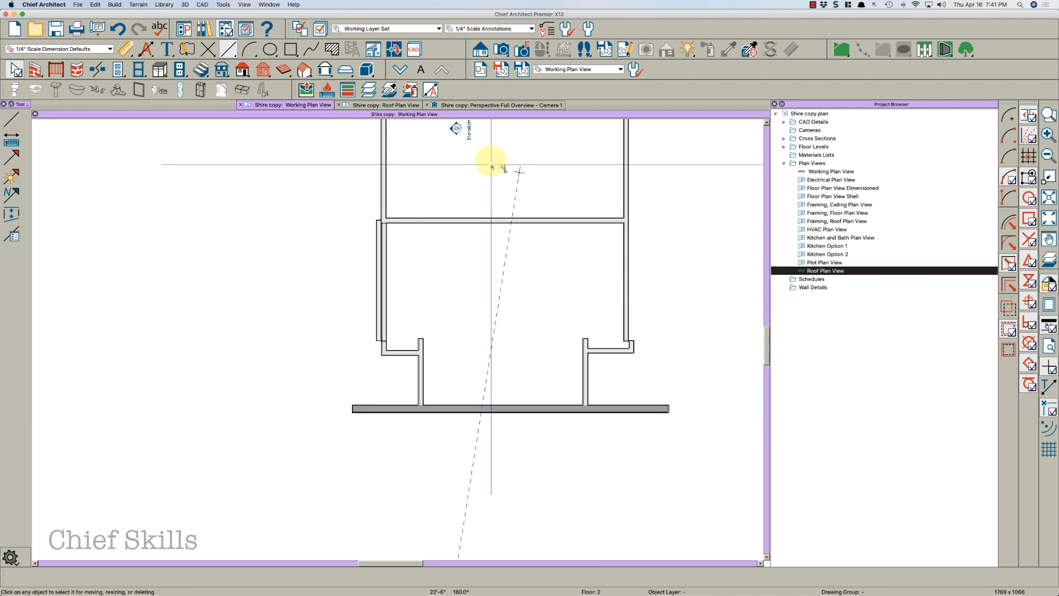
Orbit the 3D camera view to inspect the filled gable wall above the entry
{"action": "left_click", "coordinate": [465, 103]}
{"action": "left_click_drag", "start_coordinate": [454, 281], "coordinate": [458, 269]}
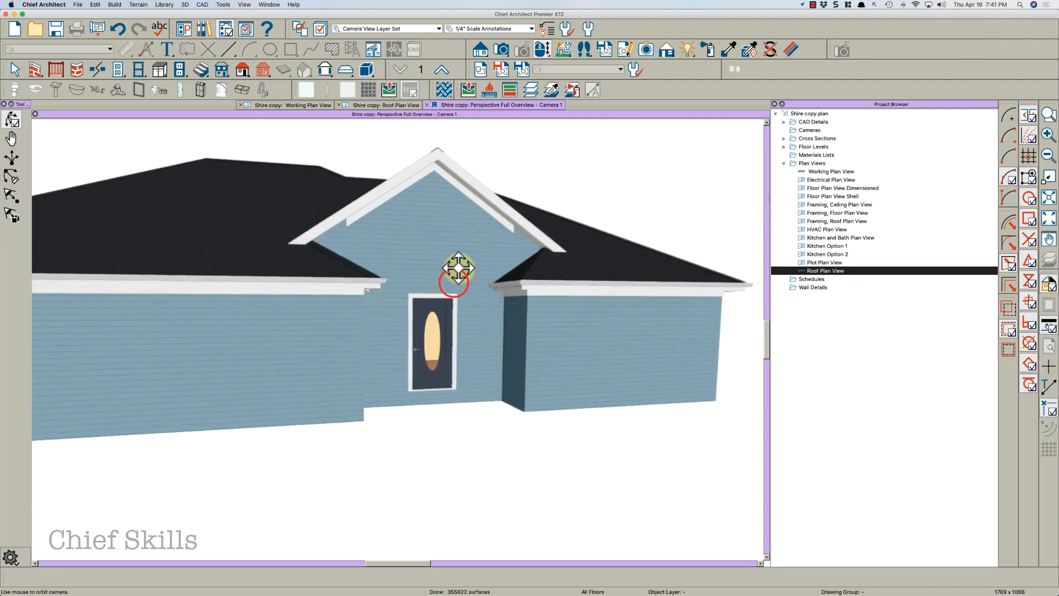
{"action": "middle_click_drag", "start_coordinate": [459, 268], "coordinate": [466, 268]}
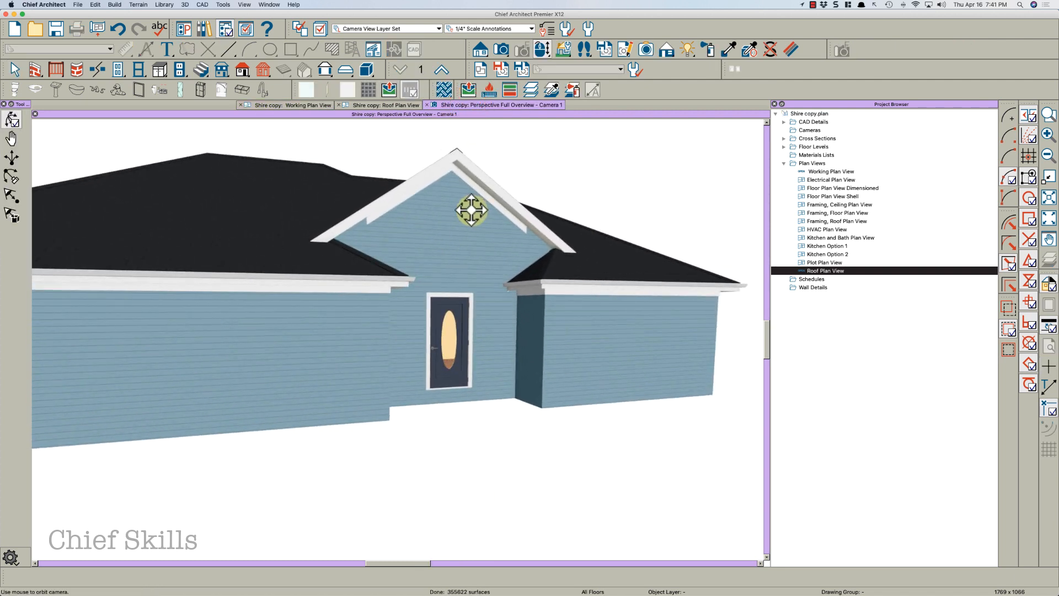
Open the entry gable's attic wall specification and review its Roof, General and Structure settings without changes
{"action": "left_click_drag", "start_coordinate": [471, 210], "coordinate": [474, 233]}
{"action": "left_click", "coordinate": [515, 295]}
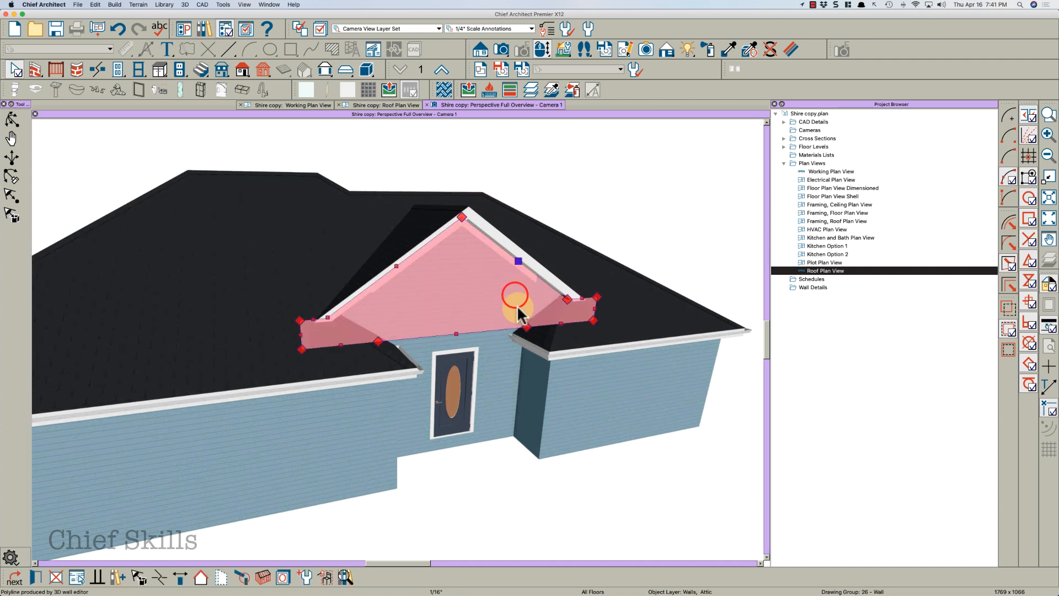
{"action": "double_click", "coordinate": [429, 301]}
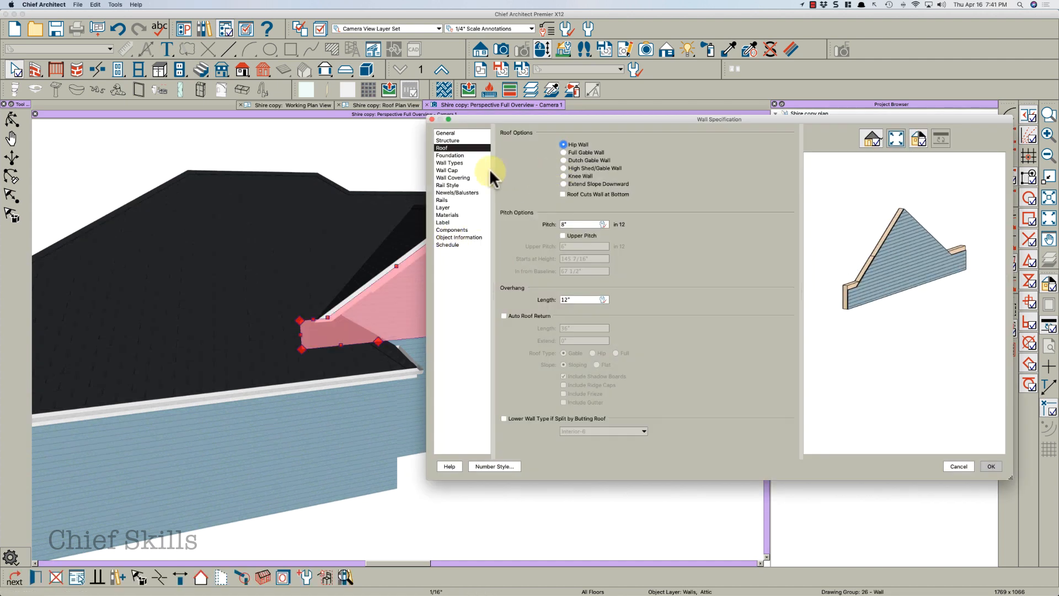
{"action": "left_click", "coordinate": [450, 132]}
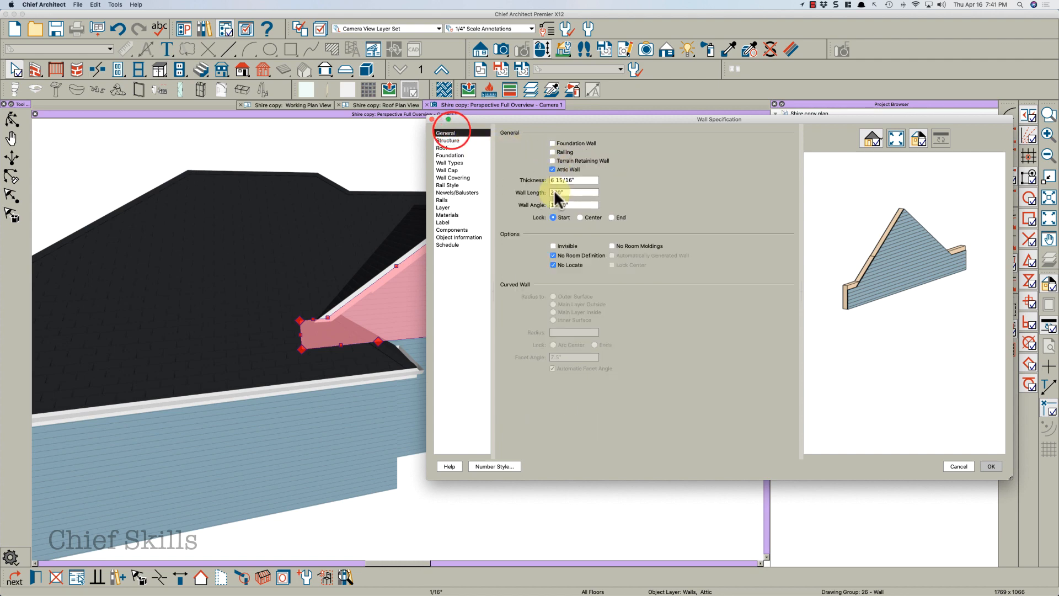
{"action": "left_click", "coordinate": [449, 140]}
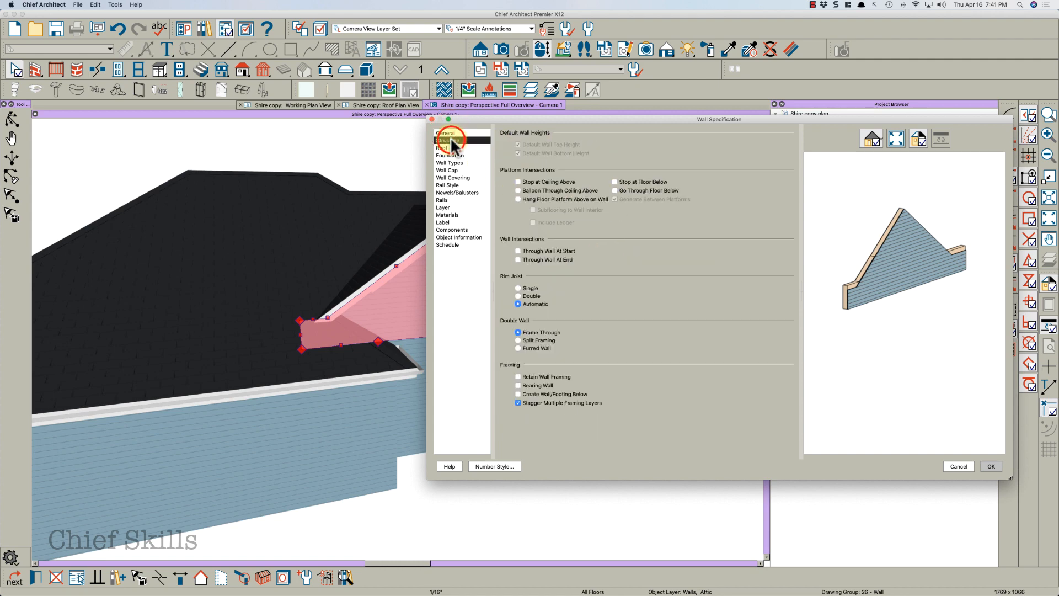
{"action": "key", "text": "Return"}
{"action": "middle_click_drag", "start_coordinate": [466, 243], "coordinate": [465, 284]}
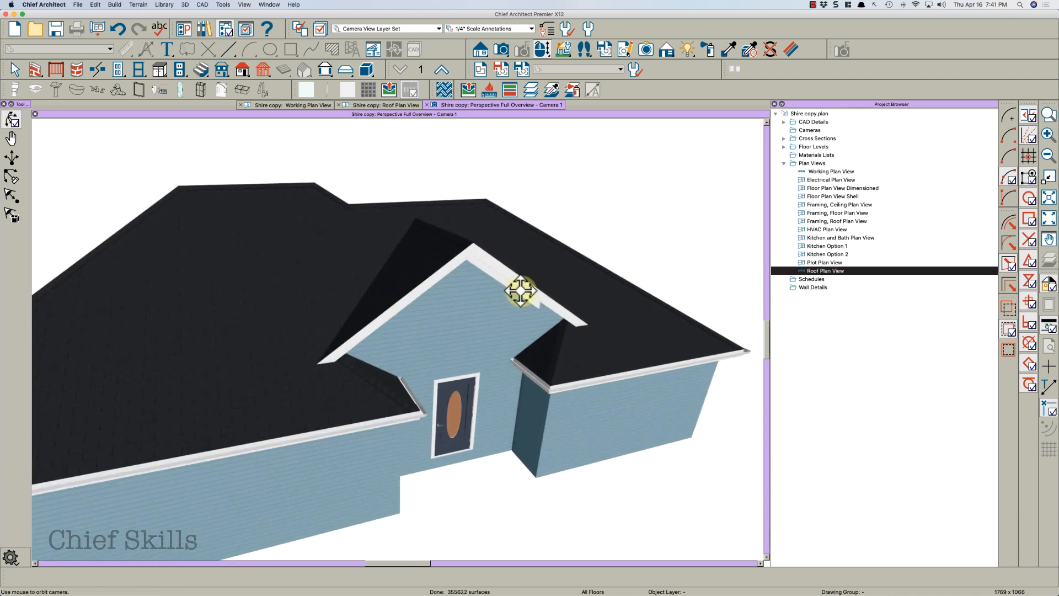
In the roof plan view, zoom in on the entry and select the roof planes meeting there to inspect them
{"action": "left_click", "coordinate": [377, 105]}
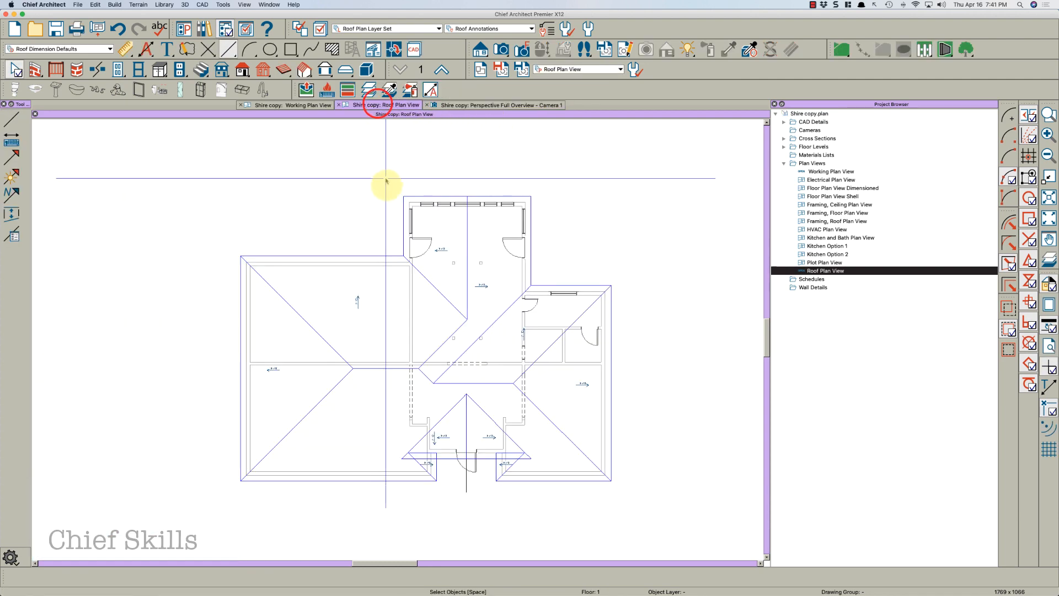
{"action": "scroll", "coordinate": [442, 527], "scroll_direction": "up", "scroll_amount": 5}
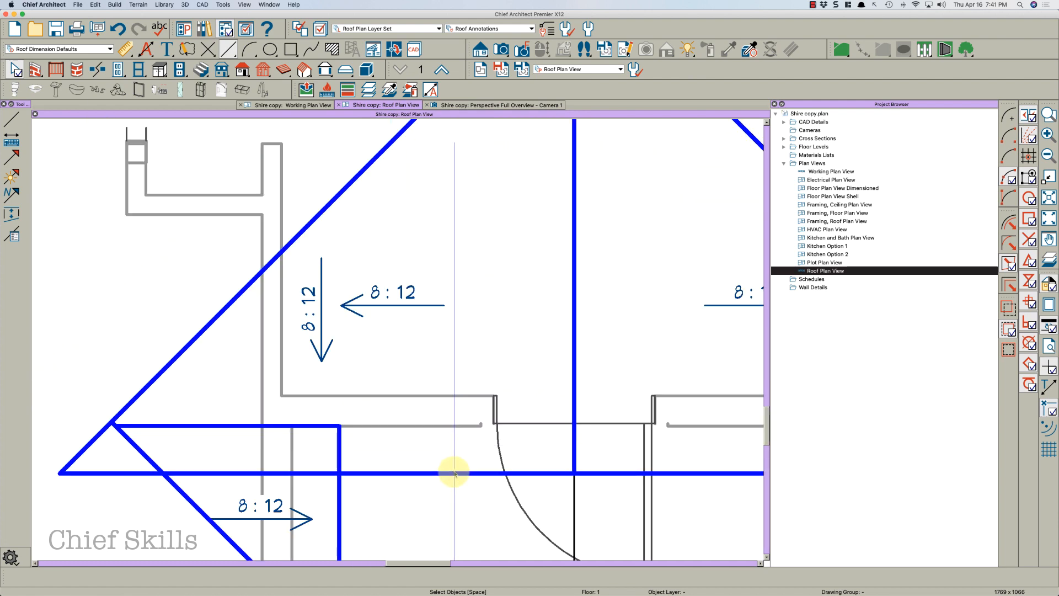
{"action": "left_click", "coordinate": [454, 472]}
{"action": "left_click_drag", "start_coordinate": [453, 473], "coordinate": [488, 463]}
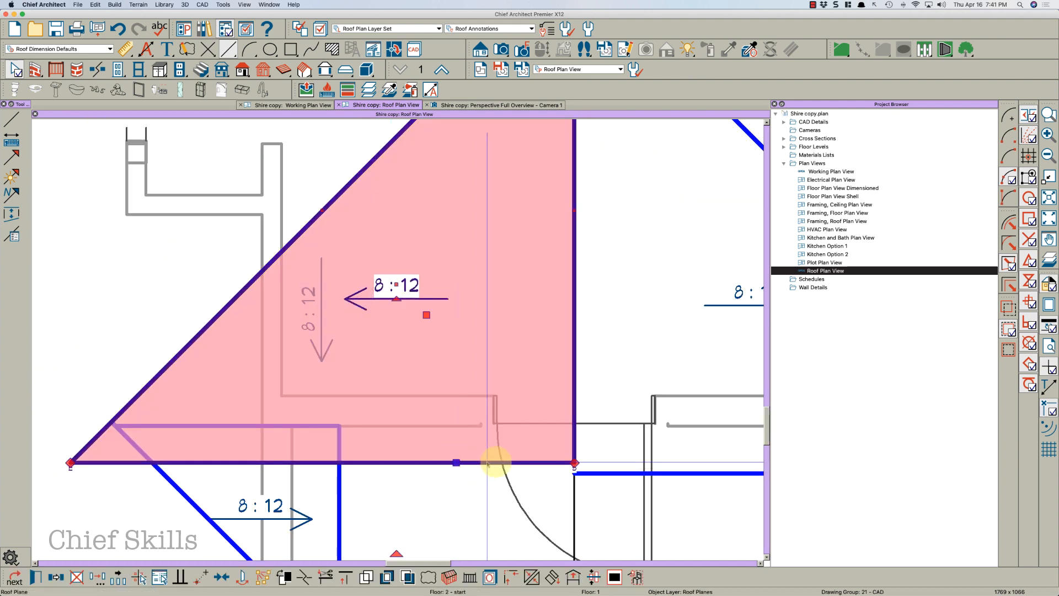
{"action": "left_click", "coordinate": [603, 473]}
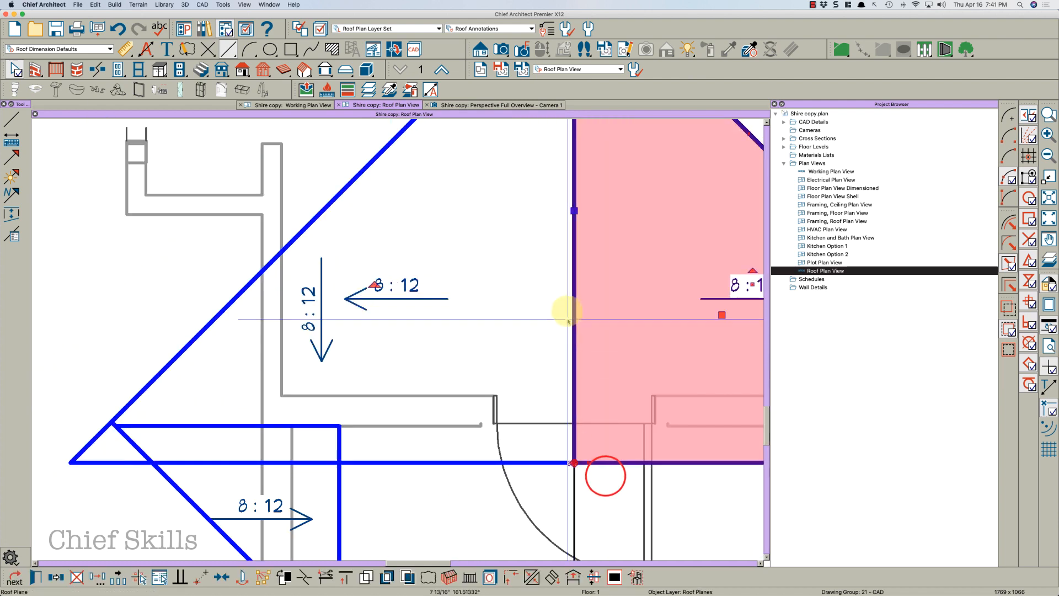
{"action": "key", "text": "Escape"}
{"action": "left_click", "coordinate": [488, 107]}
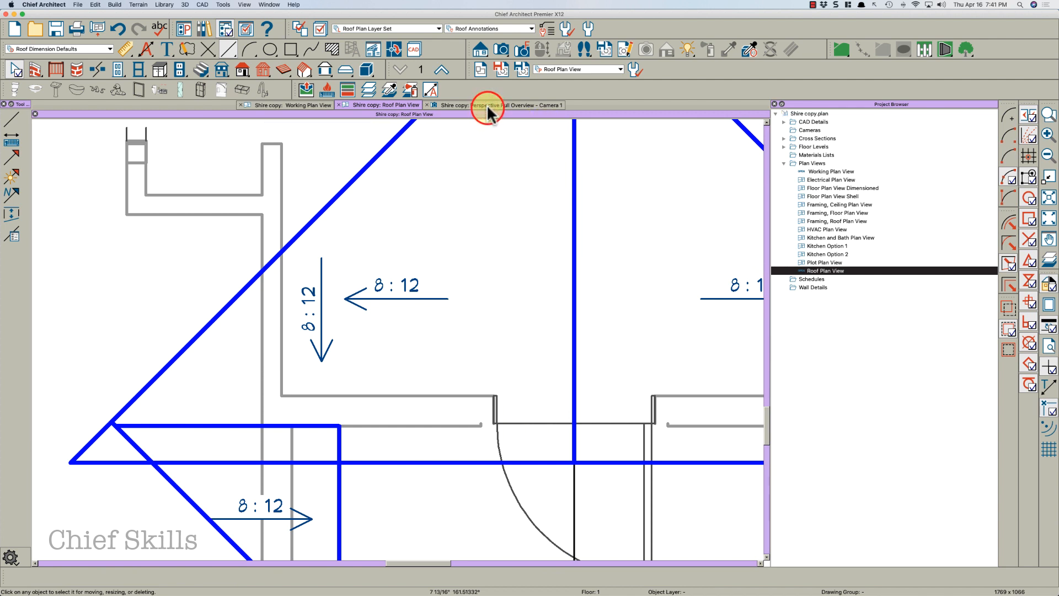
Toggle textures in the 3D camera view, dismiss the missing files list, and orbit around the house
{"action": "left_click_drag", "start_coordinate": [492, 271], "coordinate": [548, 309]}
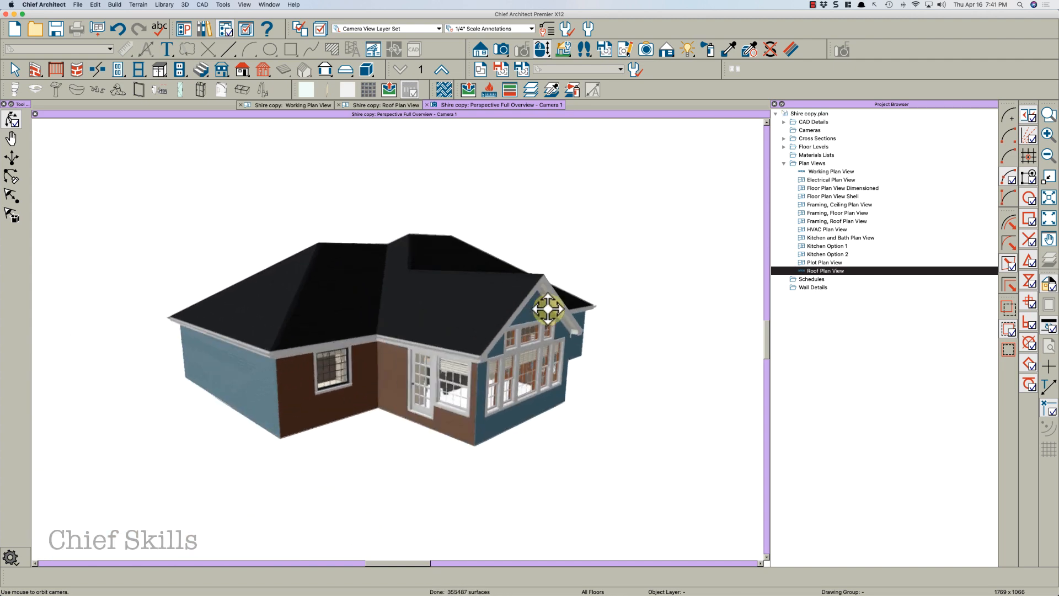
{"action": "left_click_drag", "start_coordinate": [425, 299], "coordinate": [433, 298]}
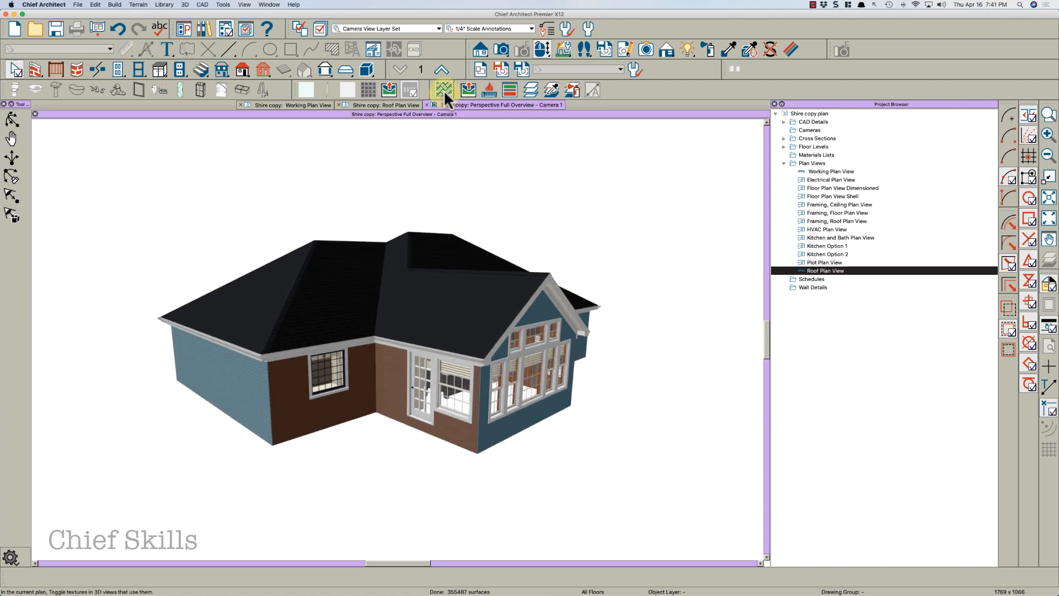
{"action": "left_click", "coordinate": [443, 90]}
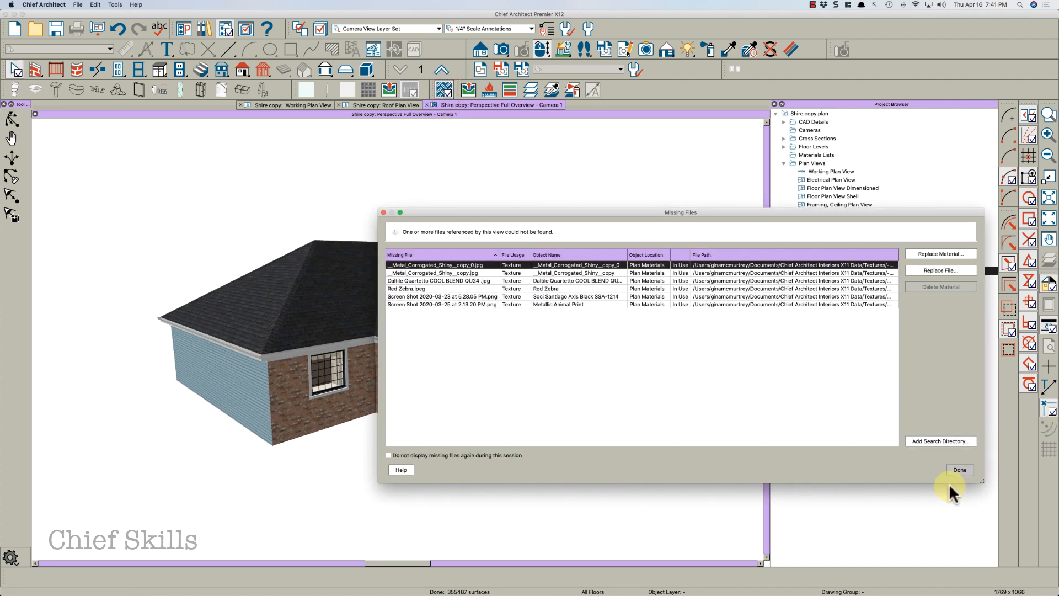
{"action": "left_click", "coordinate": [959, 470]}
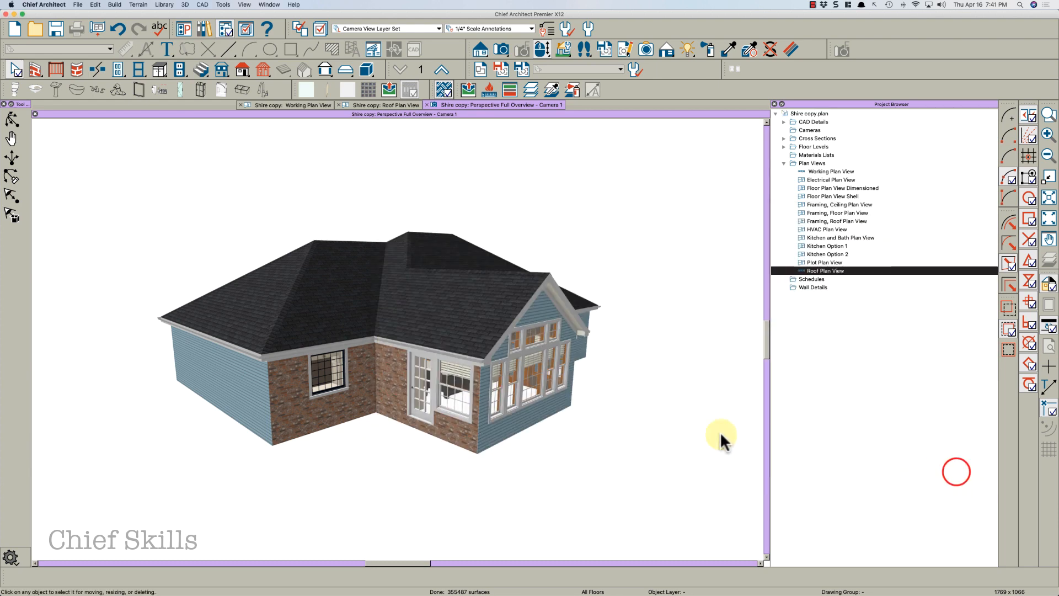
{"action": "left_click_drag", "start_coordinate": [499, 376], "coordinate": [362, 457]}
{"action": "mouse_move", "coordinate": [468, 372]}
{"action": "left_mouse_down"}
{"action": "mouse_move", "coordinate": [482, 355]}
{"action": "mouse_move", "coordinate": [485, 379]}
{"action": "left_mouse_up"}
{"action": "key", "text": "space"}
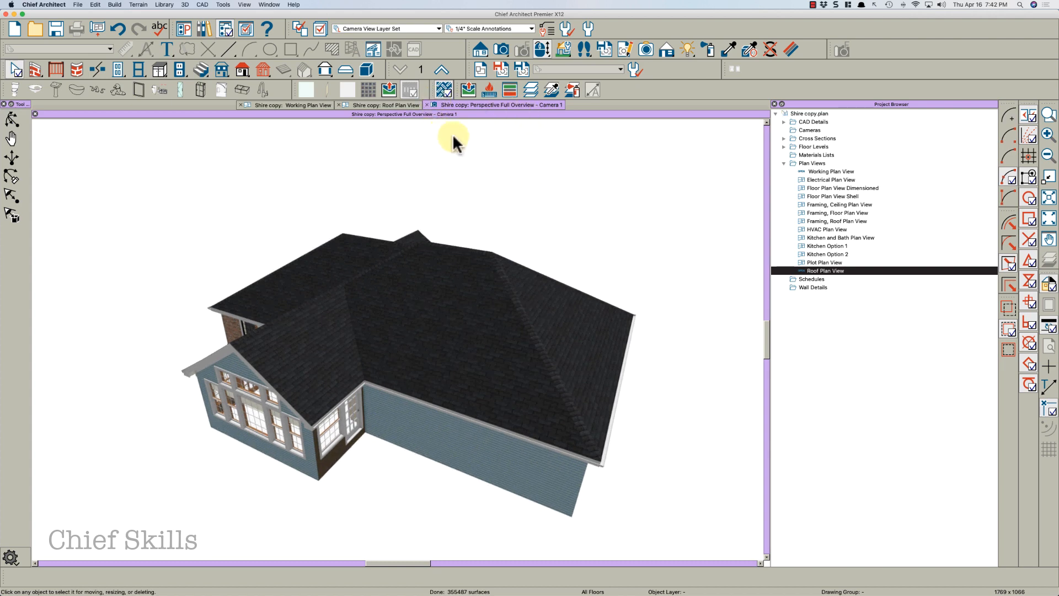
Switch the 3D camera view to a render with drawn lines and textures turned off
{"action": "left_click", "coordinate": [664, 51]}
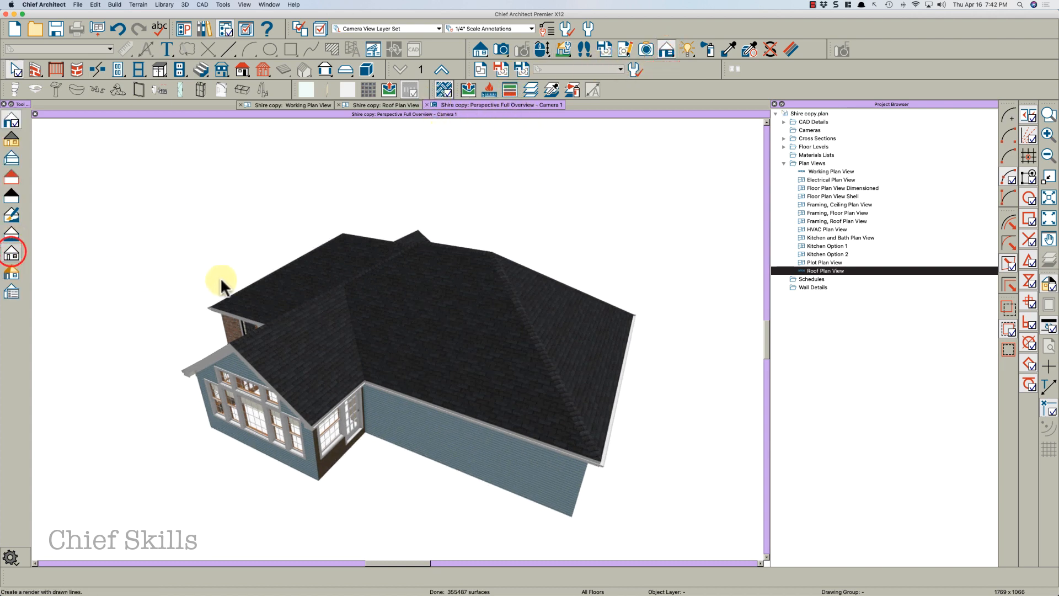
{"action": "left_click", "coordinate": [440, 88]}
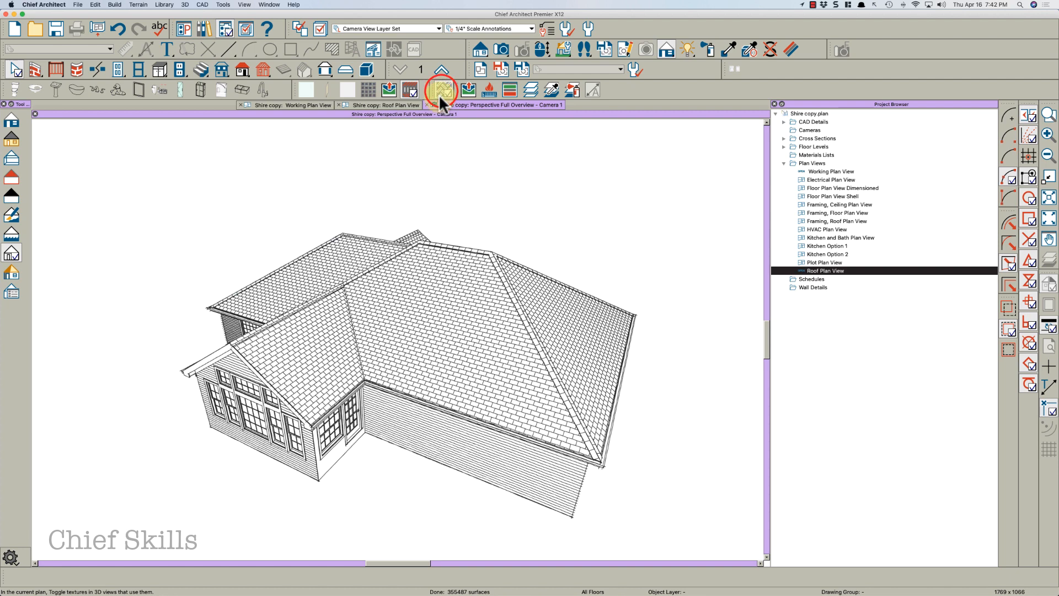
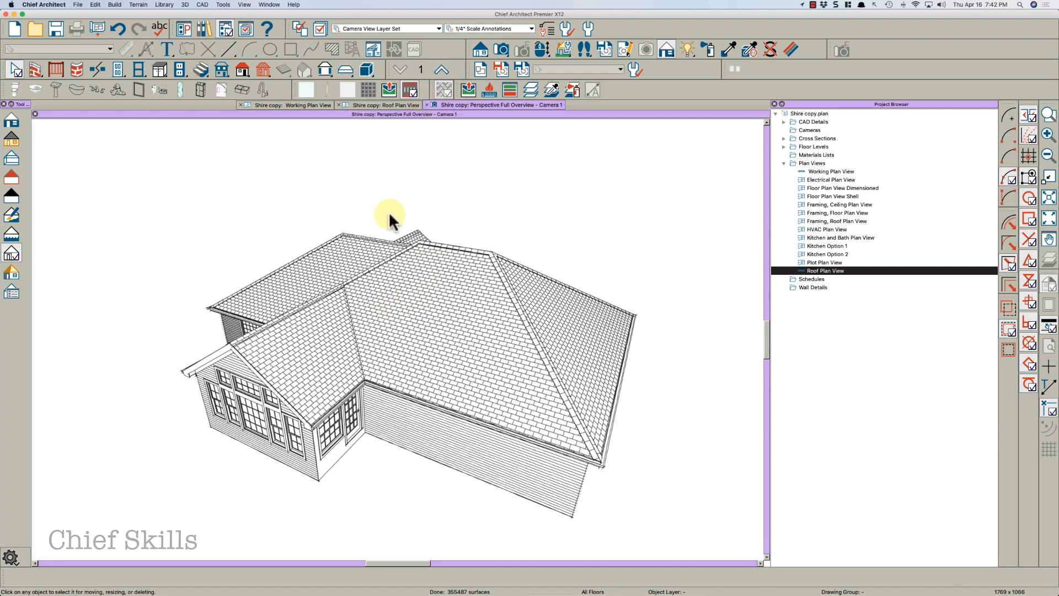
Turn off the roof pattern display in the 3D camera view and orbit around to inspect the entry gable
{"action": "left_click_drag", "start_coordinate": [366, 270], "coordinate": [438, 132]}
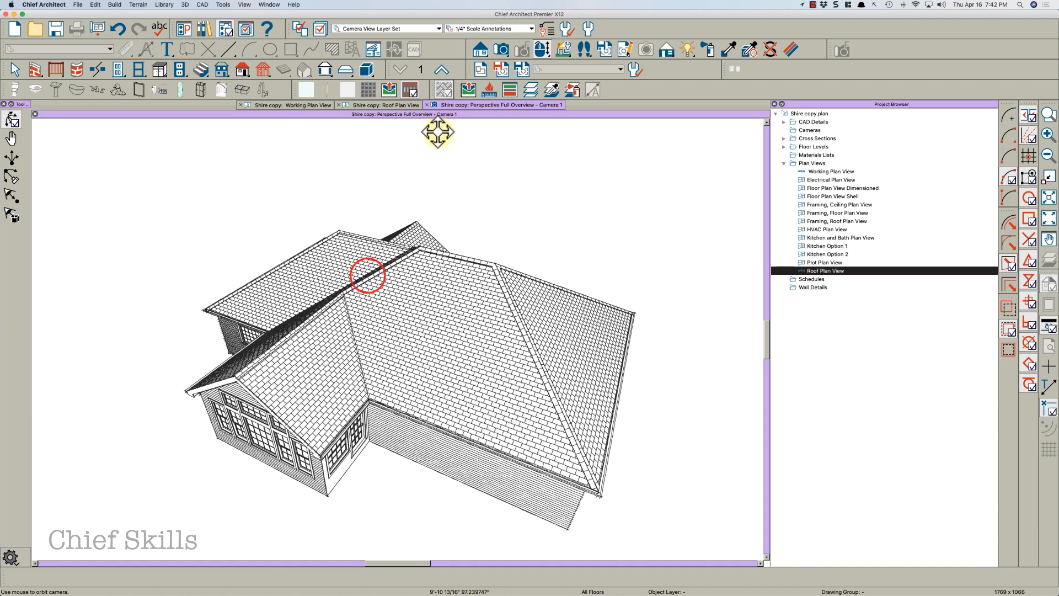
{"action": "left_click", "coordinate": [406, 89]}
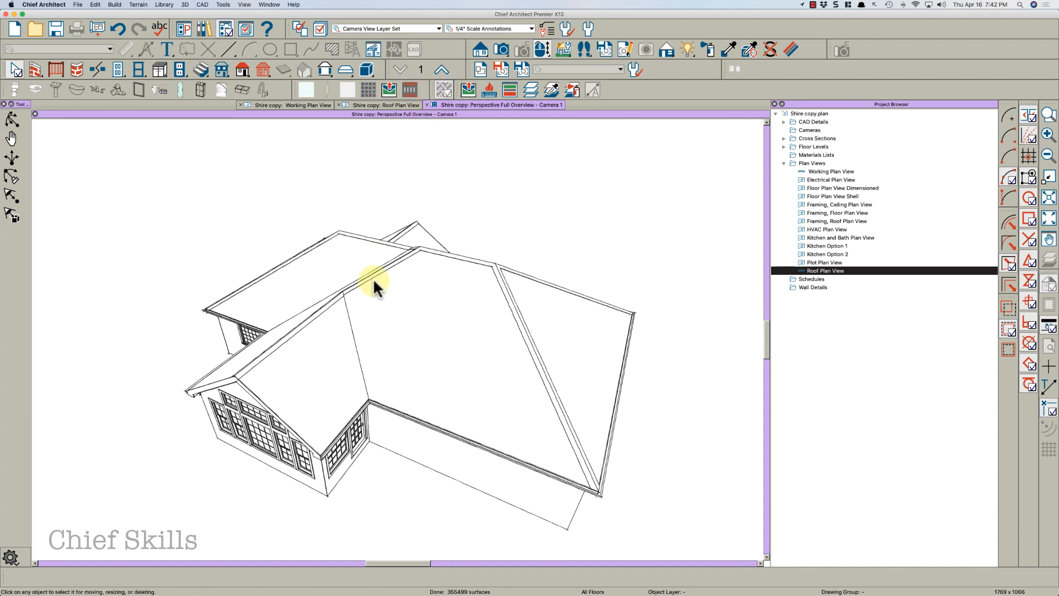
{"action": "left_click_drag", "start_coordinate": [339, 323], "coordinate": [548, 301]}
{"action": "left_click_drag", "start_coordinate": [378, 326], "coordinate": [417, 332]}
{"action": "left_click_drag", "start_coordinate": [463, 321], "coordinate": [366, 333]}
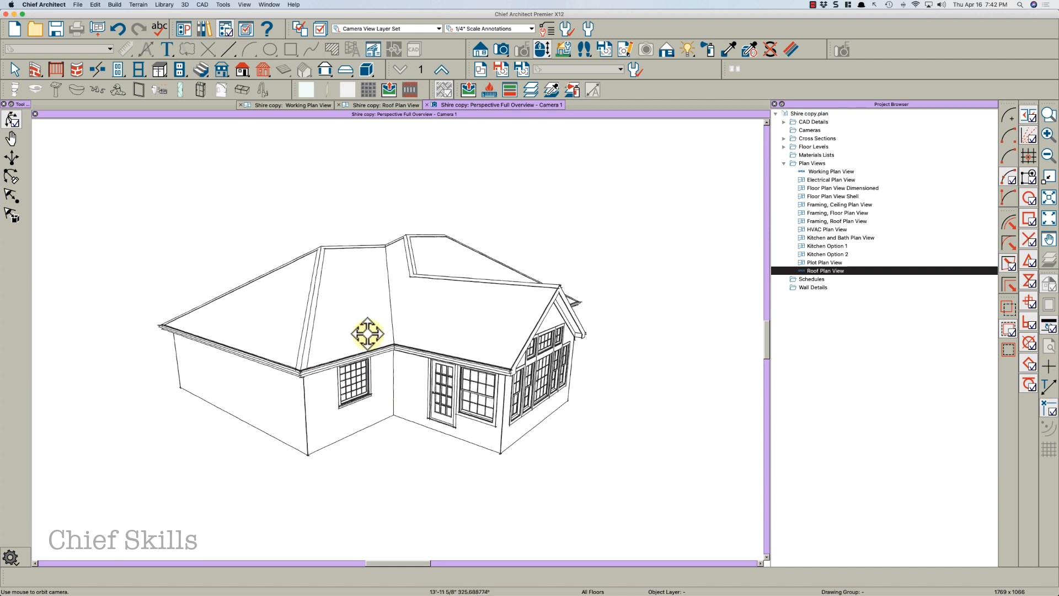
{"action": "key", "text": "space"}
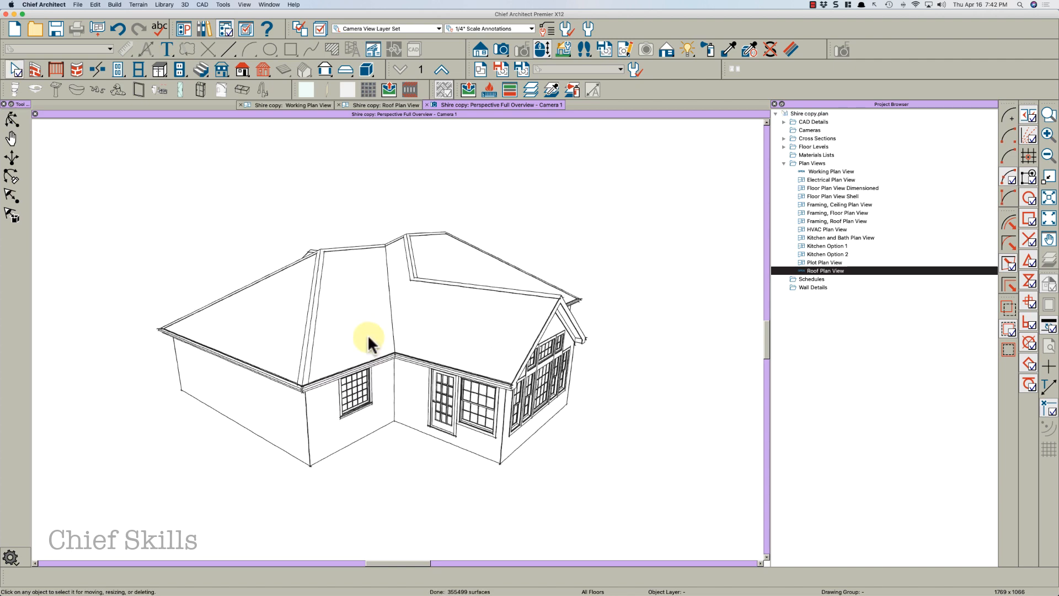
Compare the entry area in the roof plan and the working plan, selecting the attic wall above the entry
{"action": "left_click", "coordinate": [400, 106]}
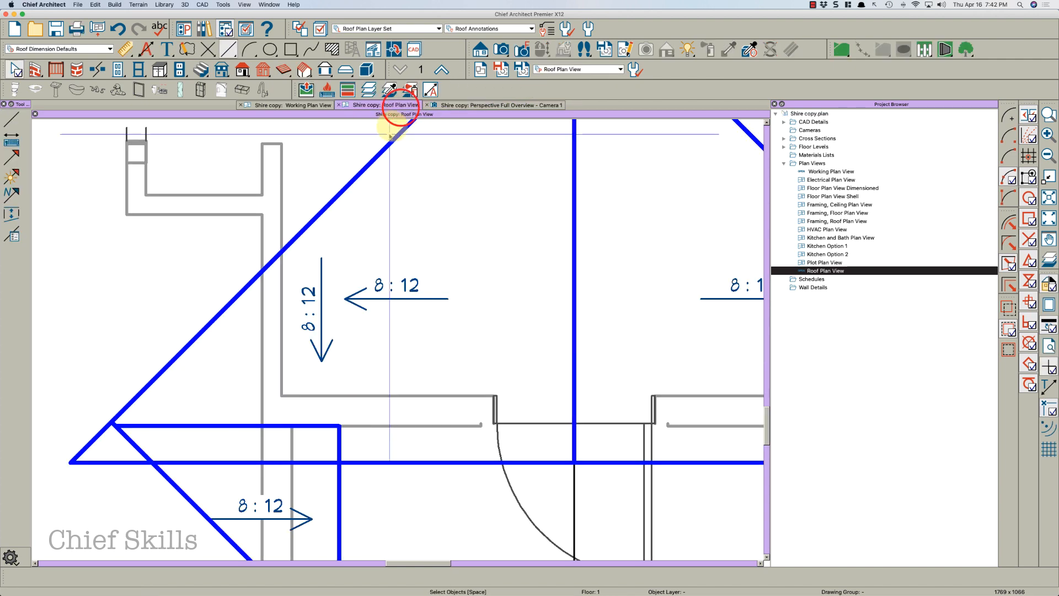
{"action": "middle_click_drag", "start_coordinate": [403, 193], "coordinate": [421, 265]}
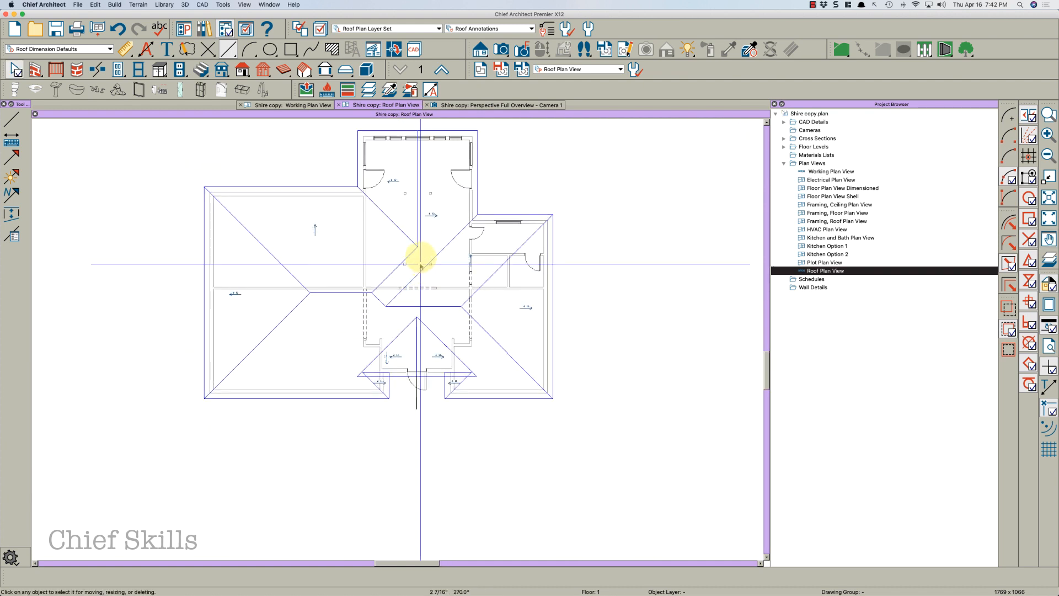
{"action": "left_click", "coordinate": [309, 105]}
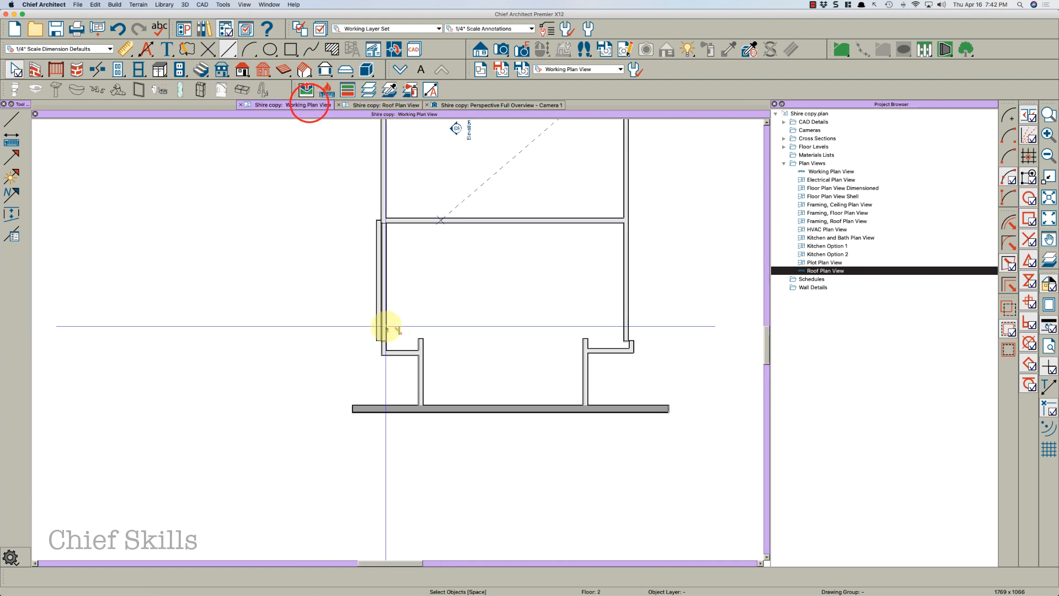
{"action": "scroll", "coordinate": [386, 327], "scroll_direction": "up", "scroll_amount": 3}
{"action": "middle_click_drag", "start_coordinate": [417, 257], "coordinate": [412, 373]}
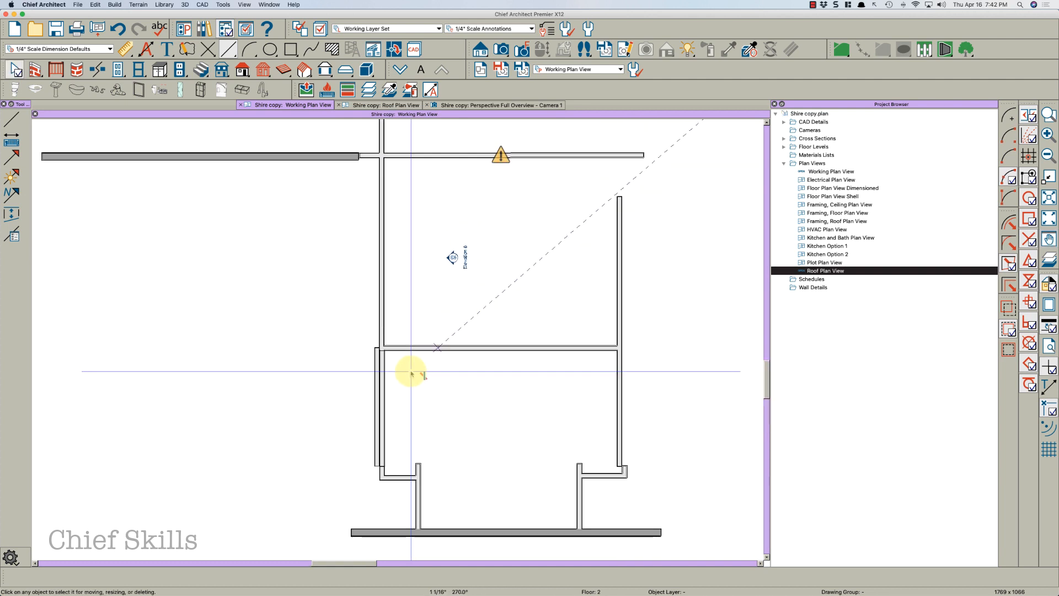
{"action": "scroll", "coordinate": [413, 369], "scroll_direction": "down", "scroll_amount": 3}
{"action": "scroll", "coordinate": [473, 291], "scroll_direction": "down", "scroll_amount": 2}
{"action": "middle_click_drag", "start_coordinate": [472, 218], "coordinate": [467, 297]}
{"action": "left_click", "coordinate": [473, 212]}
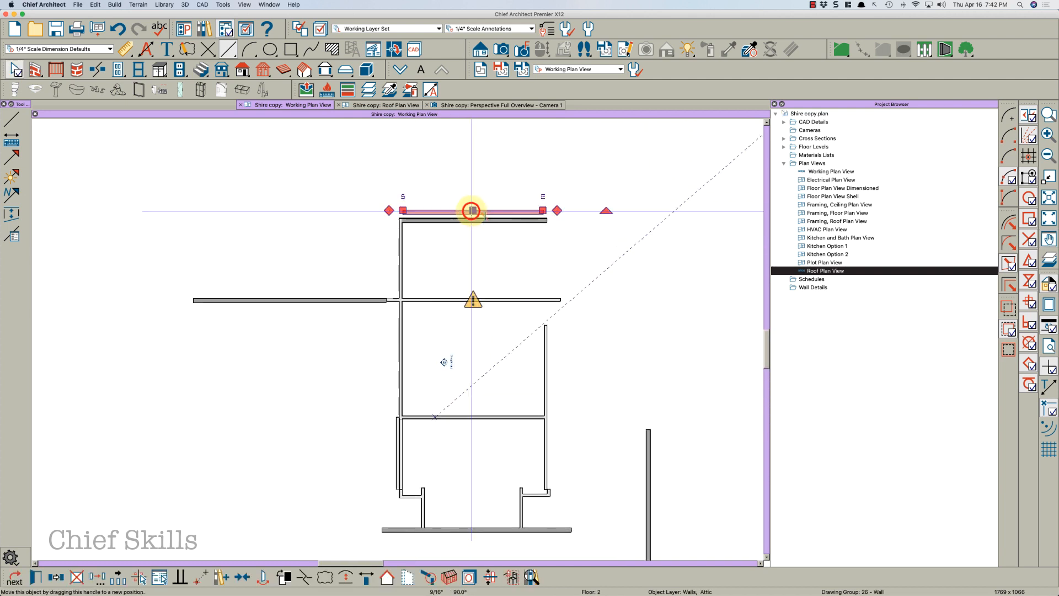
{"action": "key", "text": "Escape"}
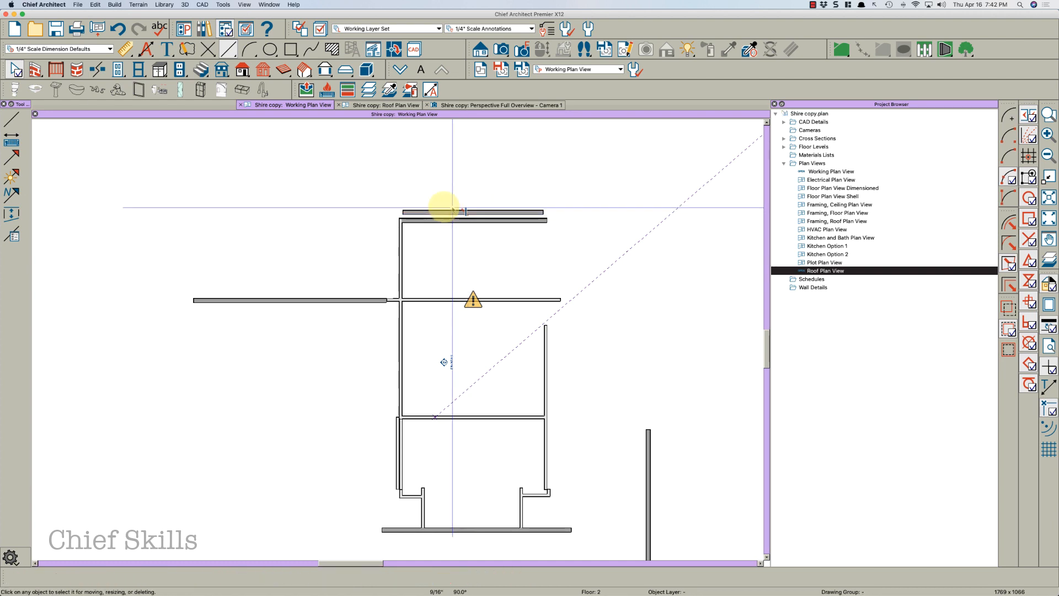
Open the General Wall defaults to check the automatic attic wall options, then close the defaults
{"action": "double_click", "coordinate": [43, 90]}
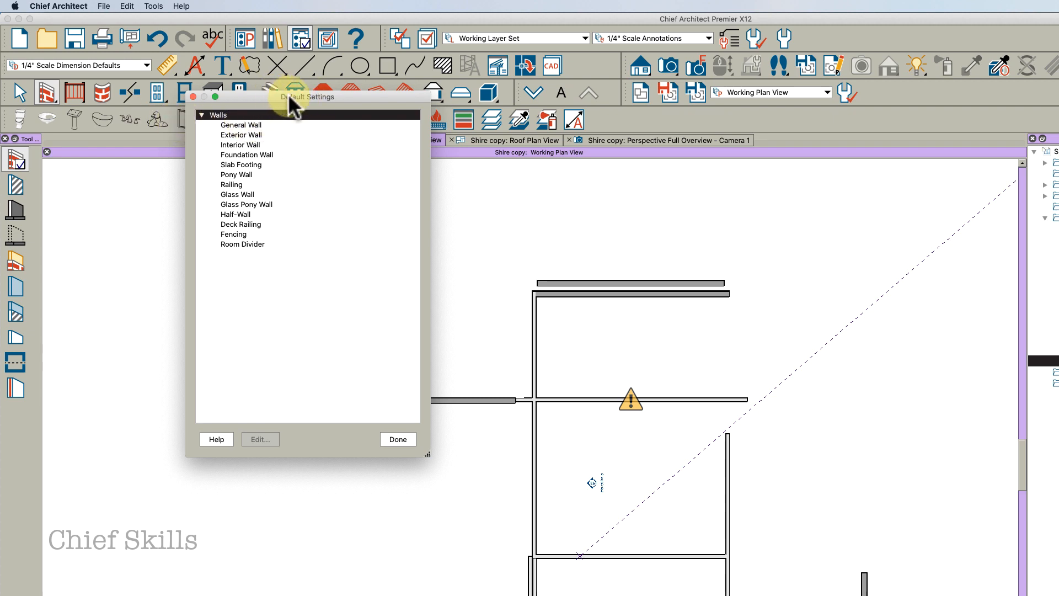
{"action": "left_click", "coordinate": [242, 125]}
{"action": "double_click", "coordinate": [249, 125]}
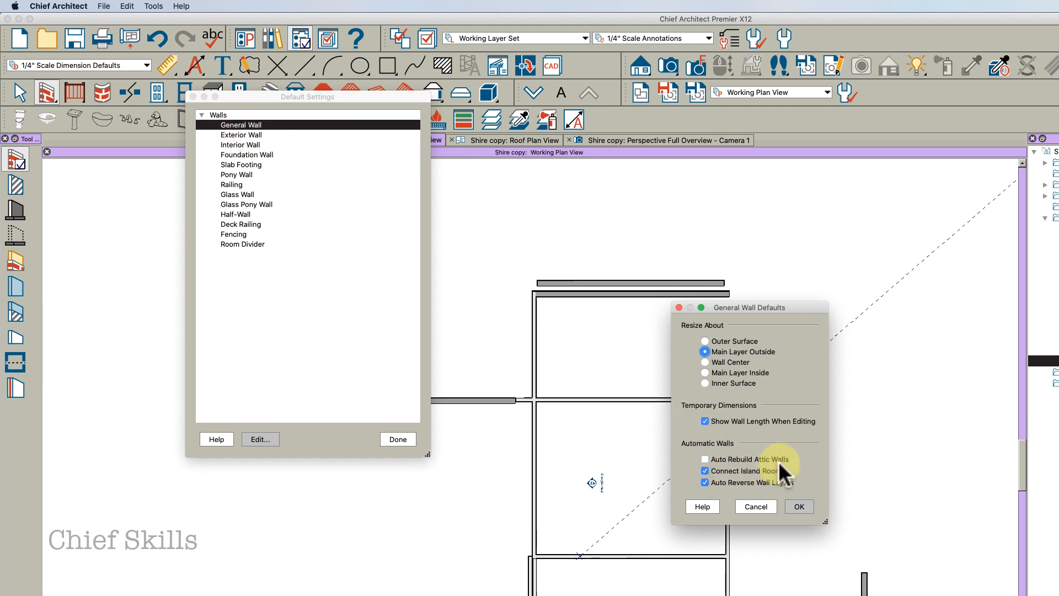
{"action": "left_click", "coordinate": [800, 506]}
{"action": "left_click", "coordinate": [398, 439]}
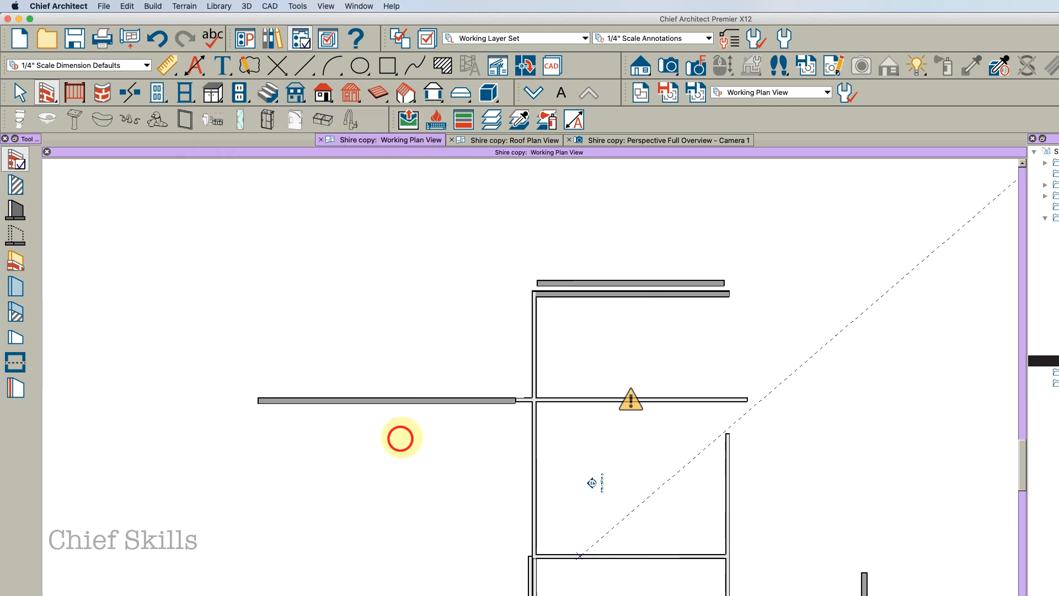
Delete the leftover attic wall segments beside the entry on floor 2
{"action": "left_click", "coordinate": [580, 397]}
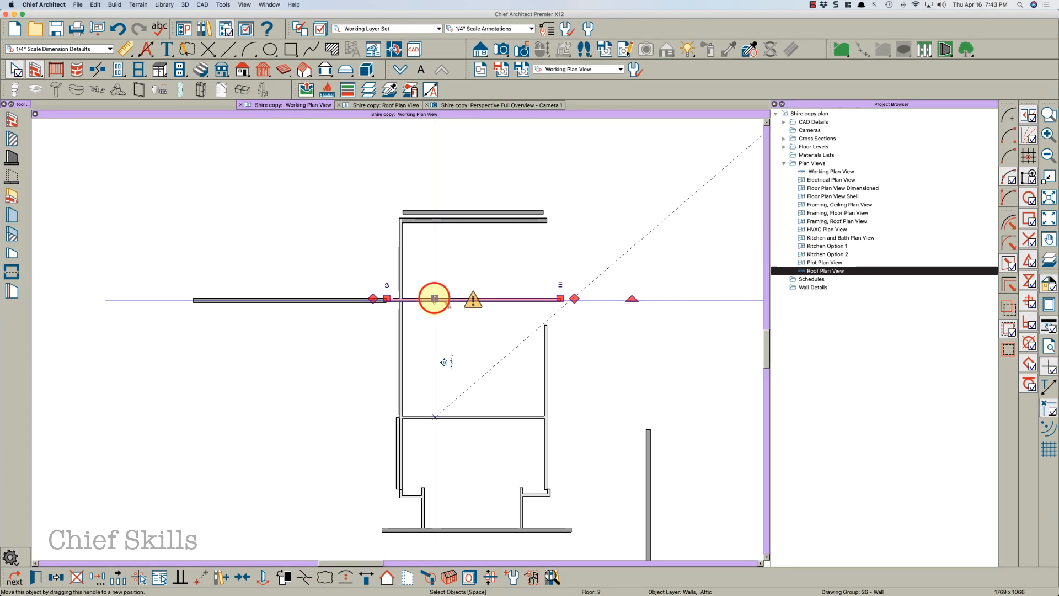
{"action": "left_click_drag", "start_coordinate": [435, 299], "coordinate": [442, 208]}
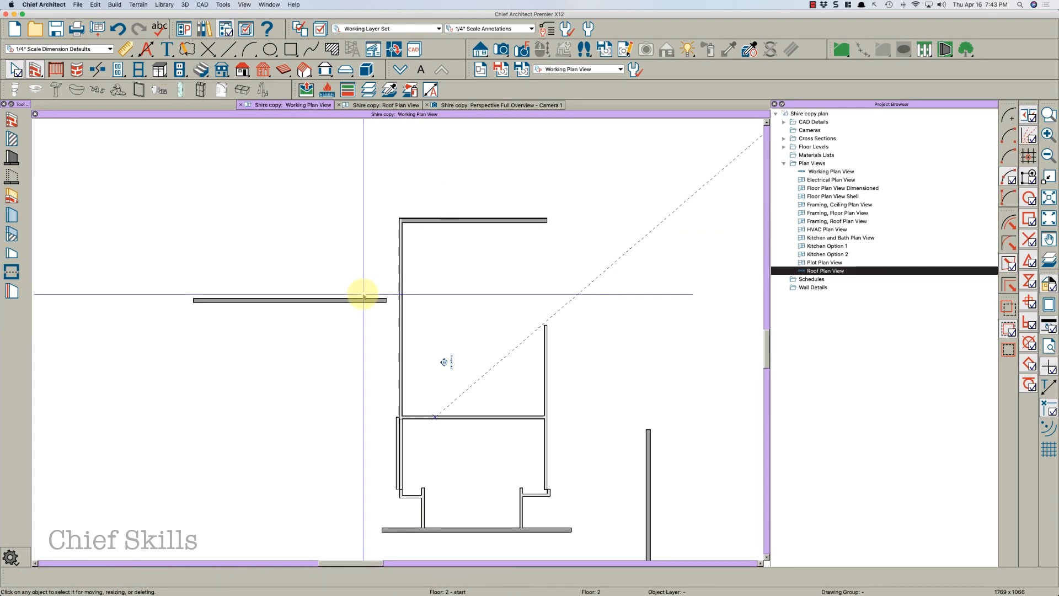
{"action": "scroll", "coordinate": [426, 281], "scroll_direction": "down", "scroll_amount": 4}
{"action": "scroll", "coordinate": [400, 303], "scroll_direction": "up", "scroll_amount": 2}
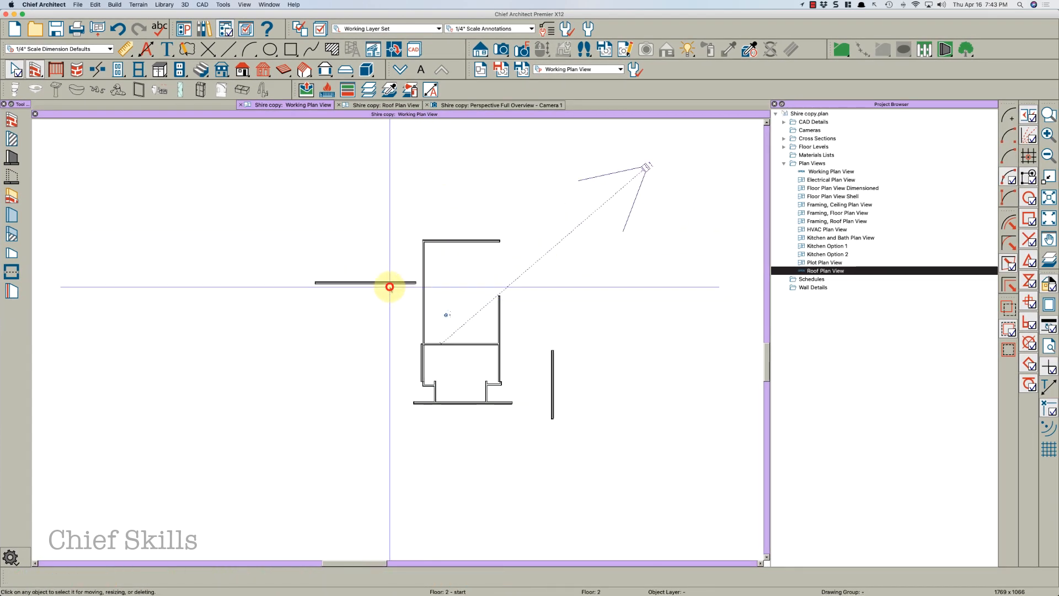
{"action": "left_click", "coordinate": [389, 285]}
{"action": "key", "text": "Delete"}
{"action": "scroll", "coordinate": [419, 364], "scroll_direction": "up", "scroll_amount": 4}
{"action": "left_click", "coordinate": [415, 363]}
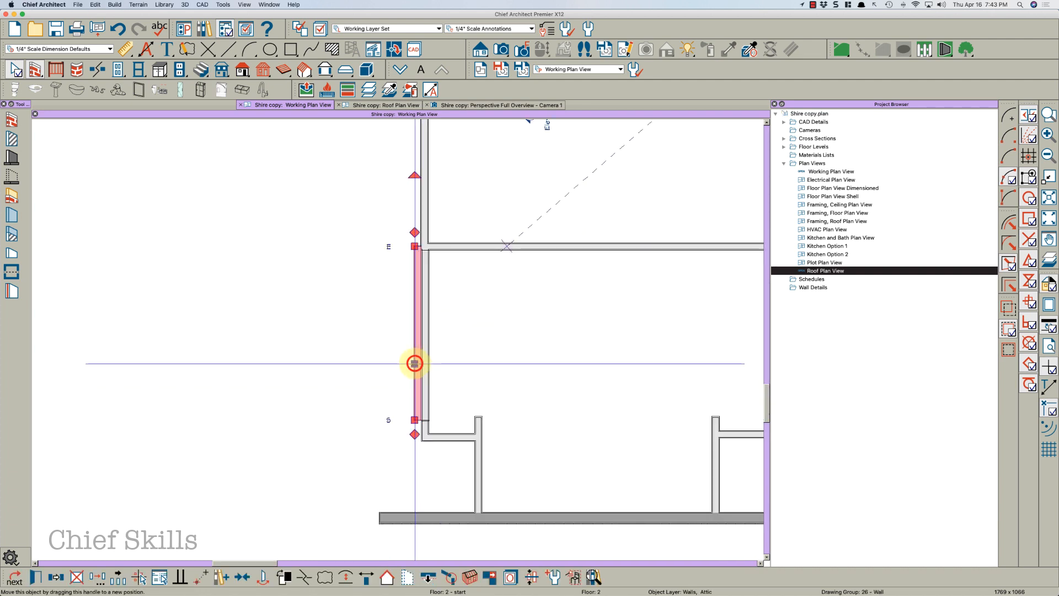
{"action": "key", "text": "Delete"}
Inspect the attic wall along the entry's left side by selecting it and its end handles
{"action": "scroll", "coordinate": [358, 360], "scroll_direction": "down", "scroll_amount": 1}
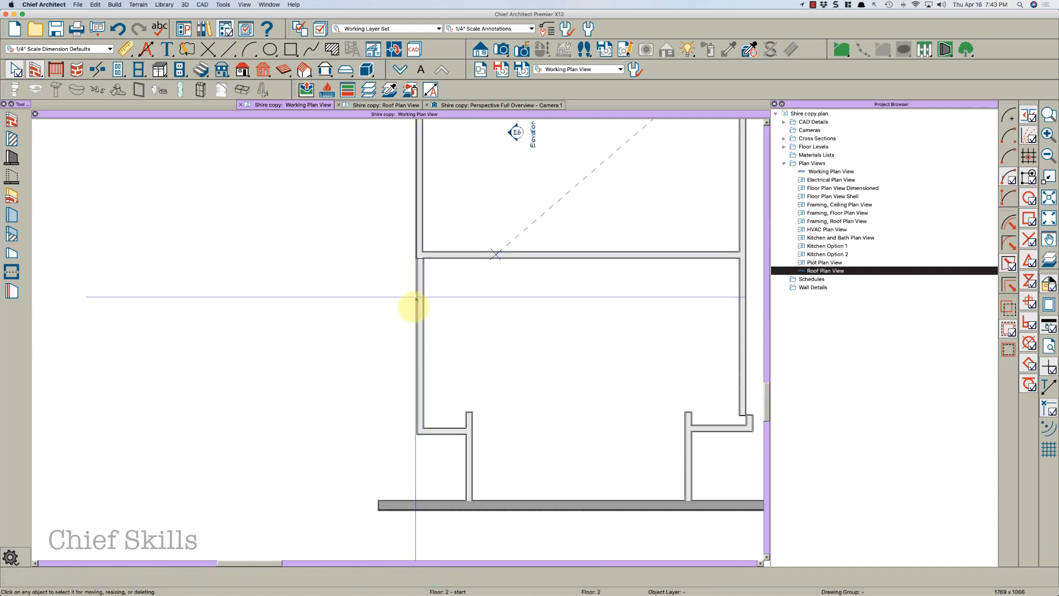
{"action": "left_click", "coordinate": [426, 332]}
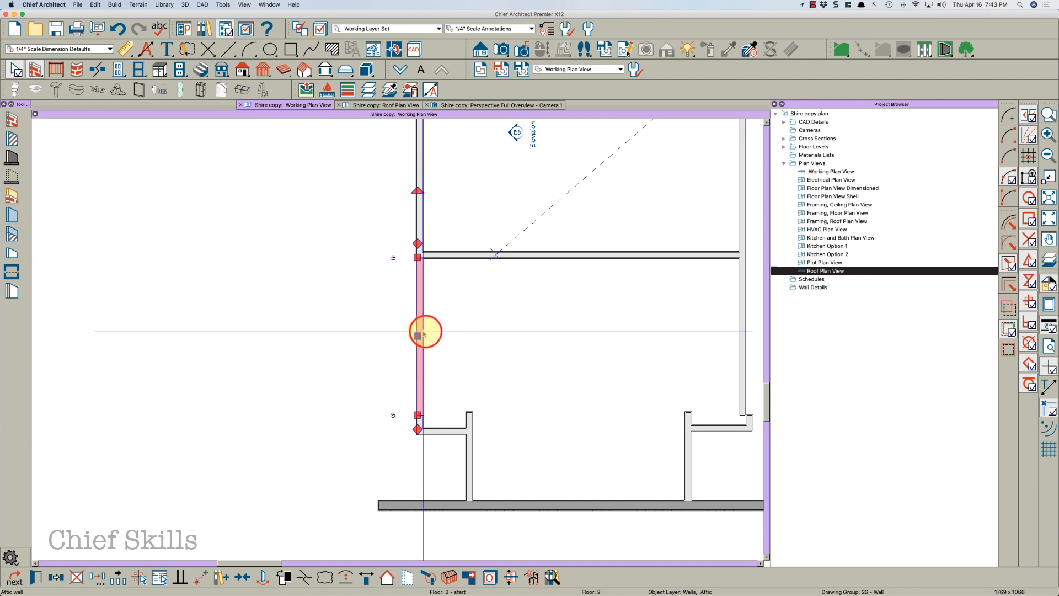
{"action": "left_click_drag", "start_coordinate": [423, 335], "coordinate": [416, 237]}
{"action": "key", "text": "Escape"}
{"action": "scroll", "coordinate": [380, 299], "scroll_direction": "down", "scroll_amount": 1}
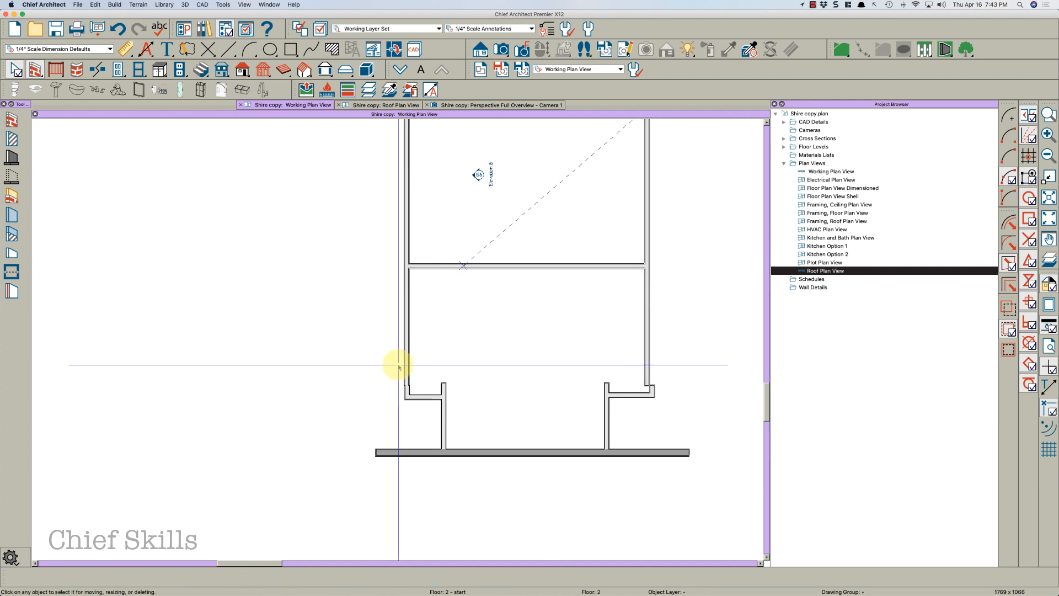
{"action": "scroll", "coordinate": [403, 378], "scroll_direction": "up", "scroll_amount": 2}
{"action": "left_click", "coordinate": [414, 401]}
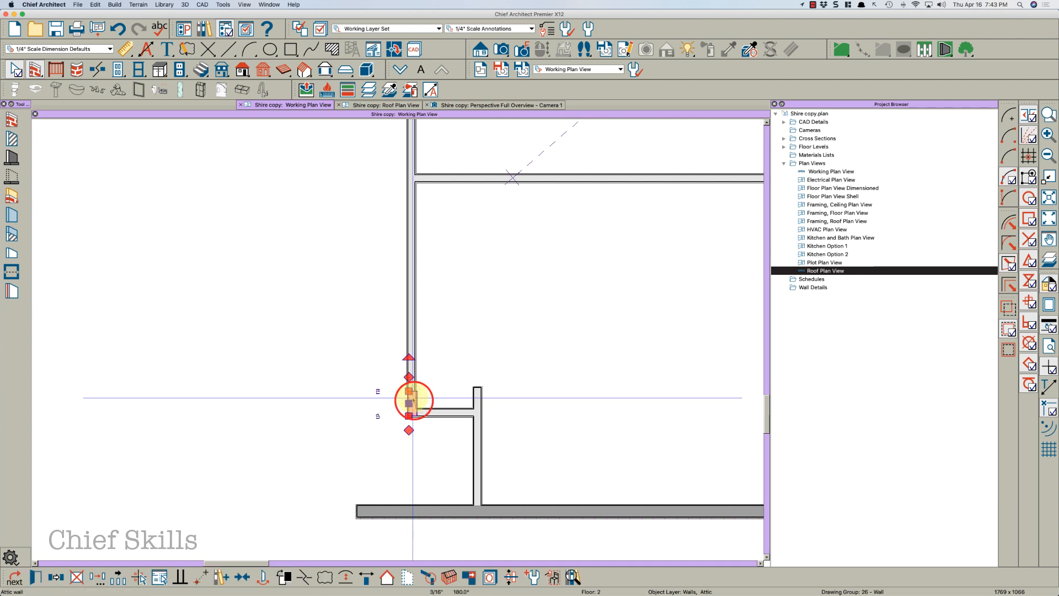
{"action": "left_click", "coordinate": [409, 379]}
{"action": "scroll", "coordinate": [374, 397], "scroll_direction": "down", "scroll_amount": 1}
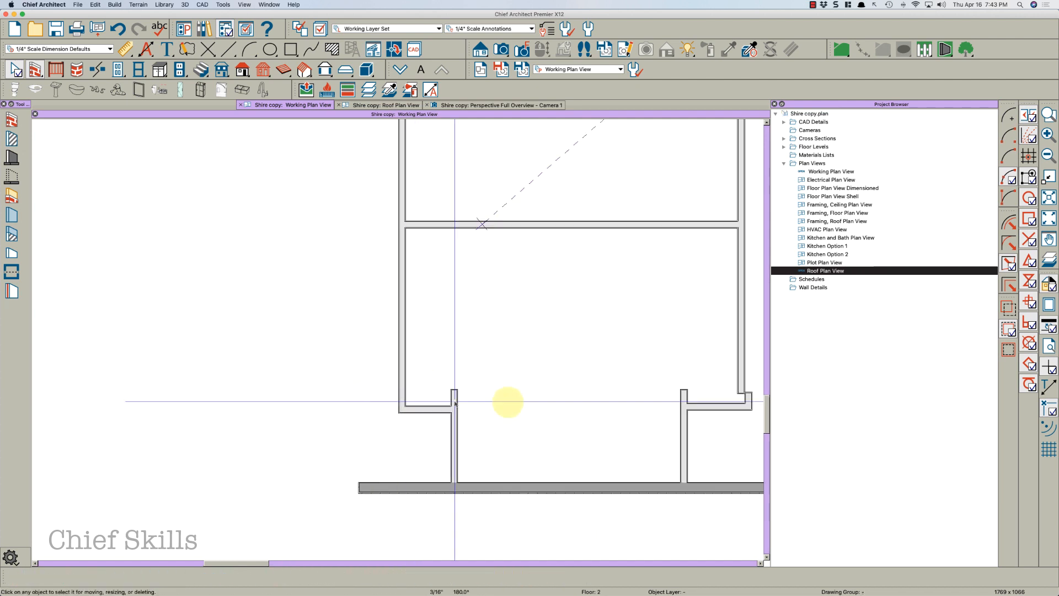
{"action": "scroll", "coordinate": [455, 404], "scroll_direction": "up", "scroll_amount": 1}
Show the reference floor and examine how the attic walls line up with the walls below
{"action": "key", "text": "F9"}
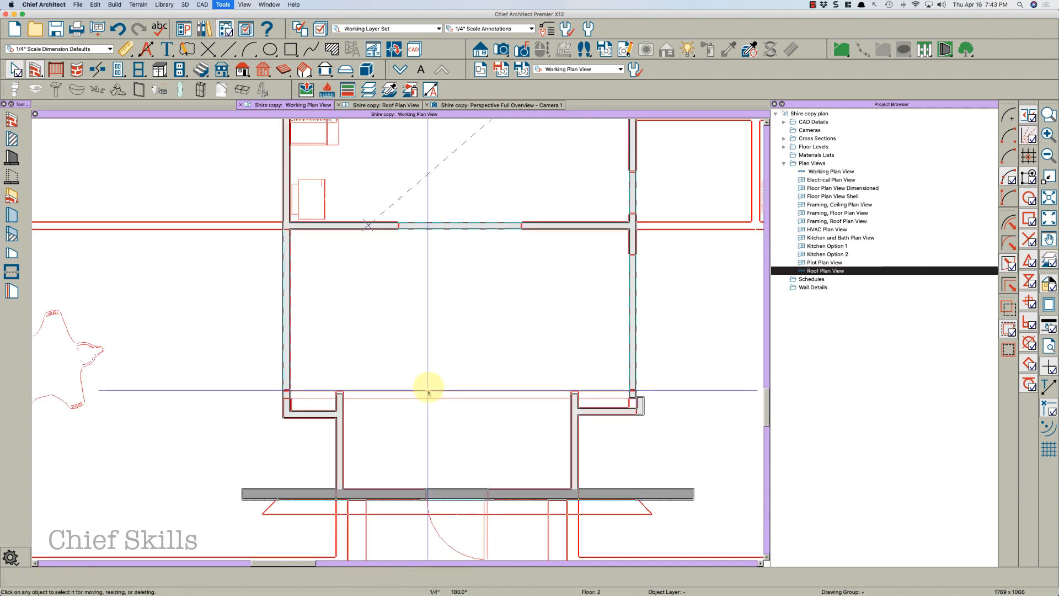
{"action": "middle_click_drag", "start_coordinate": [420, 351], "coordinate": [473, 448]}
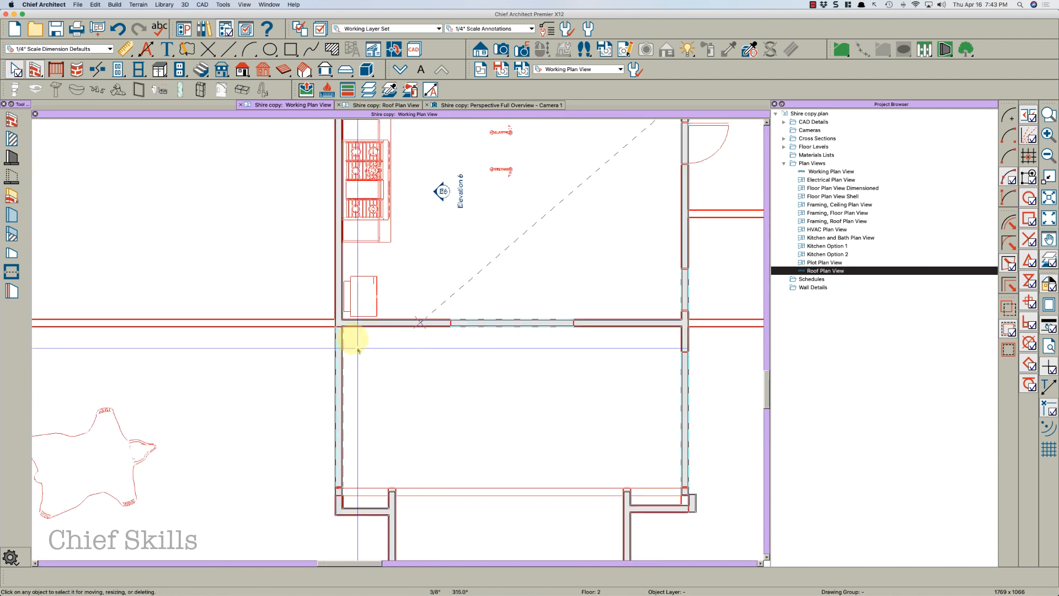
{"action": "left_click", "coordinate": [336, 304]}
{"action": "key", "text": "Escape"}
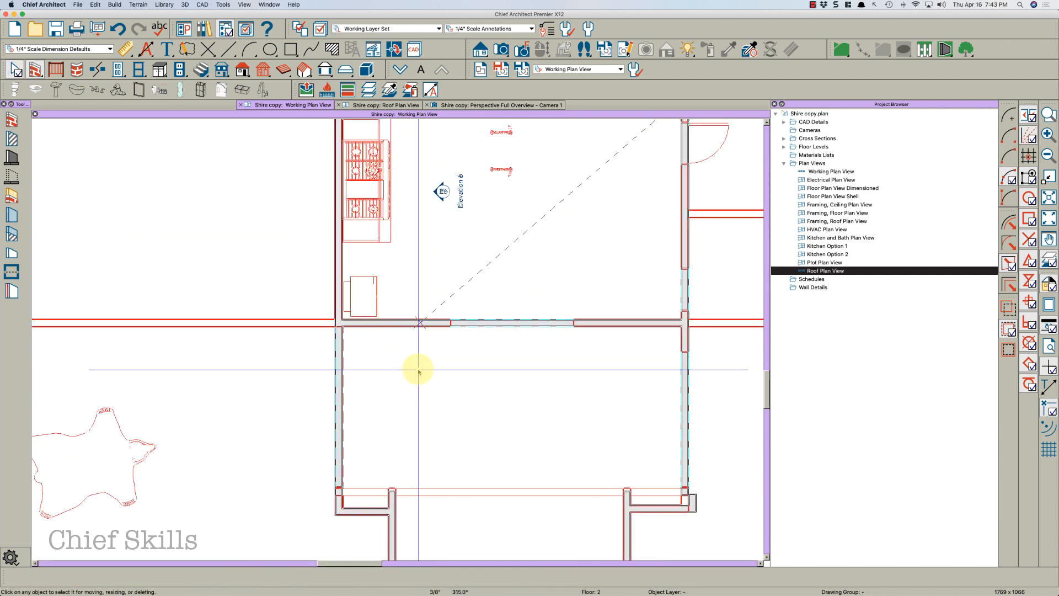
{"action": "scroll", "coordinate": [523, 361], "scroll_direction": "down", "scroll_amount": 1}
{"action": "middle_click_drag", "start_coordinate": [522, 361], "coordinate": [447, 405]}
{"action": "scroll", "coordinate": [446, 404], "scroll_direction": "down", "scroll_amount": 2}
{"action": "scroll", "coordinate": [498, 398], "scroll_direction": "down", "scroll_amount": 1}
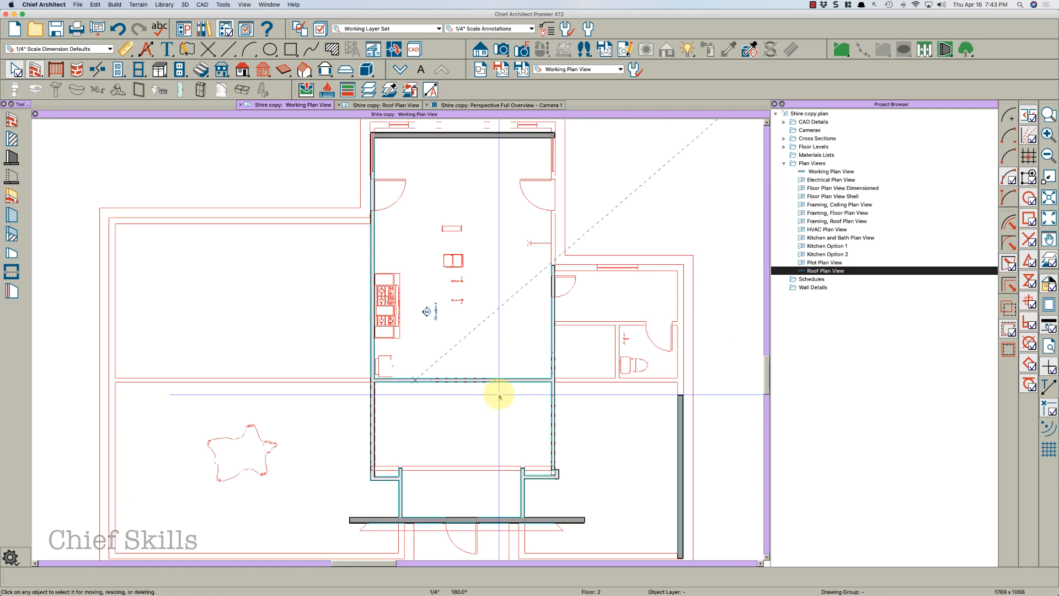
{"action": "middle_click_drag", "start_coordinate": [566, 255], "coordinate": [550, 337]}
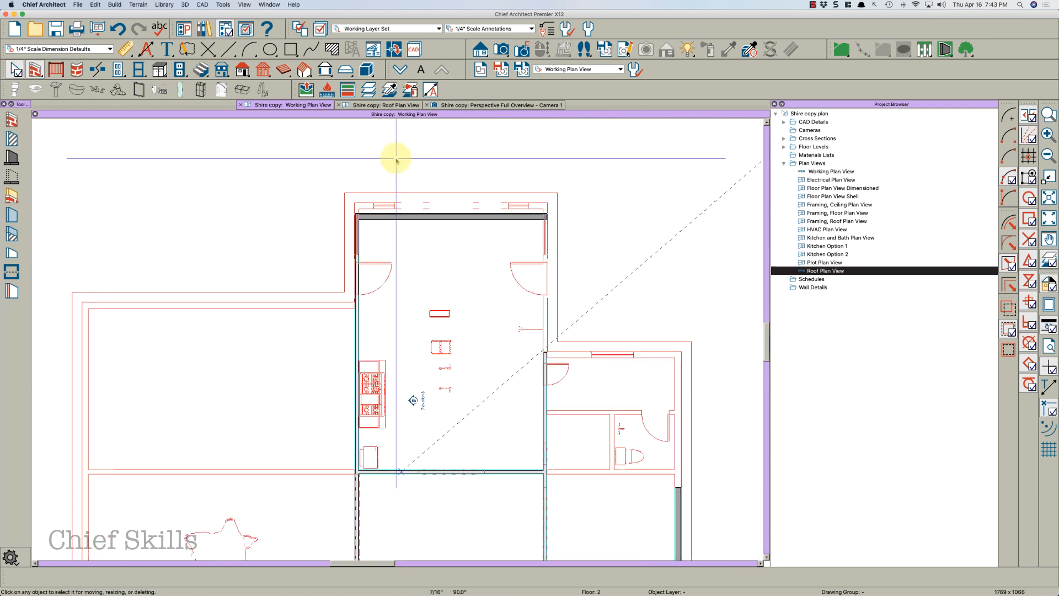
Move the gable attic wall at the far end of the entry up onto the exterior wall line
{"action": "scroll", "coordinate": [397, 193], "scroll_direction": "up", "scroll_amount": 2}
{"action": "left_click", "coordinate": [357, 258]}
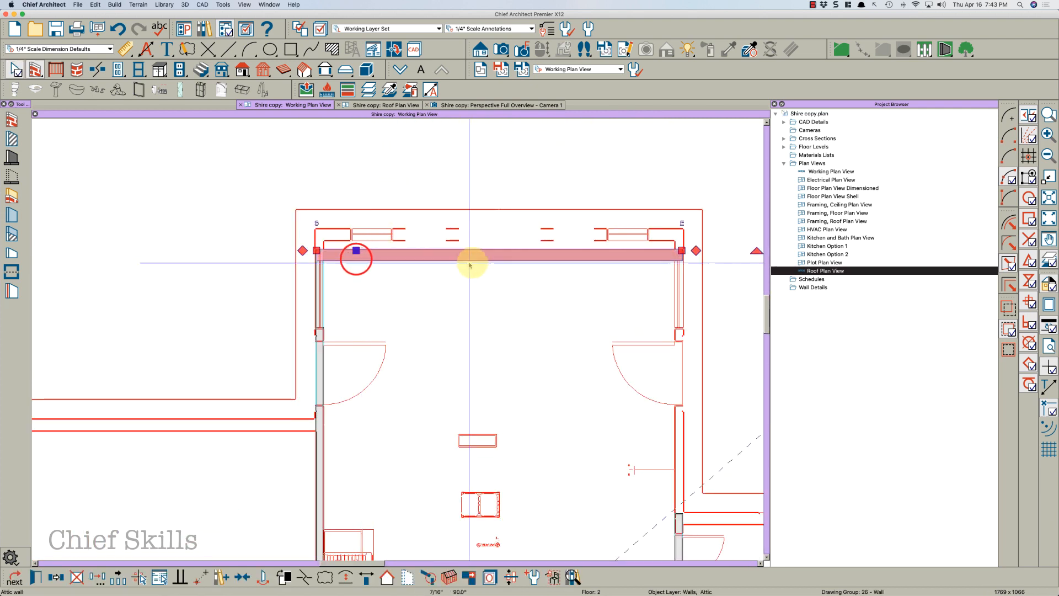
{"action": "key", "text": "Escape"}
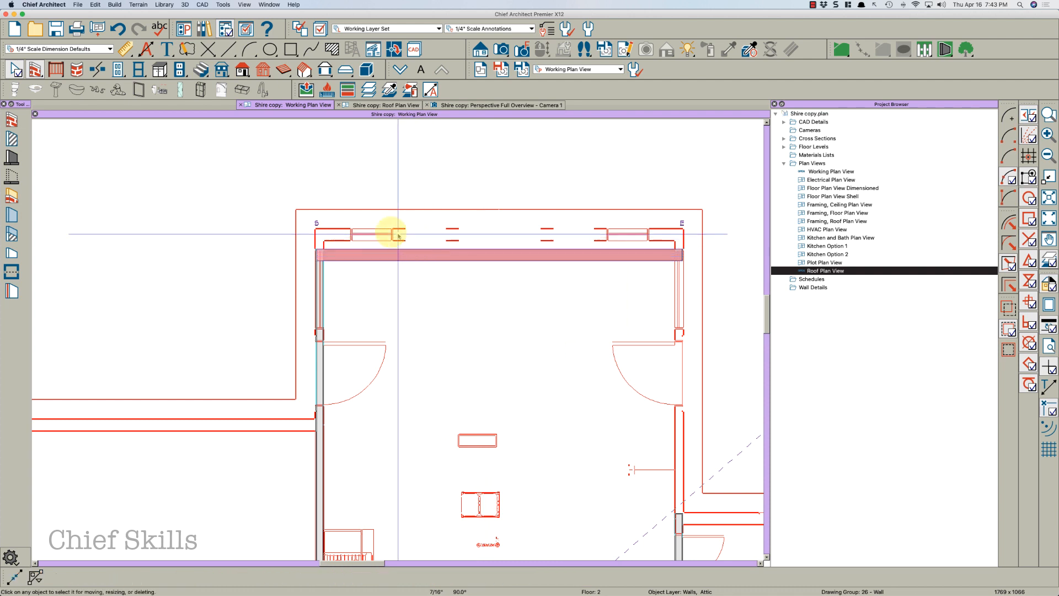
{"action": "left_click", "coordinate": [359, 250]}
{"action": "left_click_drag", "start_coordinate": [358, 249], "coordinate": [350, 230]}
{"action": "key", "text": "Escape"}
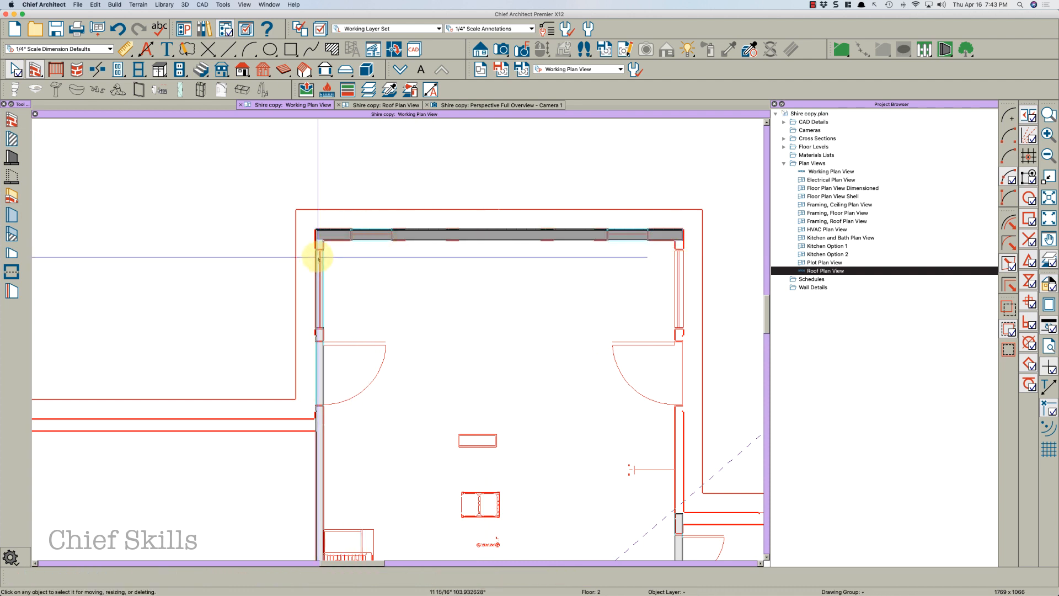
Open the left attic wall's specification, review its Foundation and Wall Type settings, and cancel
{"action": "left_click", "coordinate": [319, 243]}
{"action": "scroll", "coordinate": [321, 243], "scroll_direction": "down", "scroll_amount": 2}
{"action": "scroll", "coordinate": [331, 240], "scroll_direction": "down", "scroll_amount": 3}
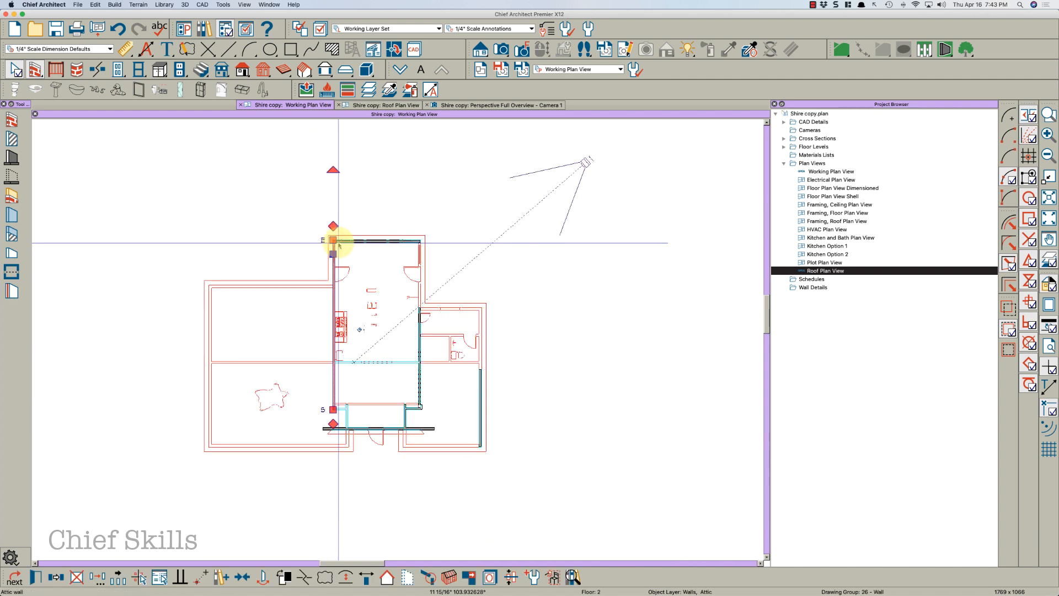
{"action": "scroll", "coordinate": [331, 289], "scroll_direction": "up", "scroll_amount": 4}
{"action": "key", "text": "Escape"}
{"action": "left_click", "coordinate": [326, 284]}
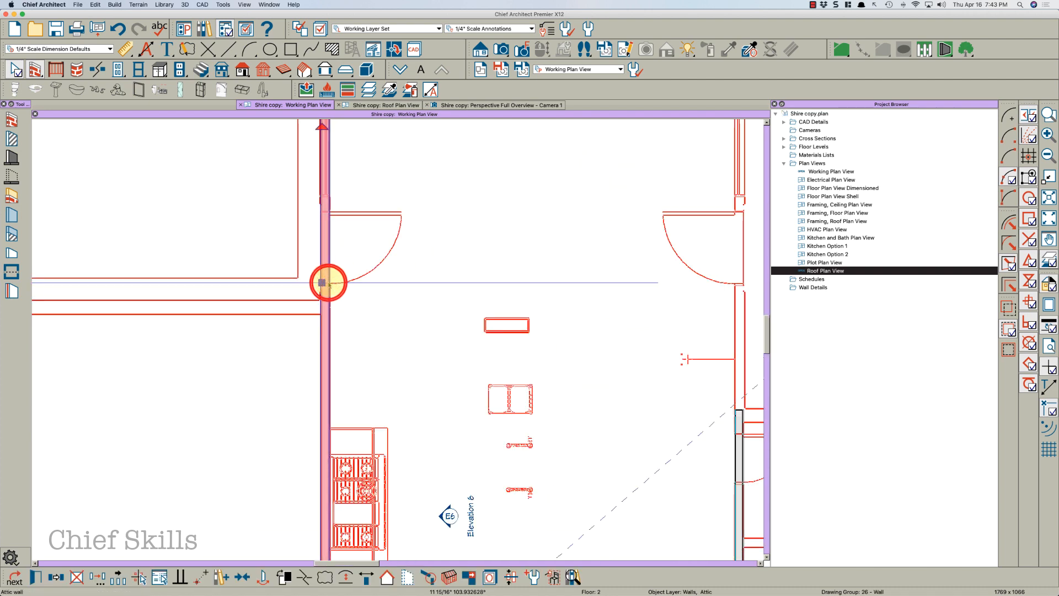
{"action": "double_click", "coordinate": [330, 277]}
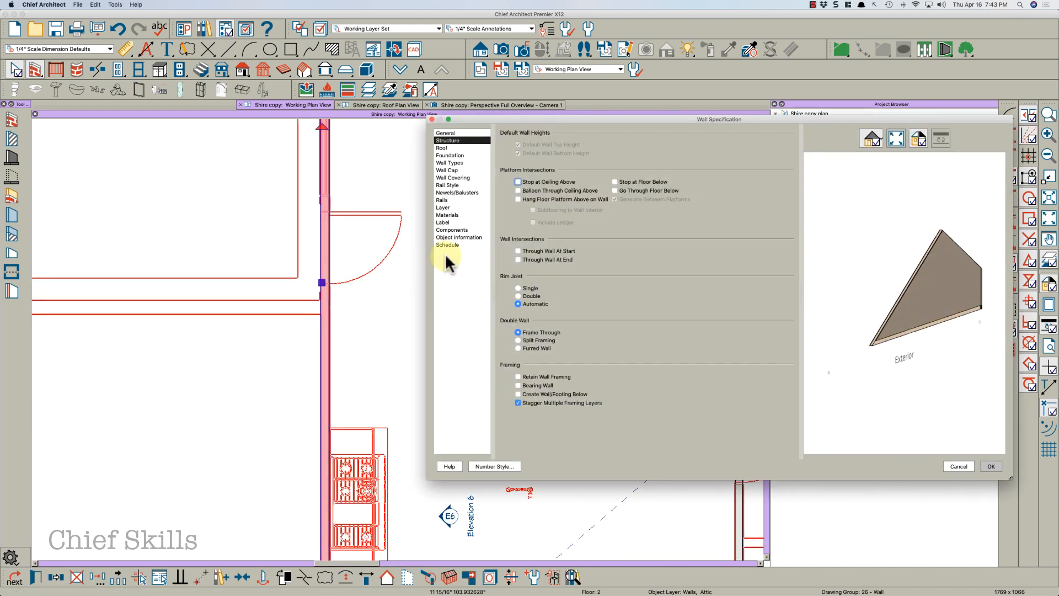
{"action": "left_click", "coordinate": [456, 155]}
{"action": "left_click", "coordinate": [459, 160]}
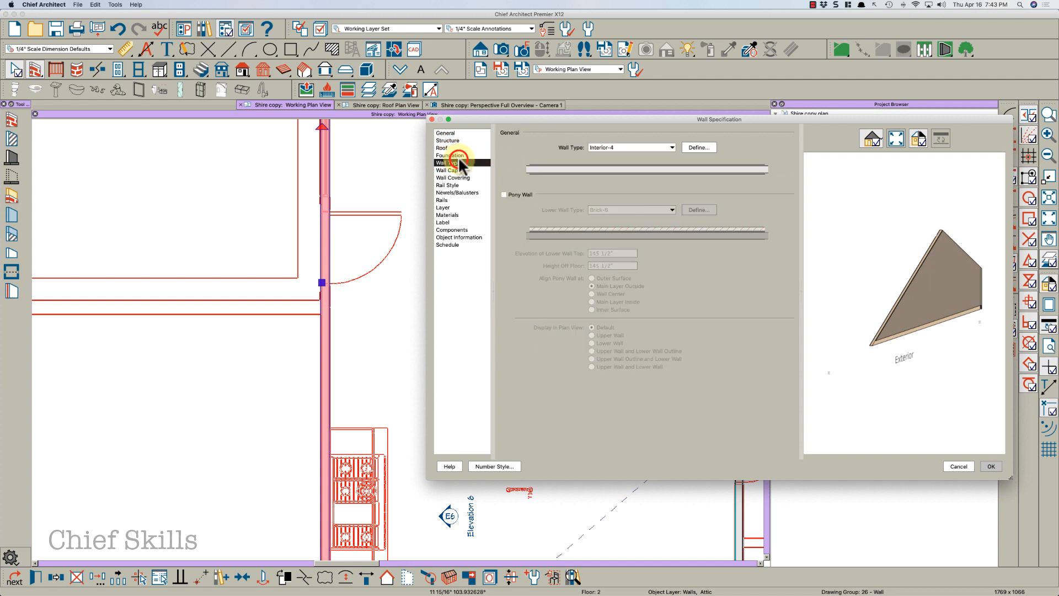
{"action": "key", "text": "Escape"}
{"action": "key", "text": "Escape"}
Shorten the left attic wall of the entry by moving its upper end down
{"action": "scroll", "coordinate": [354, 220], "scroll_direction": "down", "scroll_amount": 3}
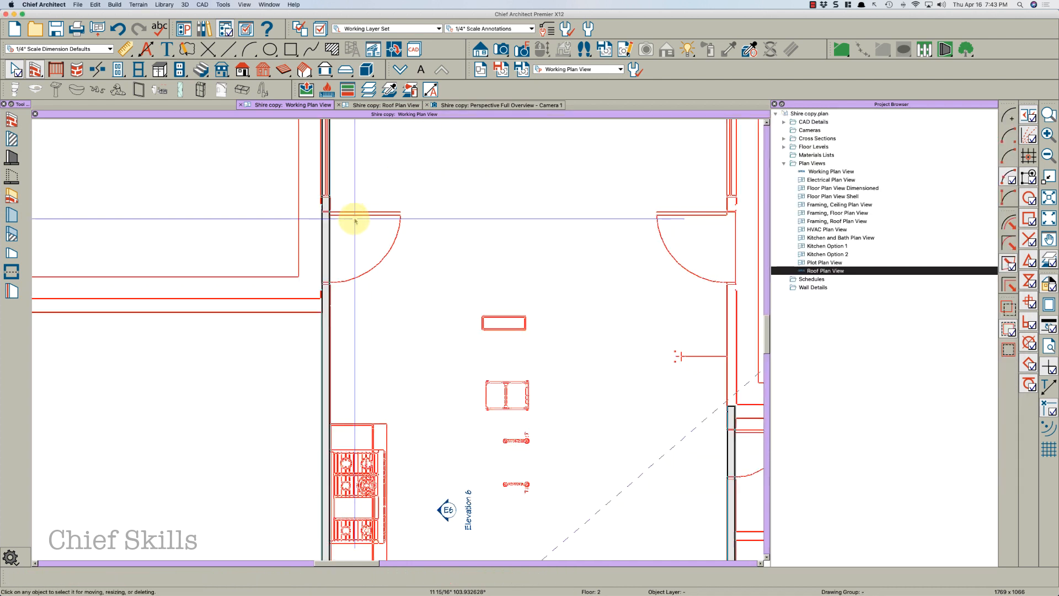
{"action": "left_click", "coordinate": [331, 299]}
{"action": "scroll", "coordinate": [331, 299], "scroll_direction": "down", "scroll_amount": 5}
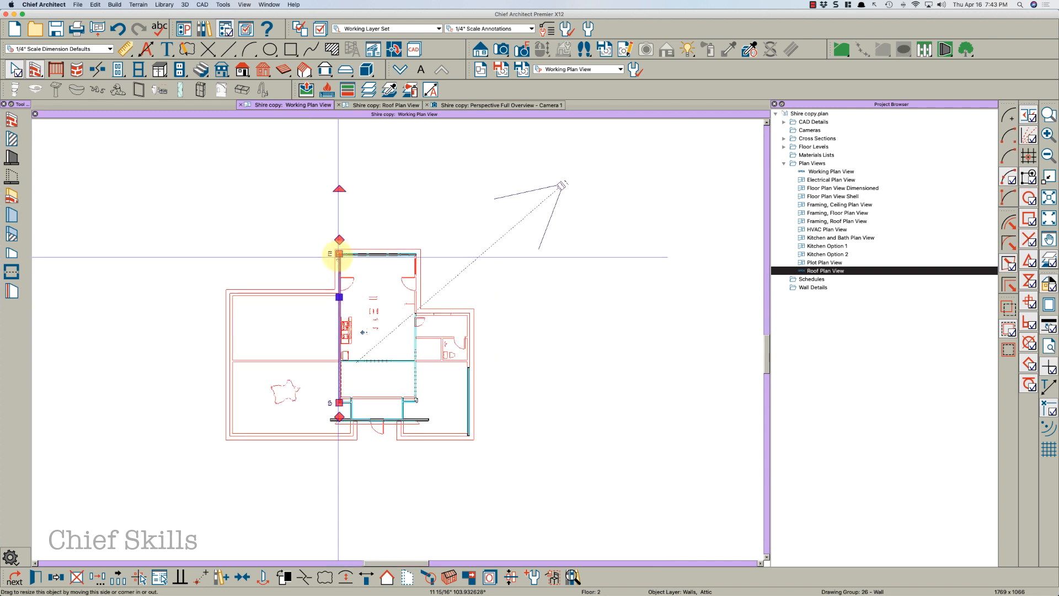
{"action": "left_click_drag", "start_coordinate": [338, 254], "coordinate": [336, 291]}
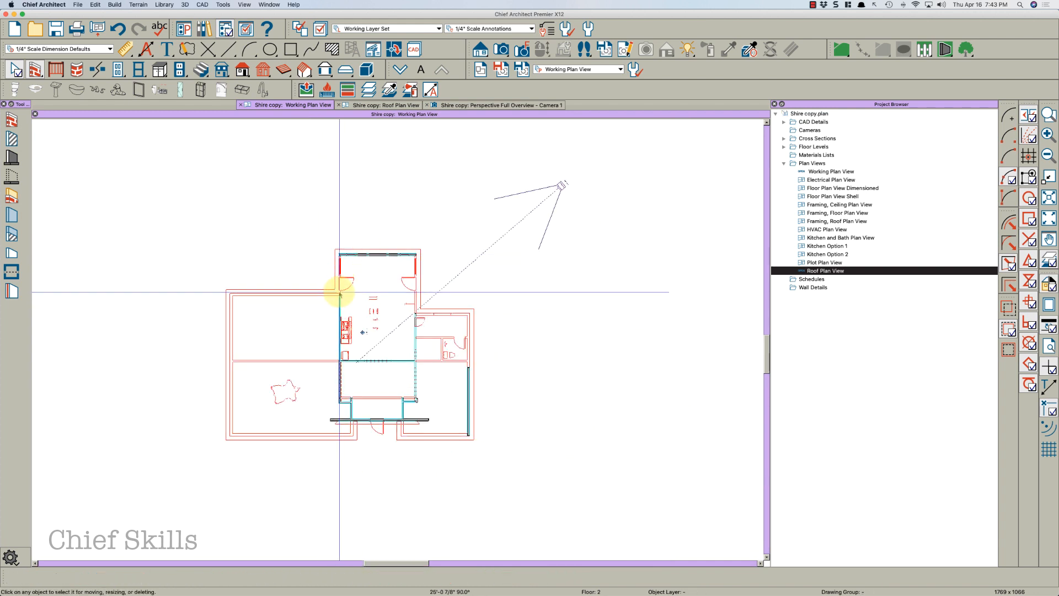
Compare the entry's left wall on the floor below, then return and inspect the wall and its window on the upper floor
{"action": "scroll", "coordinate": [348, 240], "scroll_direction": "up", "scroll_amount": 2}
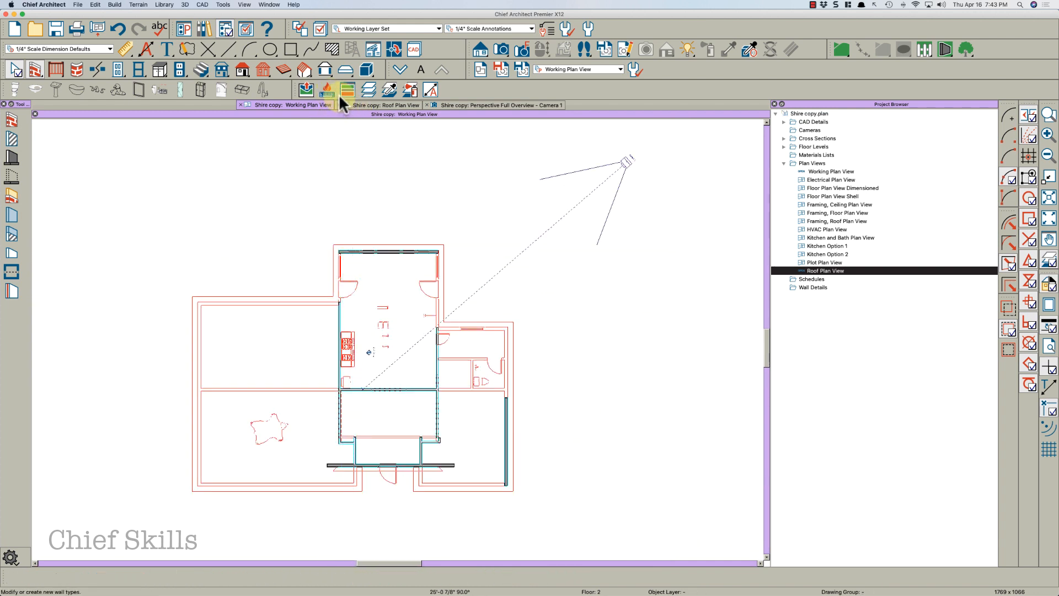
{"action": "left_click", "coordinate": [402, 71]}
{"action": "scroll", "coordinate": [341, 275], "scroll_direction": "up", "scroll_amount": 4}
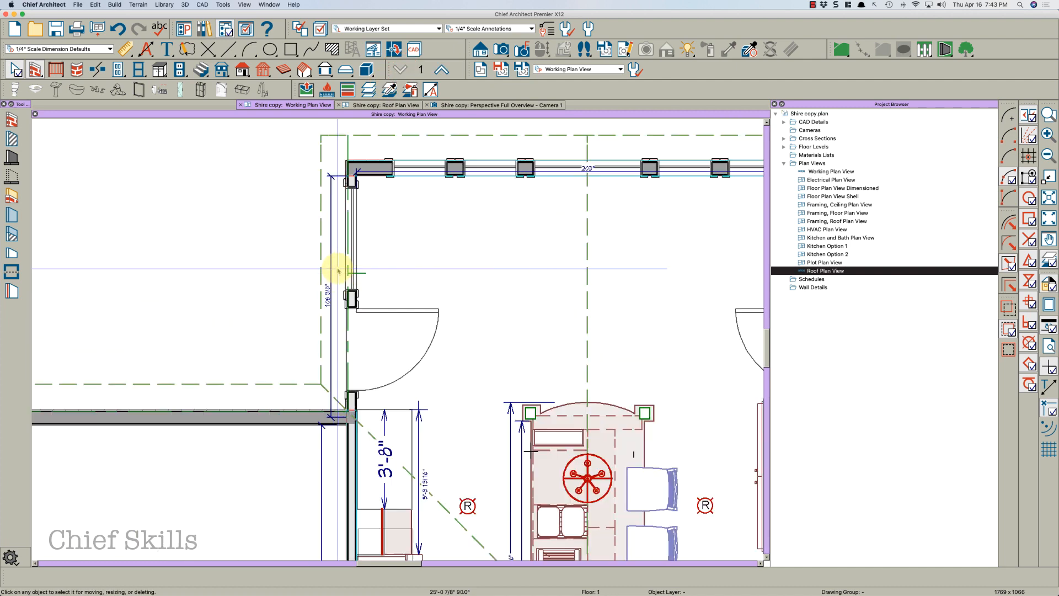
{"action": "left_click", "coordinate": [352, 301]}
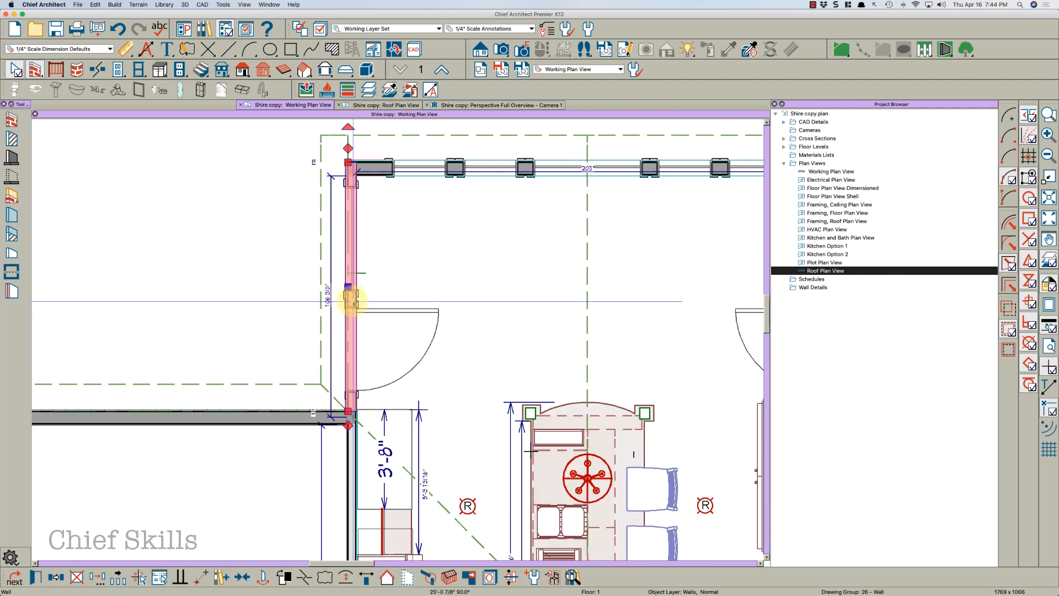
{"action": "left_click", "coordinate": [441, 70]}
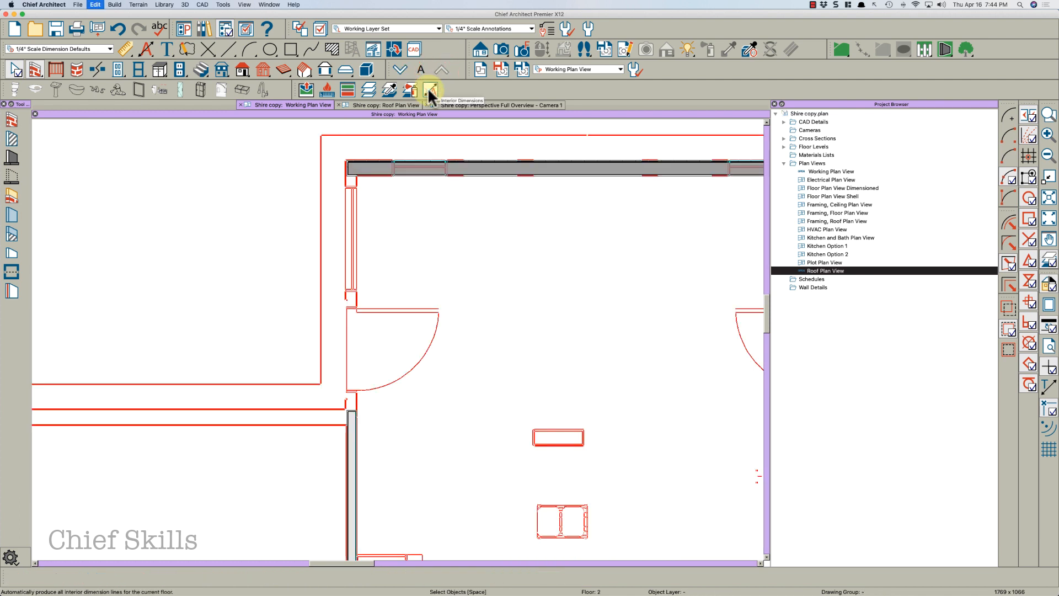
{"action": "left_click", "coordinate": [350, 292]}
{"action": "left_click", "coordinate": [350, 213]}
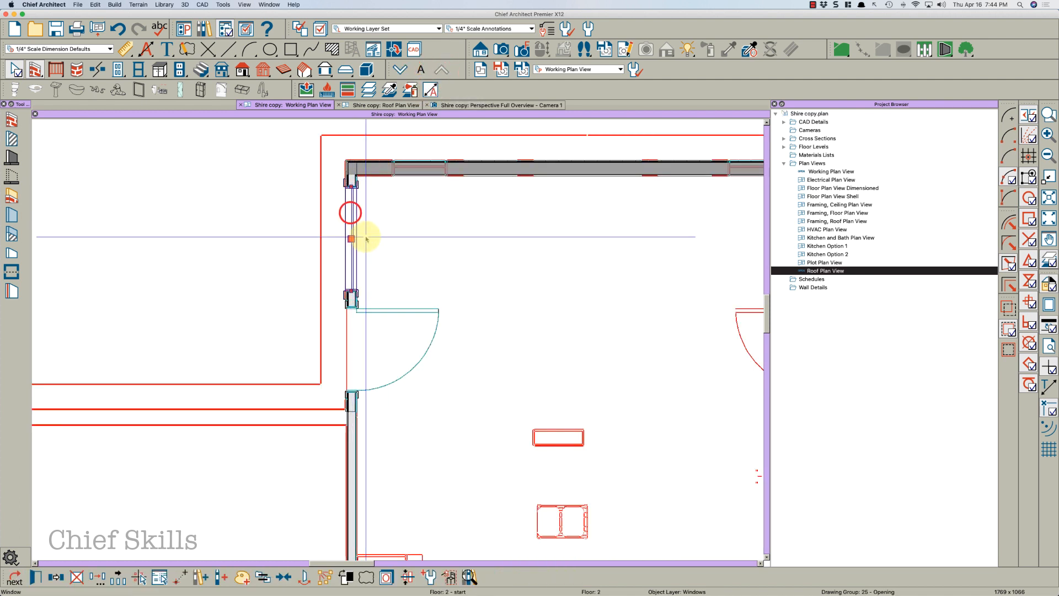
{"action": "key", "text": "Escape"}
{"action": "left_click", "coordinate": [350, 348]}
{"action": "key", "text": "Escape"}
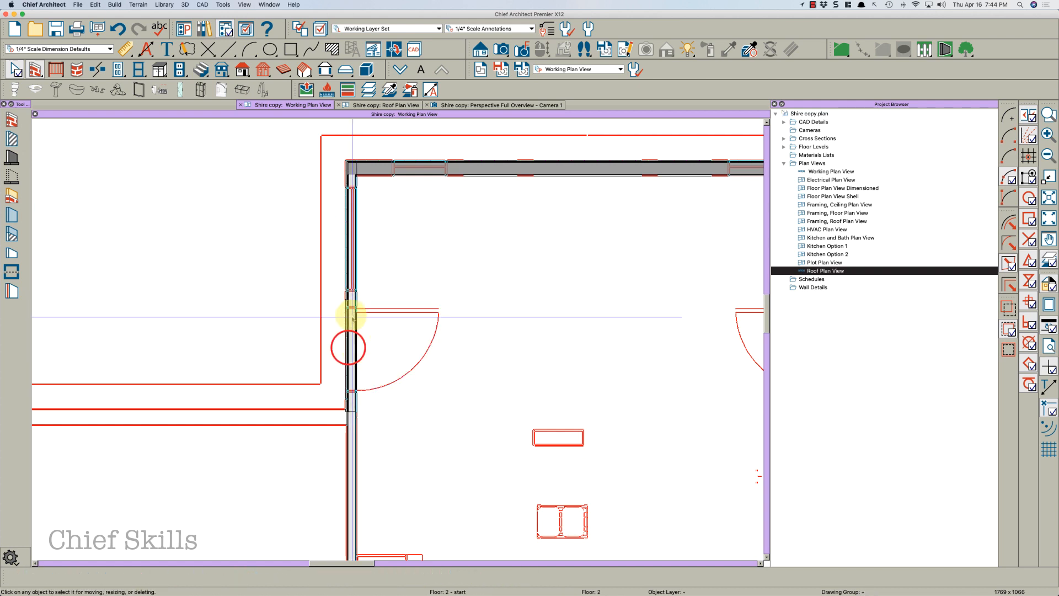
Make the entry's left wall an attic wall with No Room Definition and No Locate enabled
{"action": "left_click", "coordinate": [349, 287]}
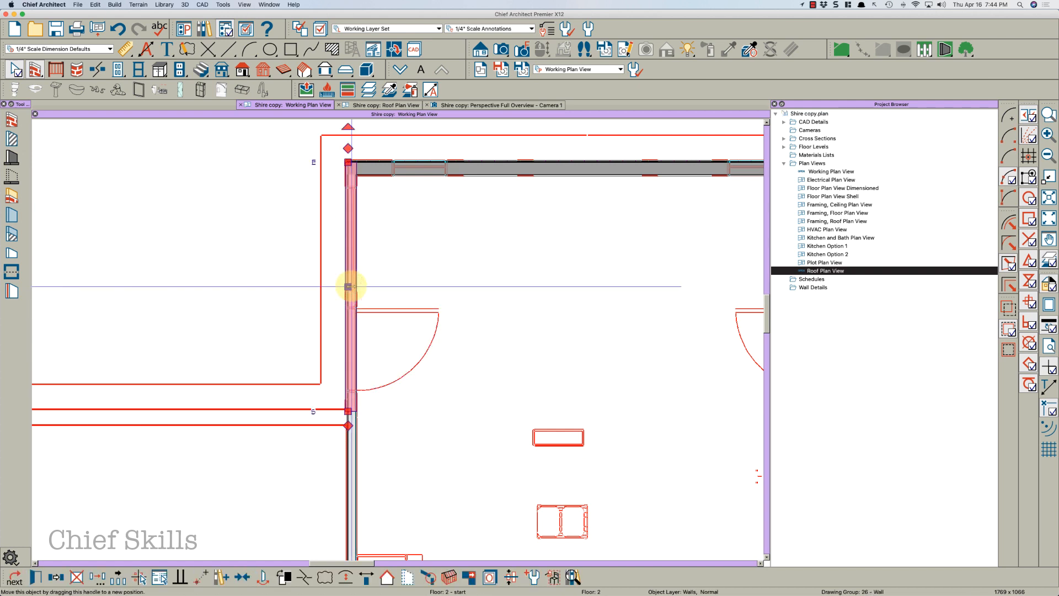
{"action": "double_click", "coordinate": [364, 210]}
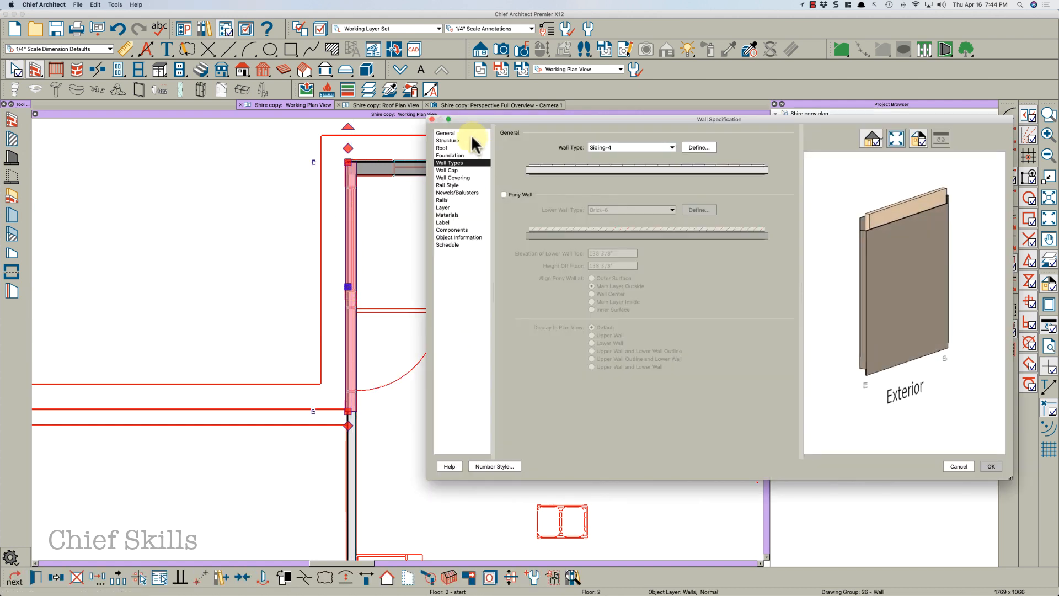
{"action": "left_click", "coordinate": [447, 133]}
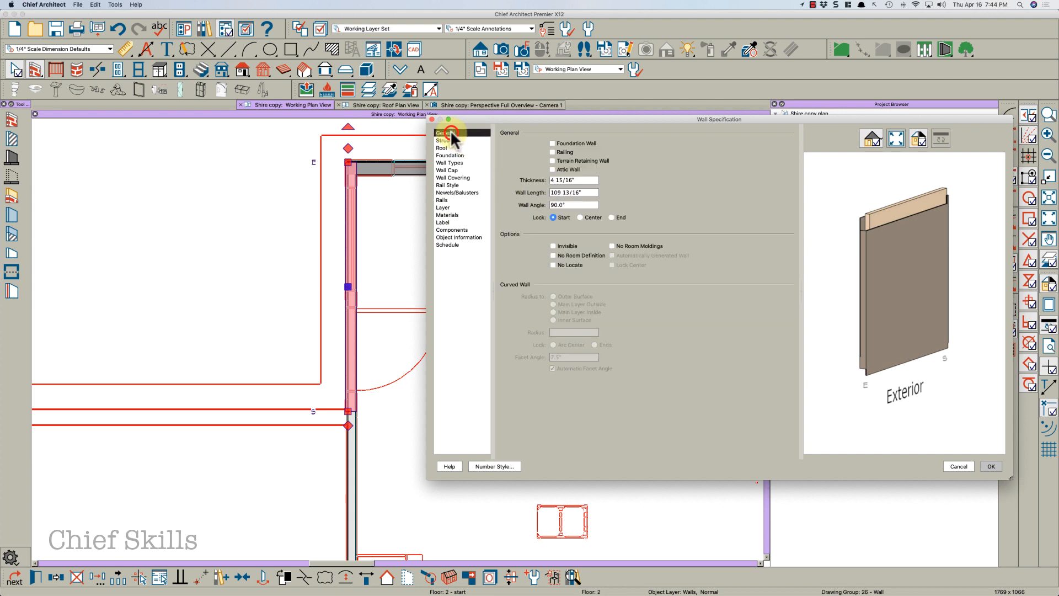
{"action": "left_click", "coordinate": [563, 254]}
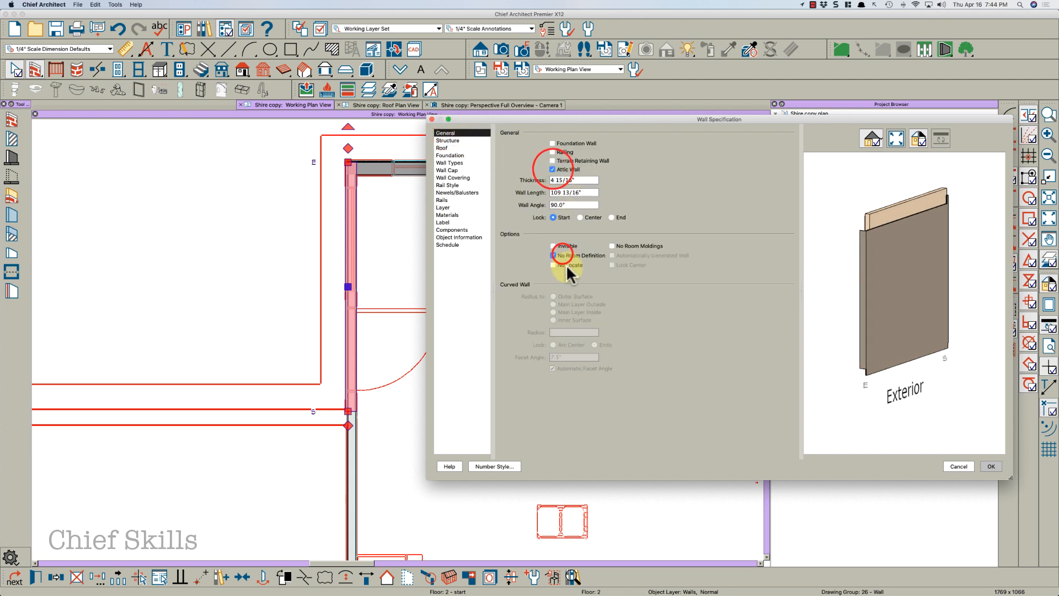
{"action": "left_click", "coordinate": [568, 265]}
{"action": "left_click", "coordinate": [991, 466]}
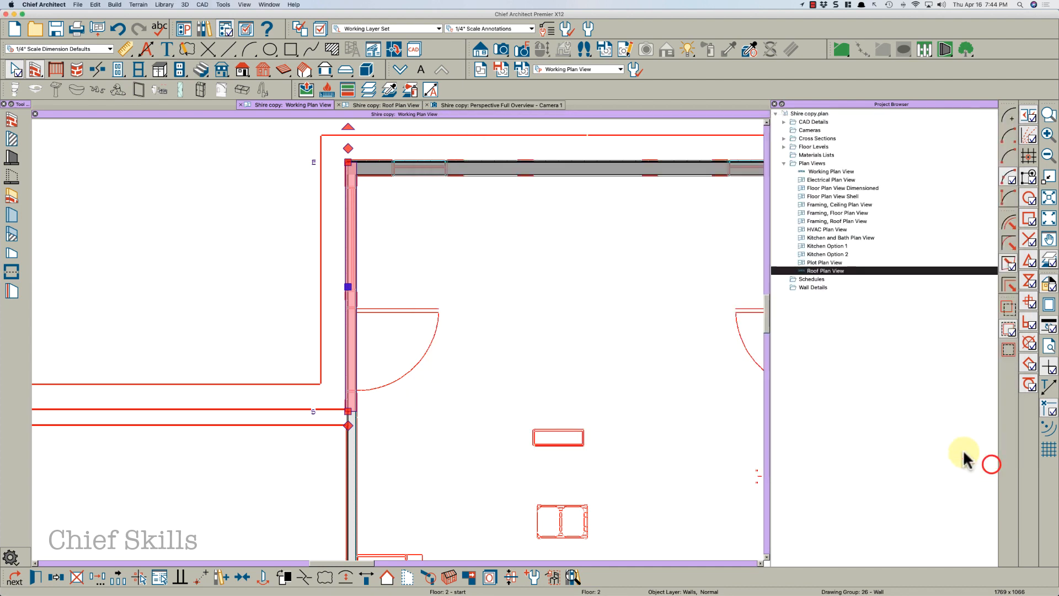
{"action": "key", "text": "Escape"}
Check the attic wall settings of the entry's left and end walls
{"action": "scroll", "coordinate": [302, 261], "scroll_direction": "down", "scroll_amount": 3}
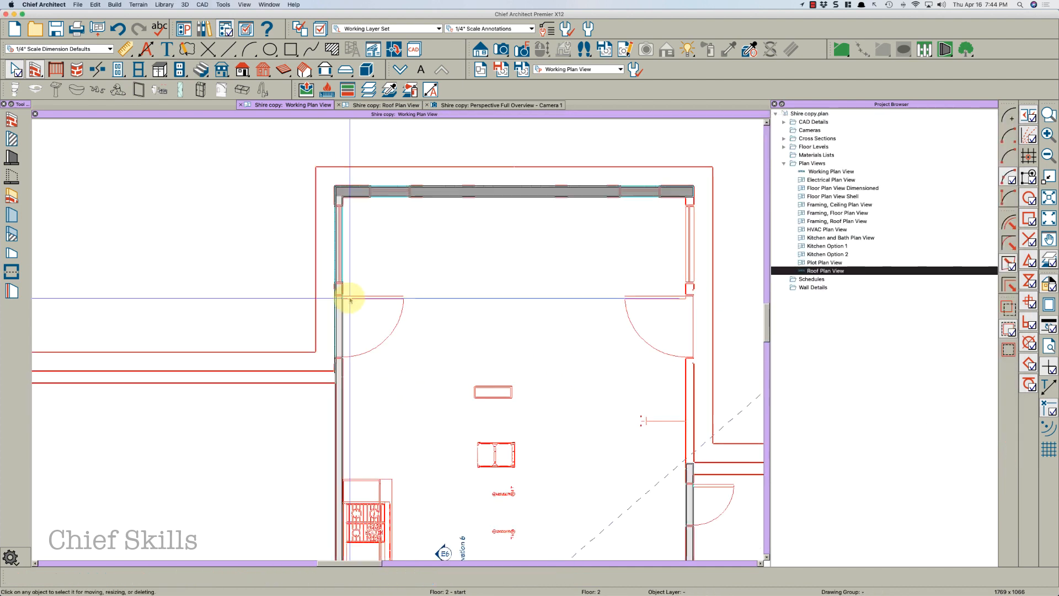
{"action": "left_click", "coordinate": [340, 315]}
{"action": "double_click", "coordinate": [341, 315]}
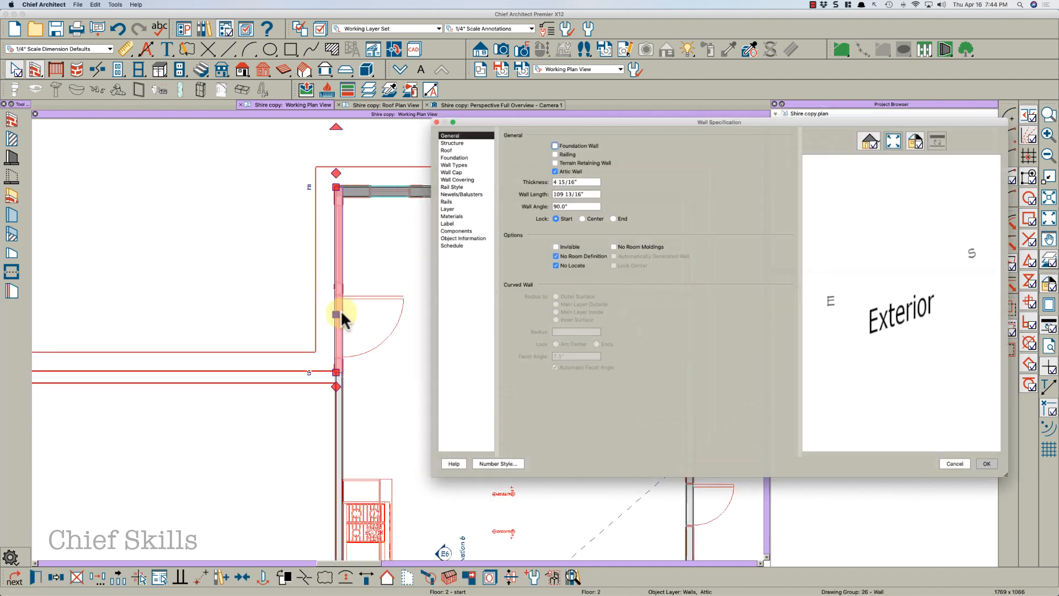
{"action": "key", "text": "Escape"}
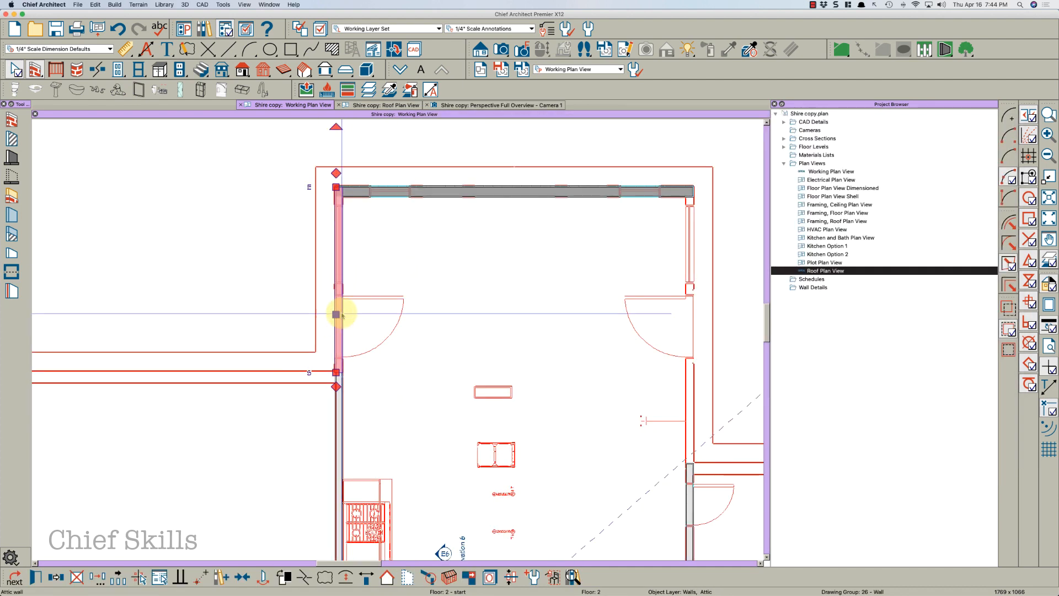
{"action": "left_click", "coordinate": [55, 575]}
{"action": "left_click", "coordinate": [55, 578]}
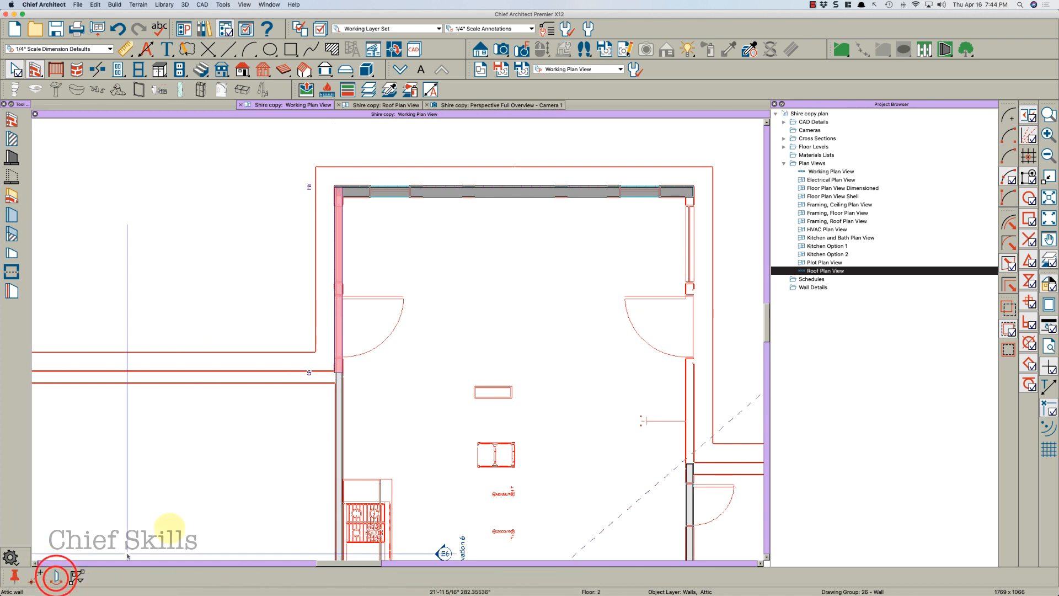
{"action": "left_click", "coordinate": [512, 192]}
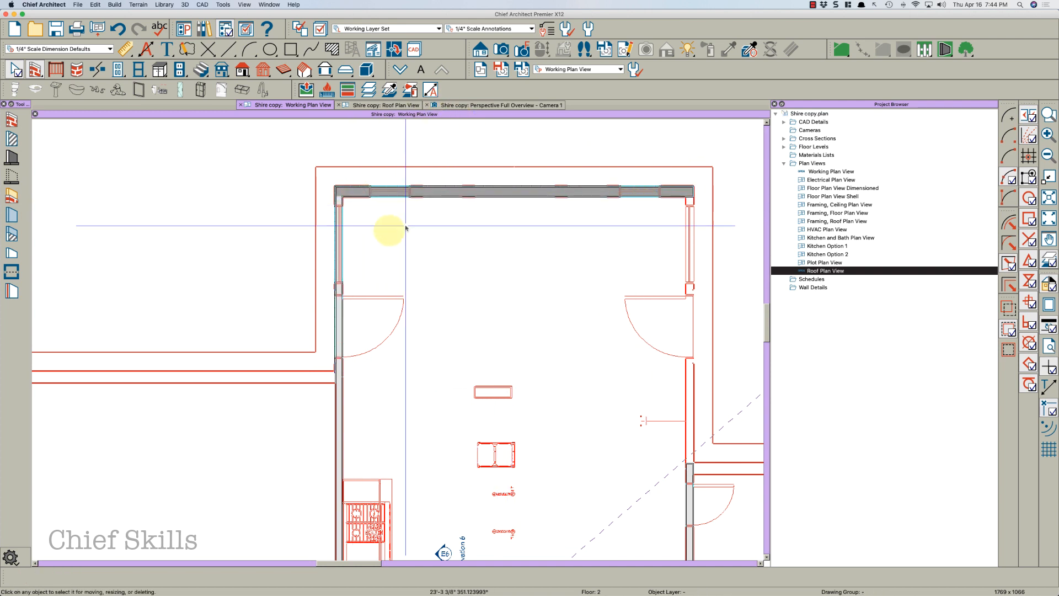
{"action": "scroll", "coordinate": [369, 247], "scroll_direction": "down", "scroll_amount": 1}
{"action": "scroll", "coordinate": [538, 302], "scroll_direction": "down", "scroll_amount": 3}
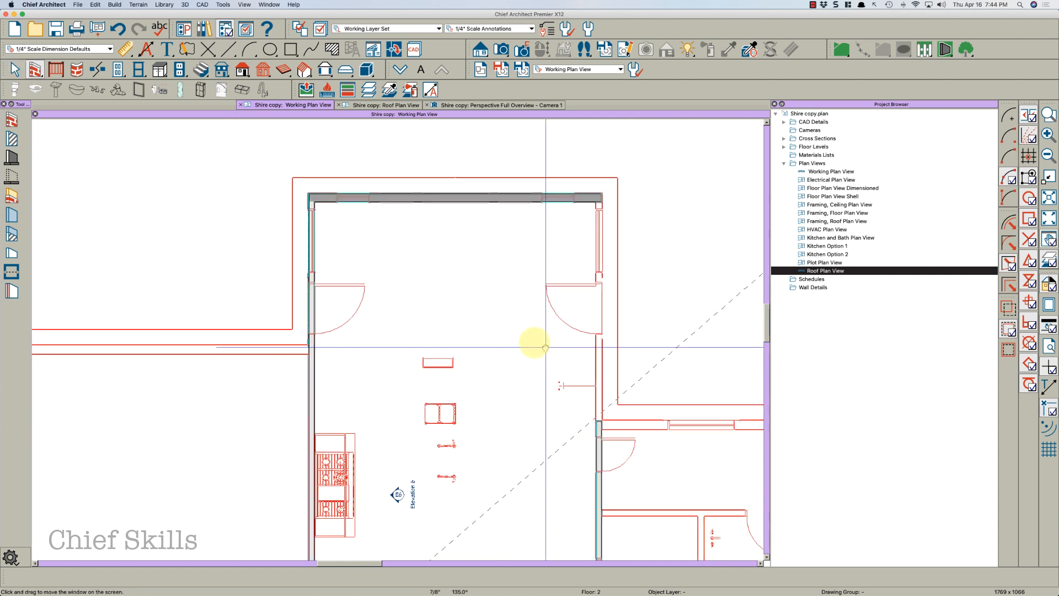
{"action": "scroll", "coordinate": [412, 289], "scroll_direction": "up", "scroll_amount": 1}
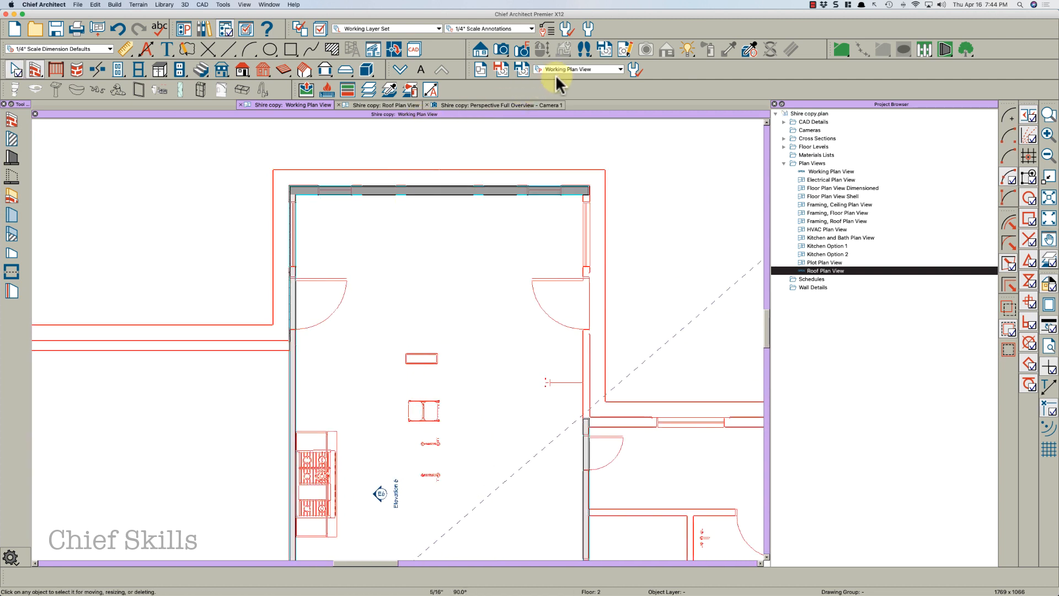
Draw a vertical reference line down the center of the entry on the first floor
{"action": "left_click", "coordinate": [401, 69]}
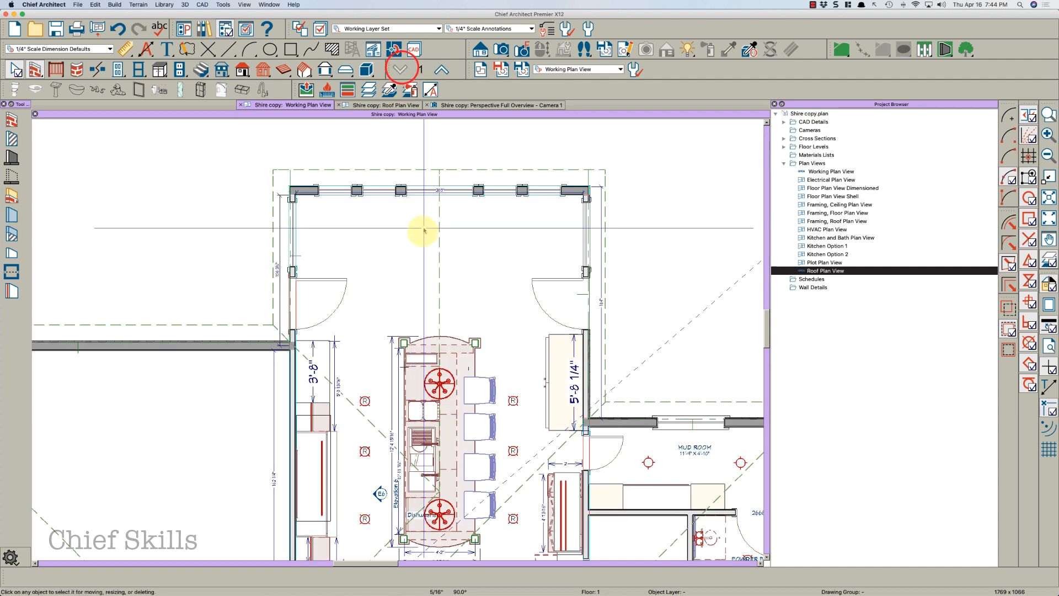
{"action": "key", "text": "l"}
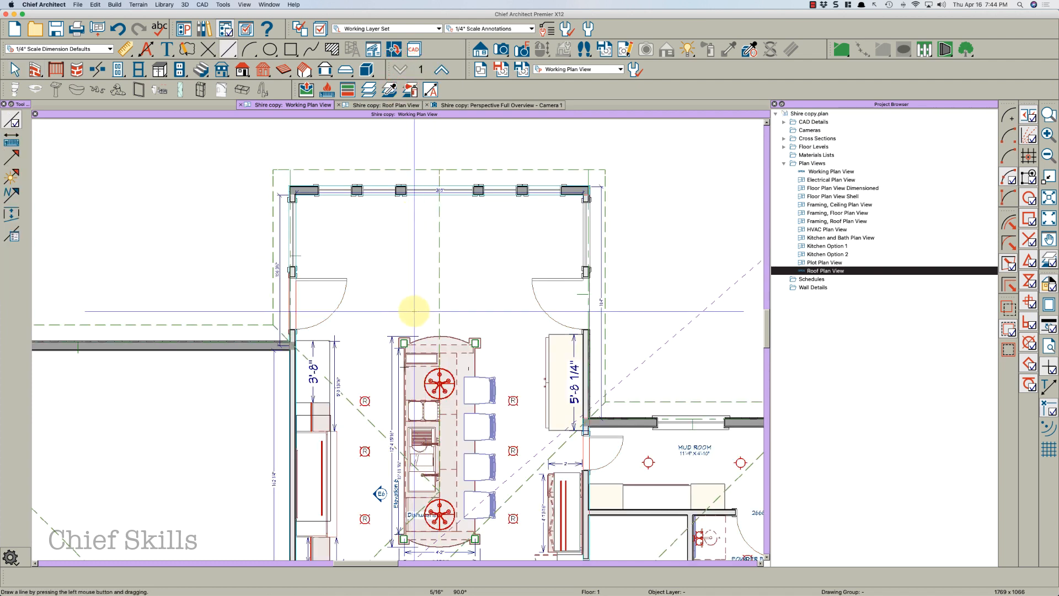
{"action": "left_click_drag", "start_coordinate": [414, 312], "coordinate": [410, 125]}
{"action": "key", "text": "space"}
{"action": "left_click", "coordinate": [414, 145]}
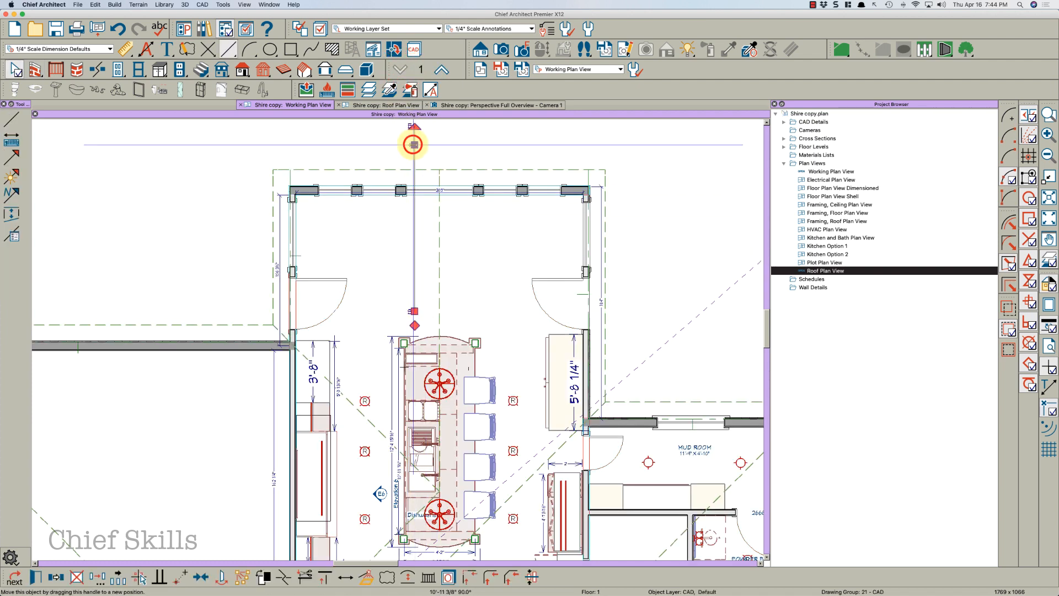
{"action": "key", "text": "c"}
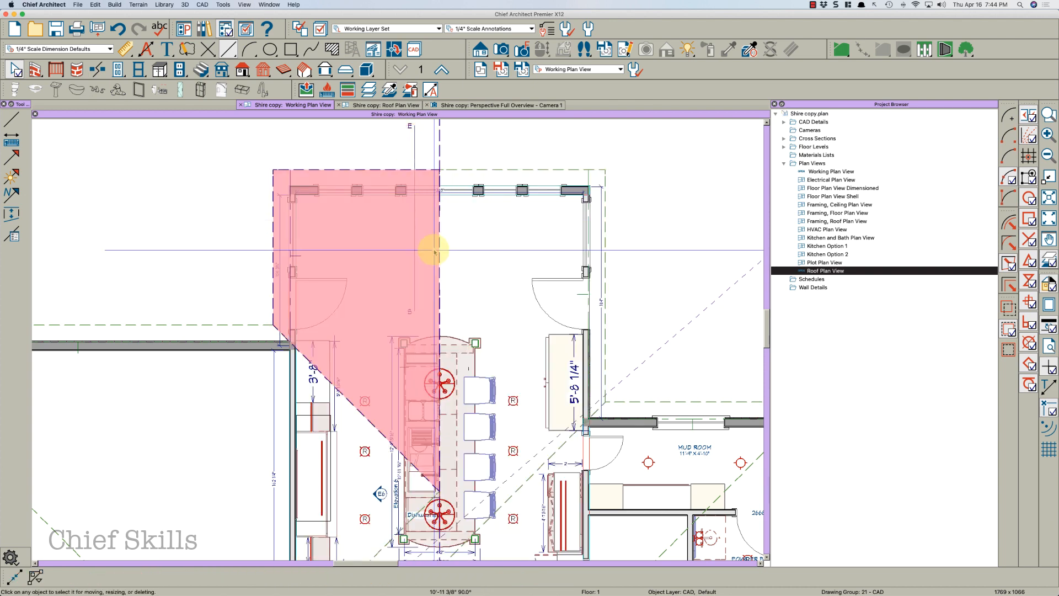
Turn off display of the Roof Planes layer
{"action": "left_click", "coordinate": [465, 170]}
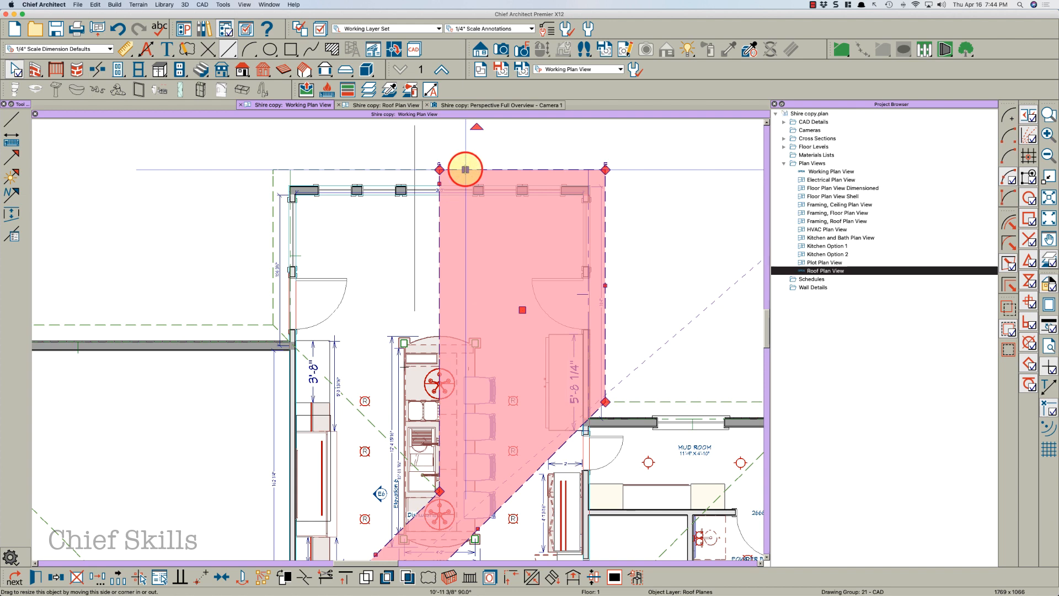
{"action": "key", "text": "l"}
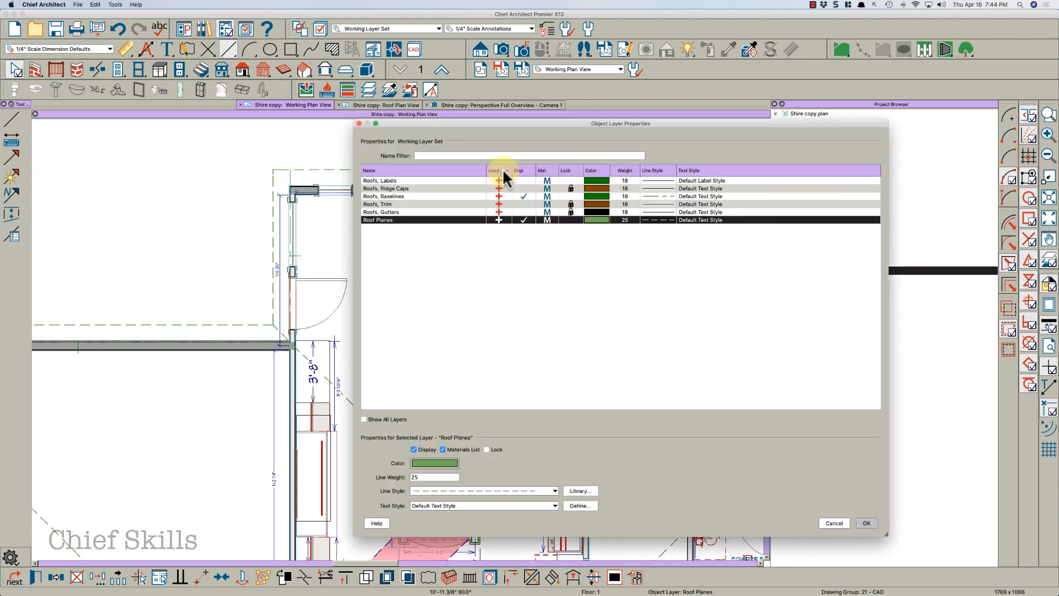
{"action": "left_click", "coordinate": [523, 220]}
{"action": "left_click", "coordinate": [524, 218]}
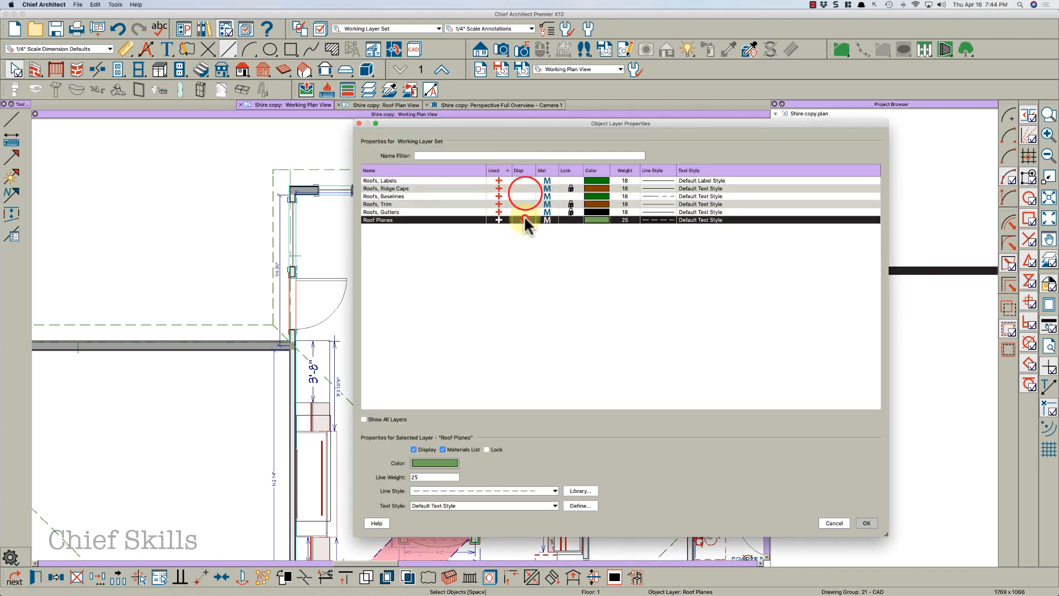
{"action": "left_click", "coordinate": [866, 523]}
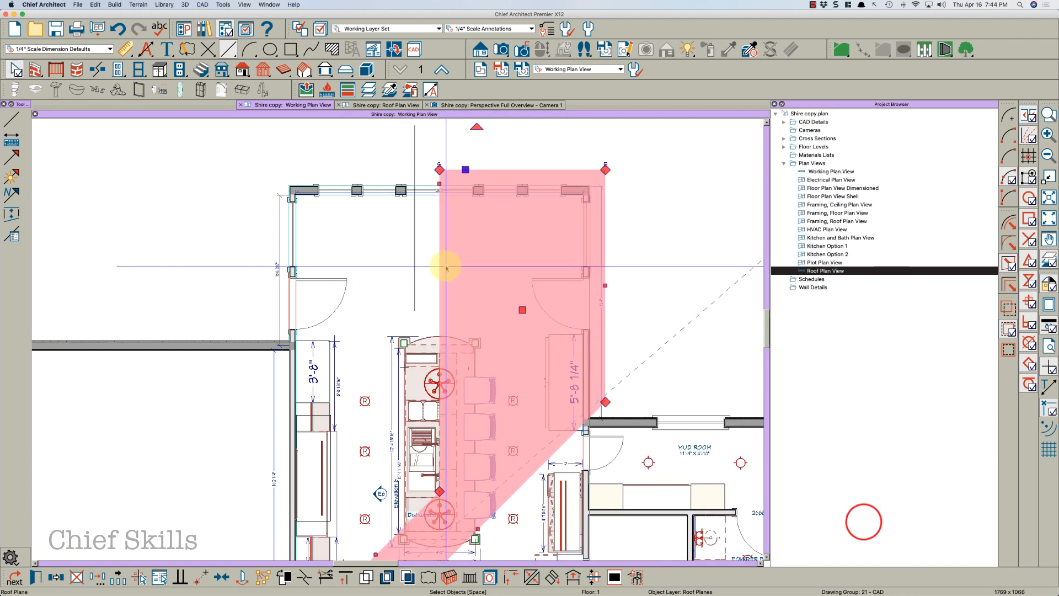
Select and delete the vertical reference line
{"action": "left_click", "coordinate": [418, 262]}
{"action": "left_click", "coordinate": [412, 272]}
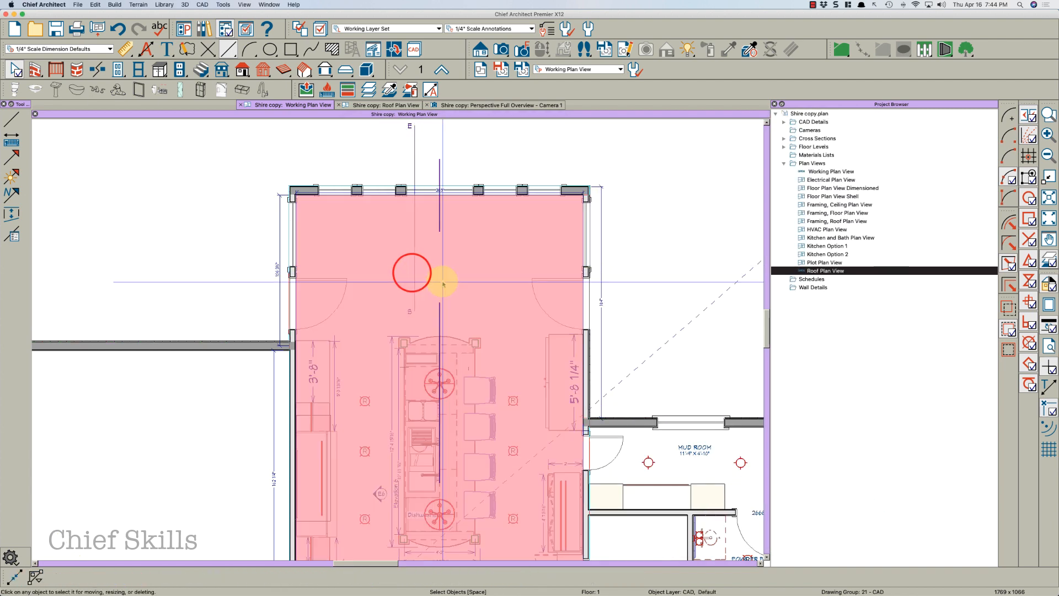
{"action": "left_click", "coordinate": [442, 282]}
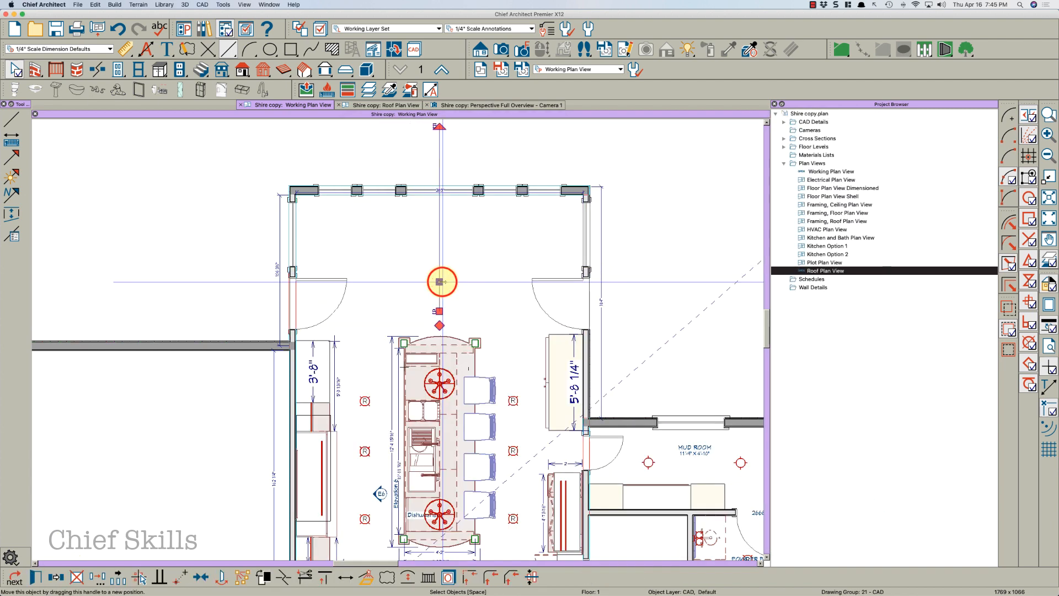
{"action": "left_click", "coordinate": [439, 239]}
{"action": "key", "text": "Delete"}
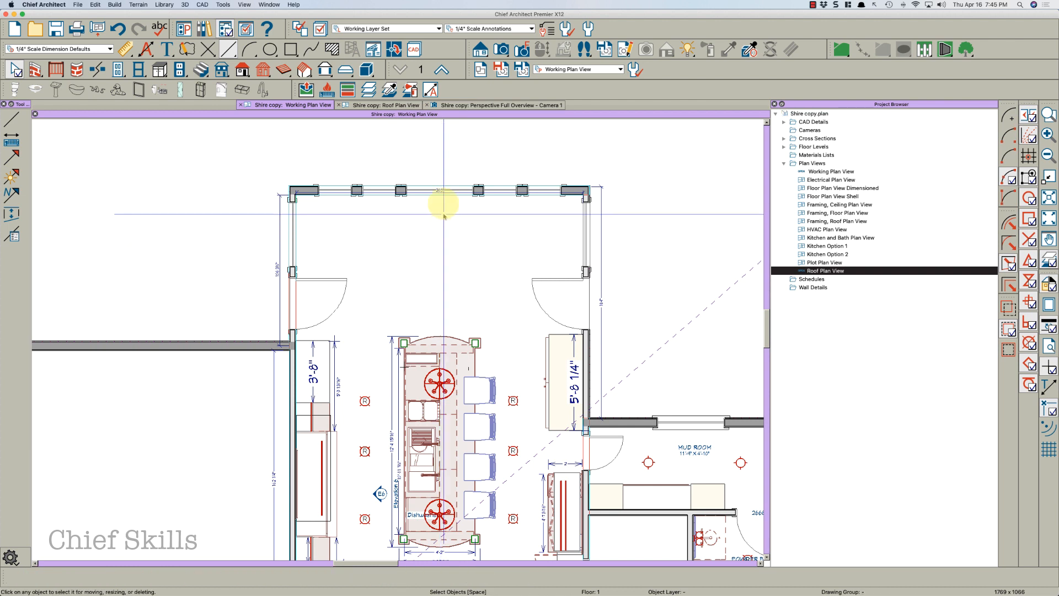
Review the roof plan view, then undo the reference line's deletion in the working plan
{"action": "left_click", "coordinate": [410, 105]}
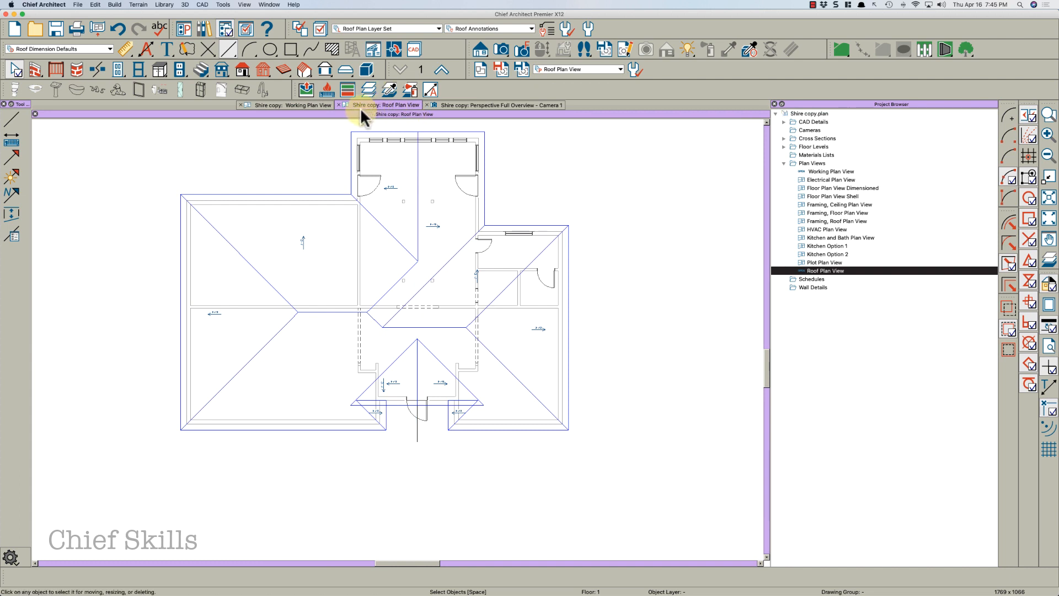
{"action": "left_click", "coordinate": [319, 104]}
{"action": "left_click", "coordinate": [441, 70]}
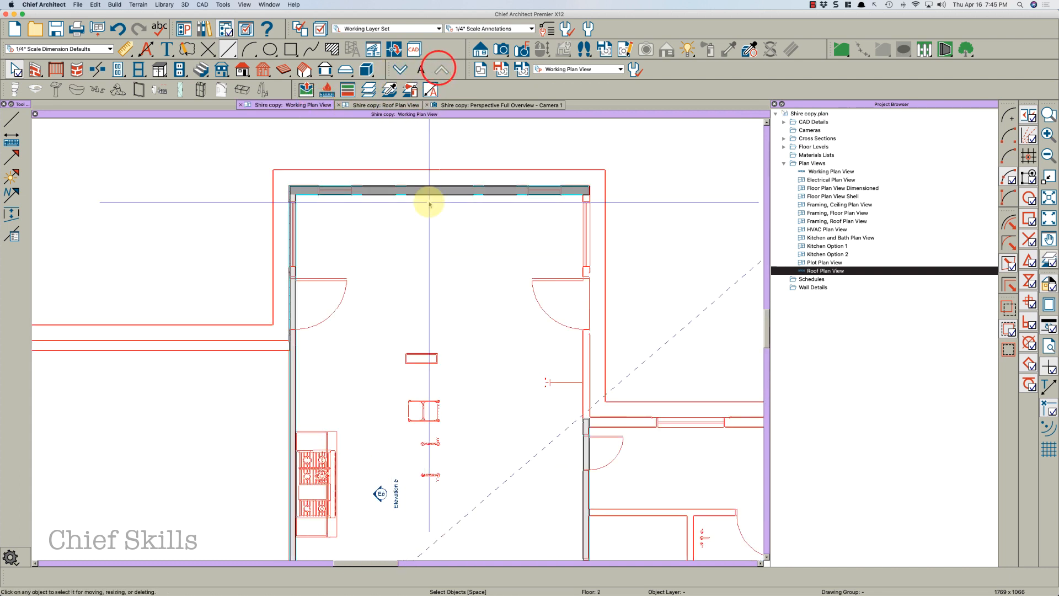
{"action": "key", "text": "super+z"}
{"action": "scroll", "coordinate": [429, 198], "scroll_direction": "up", "scroll_amount": 1}
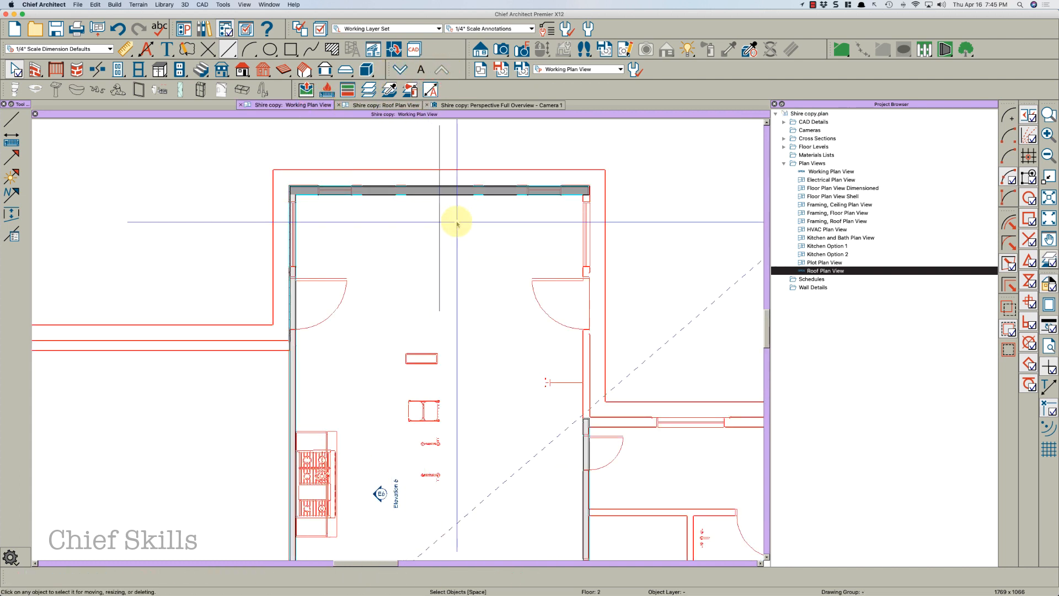
Select the entry's left attic wall and edit it with a point-to-point operation from the entry's center
{"action": "left_click", "coordinate": [288, 305]}
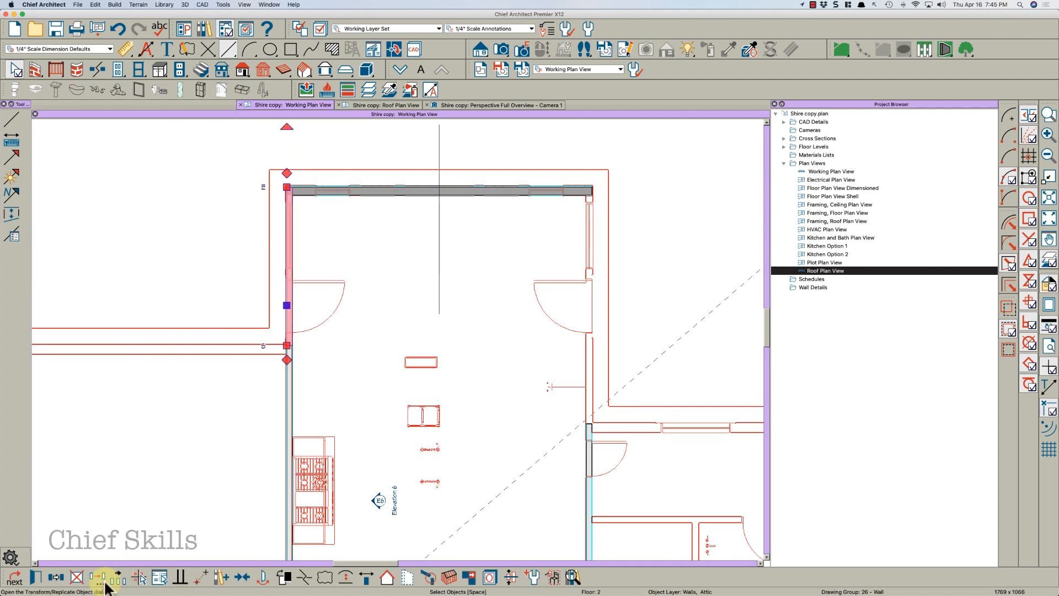
{"action": "left_click", "coordinate": [61, 578]}
{"action": "left_click", "coordinate": [53, 579]}
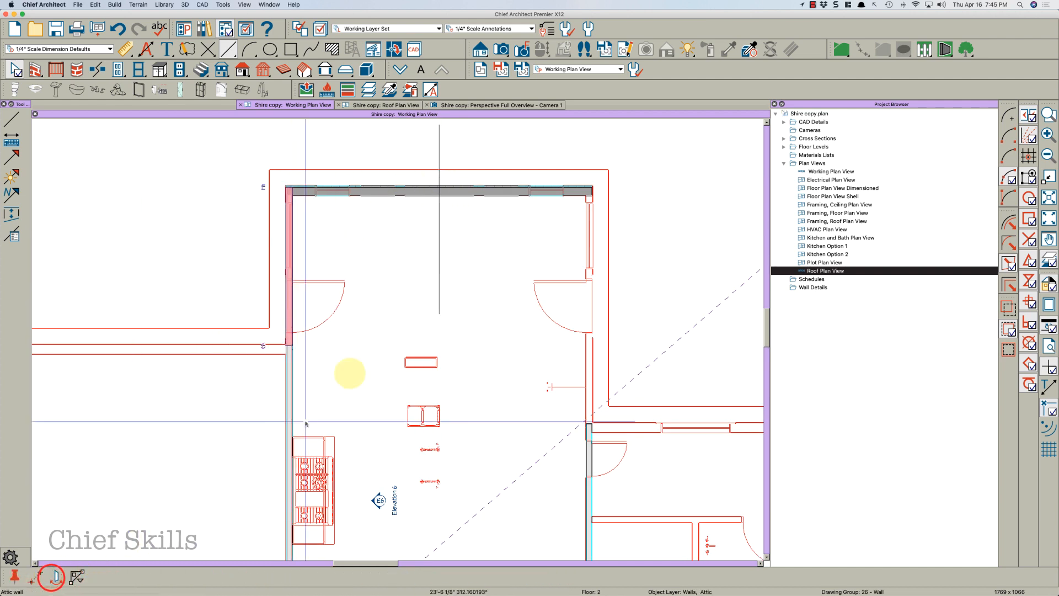
{"action": "left_click", "coordinate": [436, 274]}
{"action": "left_click", "coordinate": [436, 274]}
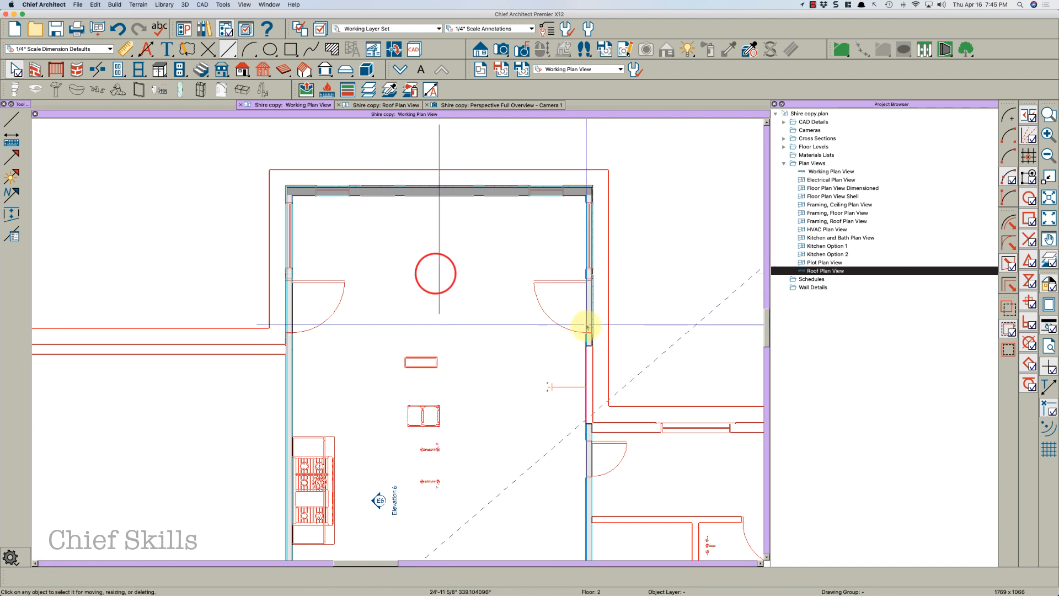
{"action": "middle_click_drag", "start_coordinate": [449, 277], "coordinate": [432, 271]}
Drag the end of the entry's right attic wall down to meet the lower wall
{"action": "scroll", "coordinate": [432, 270], "scroll_direction": "down", "scroll_amount": 1}
{"action": "scroll", "coordinate": [546, 364], "scroll_direction": "up", "scroll_amount": 2}
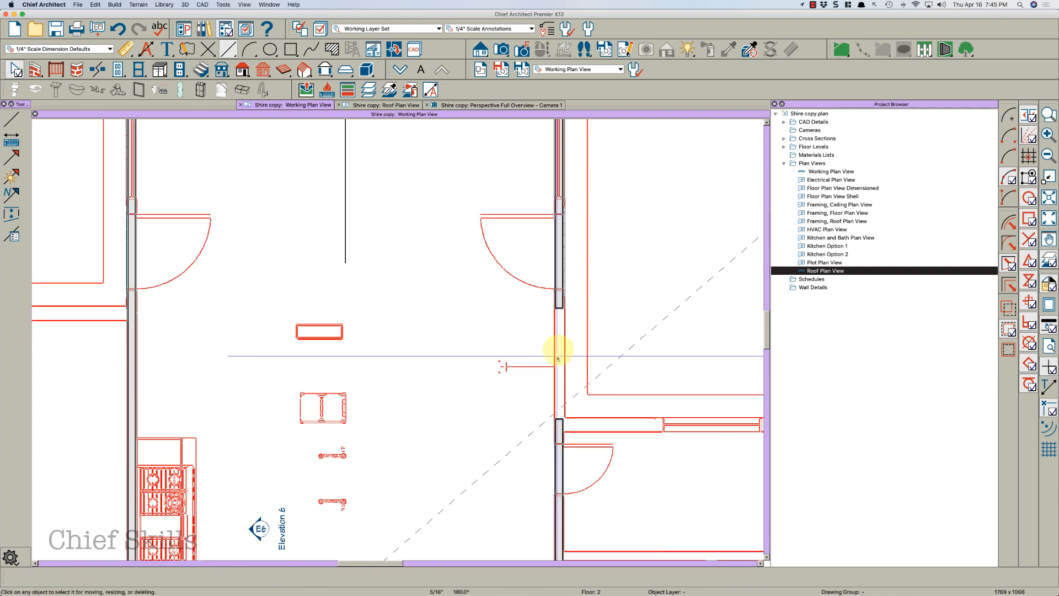
{"action": "left_click", "coordinate": [561, 307]}
{"action": "mouse_move", "coordinate": [562, 308]}
{"action": "left_mouse_down"}
{"action": "mouse_move", "coordinate": [621, 350]}
{"action": "mouse_move", "coordinate": [548, 433]}
{"action": "mouse_move", "coordinate": [550, 422]}
{"action": "left_mouse_up"}
{"action": "key", "text": "Escape"}
Set the Siding-4 wall type's Fir Stud 16" OC layer fill colour to Sky for the entry's right attic wall
{"action": "scroll", "coordinate": [511, 427], "scroll_direction": "down", "scroll_amount": 4}
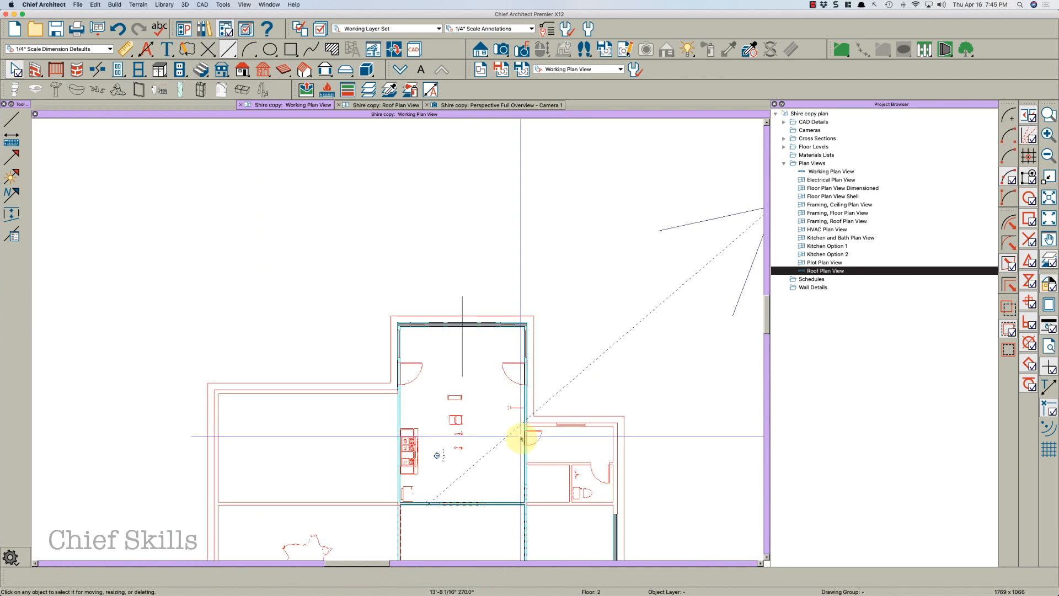
{"action": "scroll", "coordinate": [522, 436], "scroll_direction": "up", "scroll_amount": 1}
{"action": "left_click", "coordinate": [525, 378]}
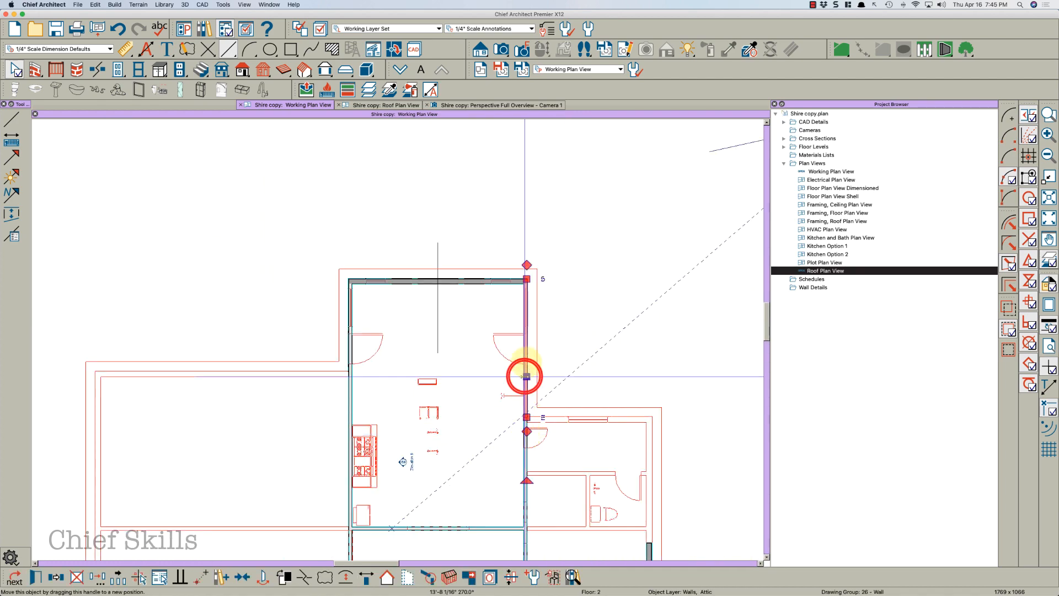
{"action": "double_click", "coordinate": [525, 377]}
{"action": "left_click", "coordinate": [467, 161]}
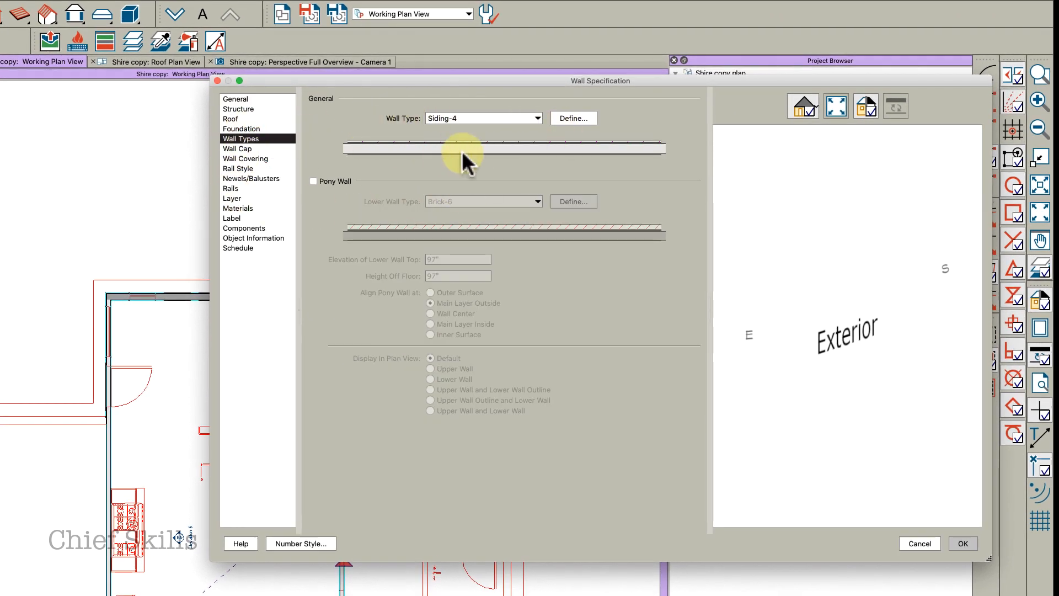
{"action": "left_click", "coordinate": [574, 118]}
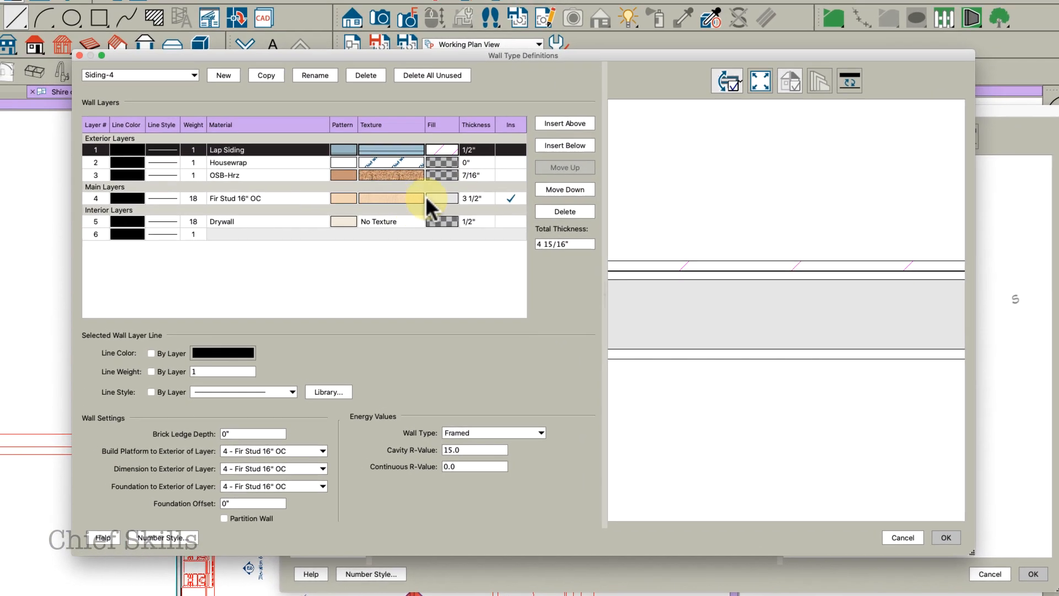
{"action": "left_click", "coordinate": [384, 177]}
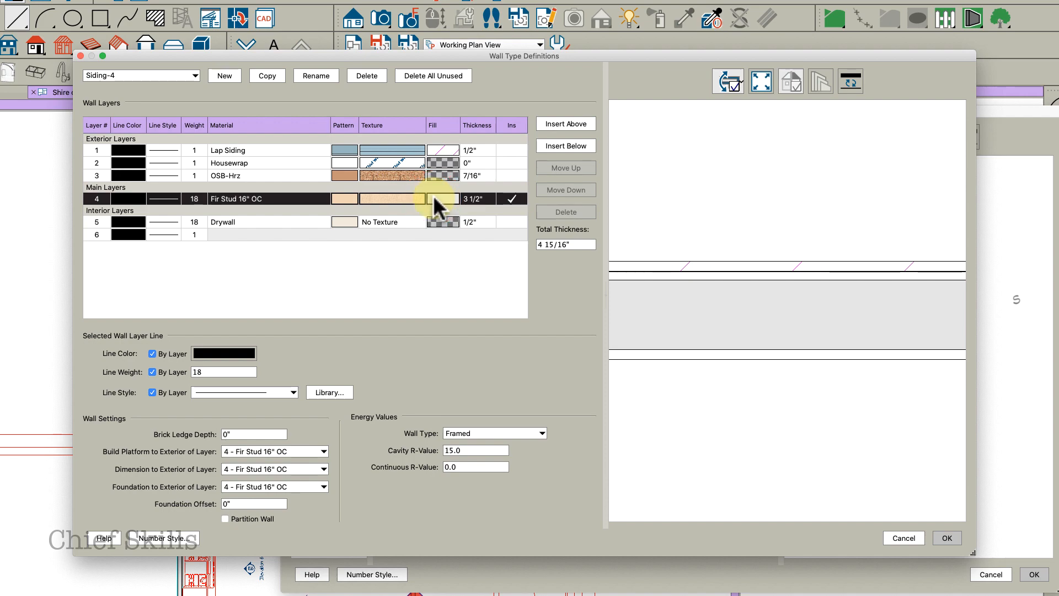
{"action": "left_click", "coordinate": [435, 198]}
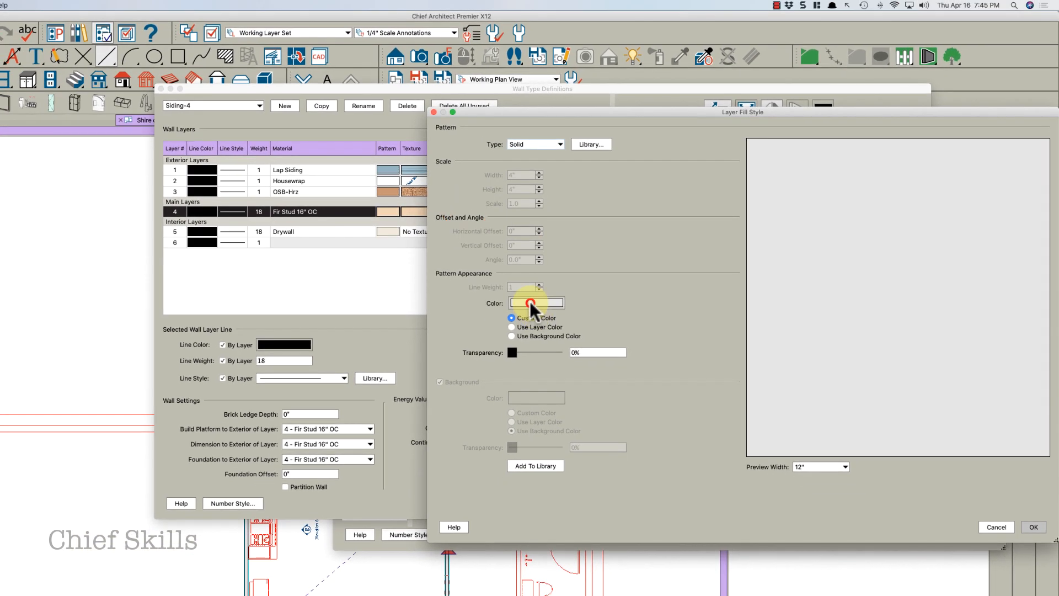
{"action": "left_click", "coordinate": [529, 303]}
{"action": "left_click", "coordinate": [173, 320]}
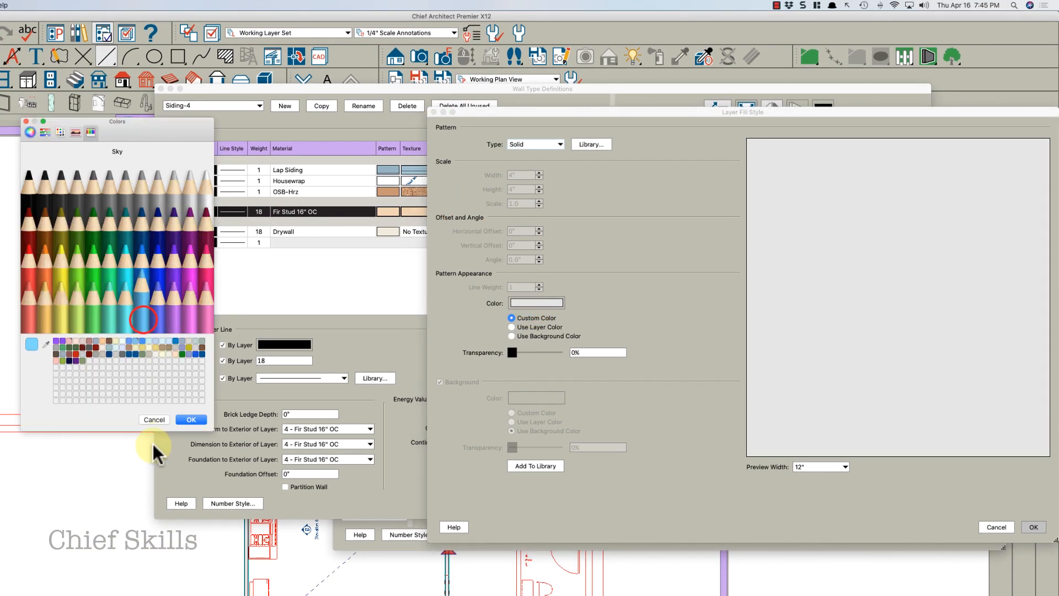
{"action": "left_click", "coordinate": [195, 418]}
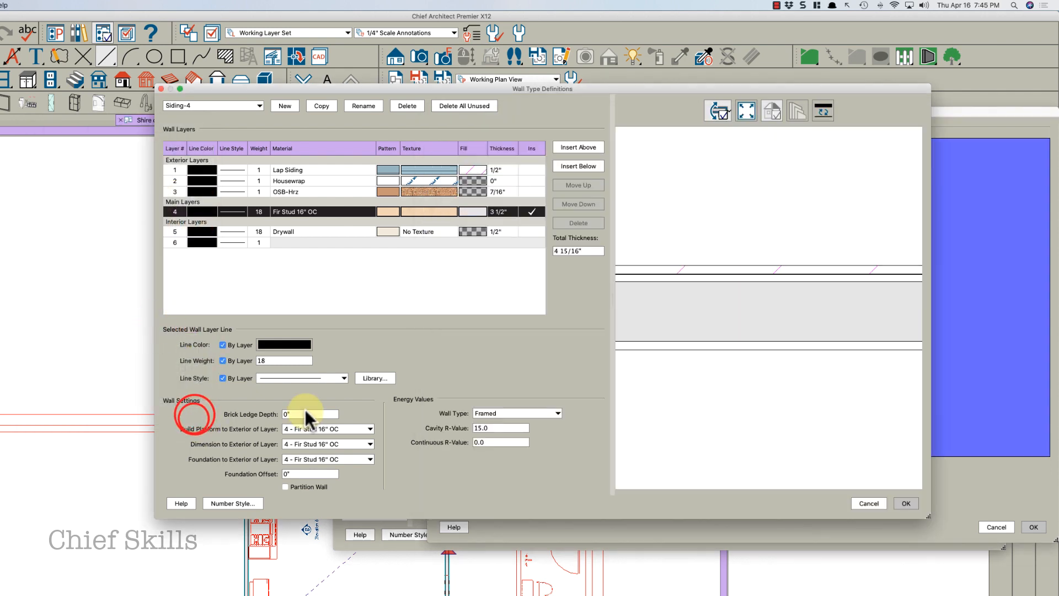
{"action": "left_click", "coordinate": [1038, 530]}
{"action": "left_click", "coordinate": [901, 504]}
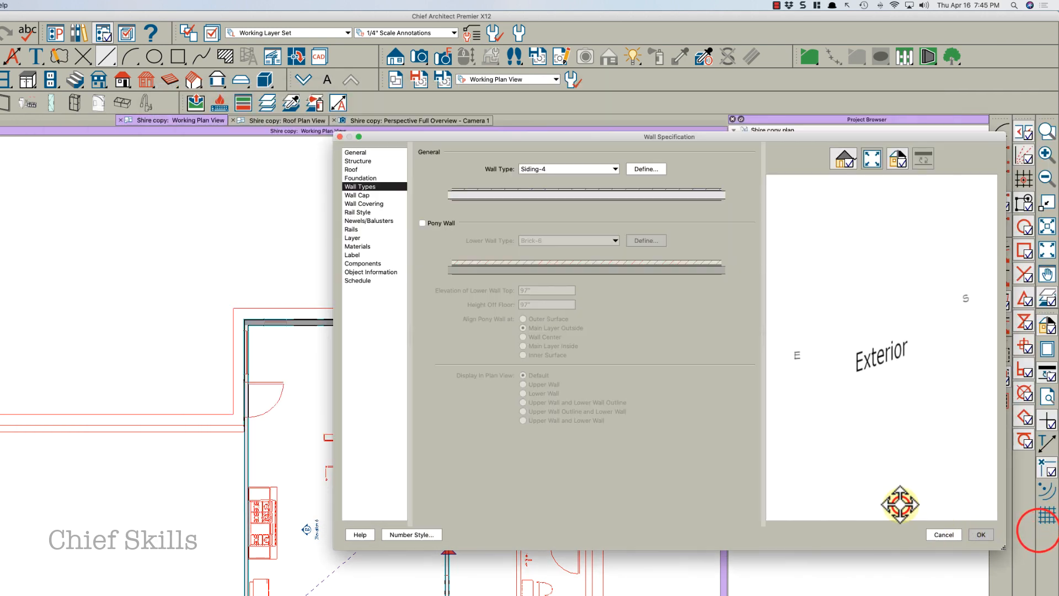
{"action": "left_click", "coordinate": [977, 533]}
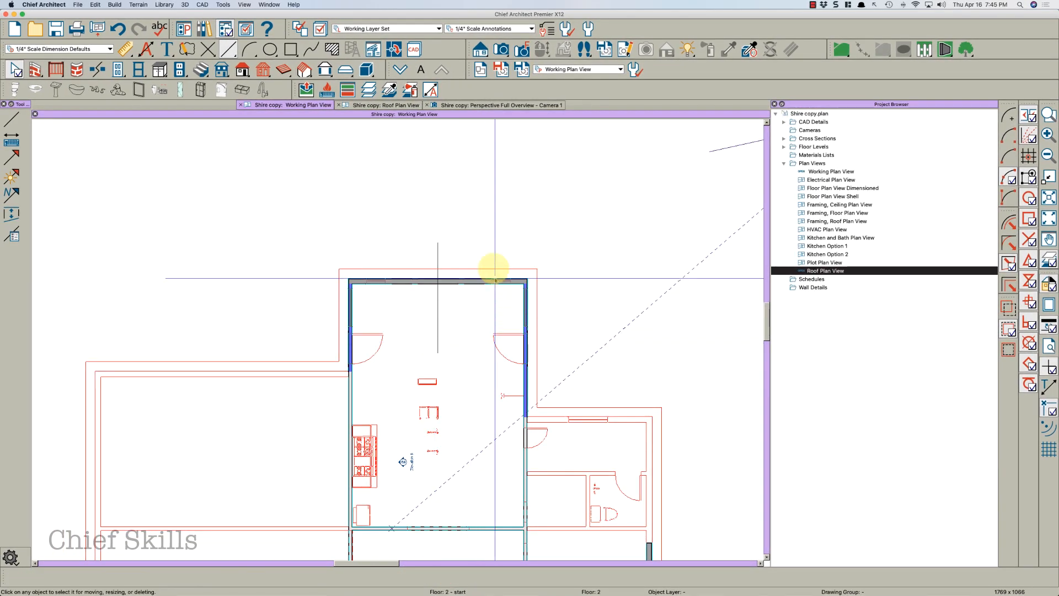
On the first floor, set the Siding-6 wall type's Fir Stud 24" OC layer fill to Grape with 50% transparency
{"action": "left_click", "coordinate": [401, 70]}
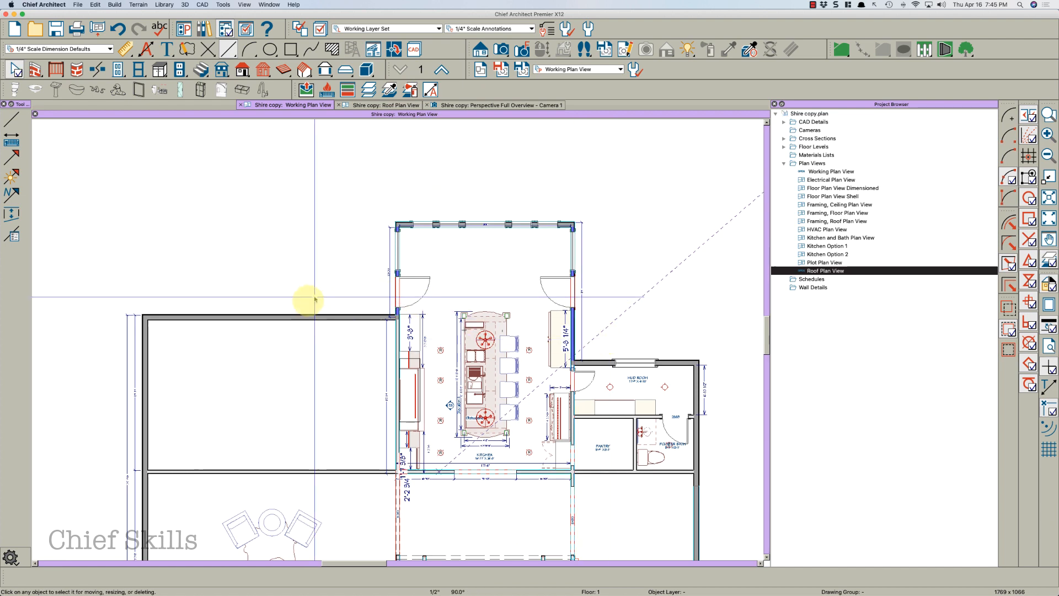
{"action": "left_click", "coordinate": [313, 317]}
{"action": "double_click", "coordinate": [314, 316]}
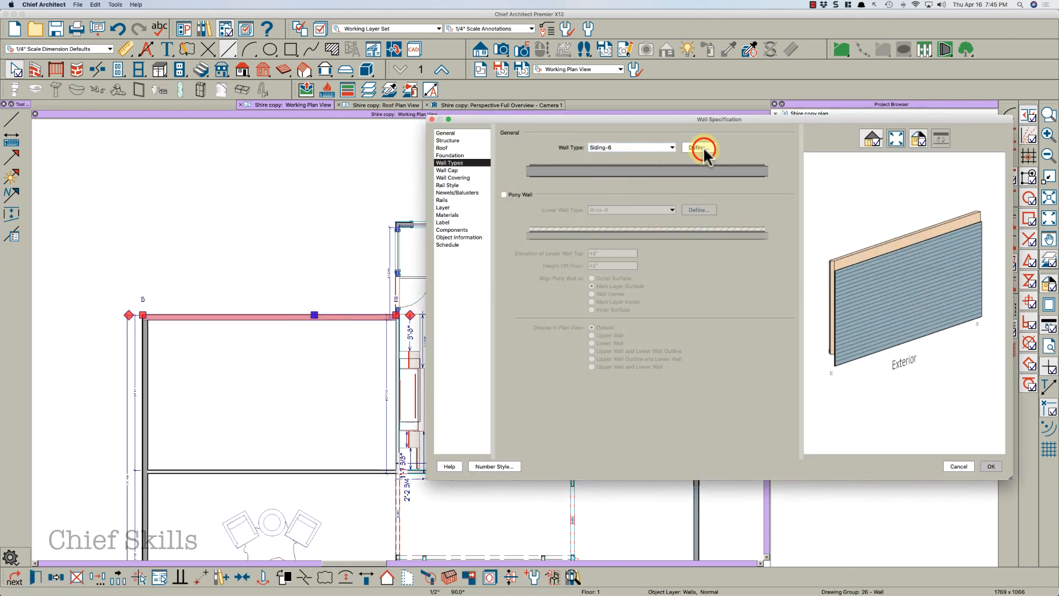
{"action": "left_click", "coordinate": [698, 147]}
{"action": "left_click", "coordinate": [551, 184]}
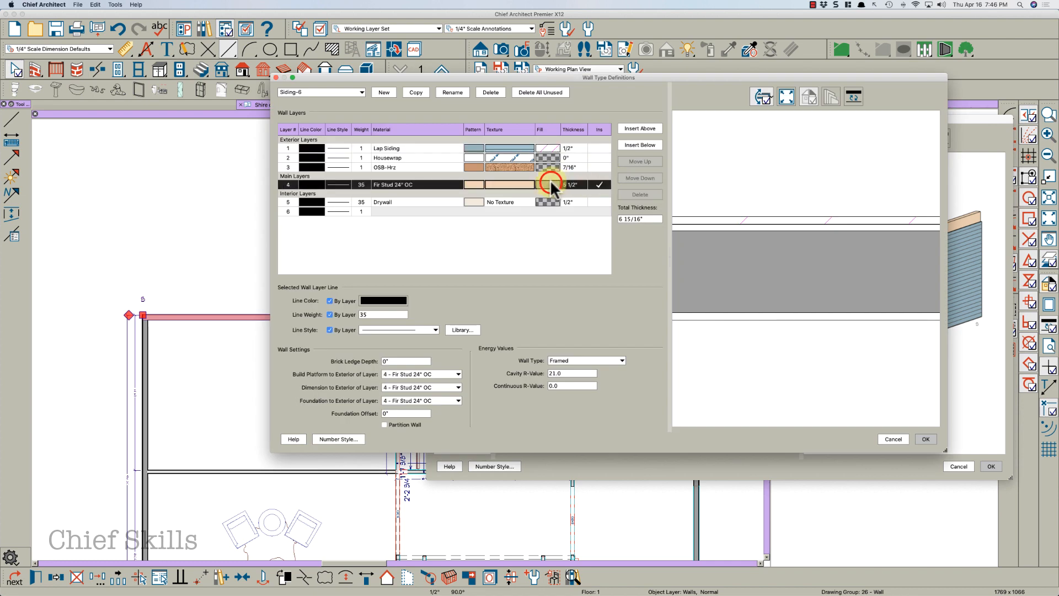
{"action": "left_click", "coordinate": [549, 184]}
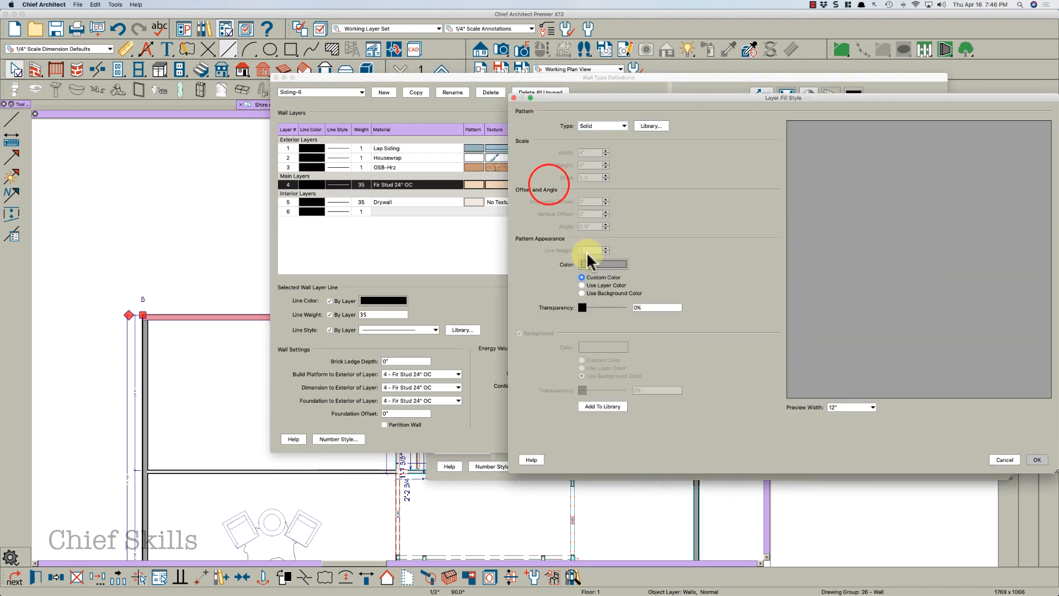
{"action": "left_click", "coordinate": [589, 265]}
{"action": "left_click", "coordinate": [285, 241]}
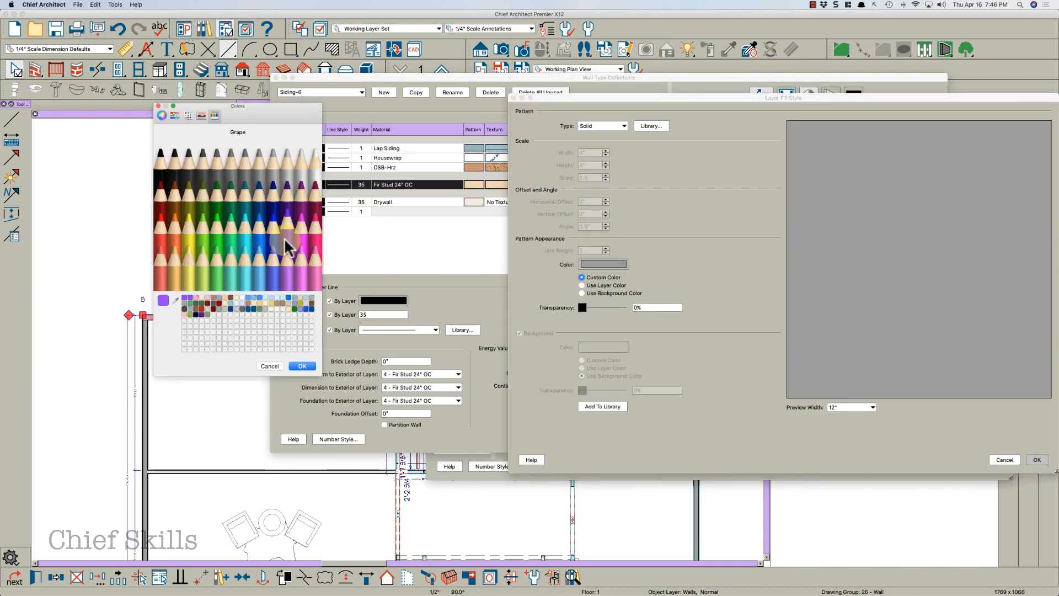
{"action": "left_click", "coordinate": [298, 366]}
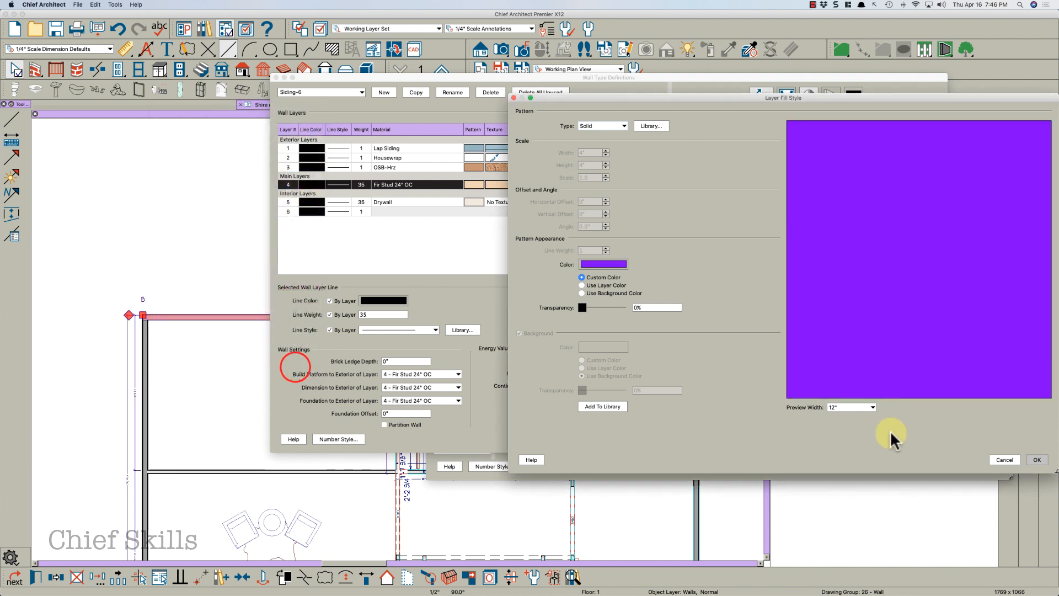
{"action": "left_click", "coordinate": [645, 307]}
{"action": "type", "text": "50"}
{"action": "key", "text": "Tab"}
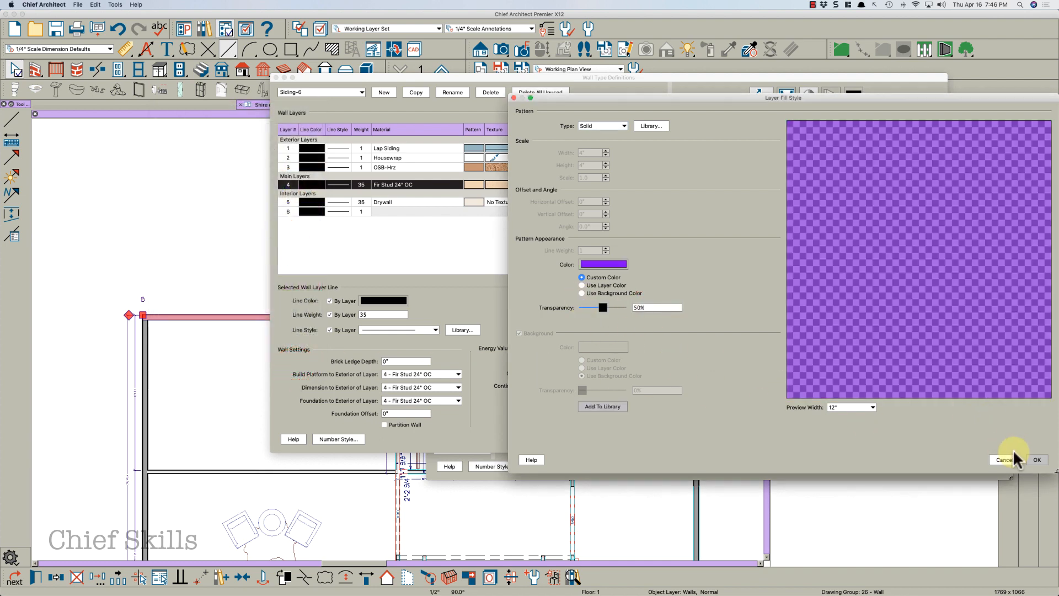
{"action": "left_click", "coordinate": [1034, 459]}
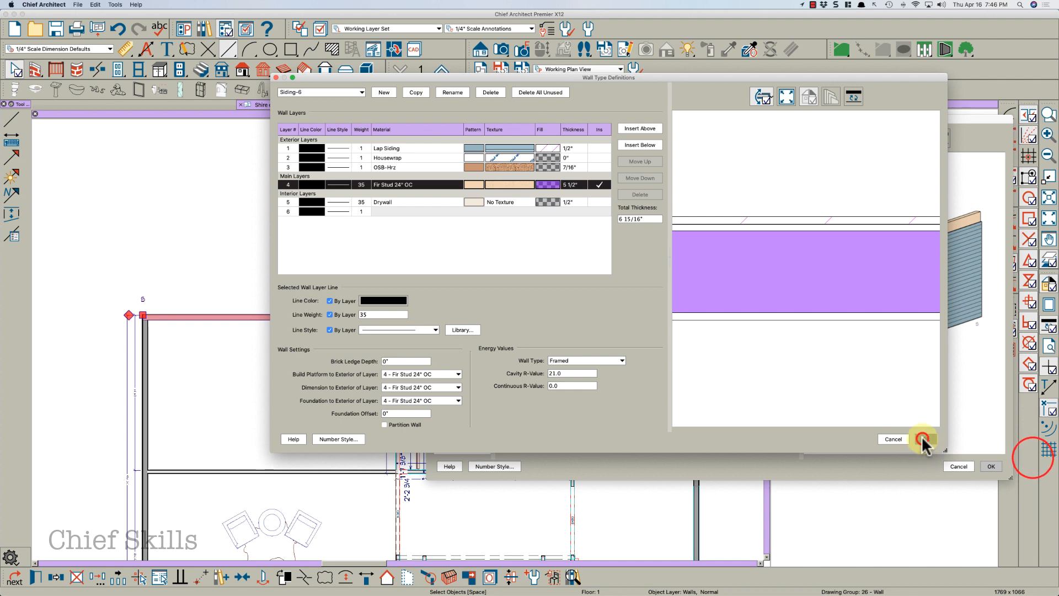
{"action": "left_click", "coordinate": [923, 440]}
{"action": "left_click", "coordinate": [990, 464]}
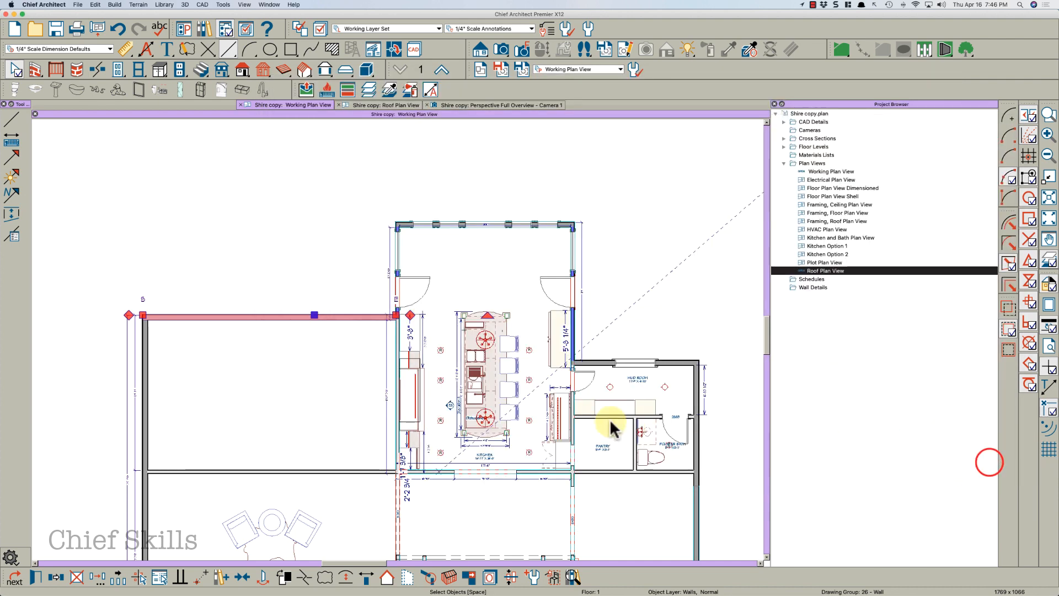
Set the Interior-4 wall type's Fir Stud 16" OC layer fill to Lemon with 75% transparency
{"action": "key", "text": "Escape"}
{"action": "scroll", "coordinate": [493, 241], "scroll_direction": "down", "scroll_amount": 1}
{"action": "scroll", "coordinate": [456, 423], "scroll_direction": "up", "scroll_amount": 3}
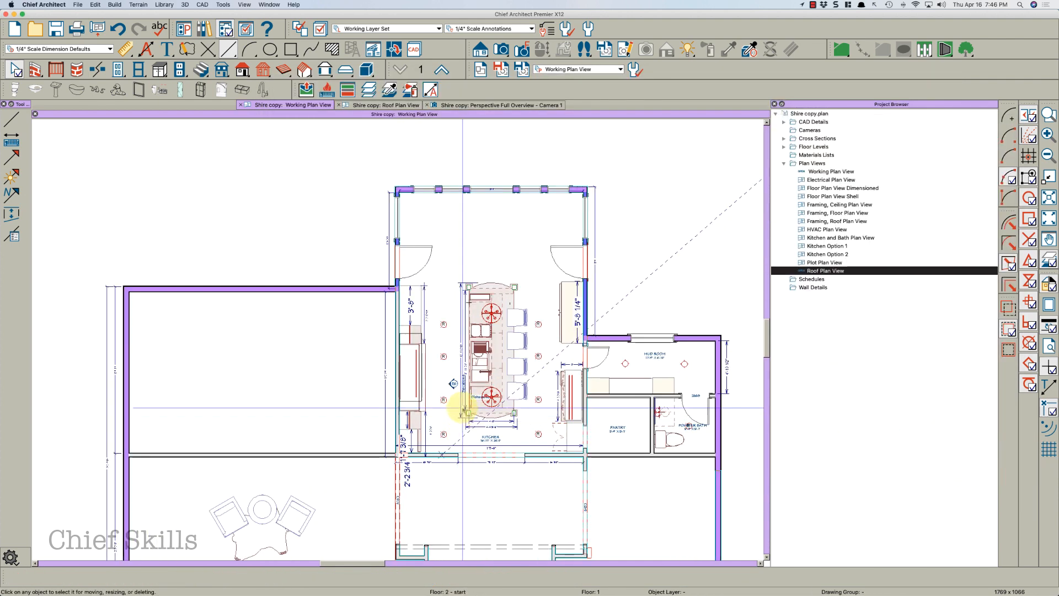
{"action": "scroll", "coordinate": [455, 388], "scroll_direction": "up", "scroll_amount": 3}
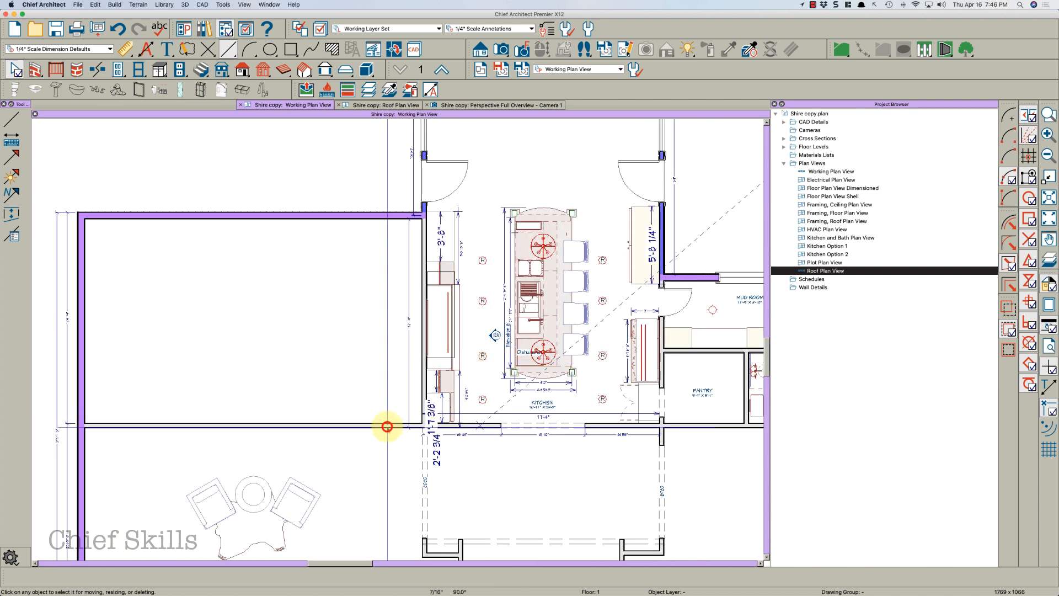
{"action": "left_click", "coordinate": [387, 428]}
{"action": "double_click", "coordinate": [388, 428]}
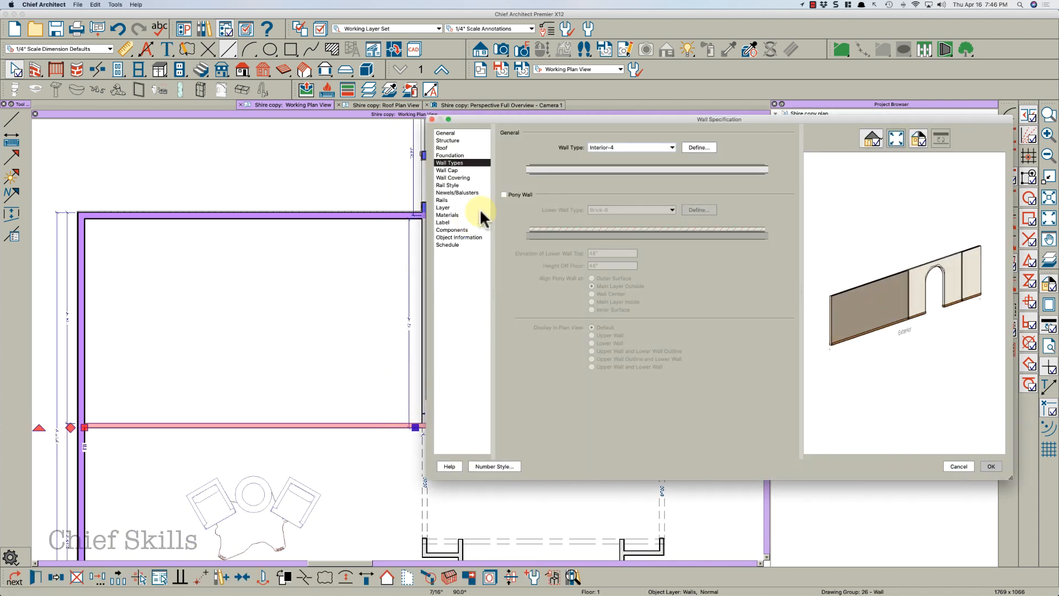
{"action": "left_click", "coordinate": [699, 147]}
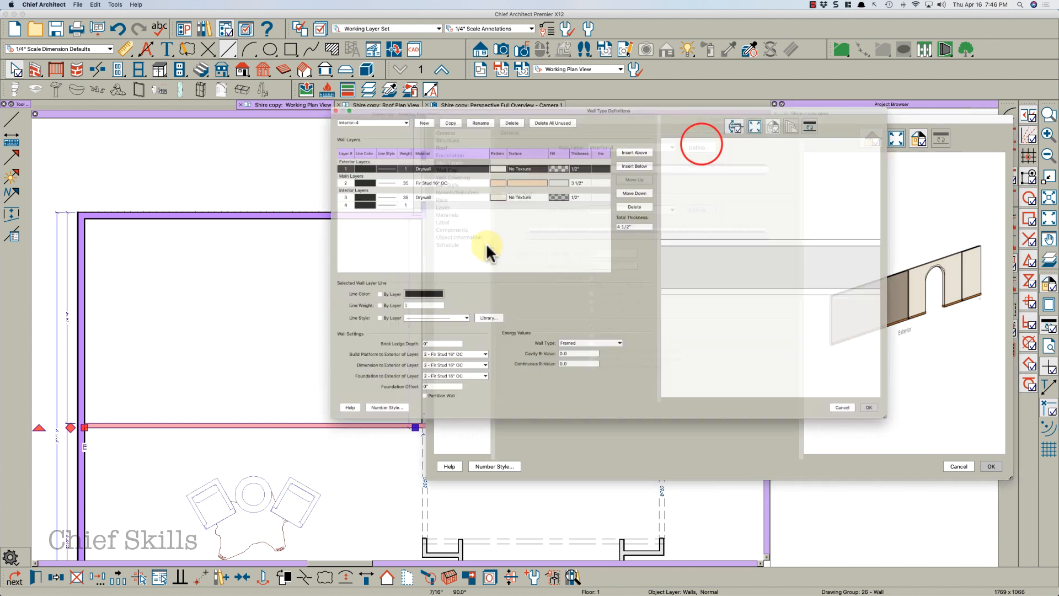
{"action": "left_click", "coordinate": [543, 166]}
{"action": "left_click", "coordinate": [544, 165]}
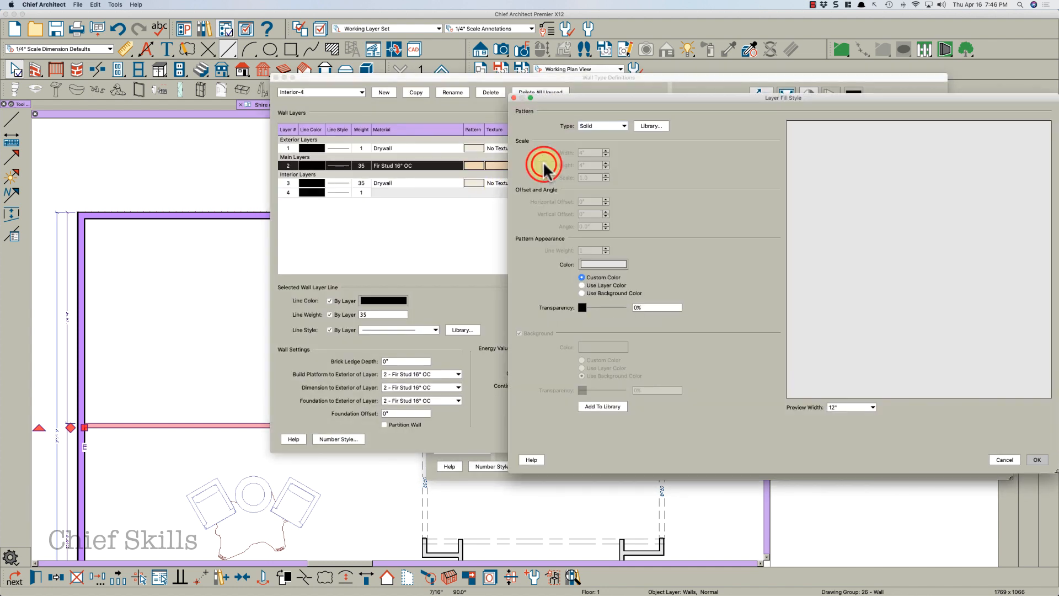
{"action": "left_click", "coordinate": [601, 264]}
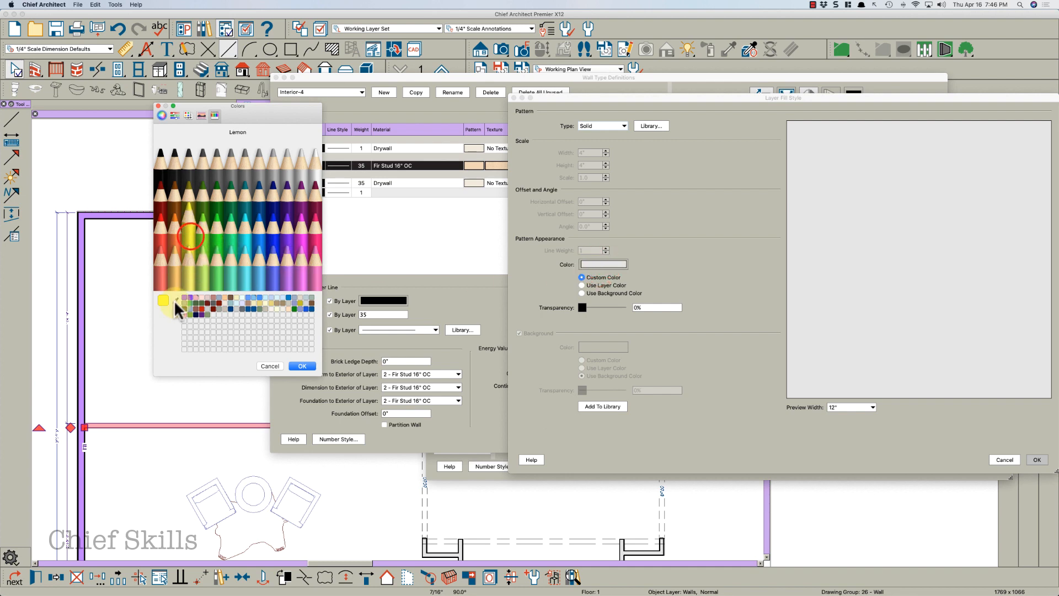
{"action": "left_click", "coordinate": [186, 270]}
{"action": "left_click", "coordinate": [303, 367]}
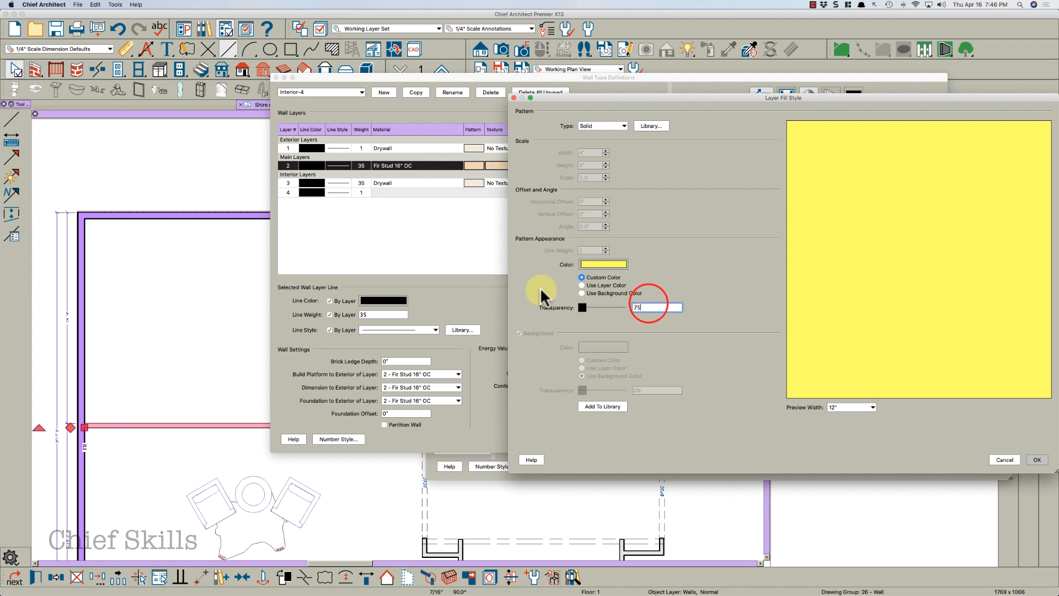
{"action": "key", "text": "Tab"}
{"action": "left_click", "coordinate": [1038, 460]}
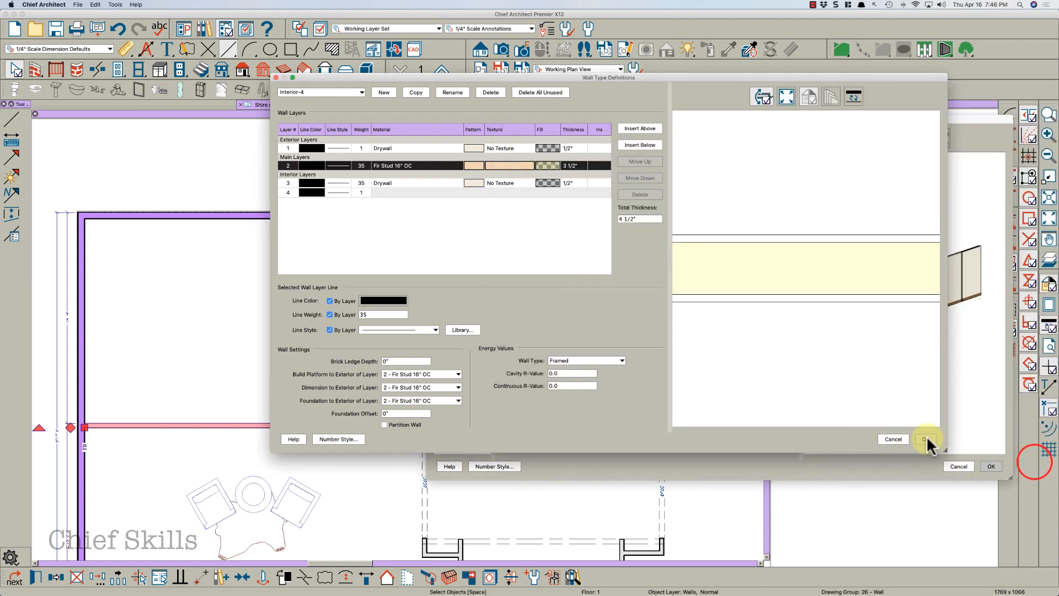
Change the Interior-4 framing layer fill's transparency to 25% and close the wall dialogs
{"action": "left_click", "coordinate": [540, 164]}
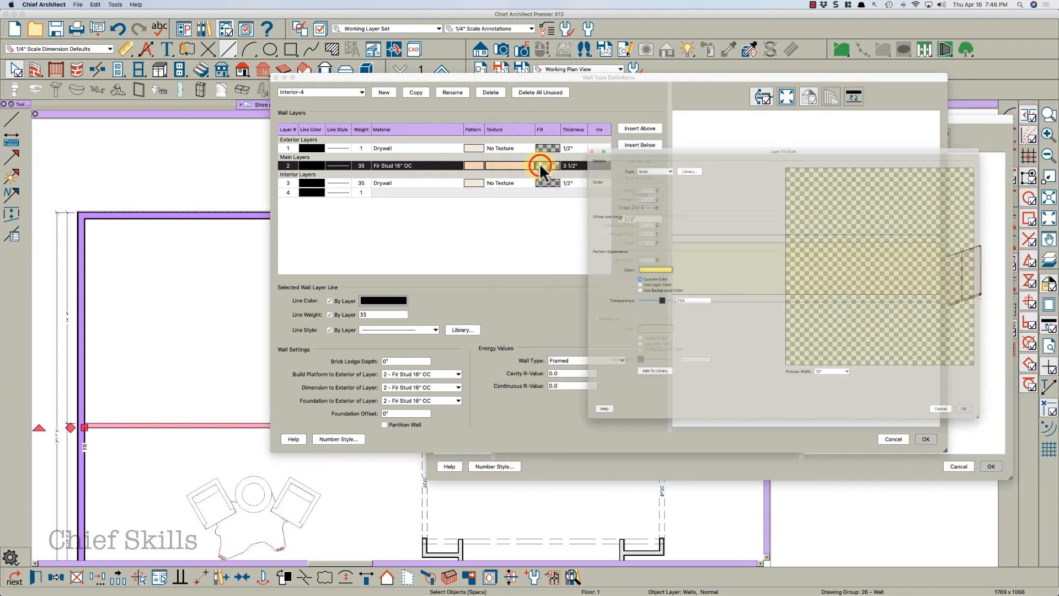
{"action": "type", "text": "25"}
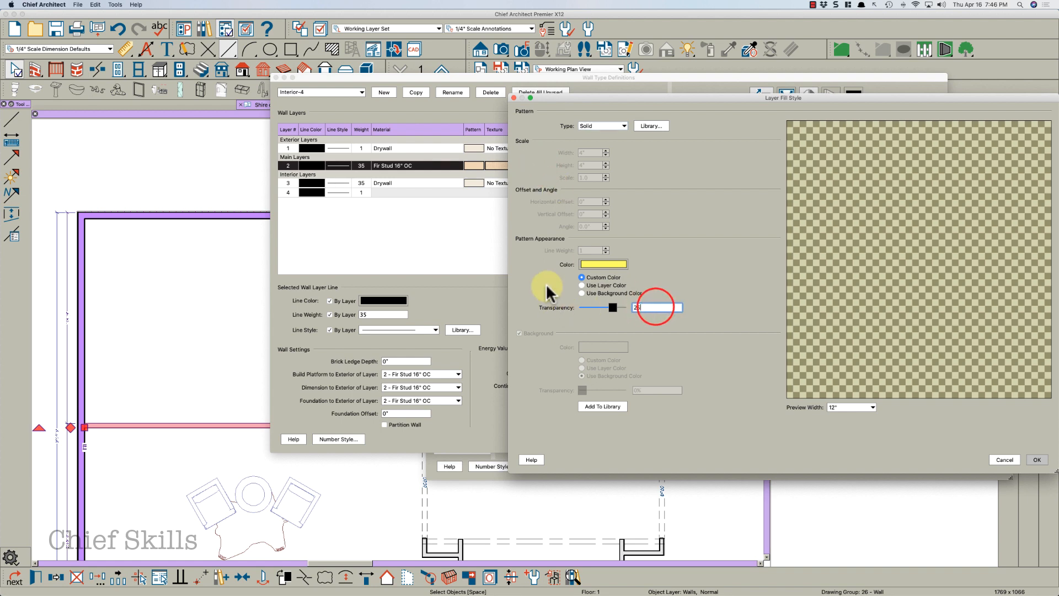
{"action": "key", "text": "Tab"}
{"action": "left_click", "coordinate": [1029, 460]}
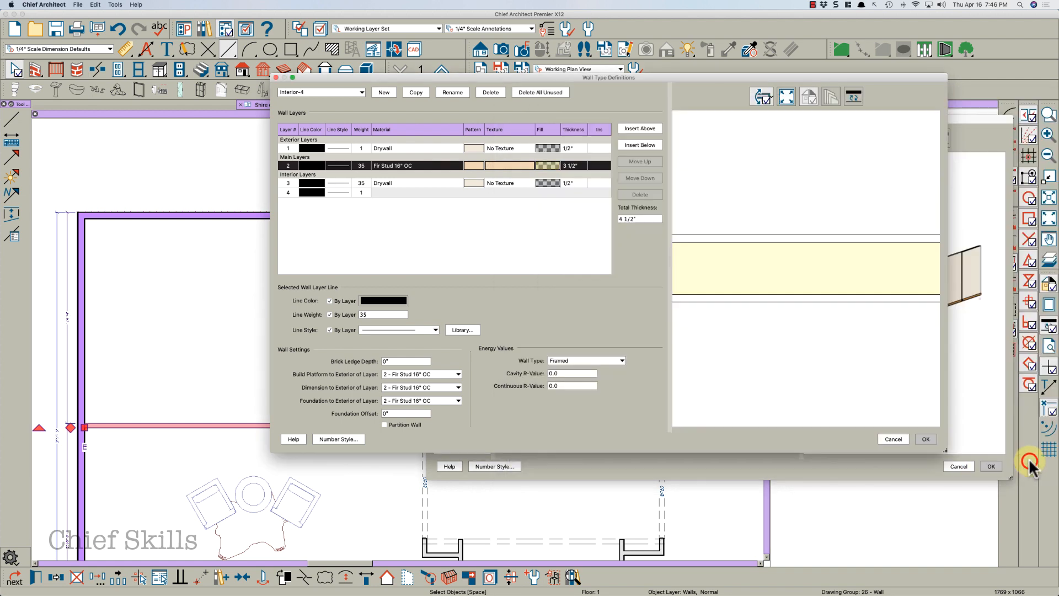
{"action": "left_click", "coordinate": [924, 439]}
{"action": "left_click", "coordinate": [994, 466]}
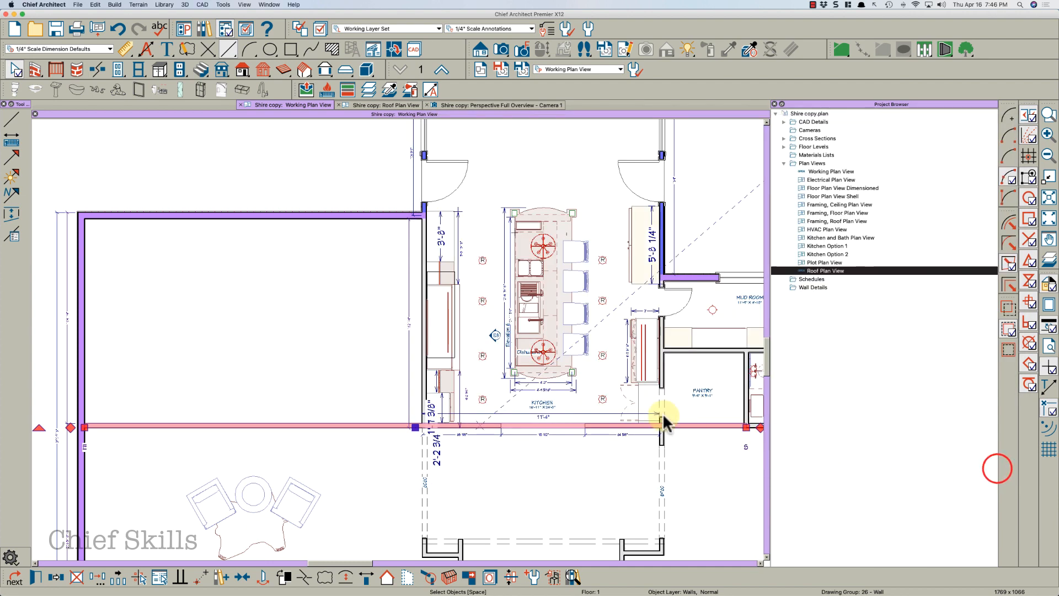
Examine the kitchen bay and its door and walls in the first-floor plan
{"action": "scroll", "coordinate": [473, 373], "scroll_direction": "down", "scroll_amount": 5}
{"action": "scroll", "coordinate": [420, 359], "scroll_direction": "up", "scroll_amount": 3}
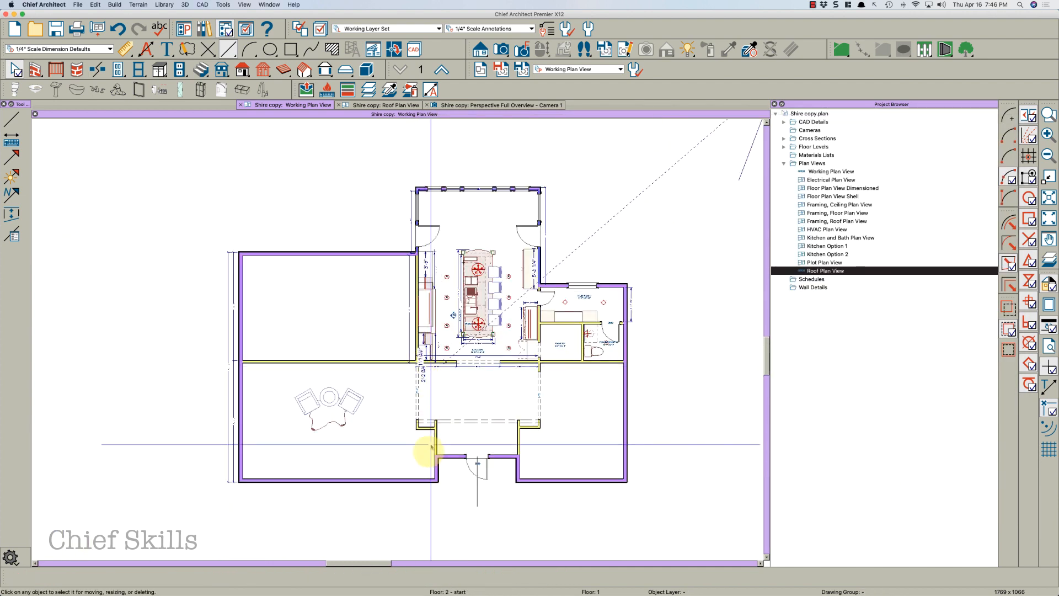
{"action": "scroll", "coordinate": [433, 463], "scroll_direction": "up", "scroll_amount": 2}
{"action": "scroll", "coordinate": [499, 392], "scroll_direction": "down", "scroll_amount": 2}
{"action": "middle_click_drag", "start_coordinate": [500, 324], "coordinate": [462, 390]}
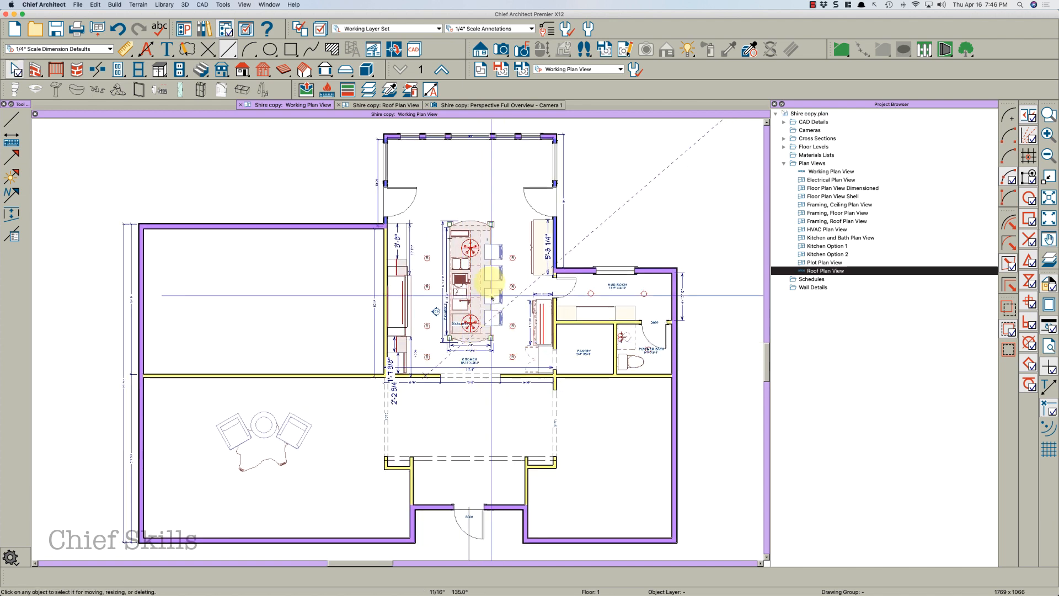
{"action": "scroll", "coordinate": [450, 166], "scroll_direction": "up", "scroll_amount": 2}
{"action": "middle_click_drag", "start_coordinate": [407, 161], "coordinate": [412, 196]}
{"action": "left_click", "coordinate": [385, 236]}
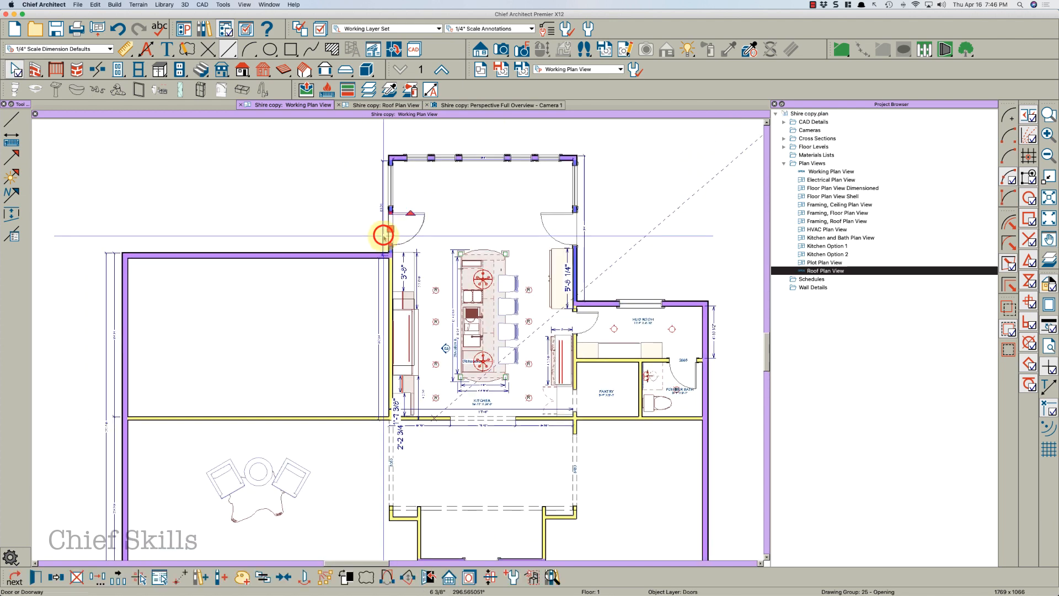
{"action": "scroll", "coordinate": [385, 238], "scroll_direction": "up", "scroll_amount": 2}
{"action": "key", "text": "Escape"}
{"action": "left_click", "coordinate": [383, 244]}
{"action": "key", "text": "Escape"}
{"action": "scroll", "coordinate": [391, 272], "scroll_direction": "up", "scroll_amount": 3}
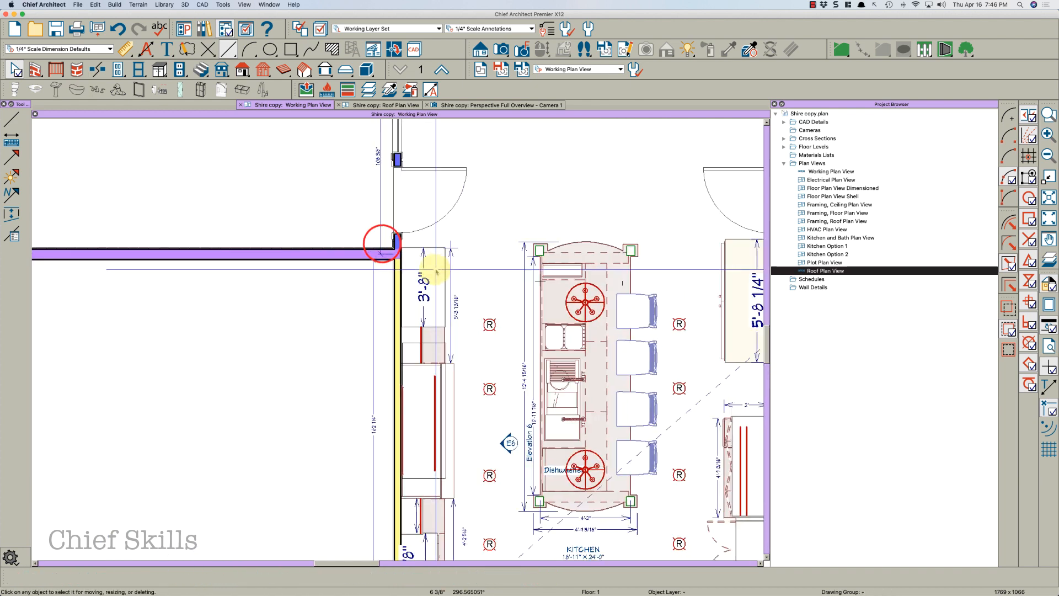
{"action": "scroll", "coordinate": [435, 270], "scroll_direction": "down", "scroll_amount": 2}
{"action": "scroll", "coordinate": [495, 312], "scroll_direction": "down", "scroll_amount": 2}
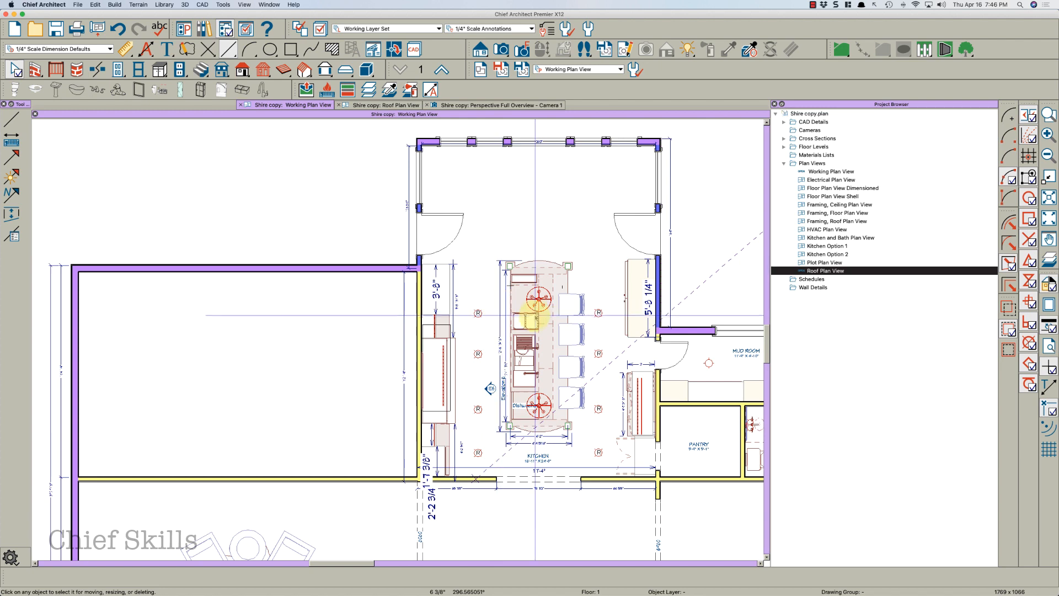
{"action": "scroll", "coordinate": [538, 303], "scroll_direction": "up", "scroll_amount": 2}
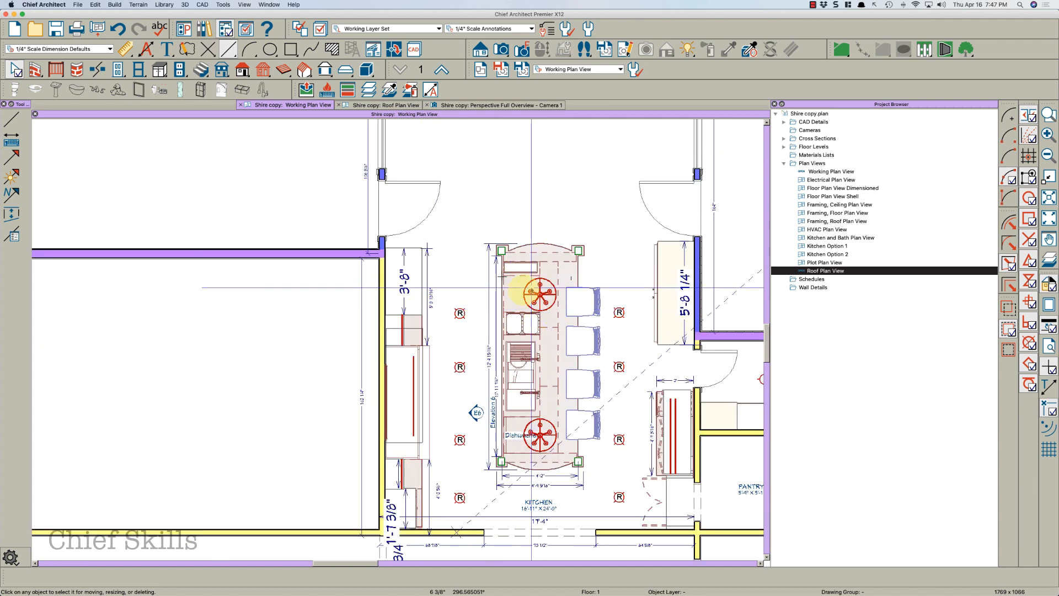
Open the Active Layer Display Options and check which layer a kitchen electrical fixture is on
{"action": "left_click", "coordinate": [463, 312]}
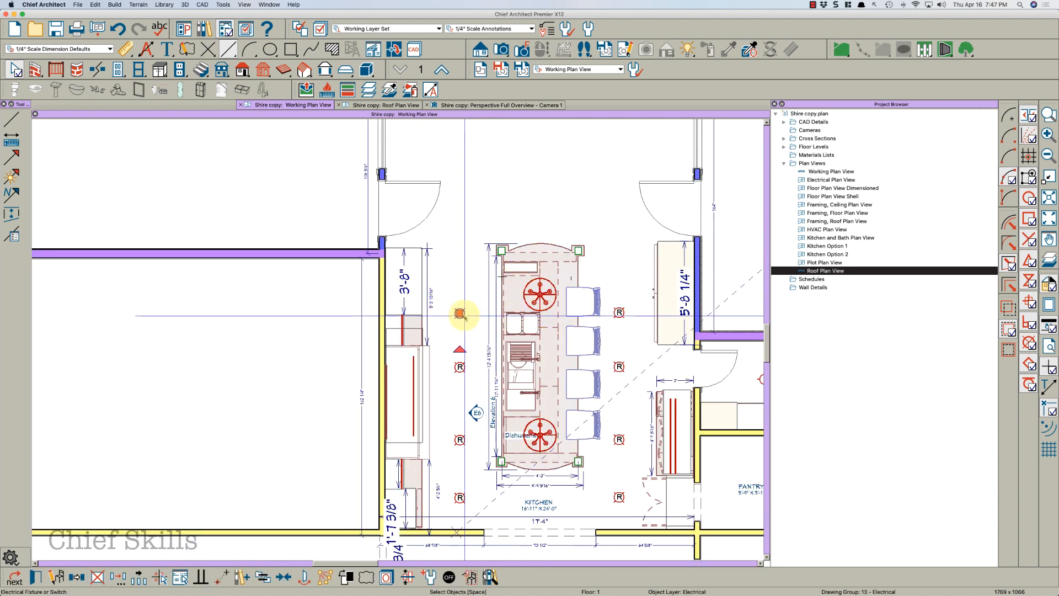
{"action": "left_click", "coordinate": [664, 159]}
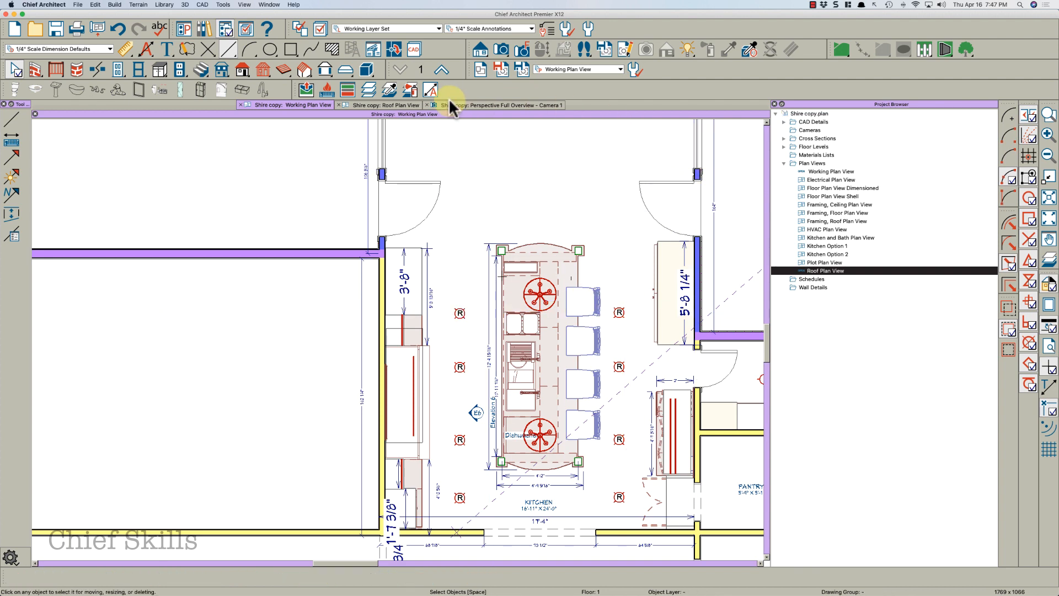
{"action": "left_click", "coordinate": [247, 27]}
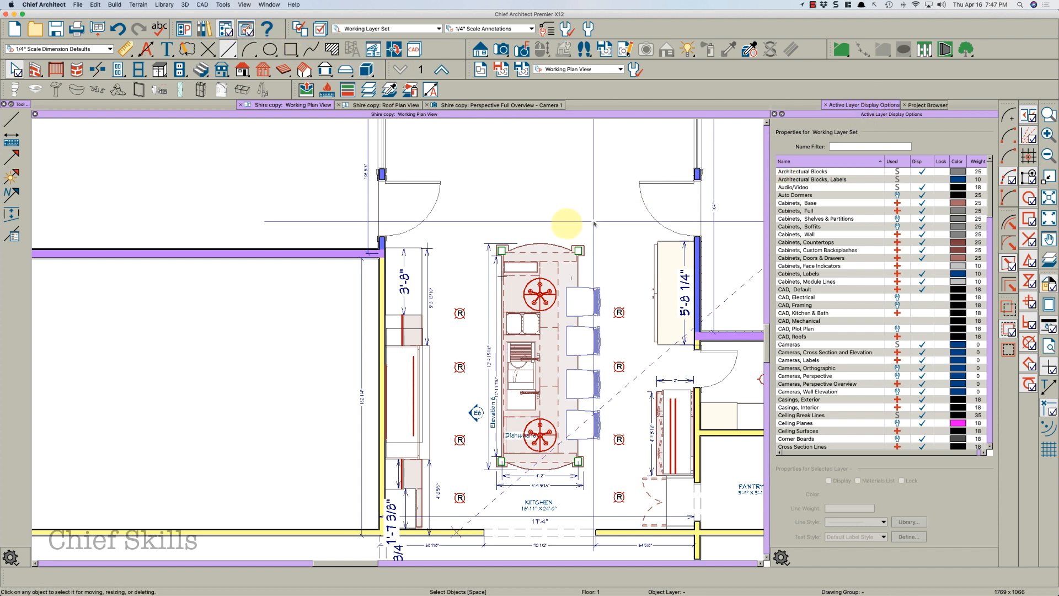
{"action": "left_click", "coordinate": [460, 310]}
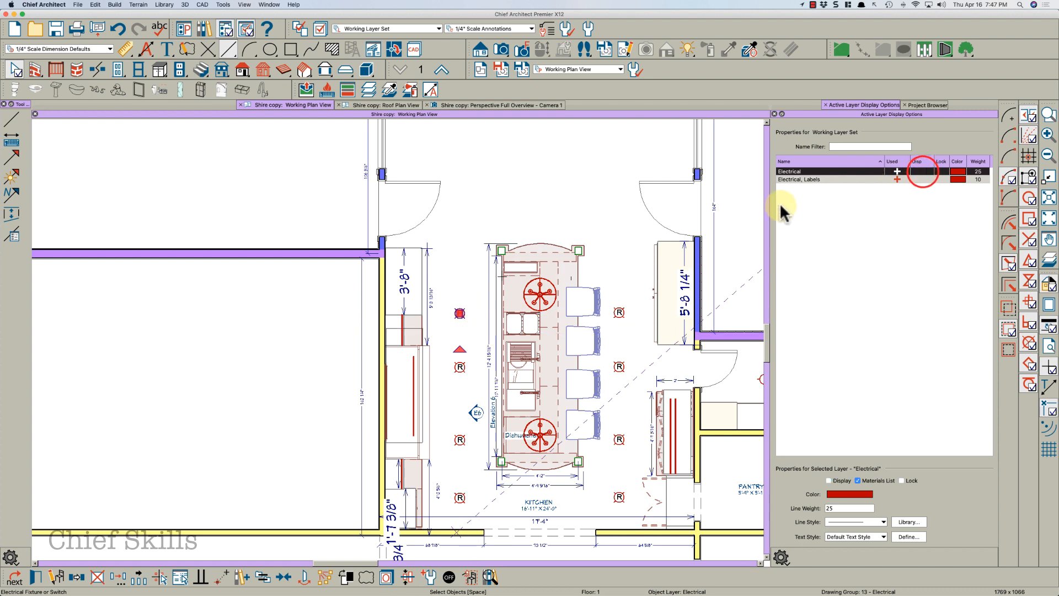
{"action": "left_click", "coordinate": [564, 183]}
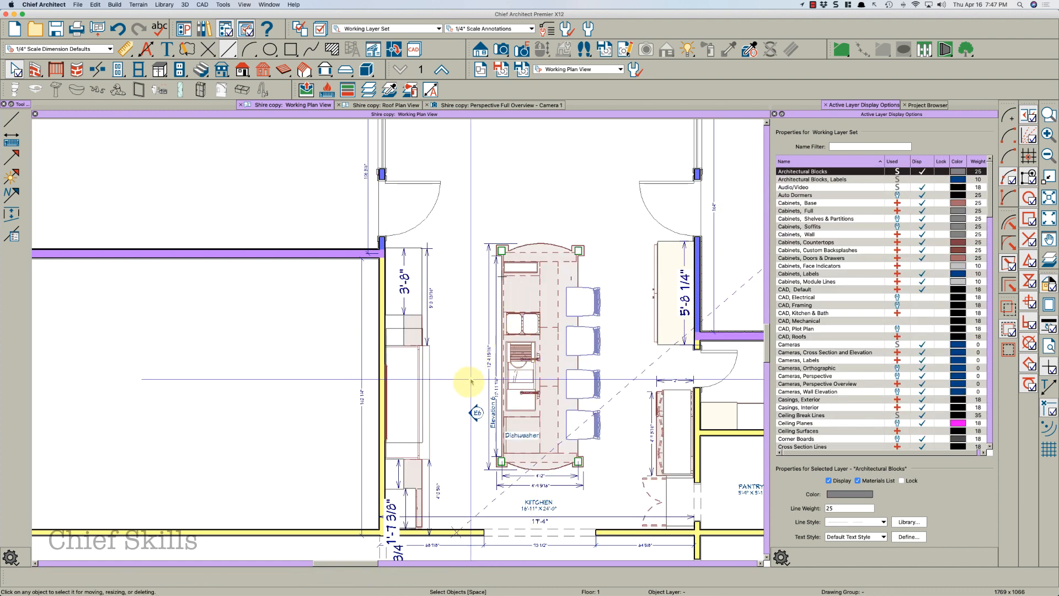
Move the kitchen bay's automatic dimension line inward, just inside the bay's front wall
{"action": "scroll", "coordinate": [461, 376], "scroll_direction": "down", "scroll_amount": 2}
{"action": "scroll", "coordinate": [459, 377], "scroll_direction": "down", "scroll_amount": 4}
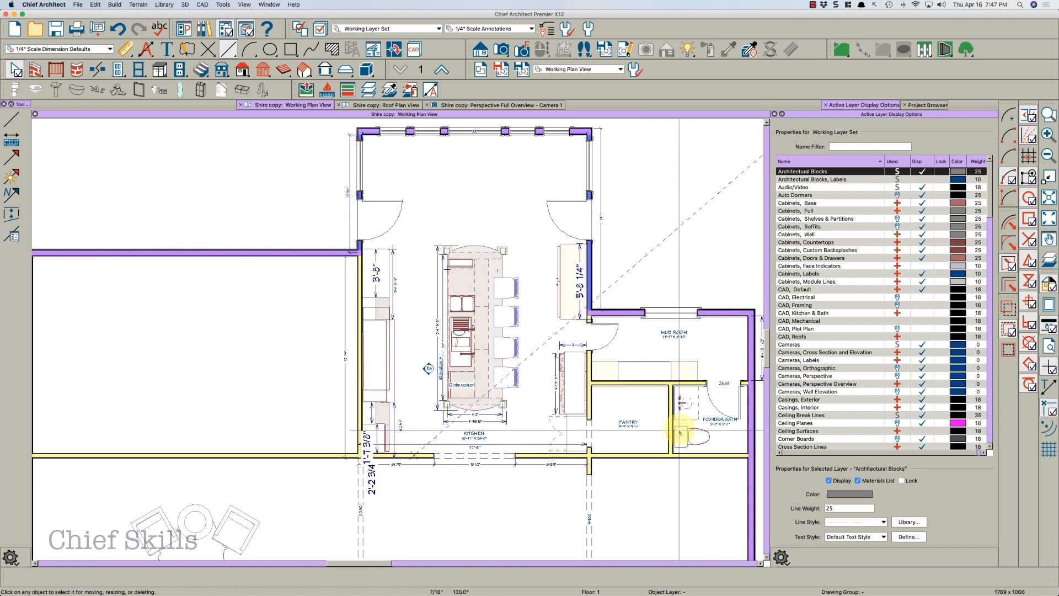
{"action": "scroll", "coordinate": [508, 395], "scroll_direction": "up", "scroll_amount": 2}
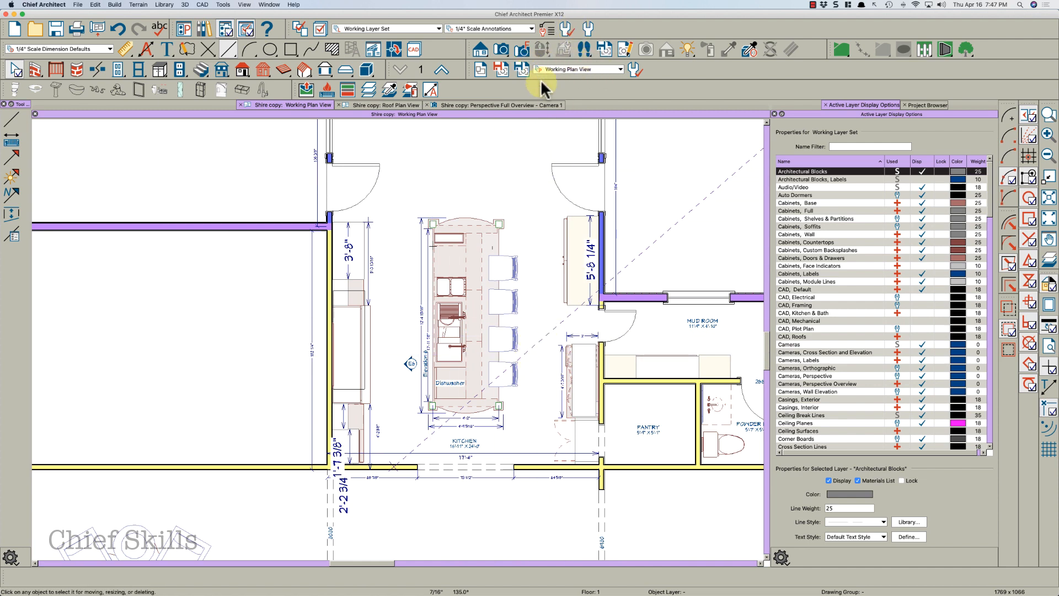
{"action": "scroll", "coordinate": [525, 284], "scroll_direction": "down", "scroll_amount": 3}
{"action": "middle_click_drag", "start_coordinate": [539, 225], "coordinate": [536, 286]}
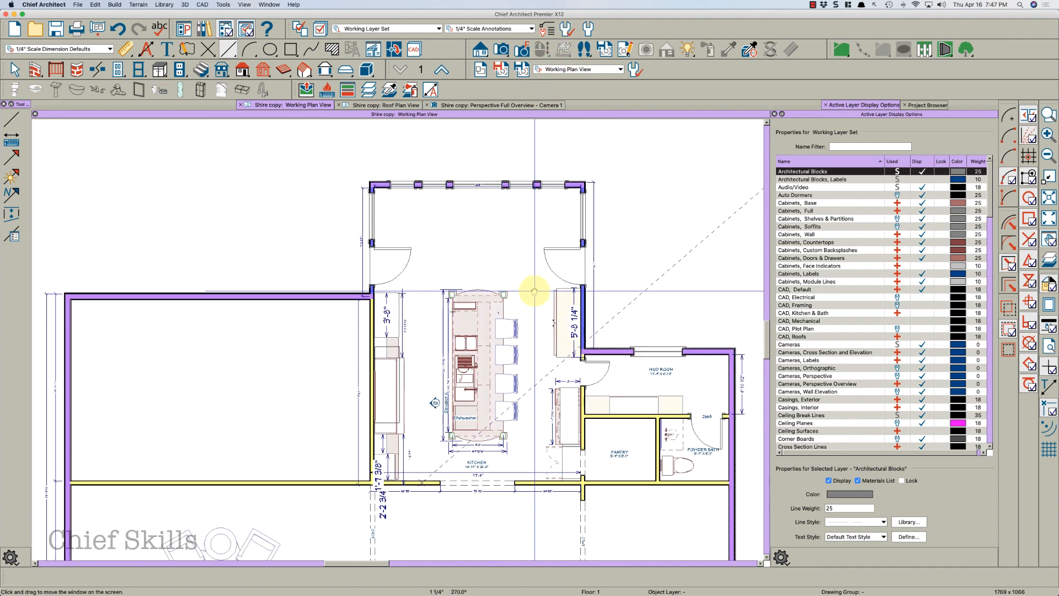
{"action": "scroll", "coordinate": [491, 271], "scroll_direction": "up", "scroll_amount": 1}
{"action": "scroll", "coordinate": [480, 215], "scroll_direction": "up", "scroll_amount": 4}
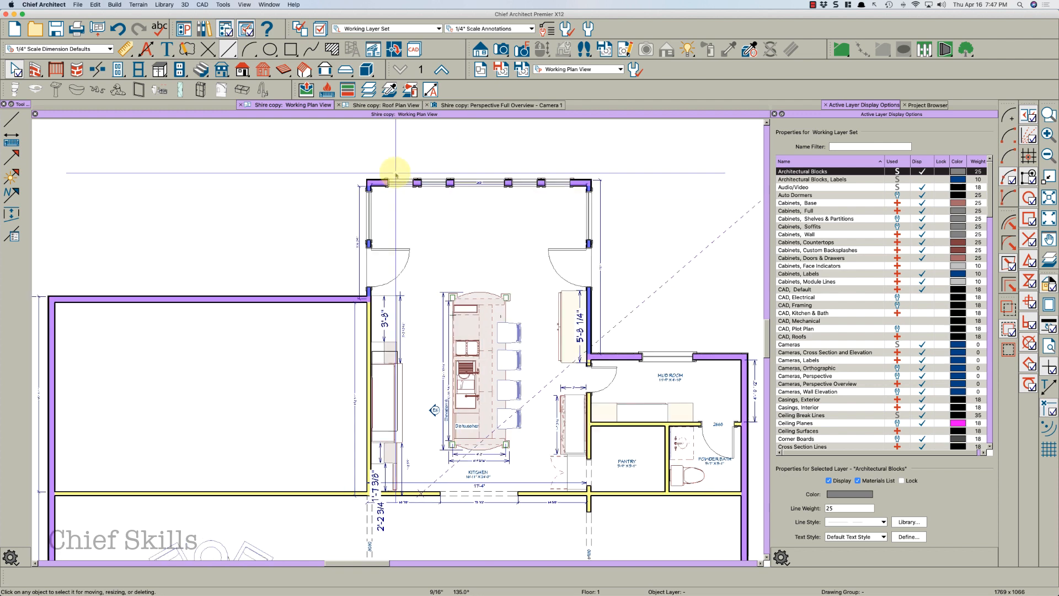
{"action": "left_click", "coordinate": [497, 183]}
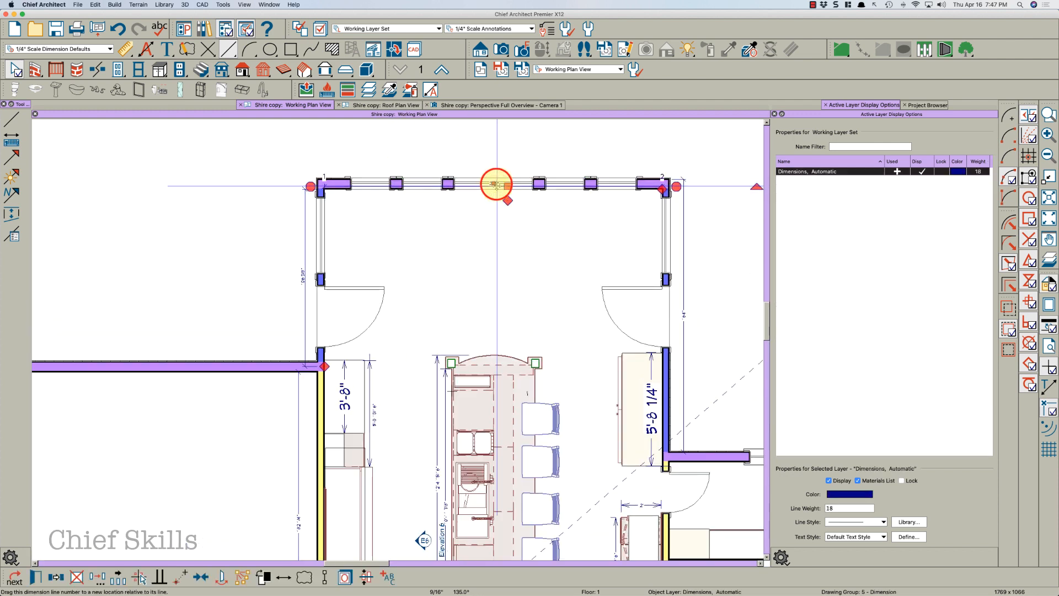
{"action": "left_click_drag", "start_coordinate": [507, 184], "coordinate": [507, 221]}
{"action": "key", "text": "Escape"}
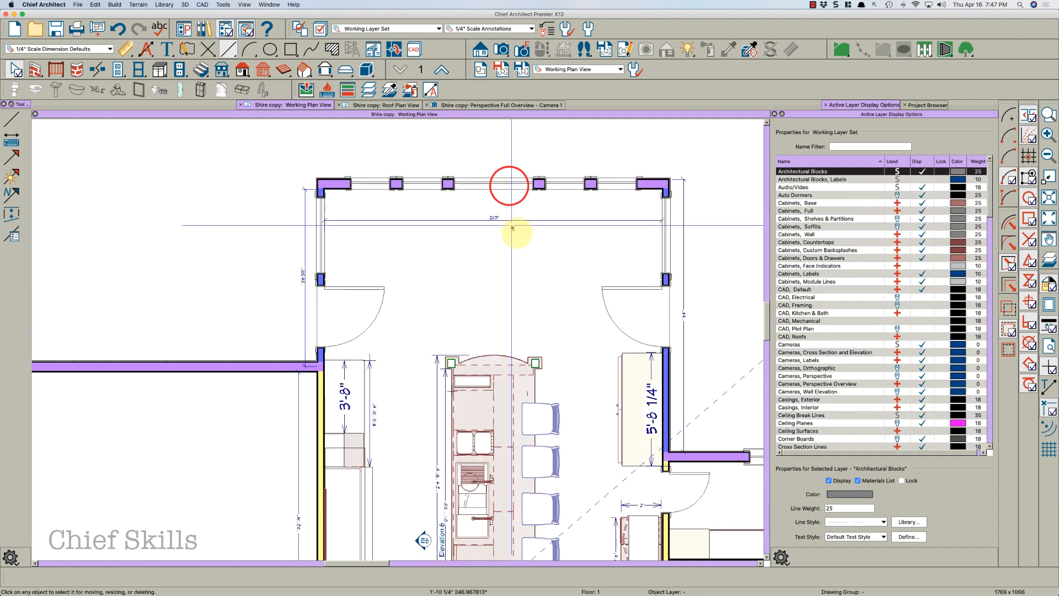
Close the Active Layer Display Options panel
{"action": "scroll", "coordinate": [509, 243], "scroll_direction": "down", "scroll_amount": 1}
{"action": "scroll", "coordinate": [401, 245], "scroll_direction": "down", "scroll_amount": 2}
{"action": "middle_click_drag", "start_coordinate": [421, 246], "coordinate": [438, 184]}
{"action": "scroll", "coordinate": [431, 208], "scroll_direction": "down", "scroll_amount": 1}
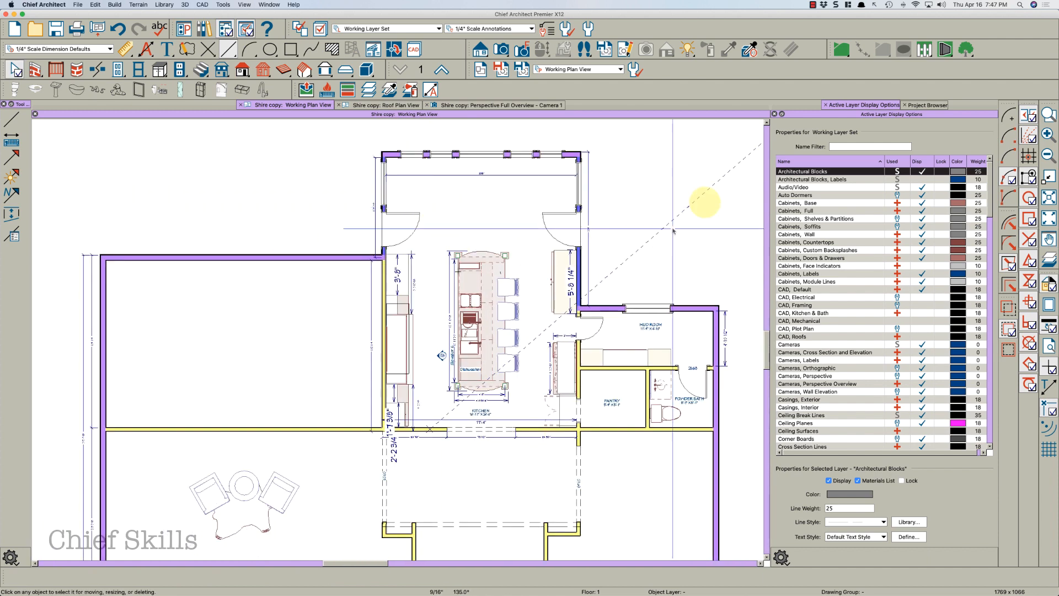
{"action": "left_click", "coordinate": [774, 113]}
{"action": "left_click", "coordinate": [774, 104]}
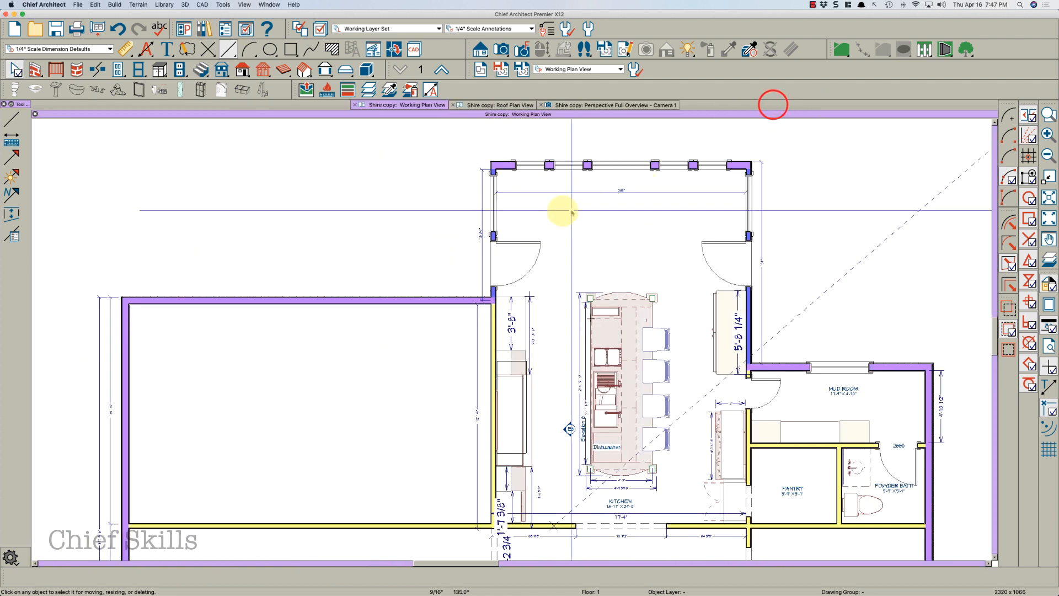
{"action": "scroll", "coordinate": [344, 178], "scroll_direction": "up", "scroll_amount": 2}
{"action": "scroll", "coordinate": [476, 254], "scroll_direction": "down", "scroll_amount": 3}
{"action": "scroll", "coordinate": [489, 256], "scroll_direction": "up", "scroll_amount": 2}
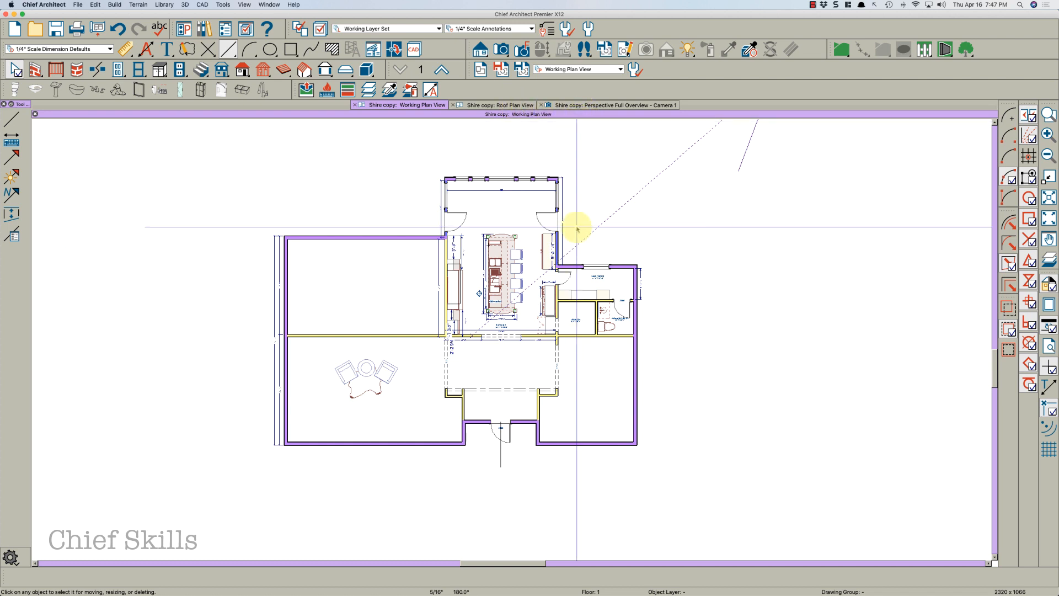
Create a full overview 3D camera view and orbit to the brick corner of the house
{"action": "key", "text": "shift+o"}
{"action": "left_click_drag", "start_coordinate": [592, 331], "coordinate": [438, 289]}
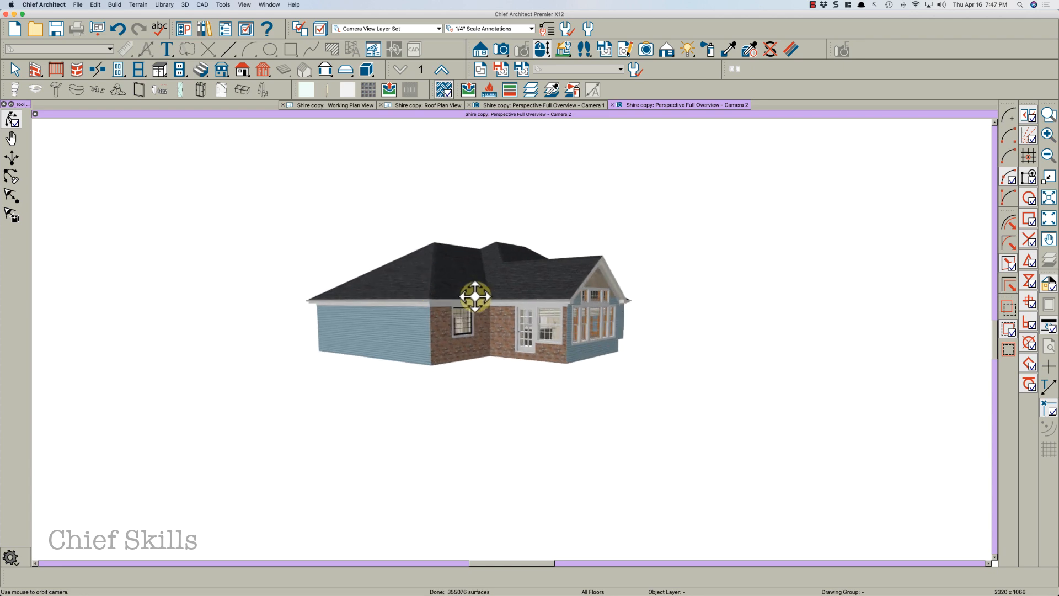
{"action": "scroll", "coordinate": [475, 296], "scroll_direction": "up", "scroll_amount": 5}
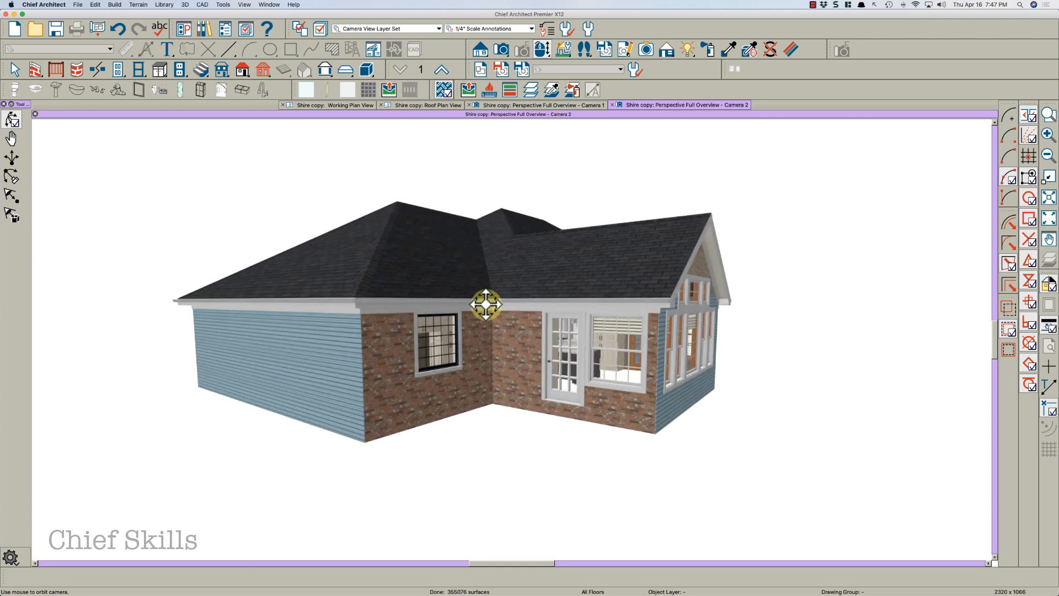
{"action": "scroll", "coordinate": [486, 304], "scroll_direction": "up", "scroll_amount": 1}
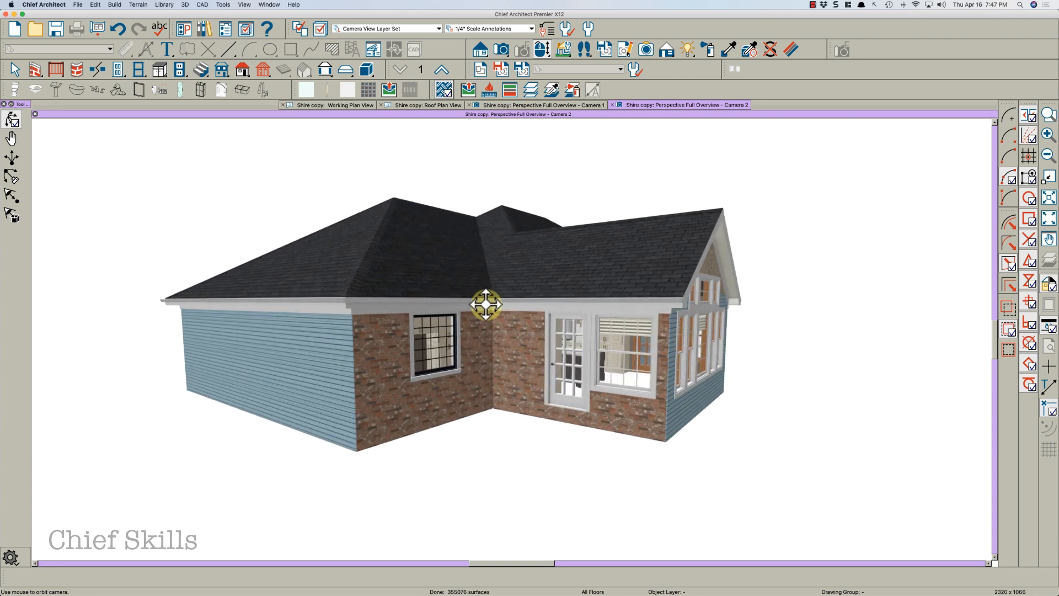
{"action": "left_click", "coordinate": [486, 306]}
{"action": "left_click", "coordinate": [381, 367]}
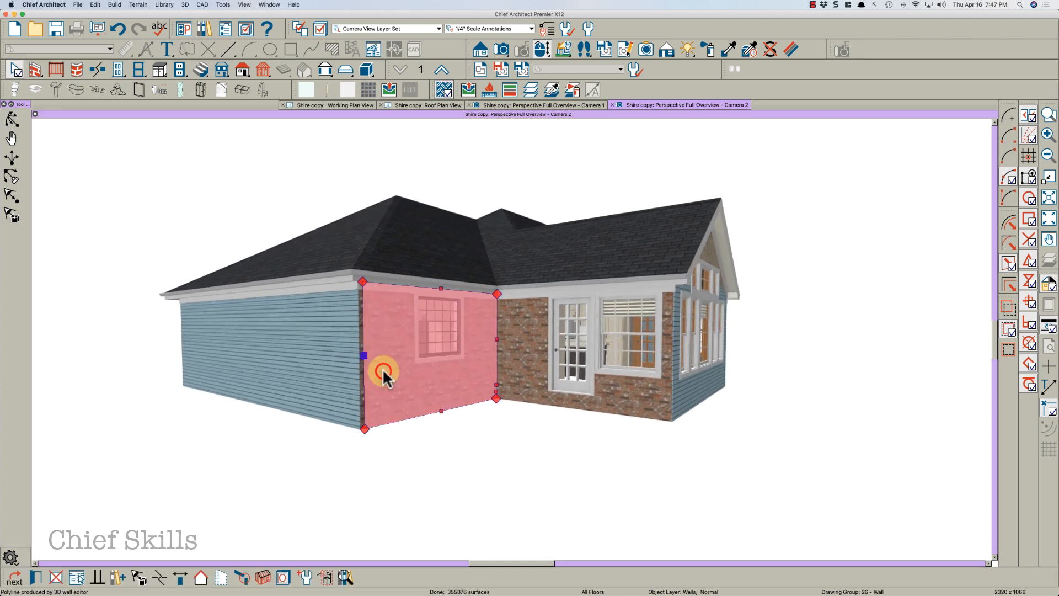
{"action": "double_click", "coordinate": [381, 370]}
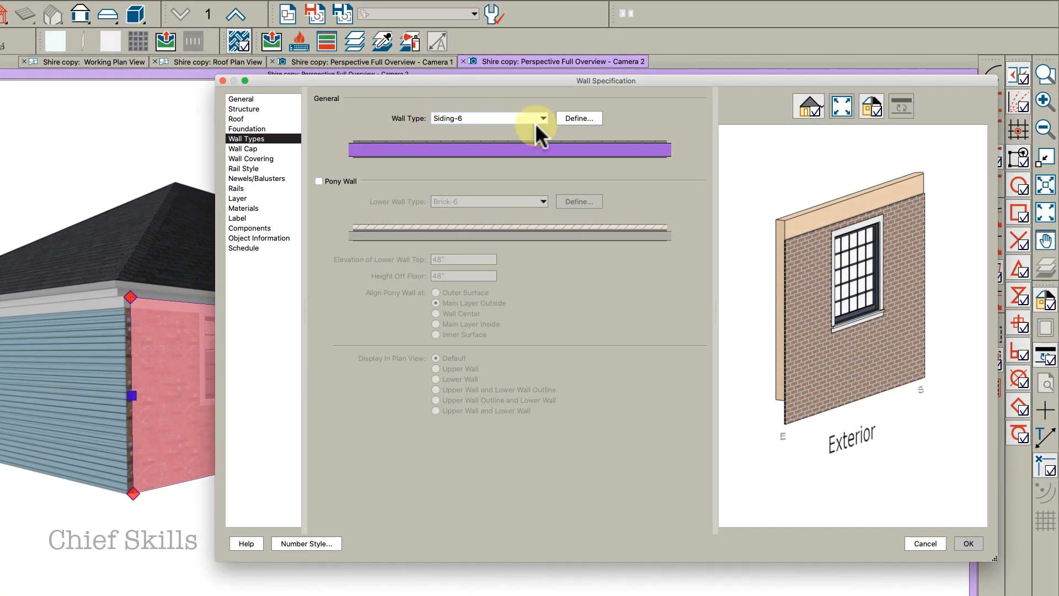
{"action": "left_click", "coordinate": [244, 210]}
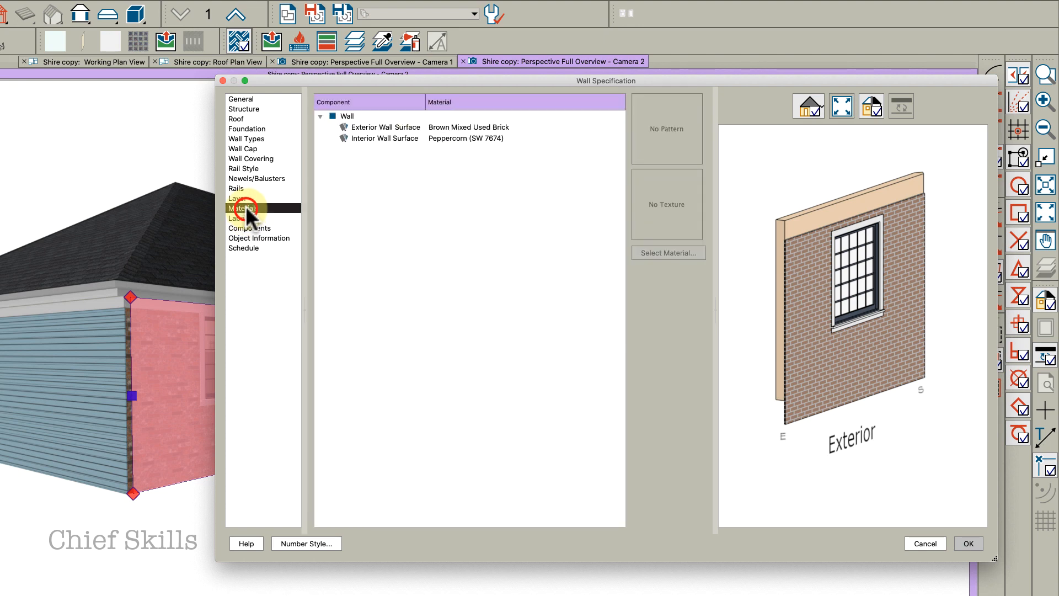
{"action": "left_click", "coordinate": [442, 122]}
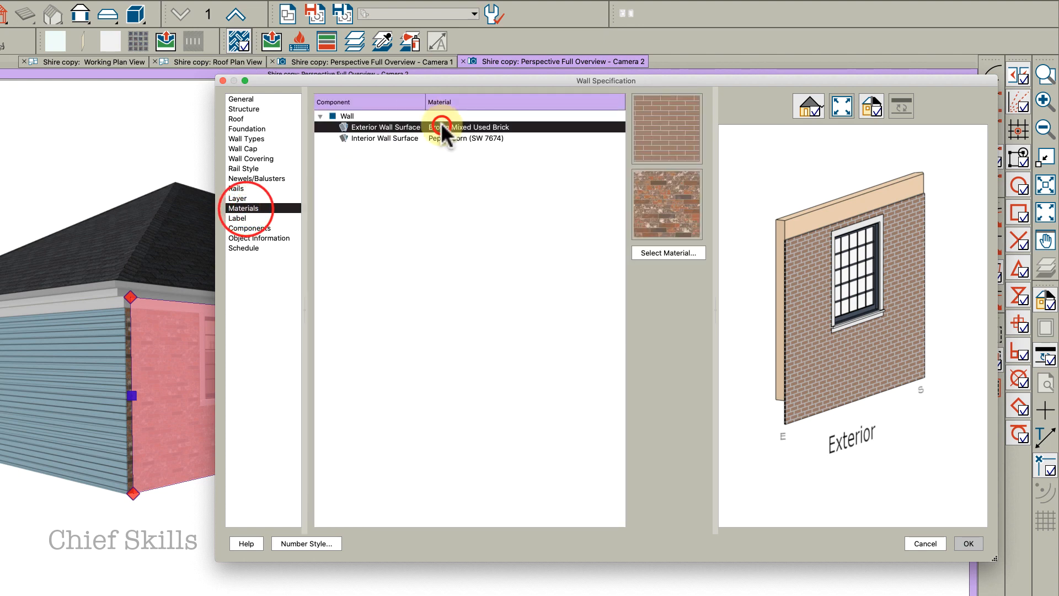
{"action": "left_click", "coordinate": [469, 136], "text": "shift"}
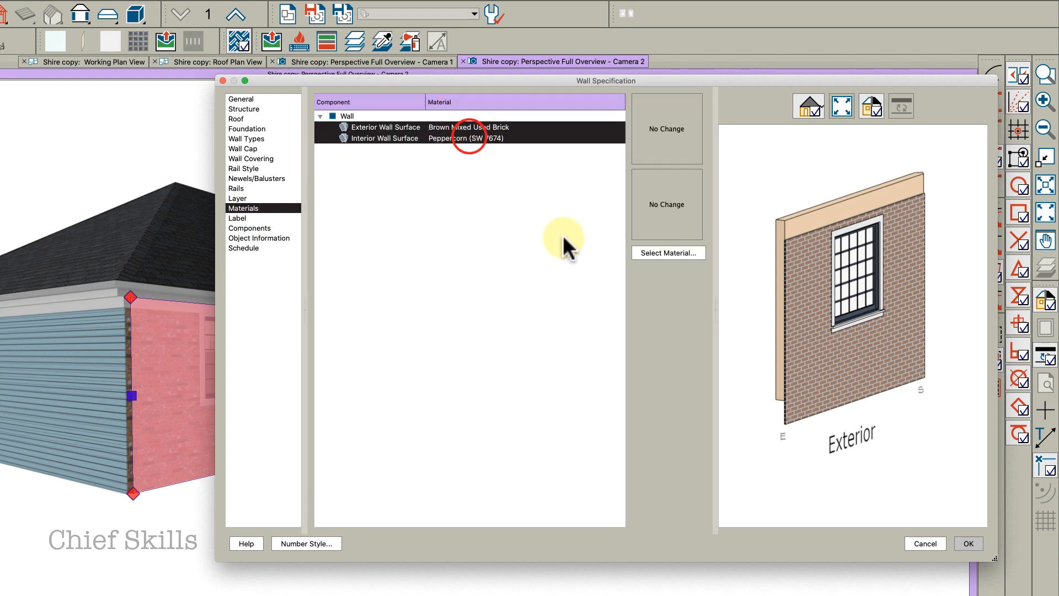
{"action": "key", "text": "Escape"}
{"action": "key", "text": "Escape"}
Set both surface materials of the brick wall left of the patio door to Use Default
{"action": "left_click", "coordinate": [183, 406]}
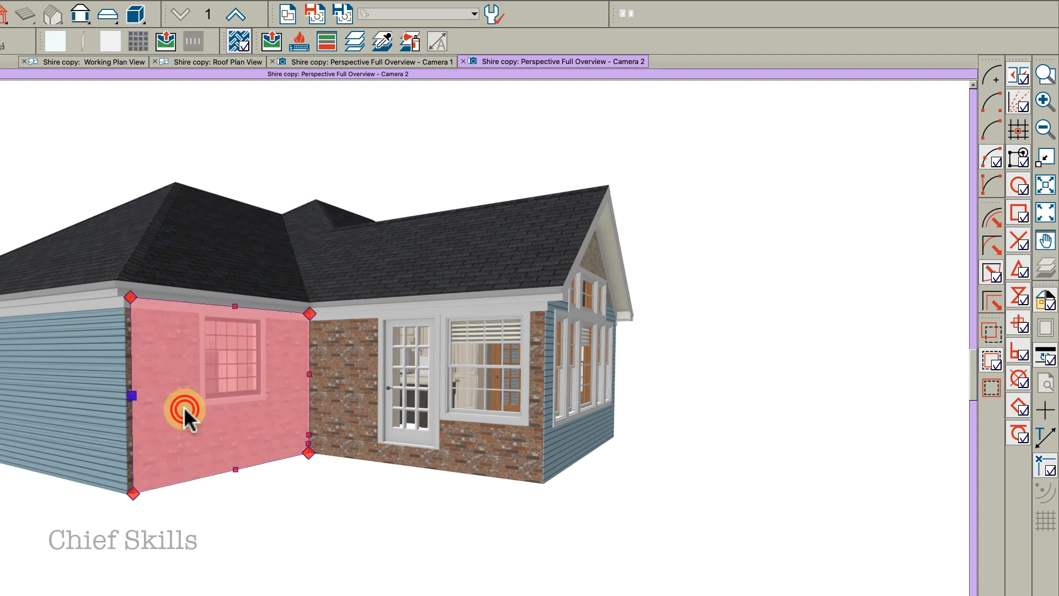
{"action": "key", "text": "super+e"}
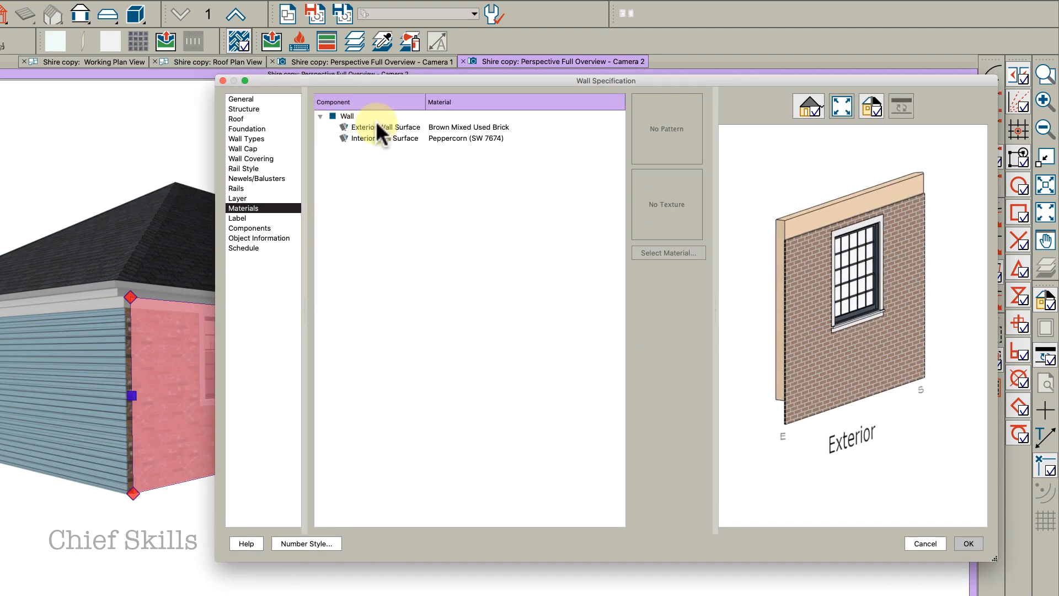
{"action": "left_click", "coordinate": [377, 125]}
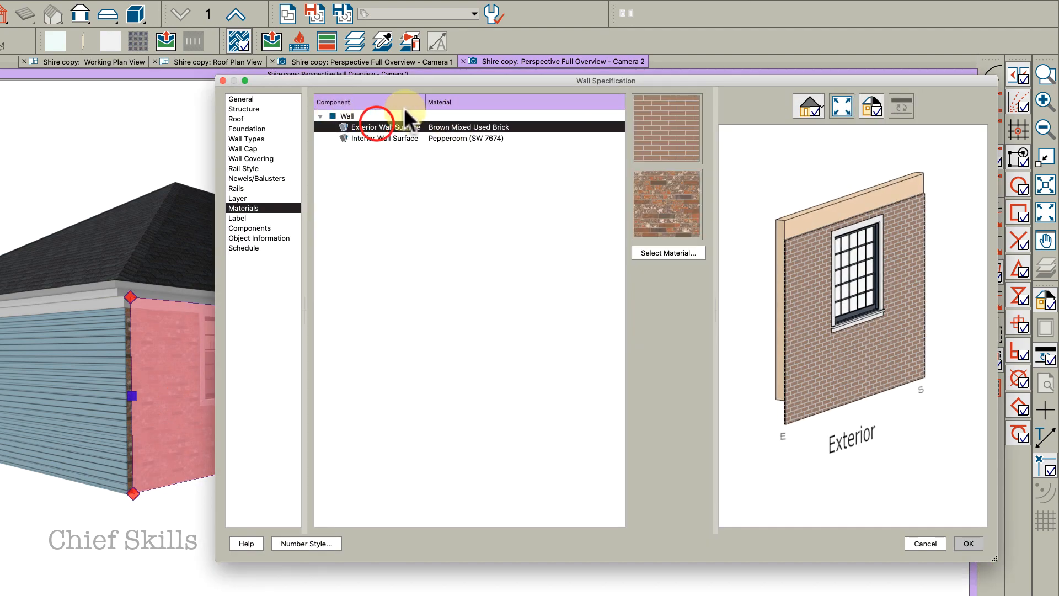
{"action": "left_click", "coordinate": [414, 137], "text": "shift"}
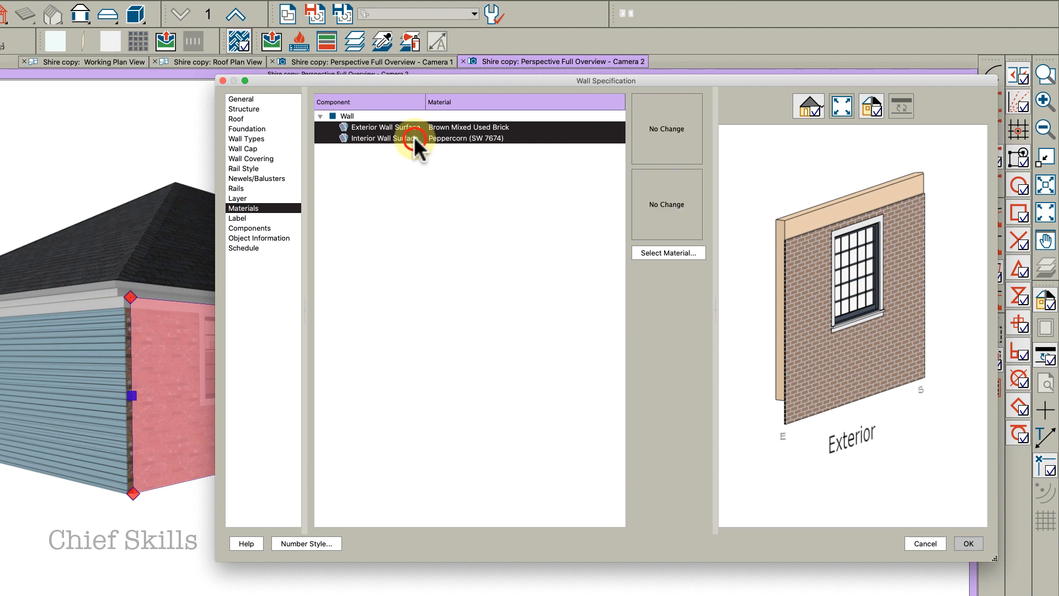
{"action": "left_click", "coordinate": [640, 140]}
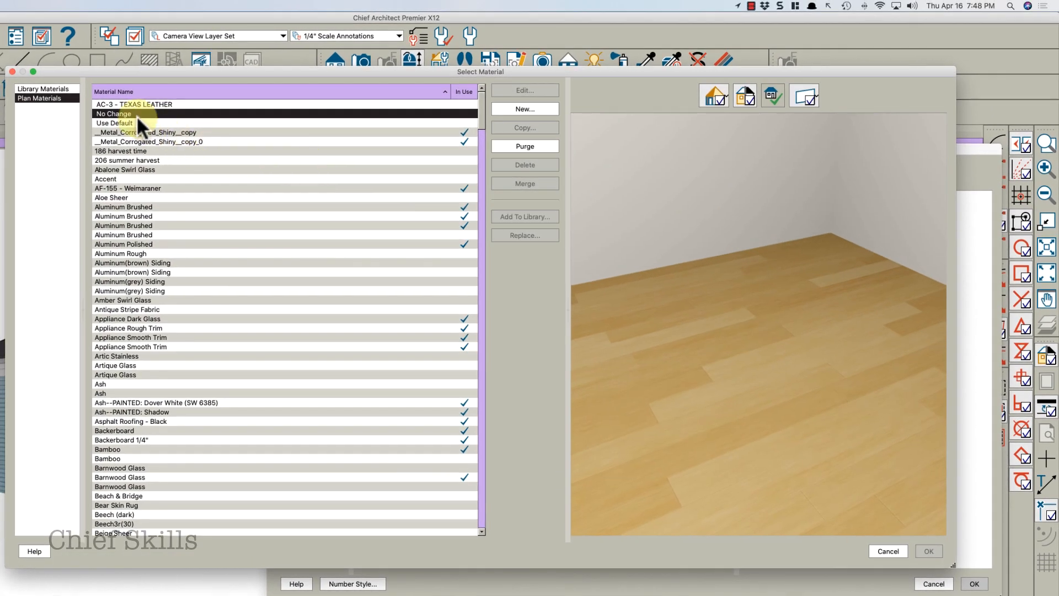
{"action": "left_click", "coordinate": [128, 120]}
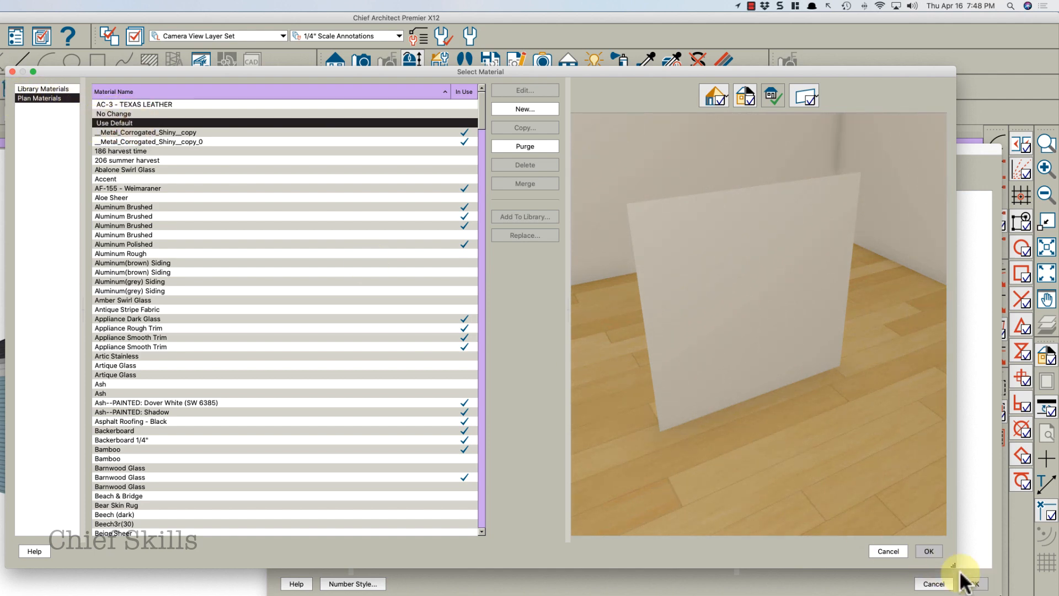
{"action": "left_click", "coordinate": [929, 551]}
{"action": "left_click", "coordinate": [973, 586]}
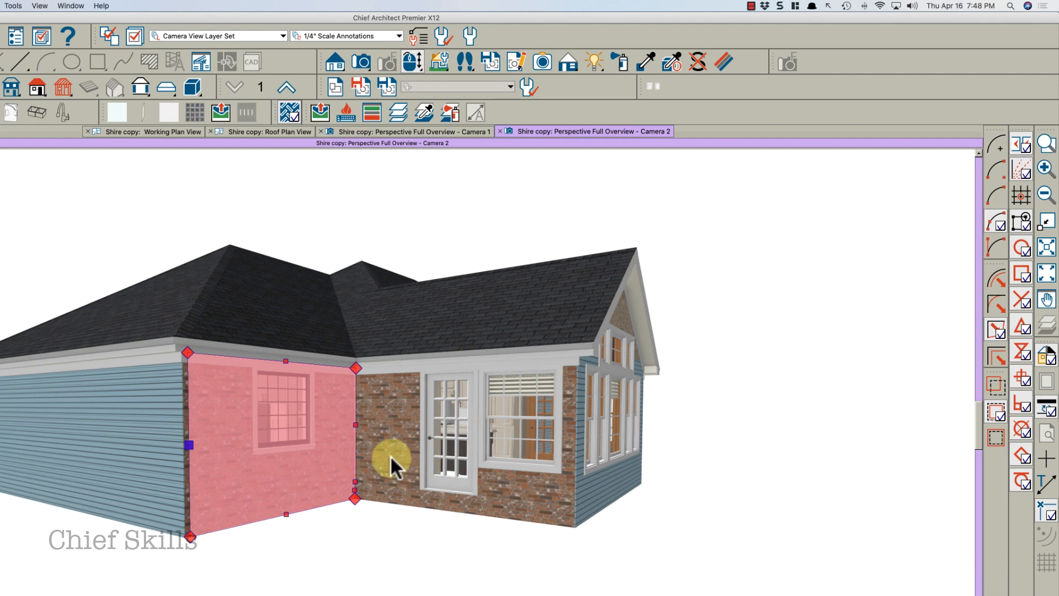
{"action": "left_click", "coordinate": [304, 454]}
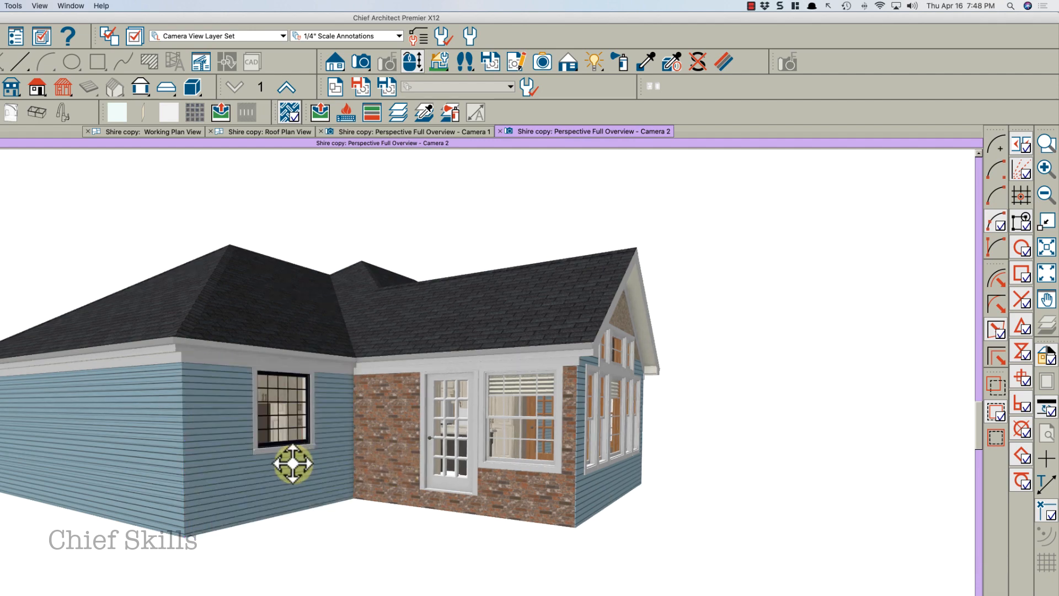
Change the siding wall left of the brick corner to the Brick-6 wall type
{"action": "left_click", "coordinate": [252, 477]}
{"action": "double_click", "coordinate": [253, 475]}
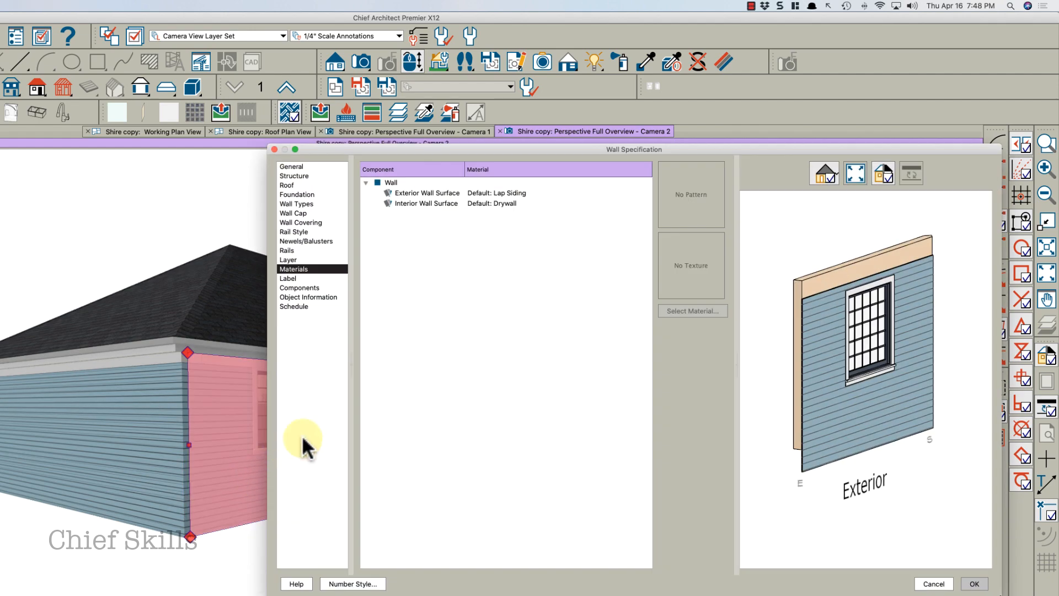
{"action": "left_click", "coordinate": [301, 200]}
{"action": "left_click", "coordinate": [519, 184]}
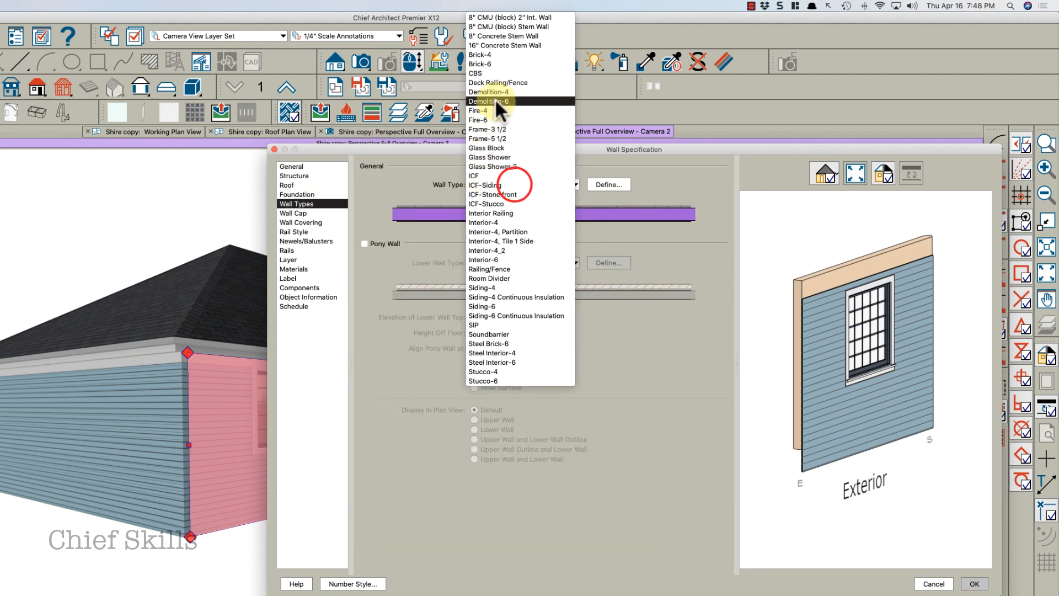
{"action": "left_click", "coordinate": [496, 63]}
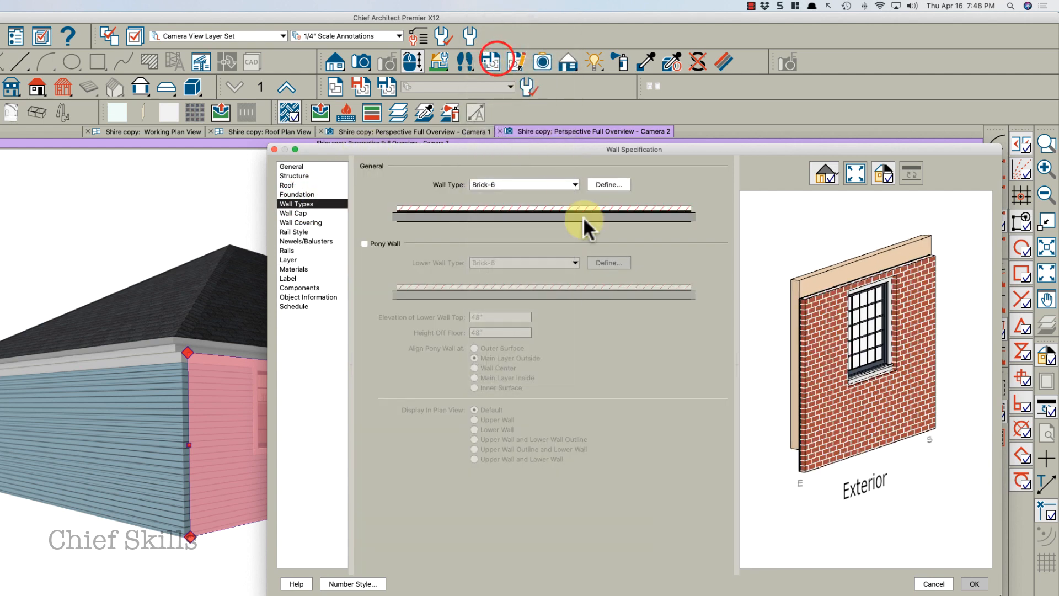
{"action": "left_click", "coordinate": [972, 584]}
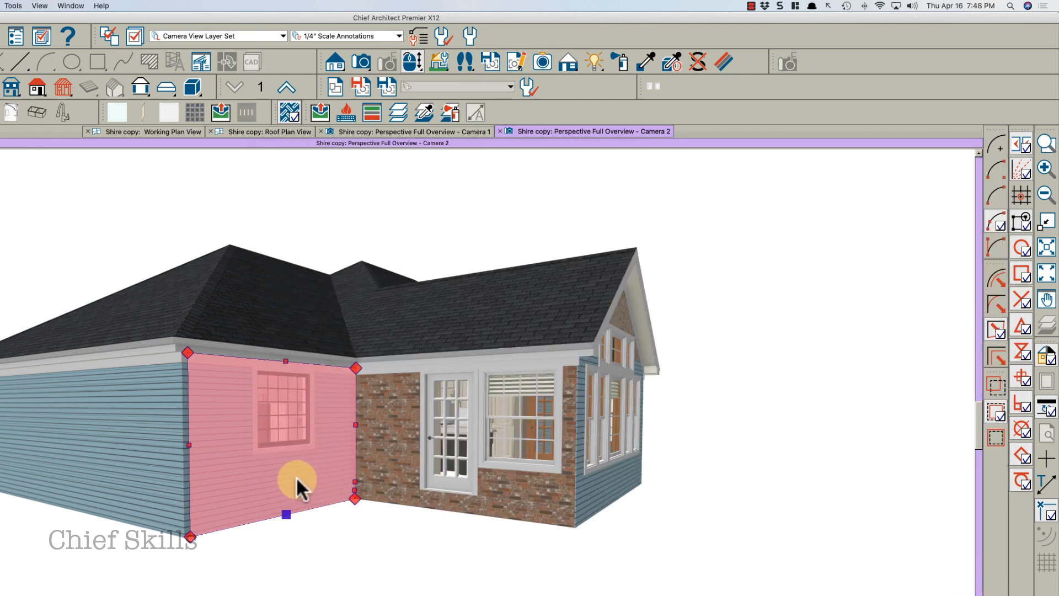
Redefine the Brick-6 wall type's exterior brick layer material as Brown Mixed Used Brick
{"action": "key", "text": "Escape"}
{"action": "left_click", "coordinate": [319, 469]}
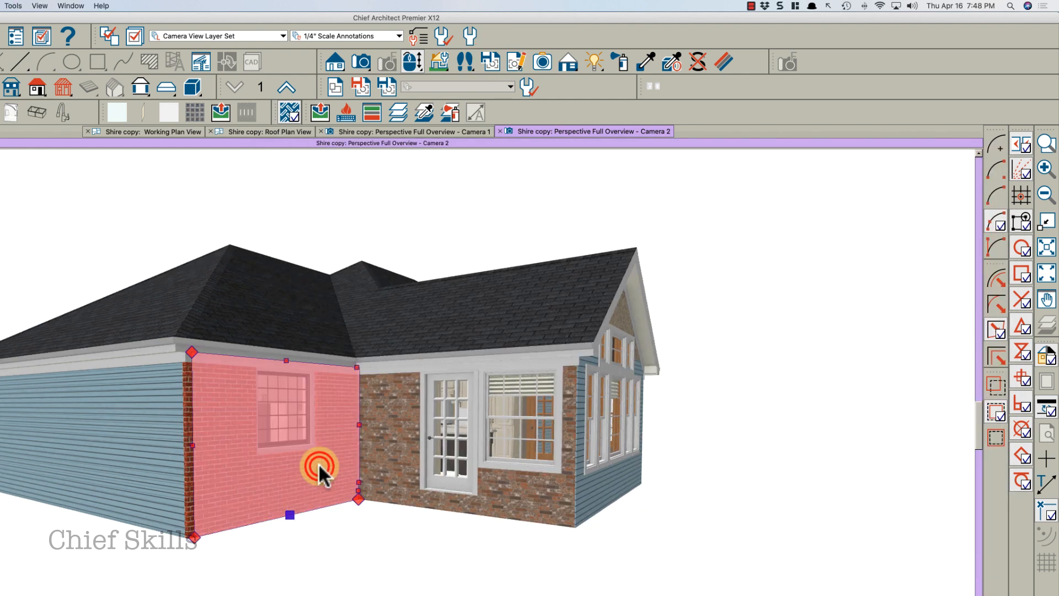
{"action": "double_click", "coordinate": [320, 464]}
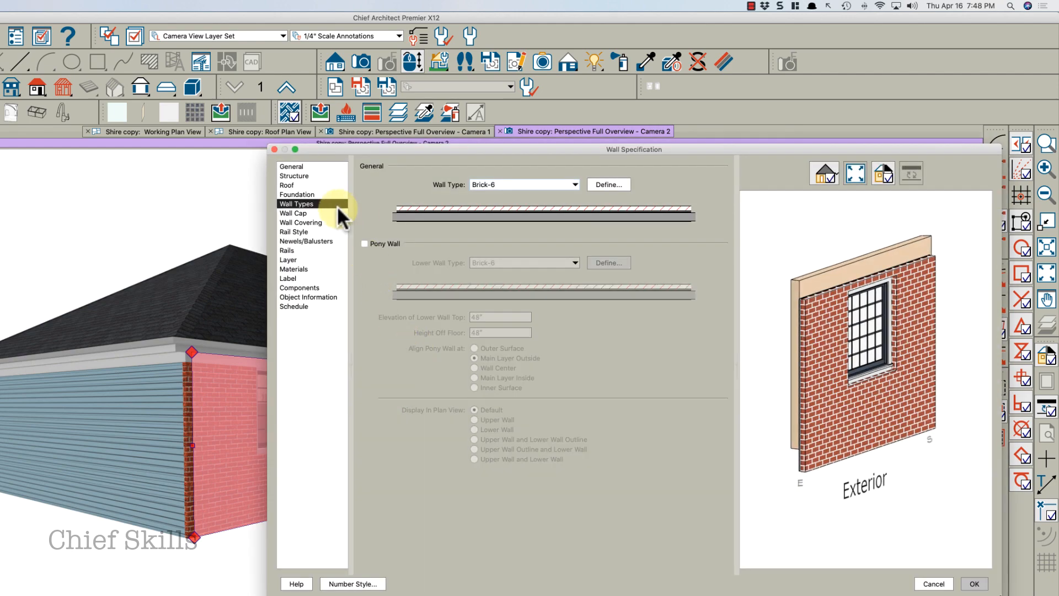
{"action": "left_click", "coordinate": [595, 184]}
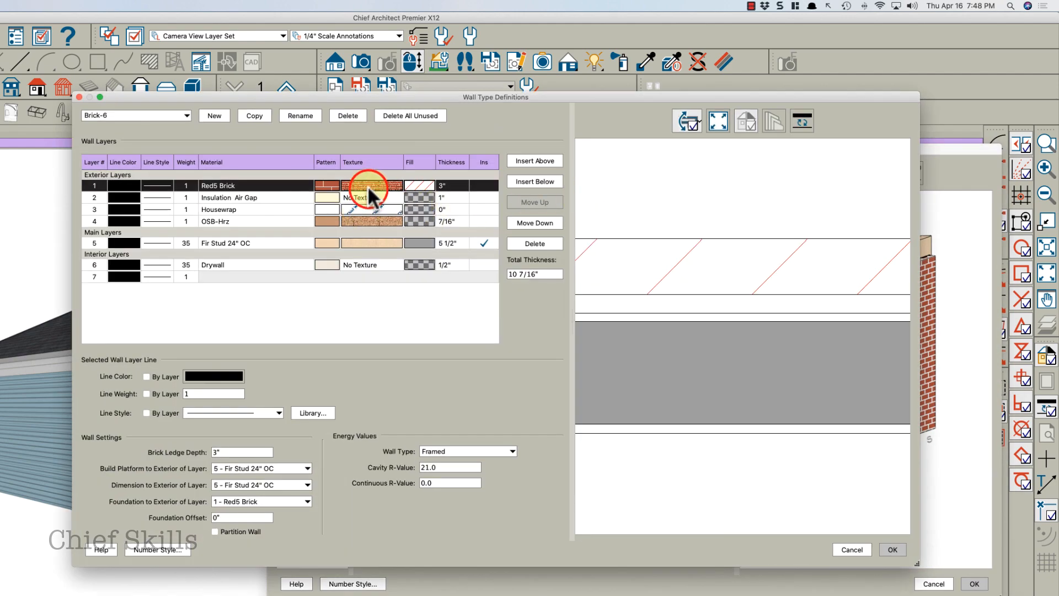
{"action": "left_click", "coordinate": [368, 186]}
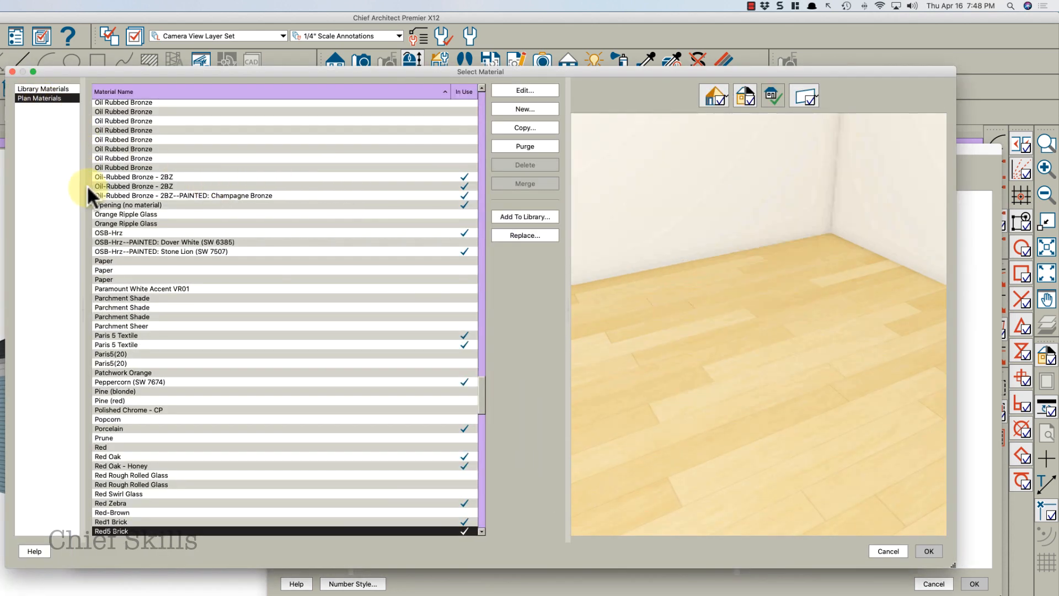
{"action": "left_click", "coordinate": [132, 231]}
{"action": "key", "text": "b"}
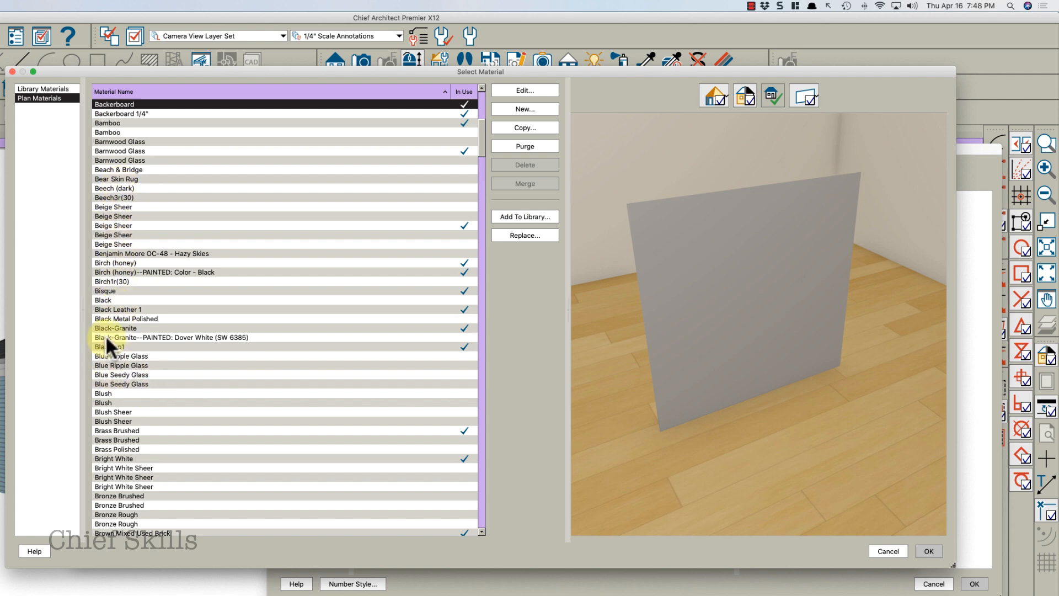
{"action": "scroll", "coordinate": [145, 495], "scroll_direction": "down", "scroll_amount": 3}
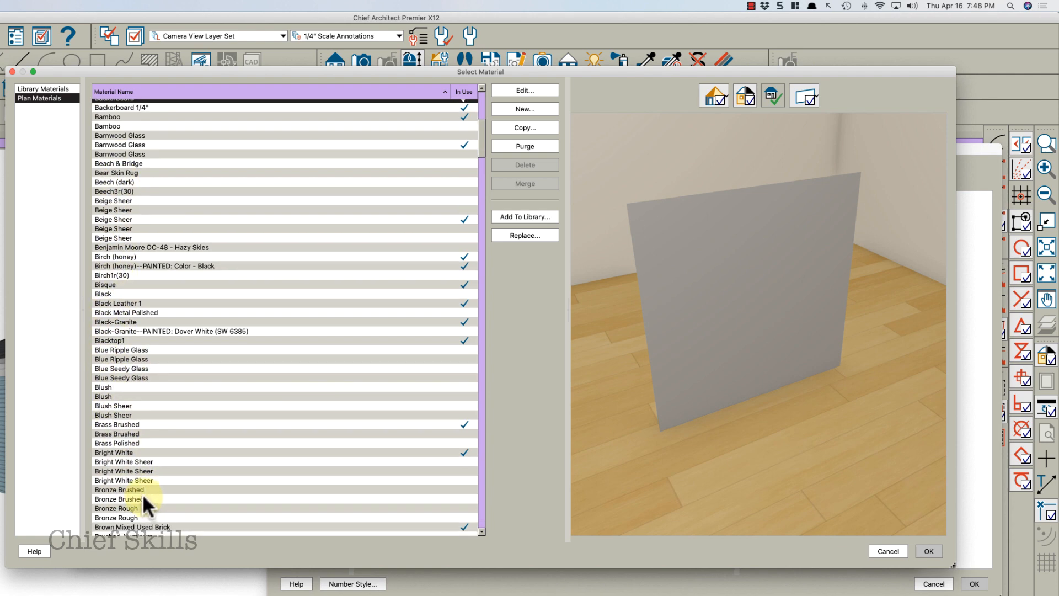
{"action": "left_click", "coordinate": [143, 499]}
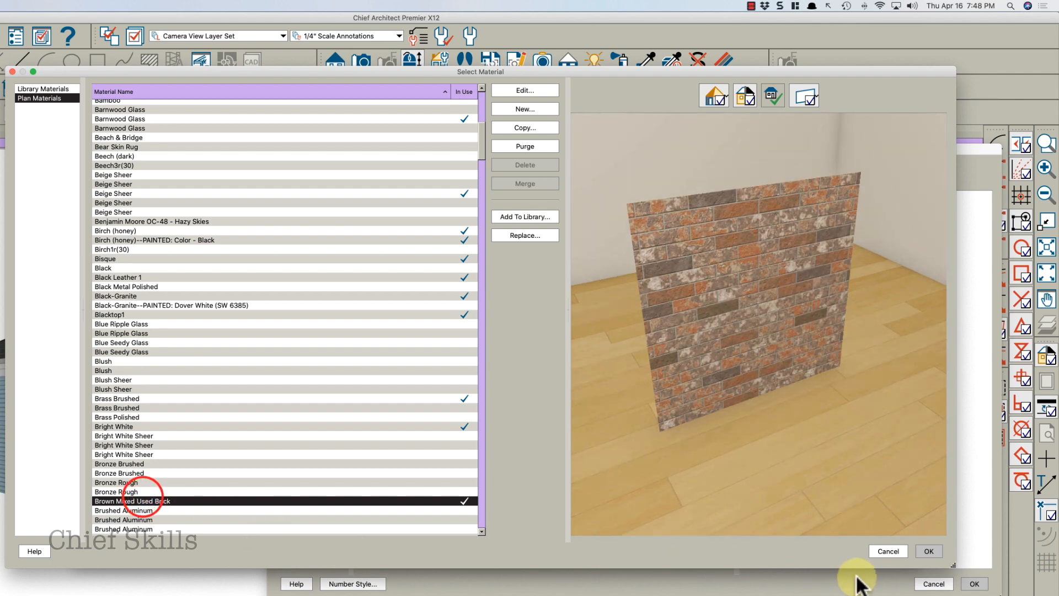
{"action": "left_click", "coordinate": [928, 551]}
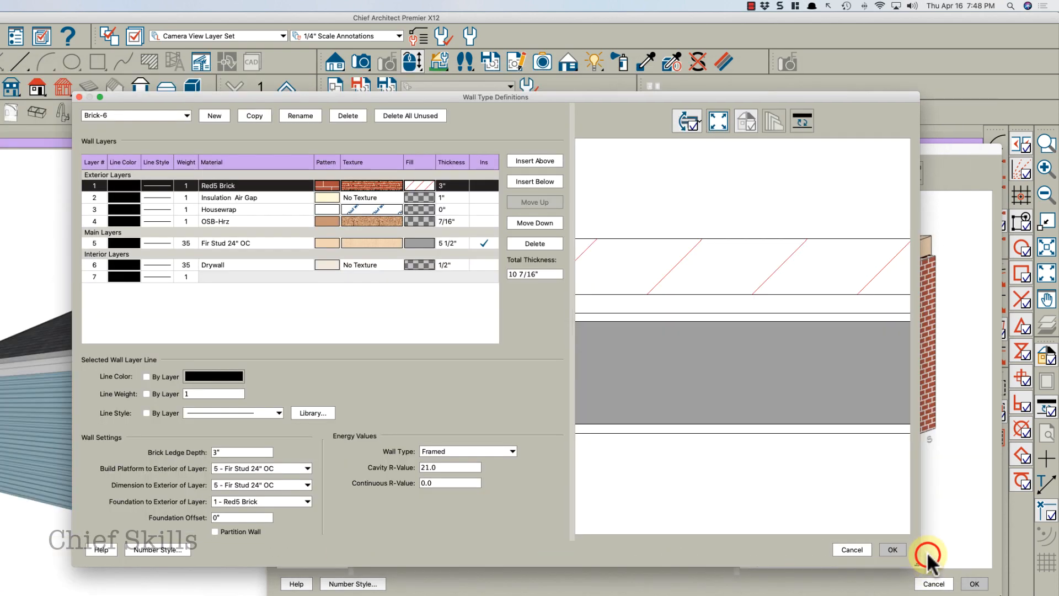
{"action": "left_click", "coordinate": [888, 549]}
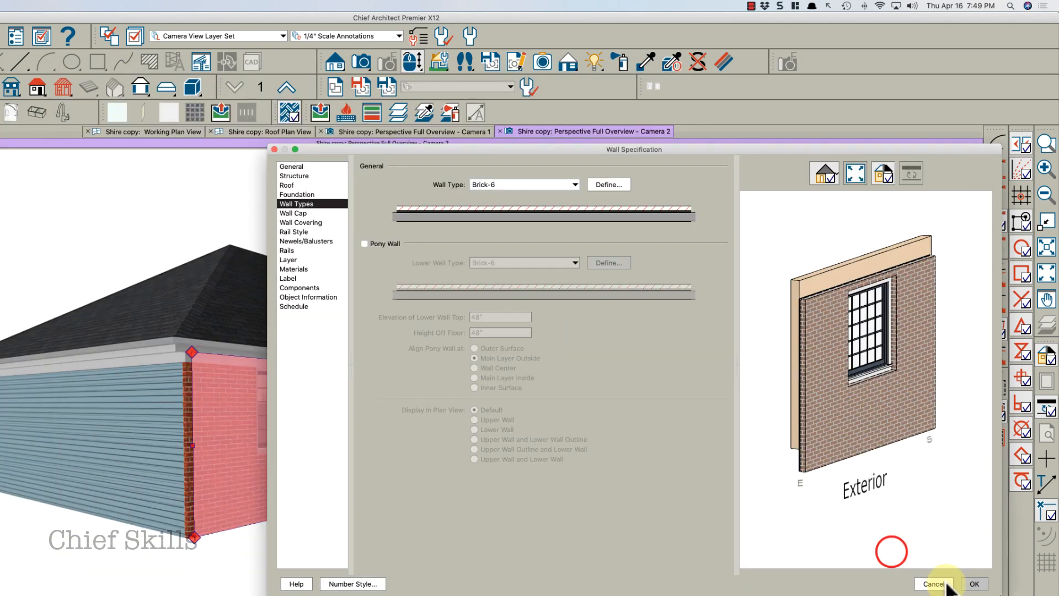
{"action": "left_click", "coordinate": [973, 583]}
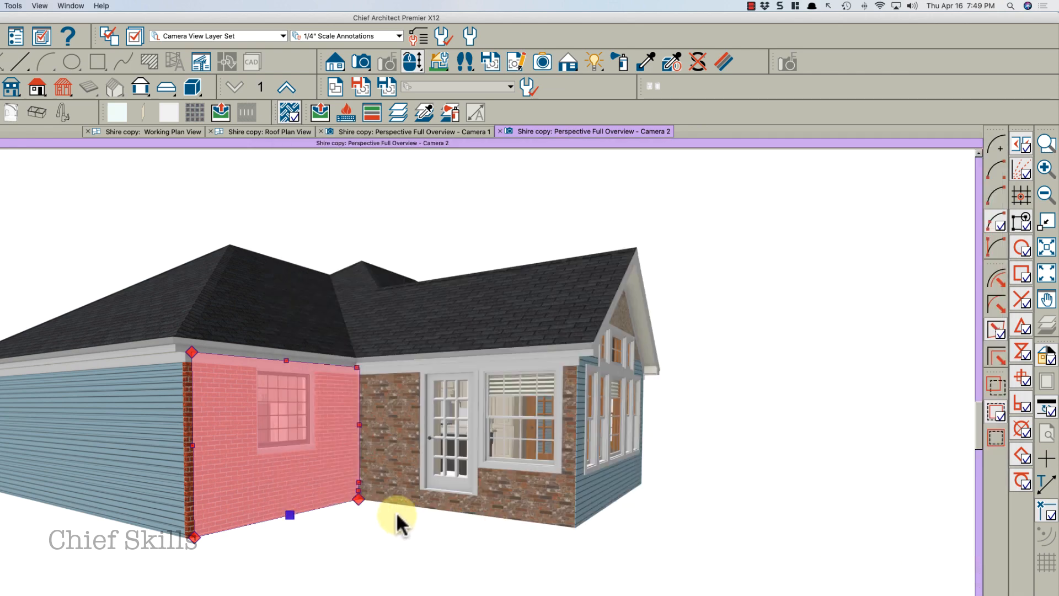
Set the patio door wall's wall type to Brick-4
{"action": "left_click", "coordinate": [396, 517]}
{"action": "left_click", "coordinate": [394, 448]}
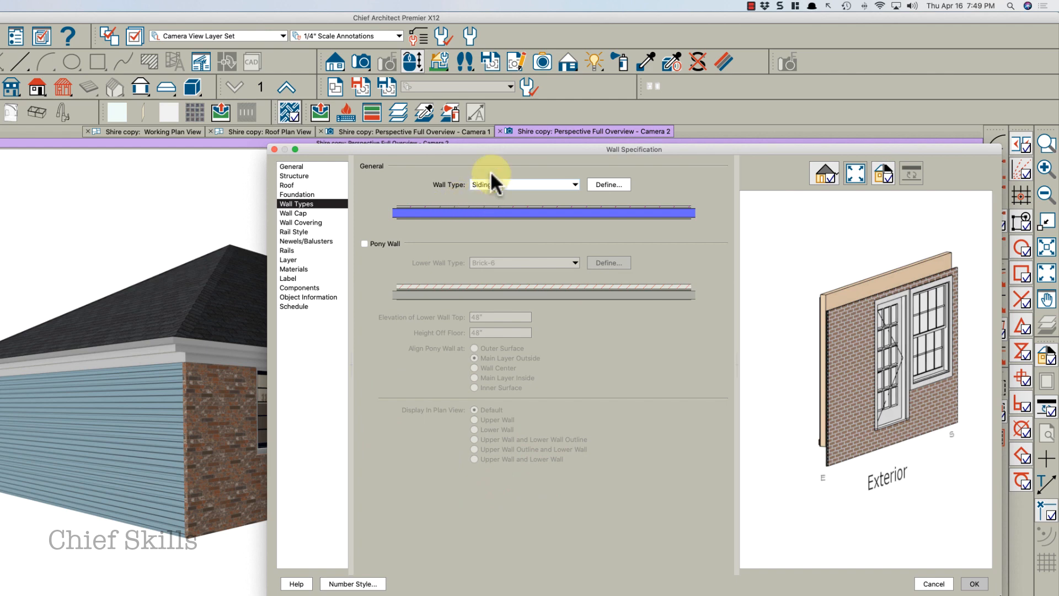
{"action": "left_click", "coordinate": [482, 185]}
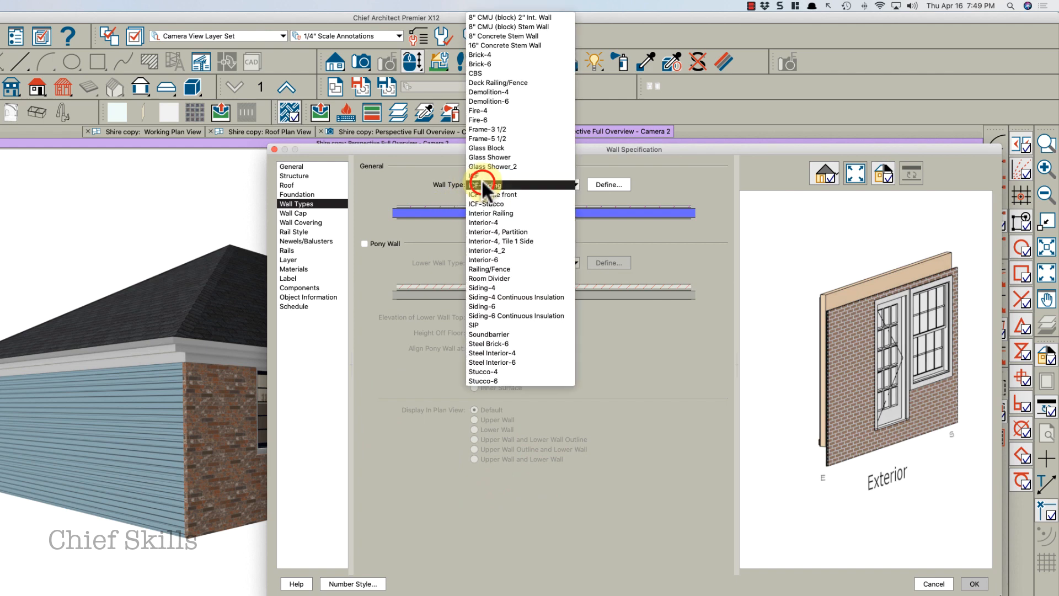
{"action": "left_click", "coordinate": [485, 54]}
{"action": "left_click", "coordinate": [973, 581]}
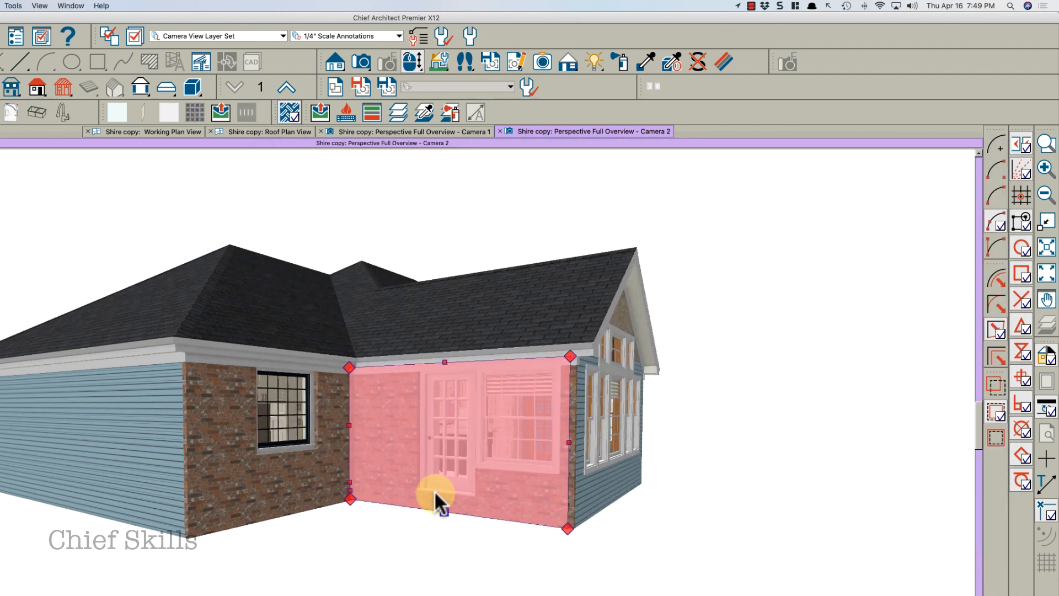
Change the bay window's front wall to the Brick-6 wall type
{"action": "key", "text": "Escape"}
{"action": "left_click_drag", "start_coordinate": [436, 473], "coordinate": [413, 492]}
{"action": "double_click", "coordinate": [445, 504]}
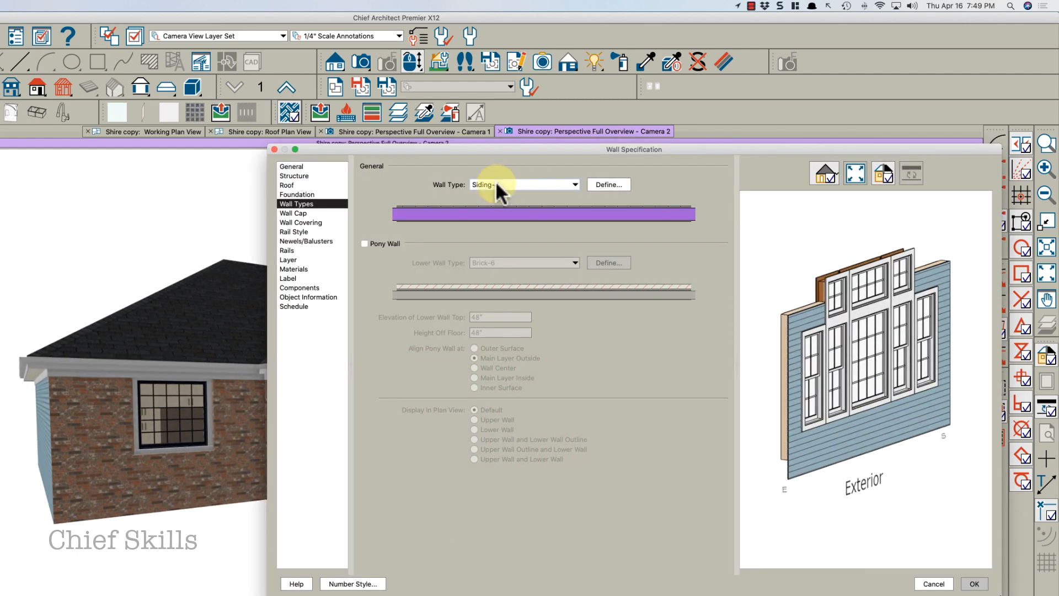
{"action": "left_click", "coordinate": [496, 184]}
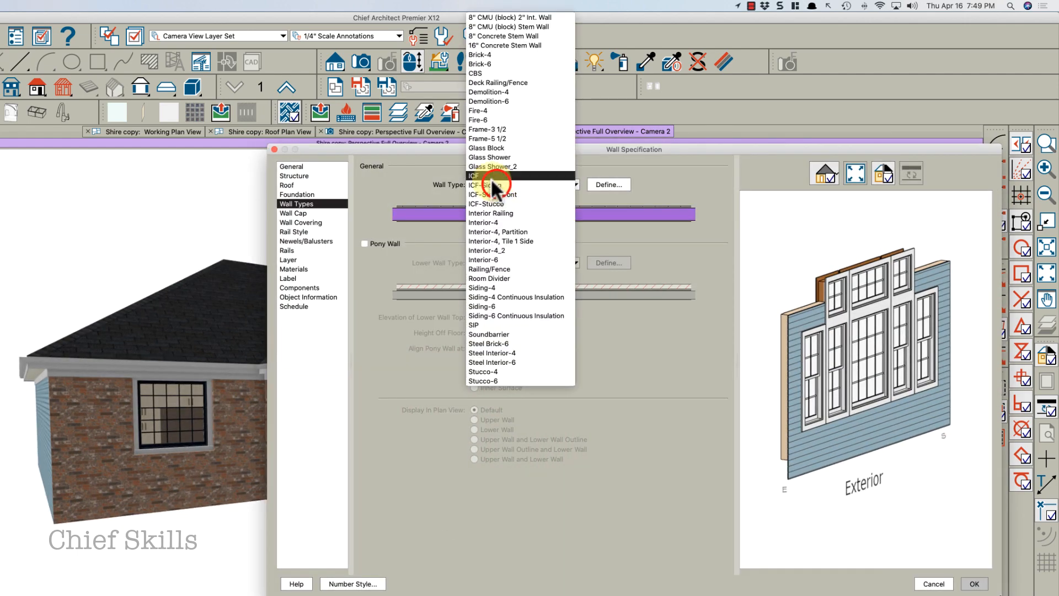
{"action": "left_click", "coordinate": [491, 61]}
{"action": "left_click", "coordinate": [974, 584]}
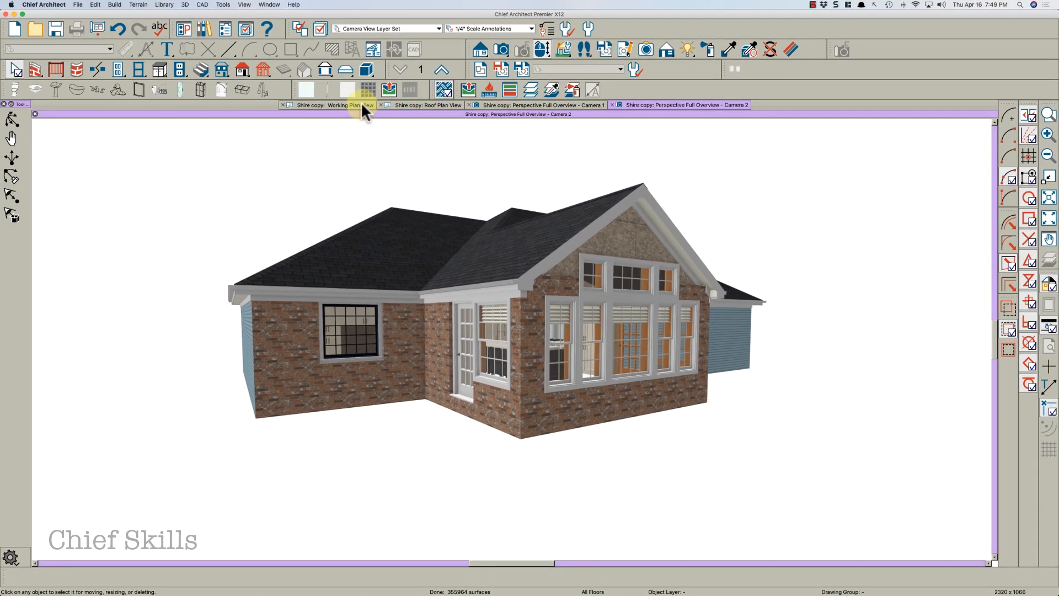
In the plan view's upper floor, turn on No Room Definition for the attic wall above the bay
{"action": "left_click", "coordinate": [362, 105]}
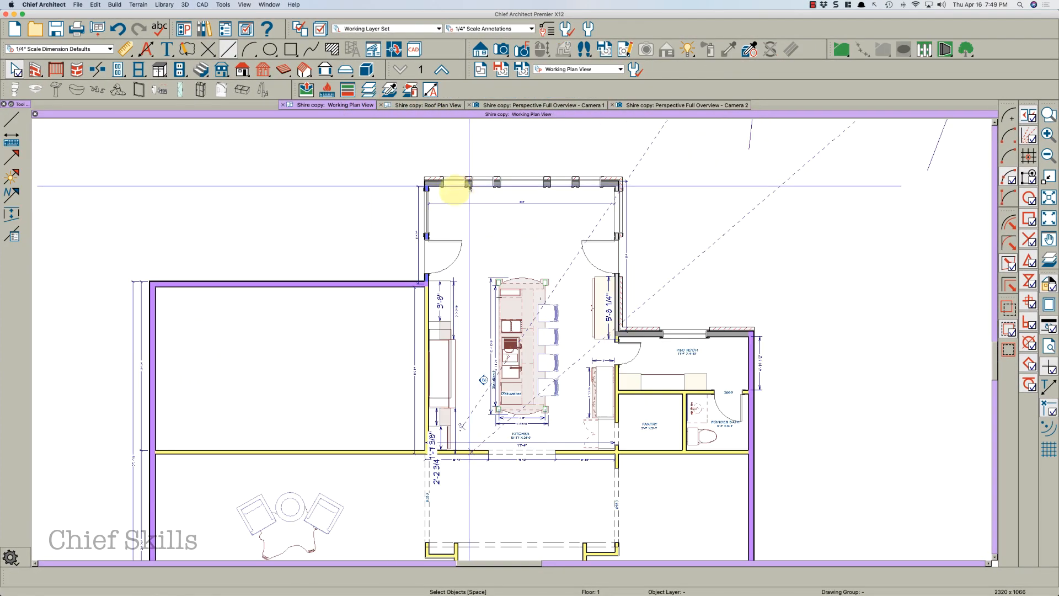
{"action": "scroll", "coordinate": [446, 184], "scroll_direction": "up", "scroll_amount": 3}
{"action": "double_click", "coordinate": [409, 179]}
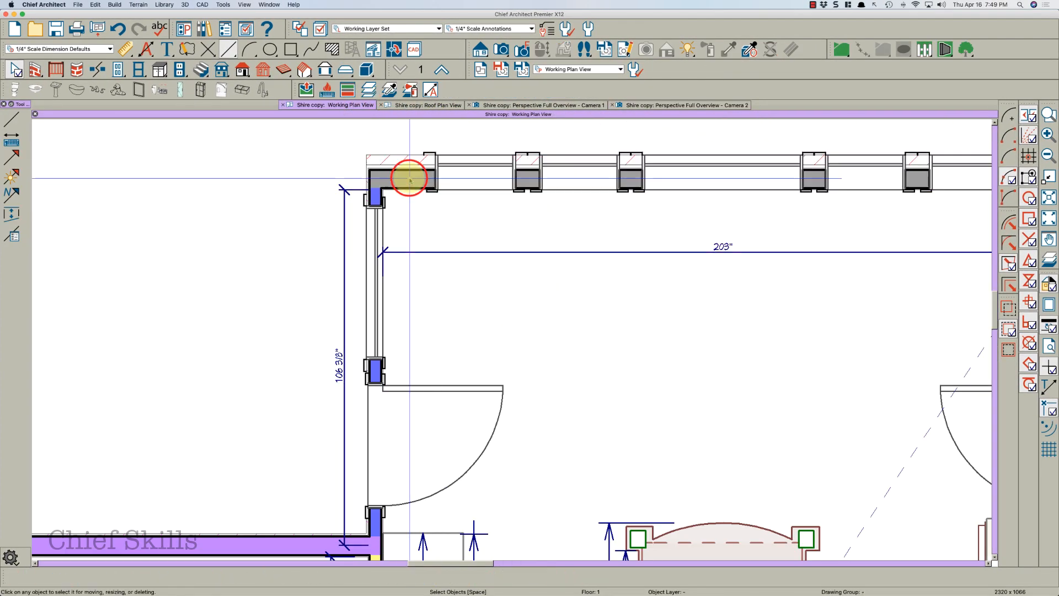
{"action": "left_click", "coordinate": [432, 69]}
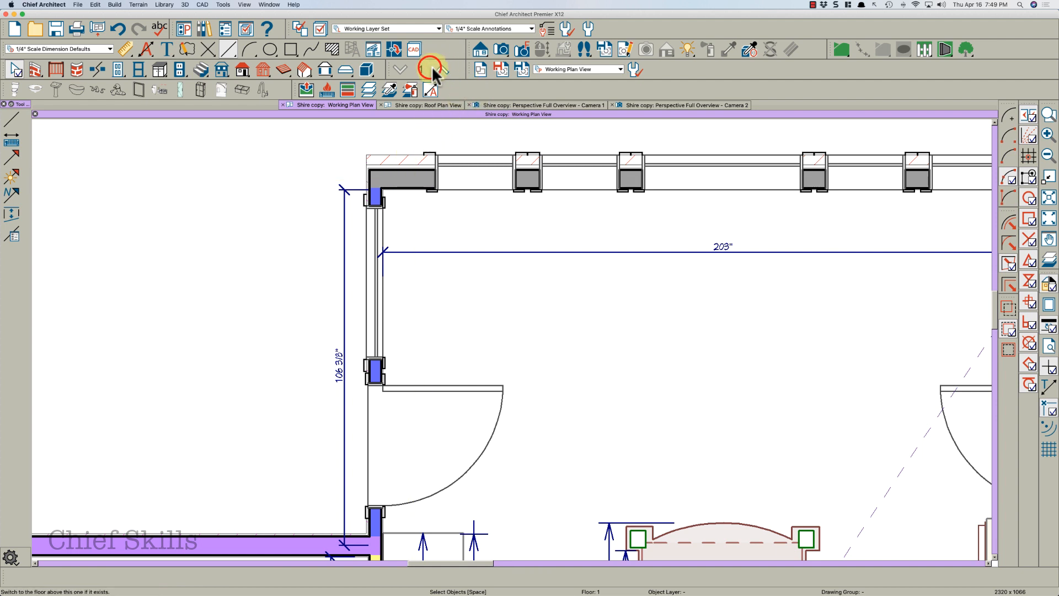
{"action": "left_click", "coordinate": [418, 187]}
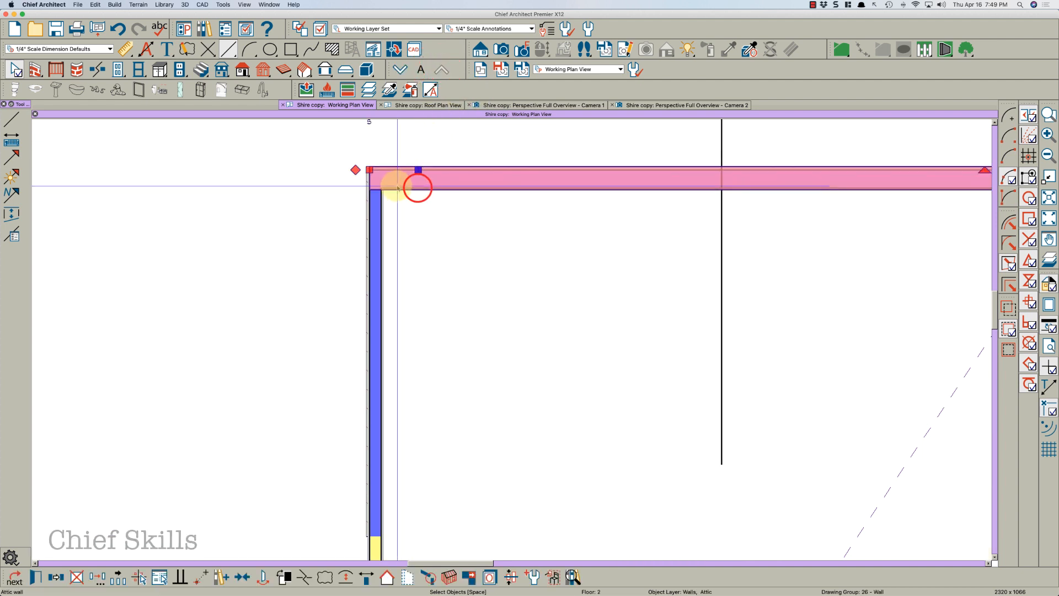
{"action": "scroll", "coordinate": [397, 187], "scroll_direction": "down", "scroll_amount": 1}
{"action": "left_click", "coordinate": [491, 184]}
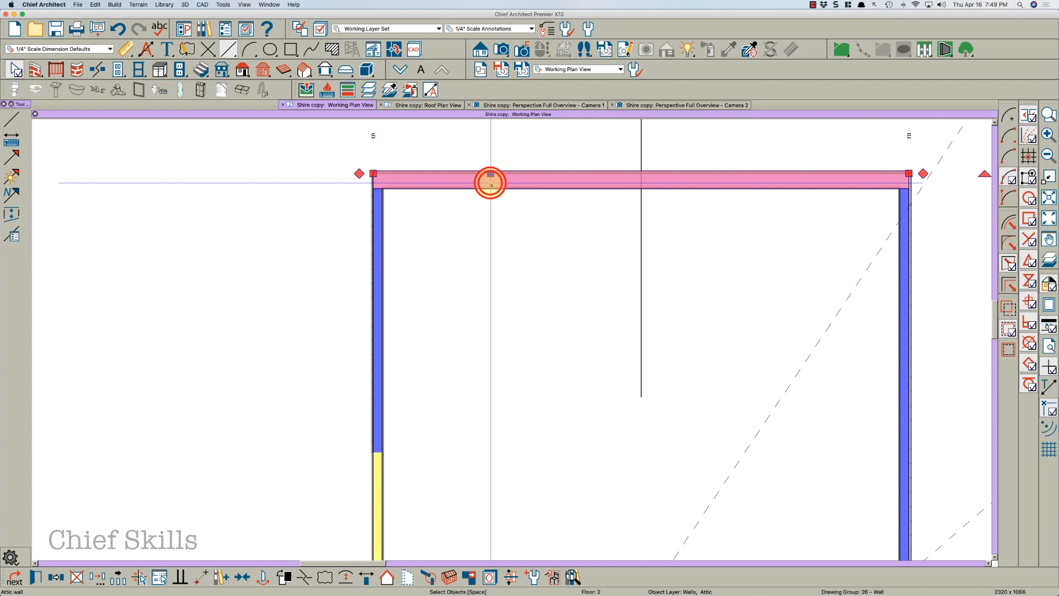
{"action": "double_click", "coordinate": [490, 183]}
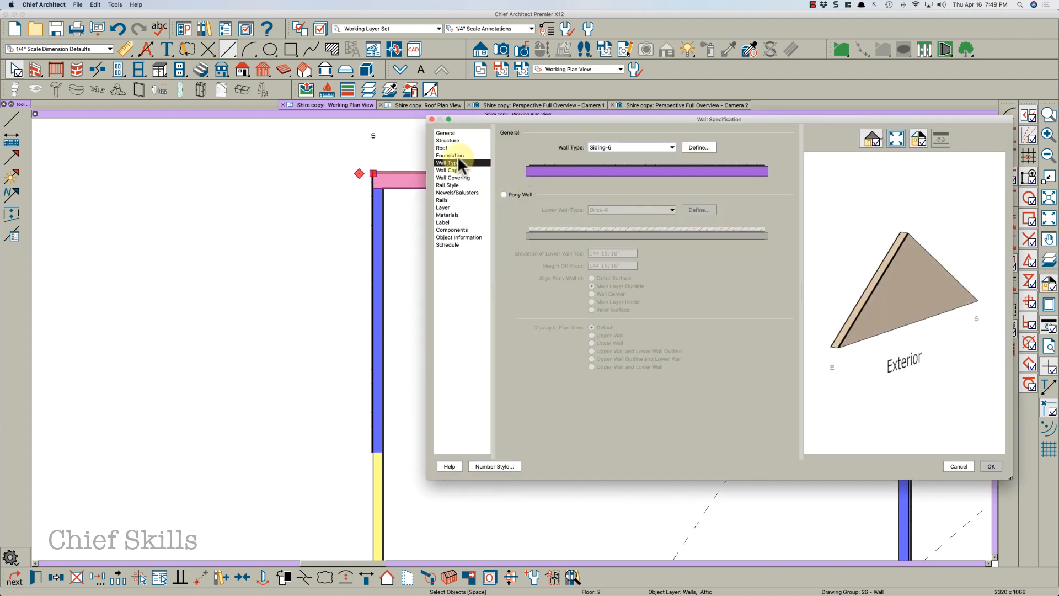
{"action": "left_click", "coordinate": [446, 131]}
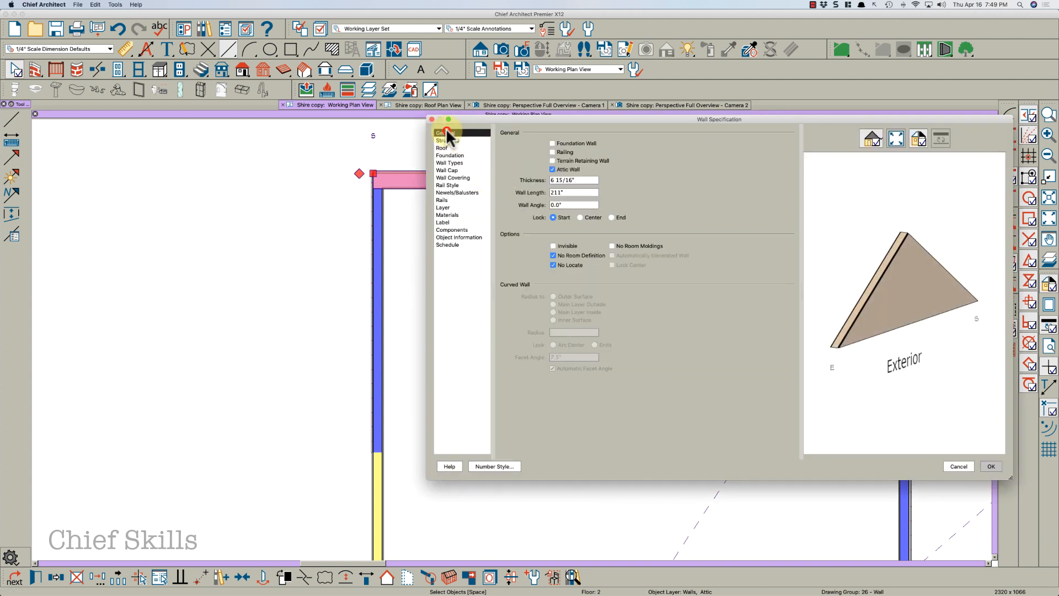
{"action": "left_click", "coordinate": [553, 255]}
{"action": "key", "text": "Return"}
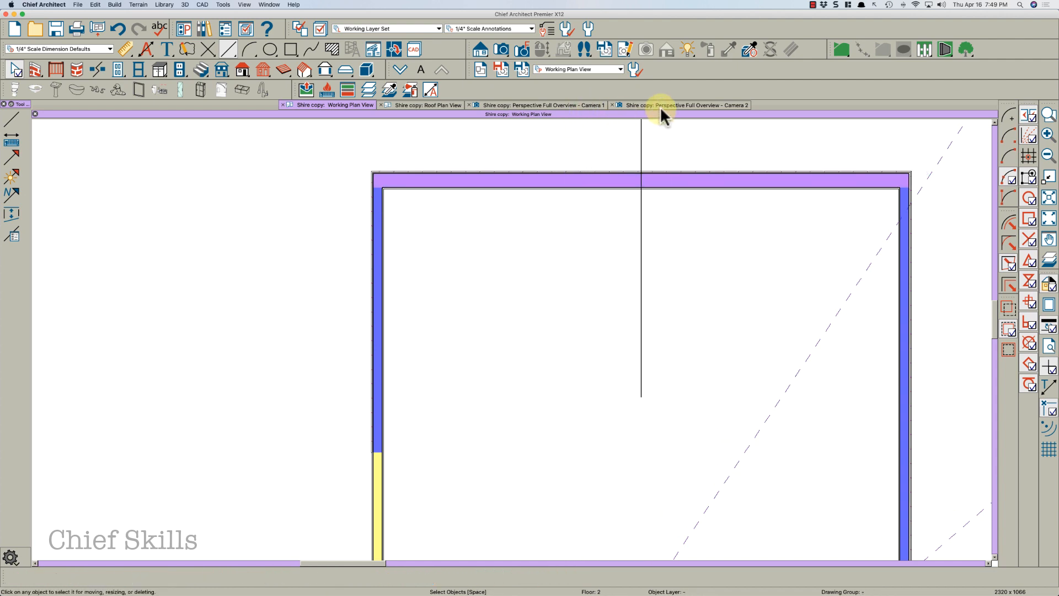
Set the gable attic wall above the bay windows to the Brick-6 wall type in the 3D view
{"action": "left_click", "coordinate": [658, 104]}
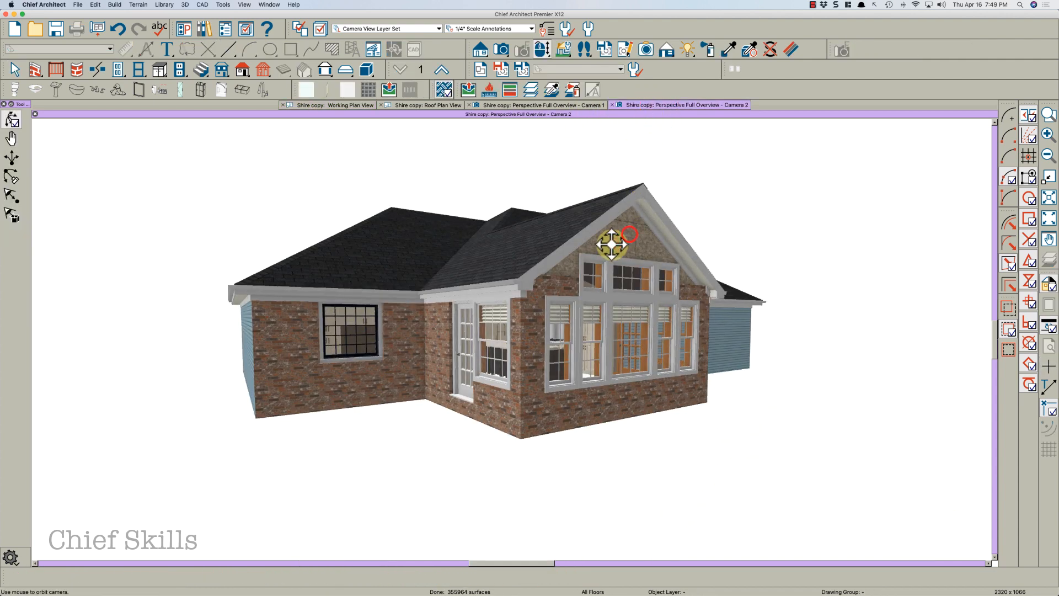
{"action": "left_click_drag", "start_coordinate": [630, 234], "coordinate": [564, 247]}
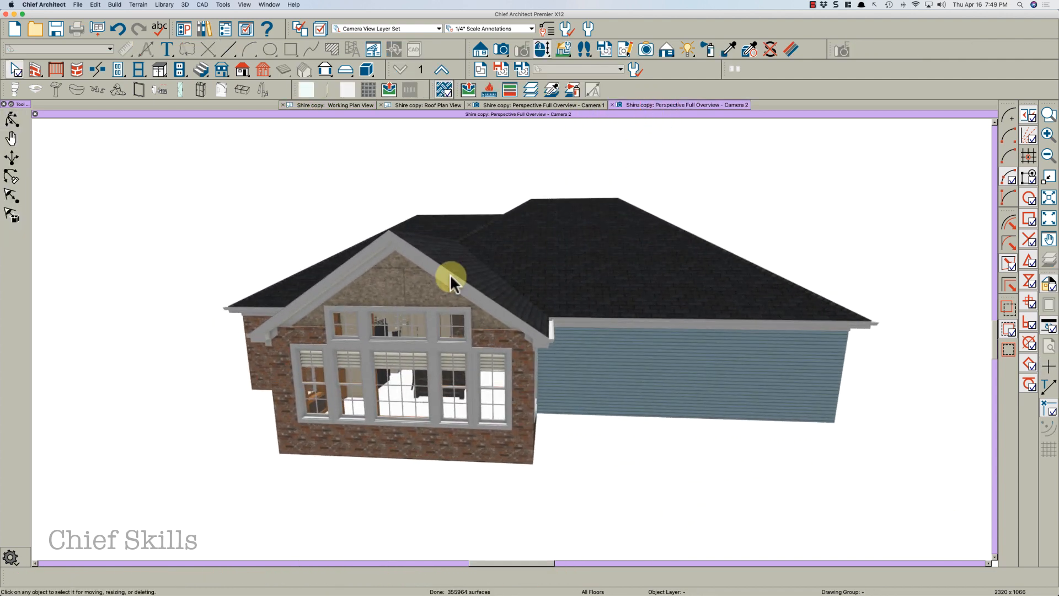
{"action": "scroll", "coordinate": [450, 275], "scroll_direction": "up", "scroll_amount": 5}
{"action": "left_click", "coordinate": [364, 299]}
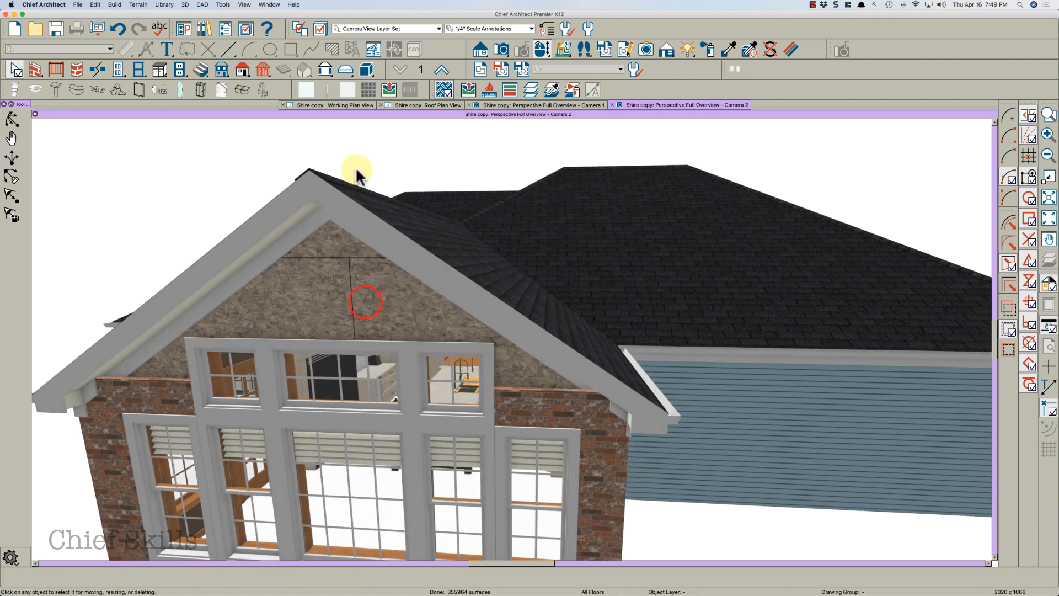
{"action": "left_click", "coordinate": [330, 267]}
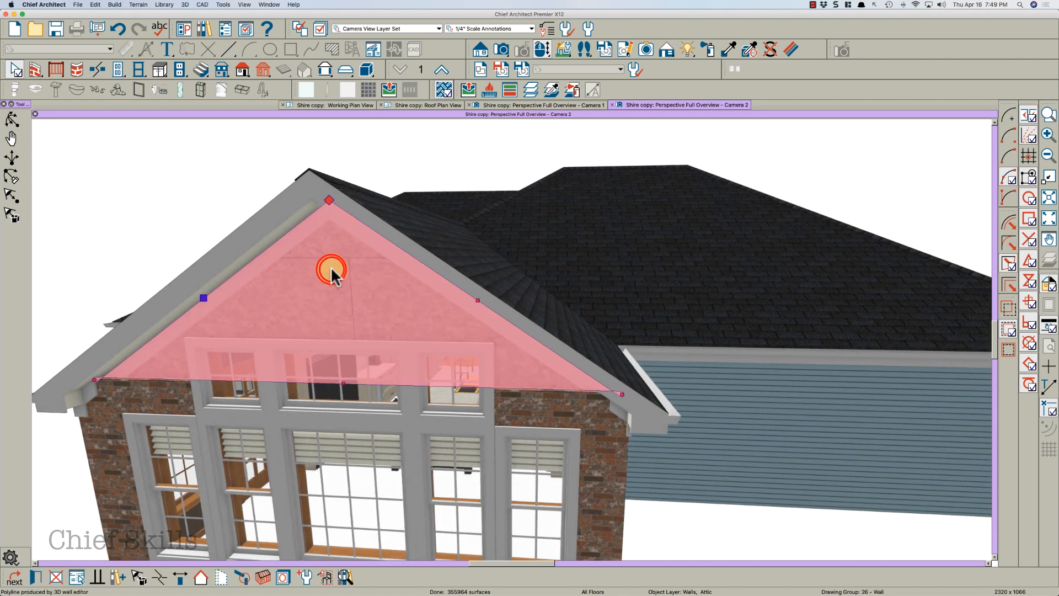
{"action": "double_click", "coordinate": [330, 267]}
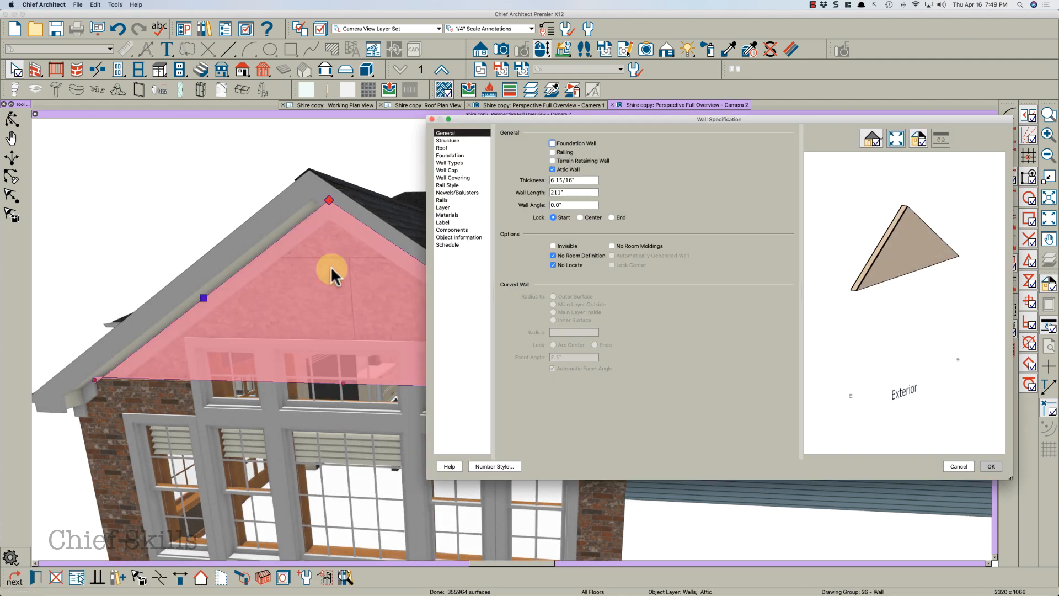
{"action": "left_click", "coordinate": [459, 162]}
{"action": "left_click", "coordinate": [609, 146]}
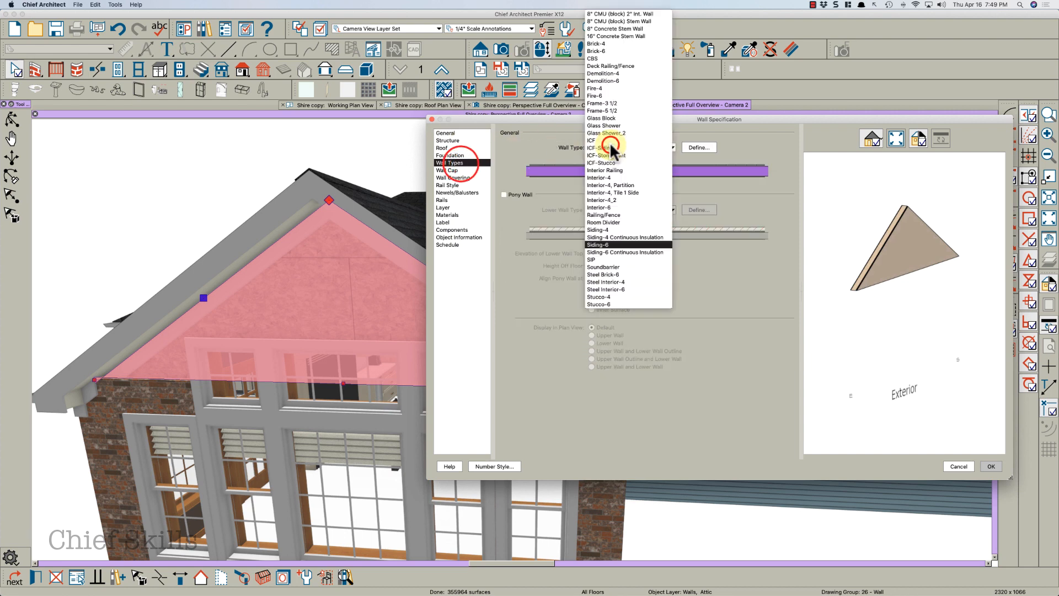
{"action": "left_click", "coordinate": [603, 51]}
{"action": "left_click", "coordinate": [992, 466]}
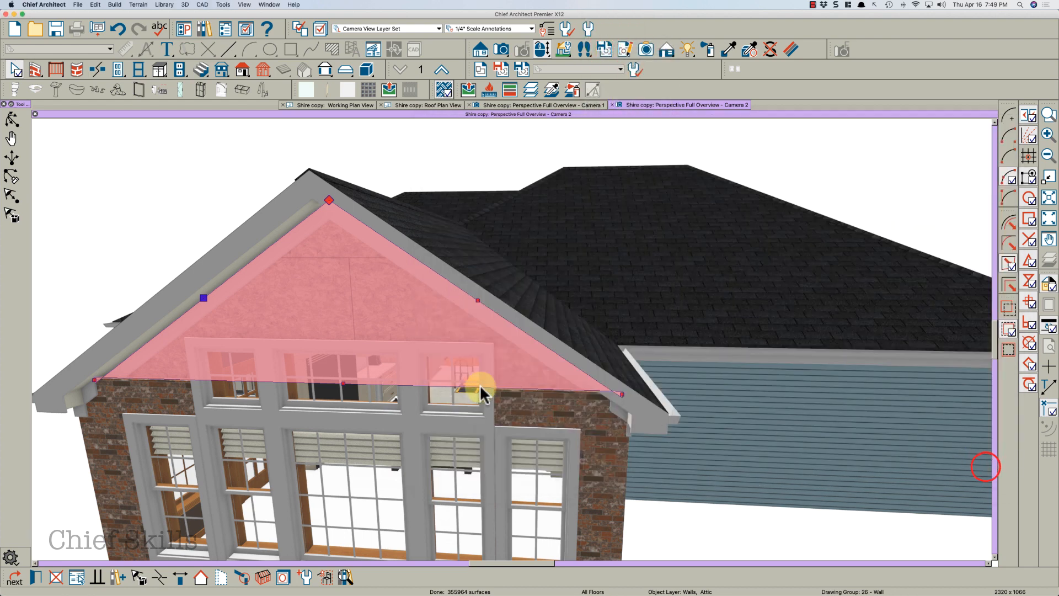
In the plan view, reset the gable attic wall's exterior and interior surface materials to Use Default
{"action": "left_click", "coordinate": [412, 373]}
{"action": "key", "text": "Escape"}
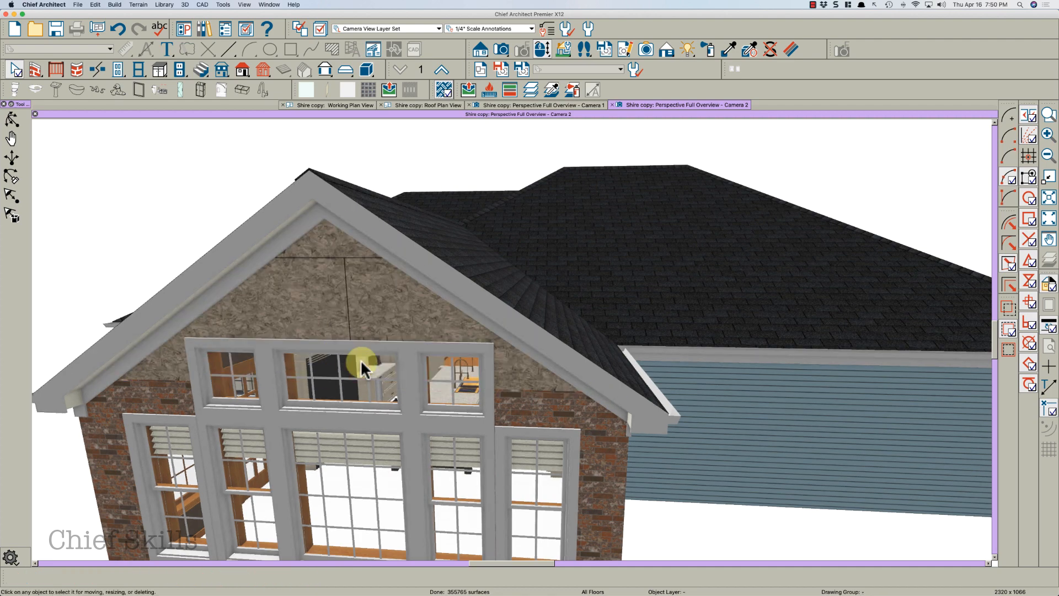
{"action": "left_click_drag", "start_coordinate": [318, 344], "coordinate": [348, 338]}
{"action": "key", "text": "space"}
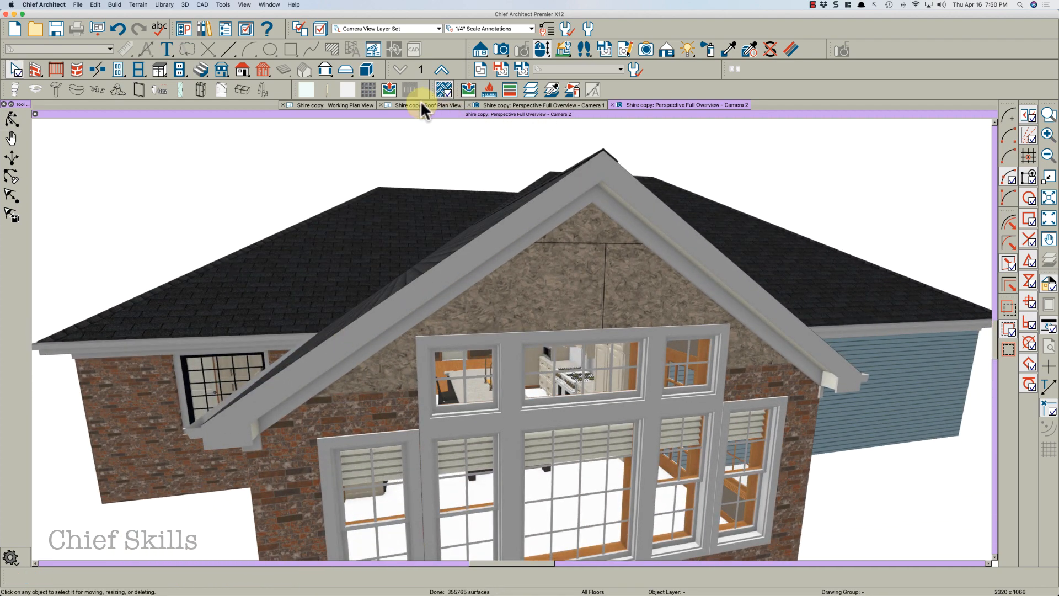
{"action": "left_click", "coordinate": [351, 104]}
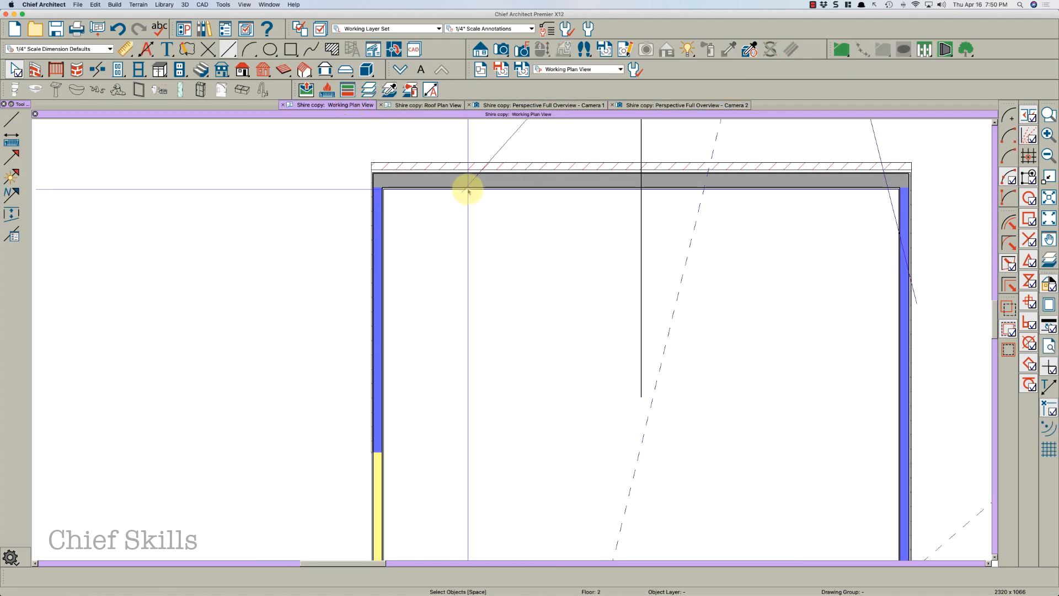
{"action": "left_click", "coordinate": [470, 188]}
{"action": "left_click", "coordinate": [501, 188]}
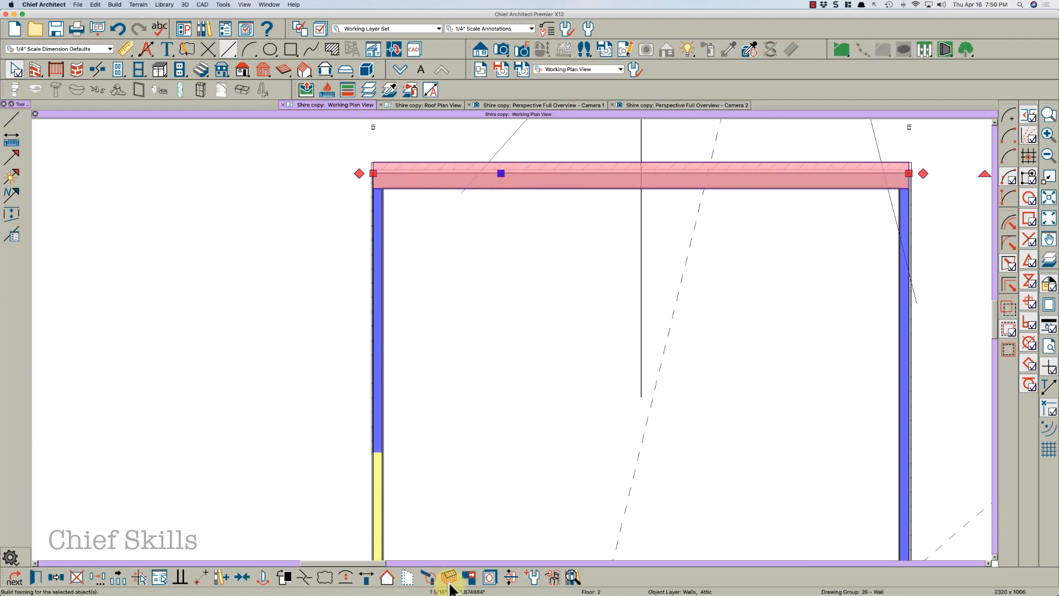
{"action": "key", "text": "Escape"}
{"action": "middle_click_drag", "start_coordinate": [440, 300], "coordinate": [342, 344]}
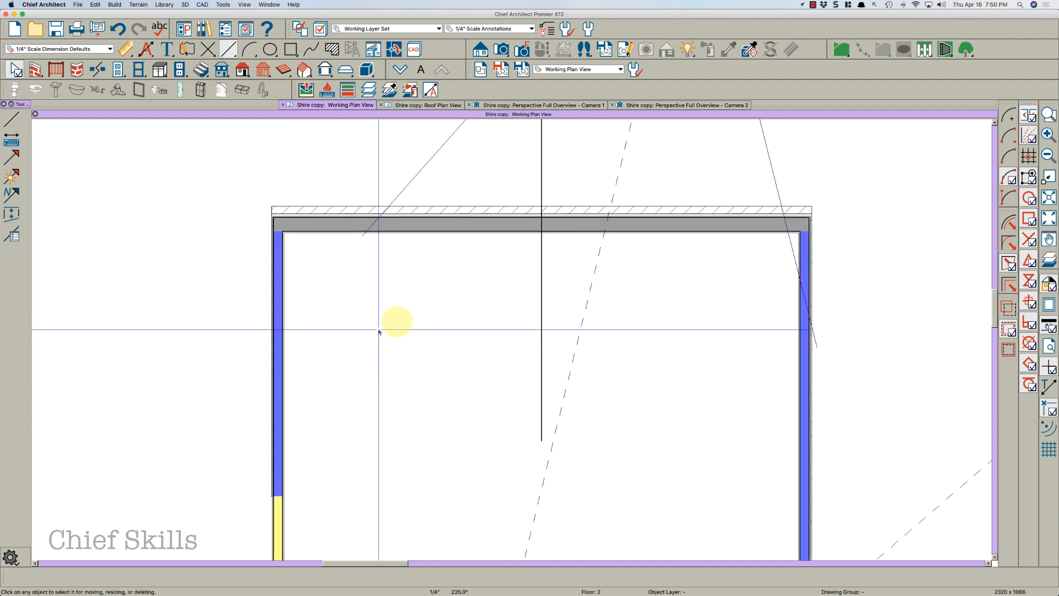
{"action": "left_click", "coordinate": [492, 222]}
{"action": "double_click", "coordinate": [491, 217]}
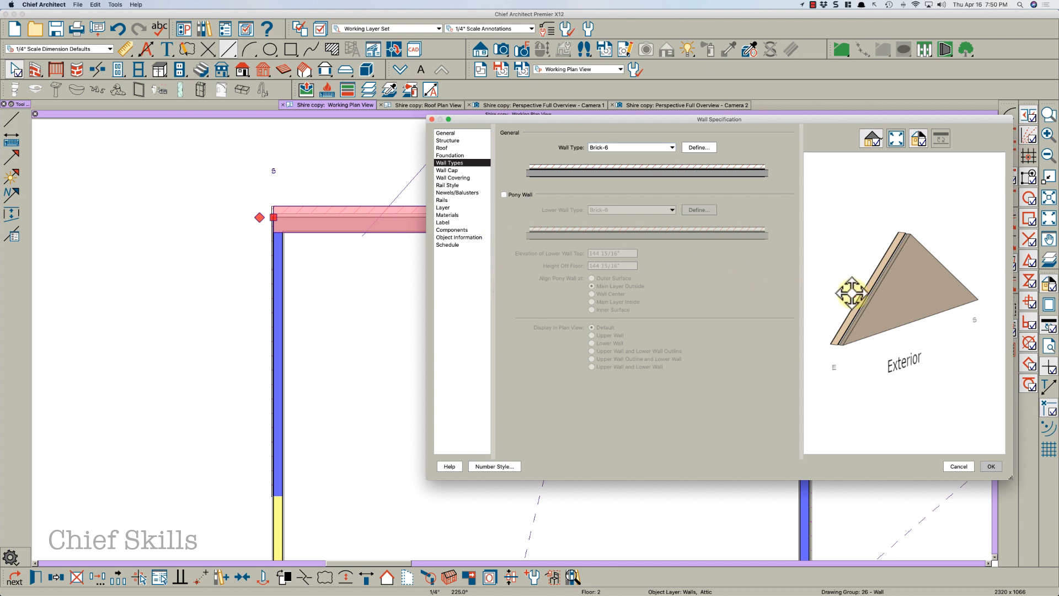
{"action": "left_click_drag", "start_coordinate": [850, 293], "coordinate": [677, 258]}
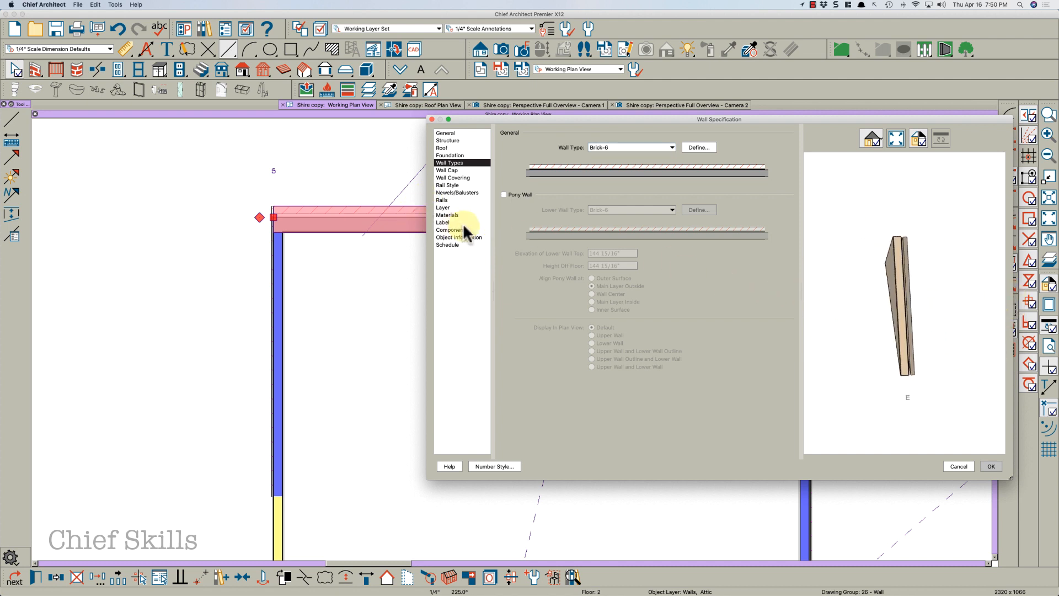
{"action": "left_click", "coordinate": [452, 214]}
{"action": "left_click", "coordinate": [572, 155]}
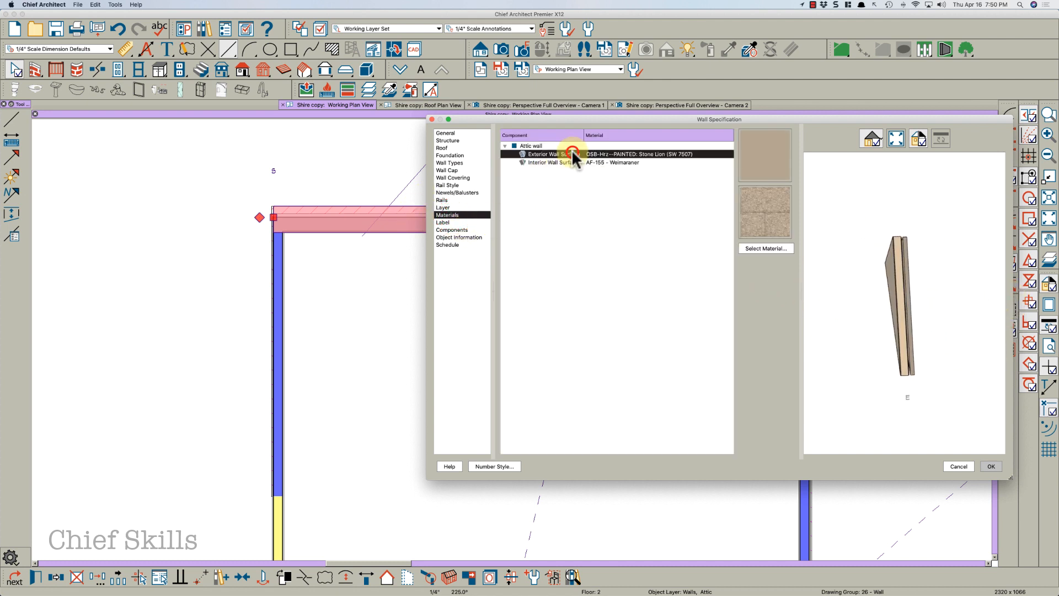
{"action": "left_click", "coordinate": [568, 162], "text": "shift"}
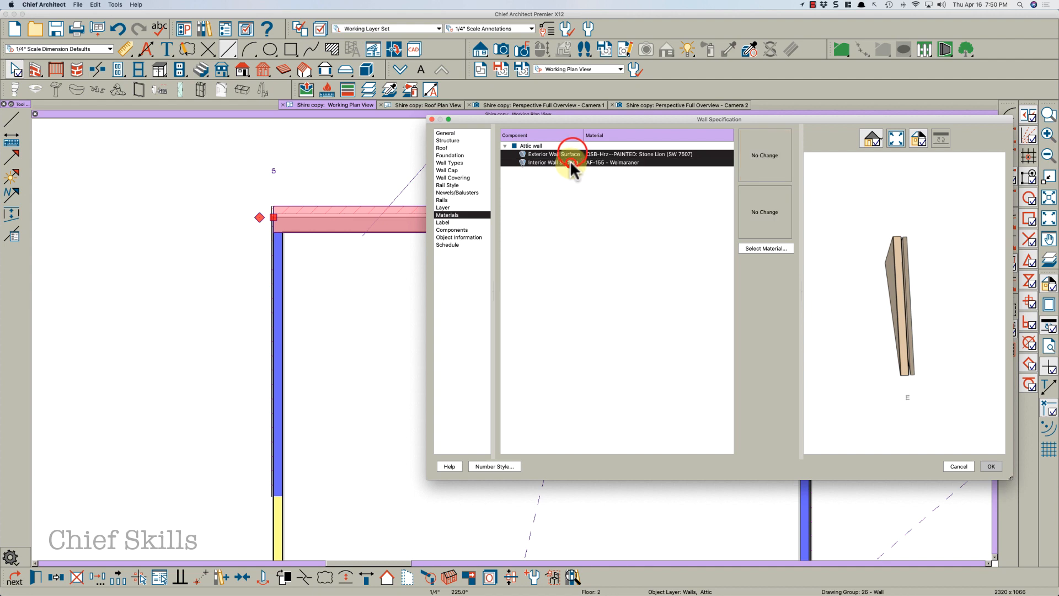
{"action": "left_click", "coordinate": [757, 212]}
{"action": "left_click", "coordinate": [315, 98]}
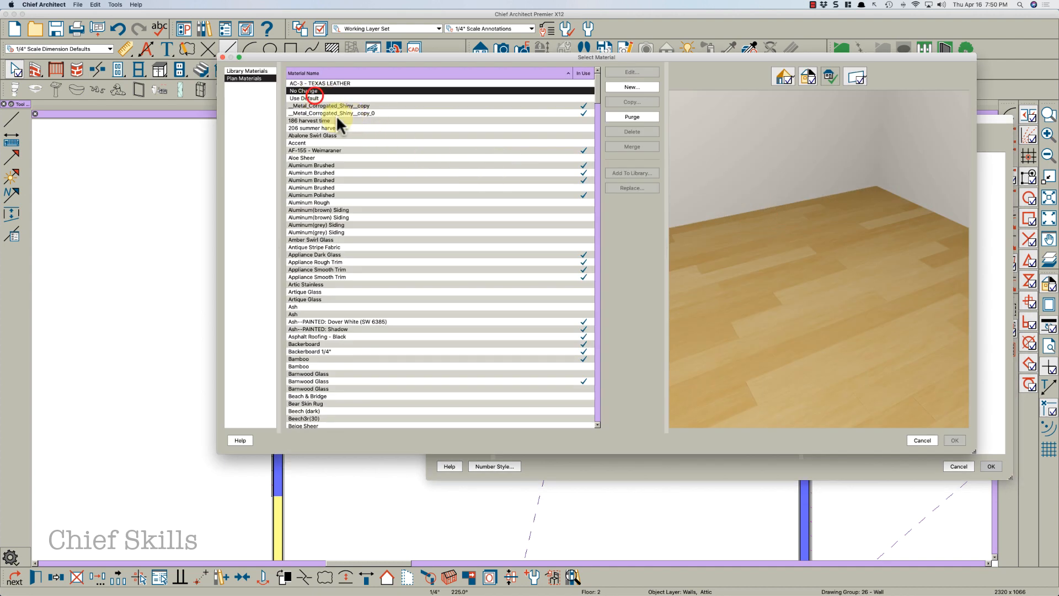
{"action": "left_click", "coordinate": [955, 440]}
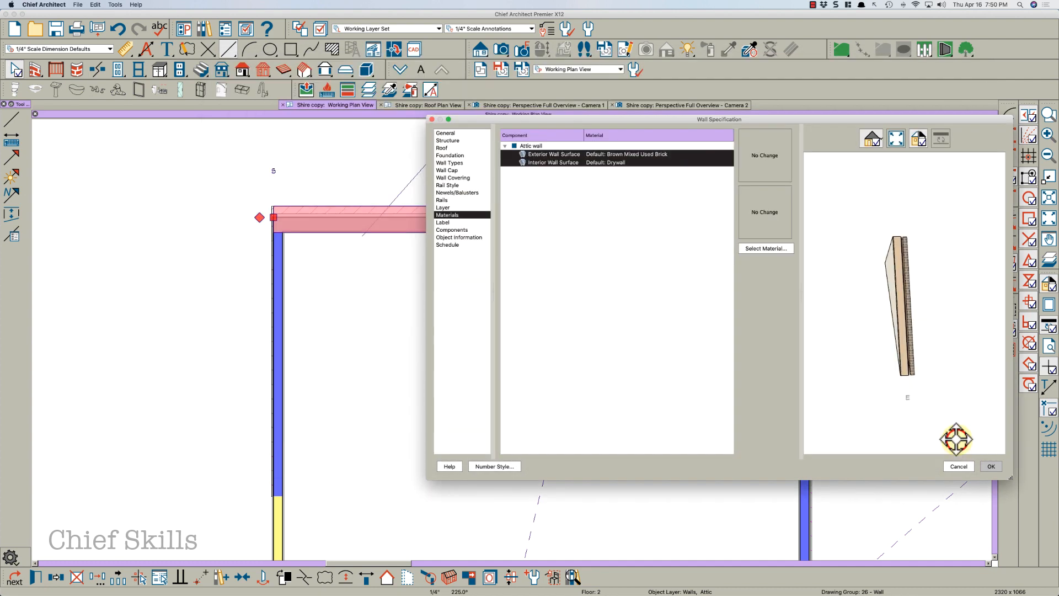
{"action": "left_click", "coordinate": [989, 468]}
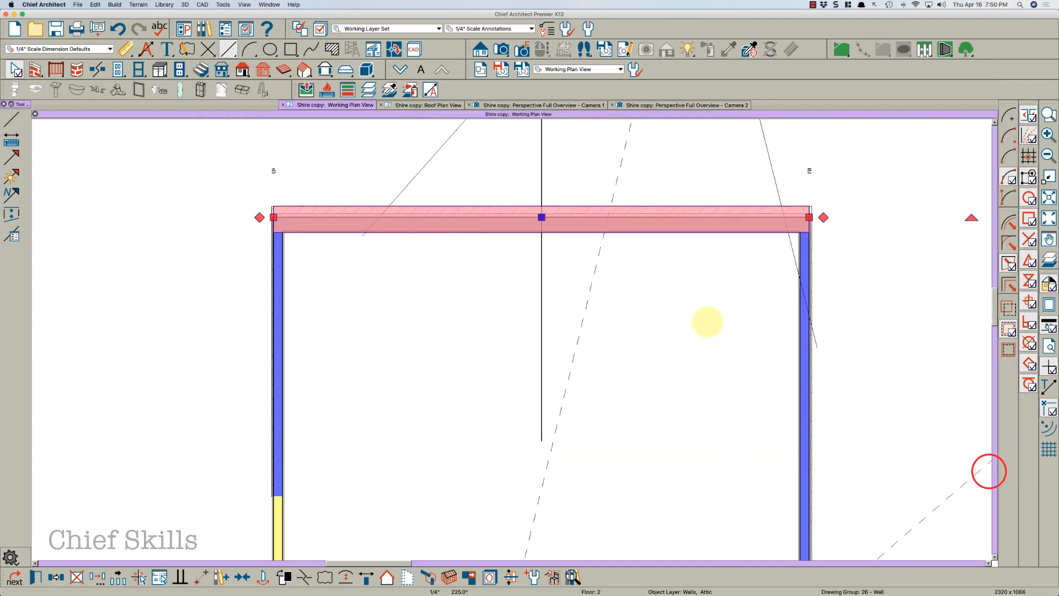
Set the wall beside the patio door to the Brick-4 wall type and reset both its surface materials to Use Default
{"action": "left_click", "coordinate": [674, 105]}
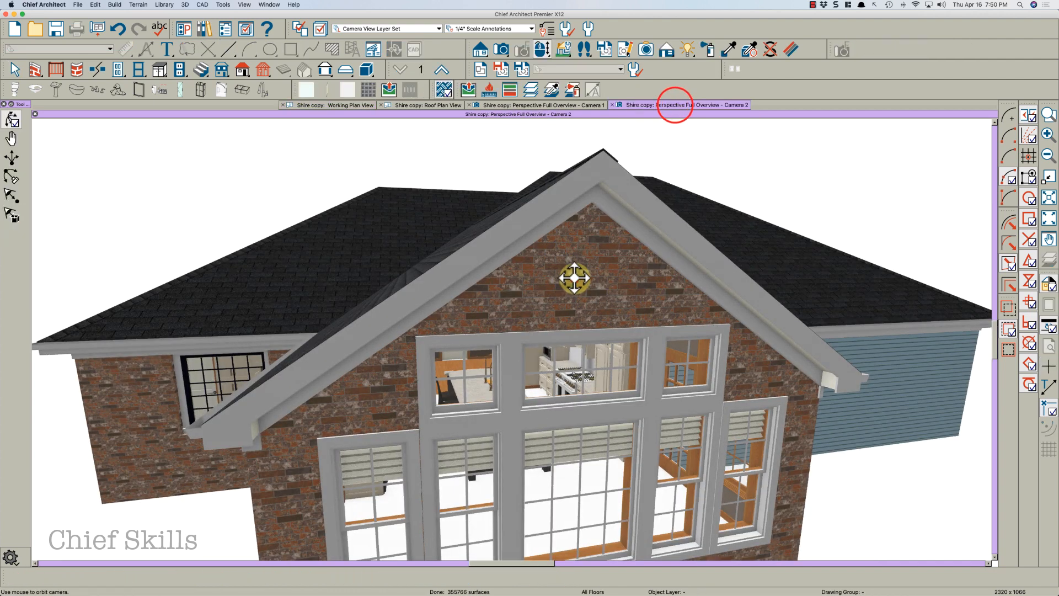
{"action": "scroll", "coordinate": [567, 279], "scroll_direction": "down", "scroll_amount": 5}
{"action": "left_click_drag", "start_coordinate": [591, 304], "coordinate": [508, 291]}
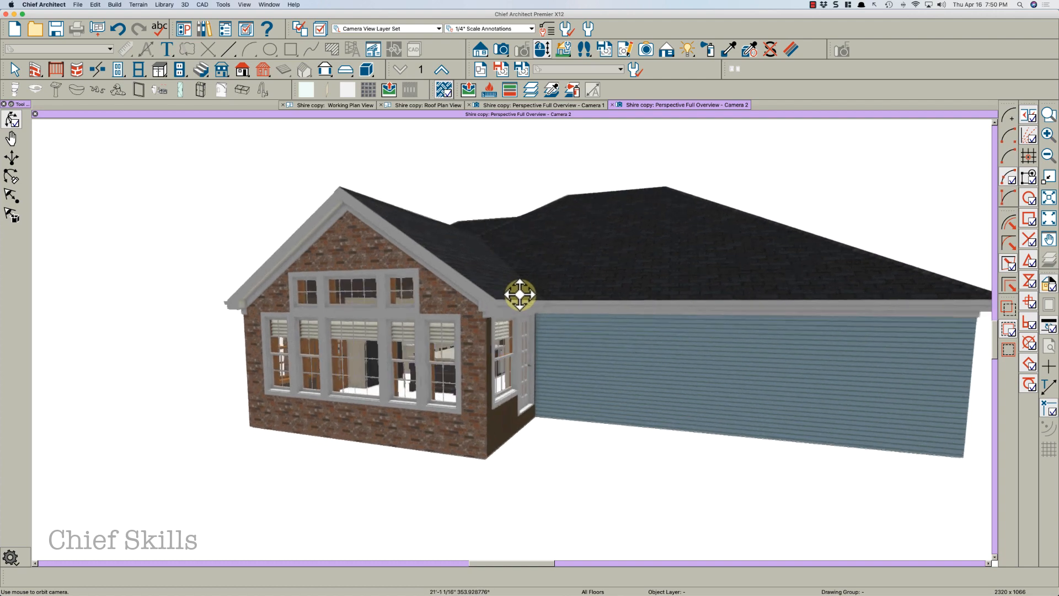
{"action": "key", "text": "space"}
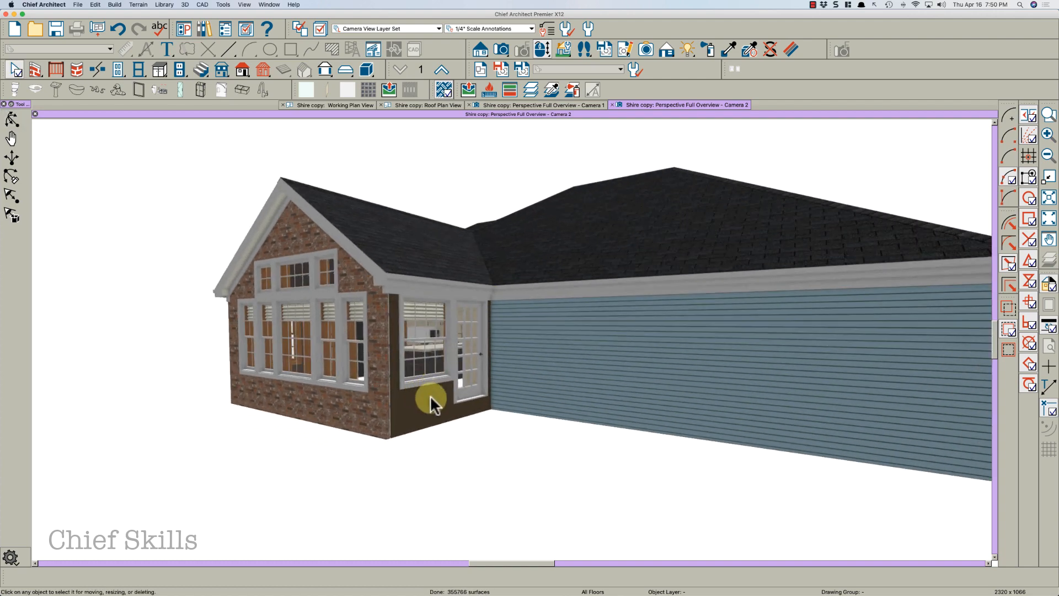
{"action": "left_click", "coordinate": [431, 399]}
{"action": "double_click", "coordinate": [431, 398]}
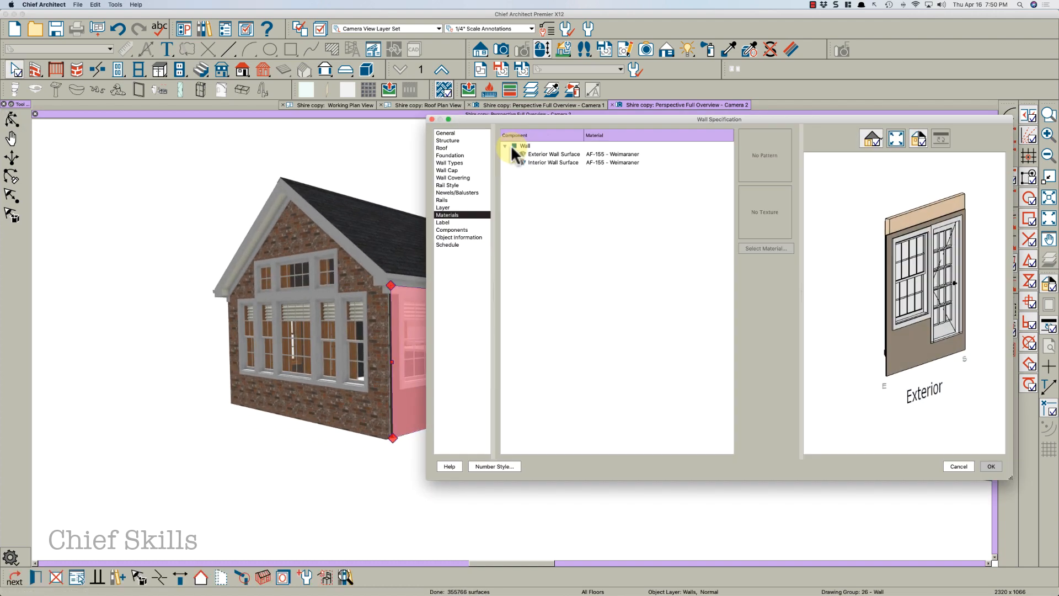
{"action": "left_click", "coordinate": [455, 163]}
{"action": "left_click", "coordinate": [613, 148]}
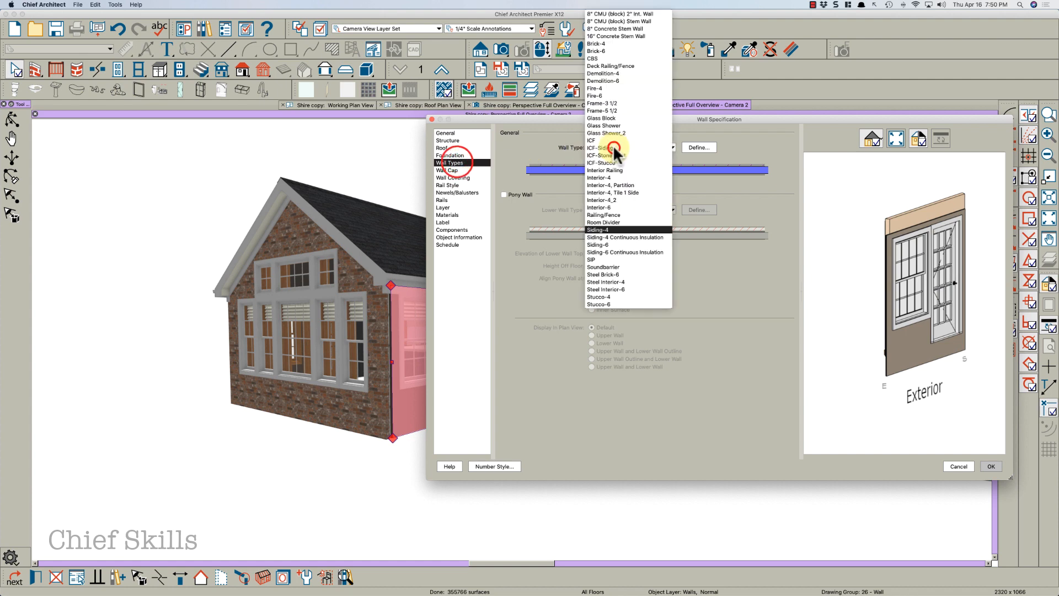
{"action": "left_click", "coordinate": [606, 43]}
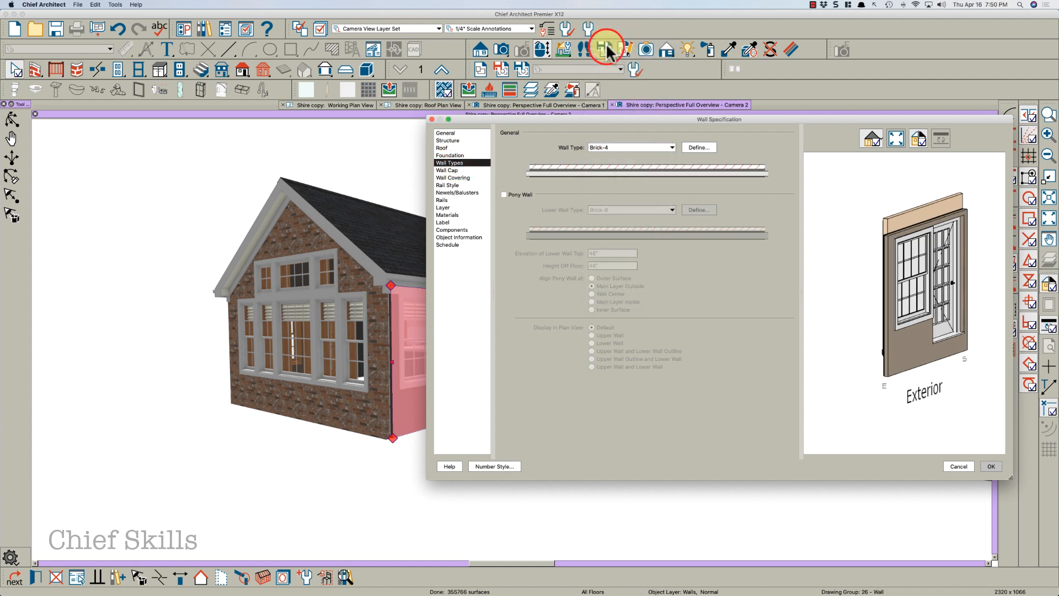
{"action": "left_click", "coordinate": [451, 215]}
{"action": "left_click", "coordinate": [559, 154]}
{"action": "left_click", "coordinate": [572, 163], "text": "shift"}
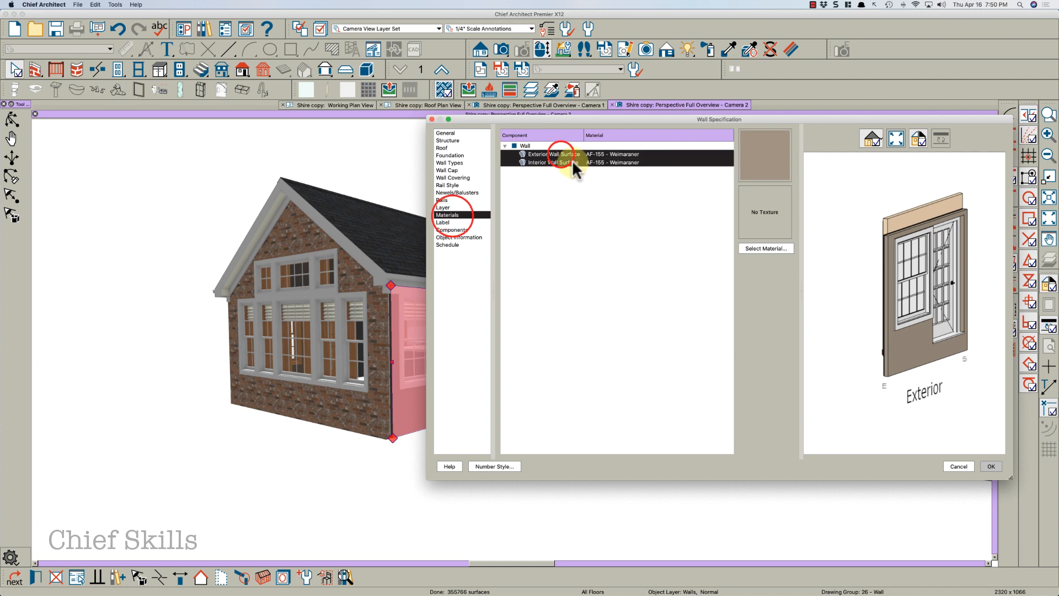
{"action": "left_click", "coordinate": [767, 165]}
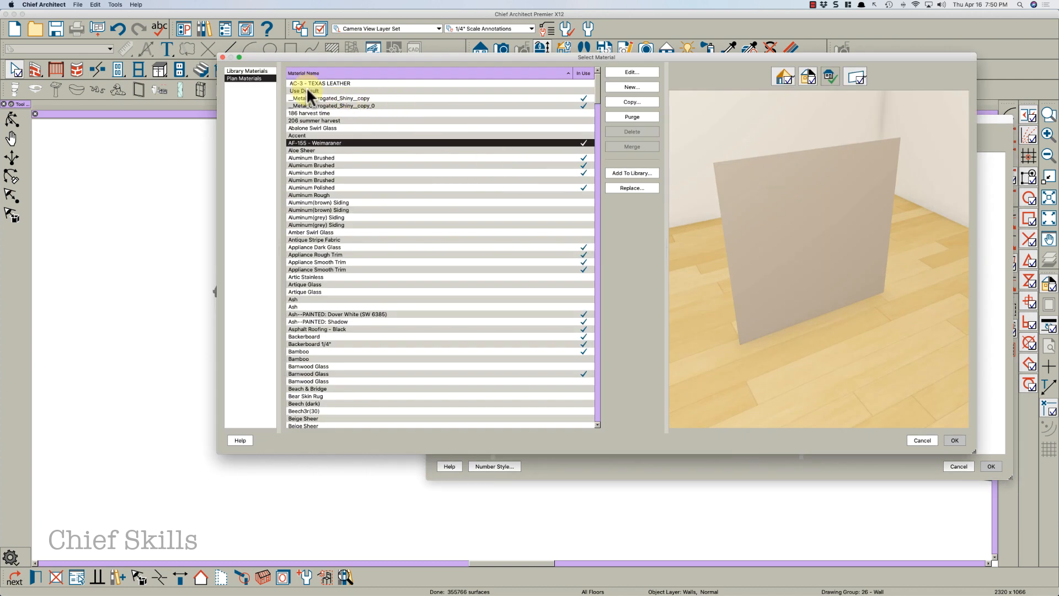
{"action": "left_click", "coordinate": [310, 90]}
{"action": "left_click", "coordinate": [955, 440]}
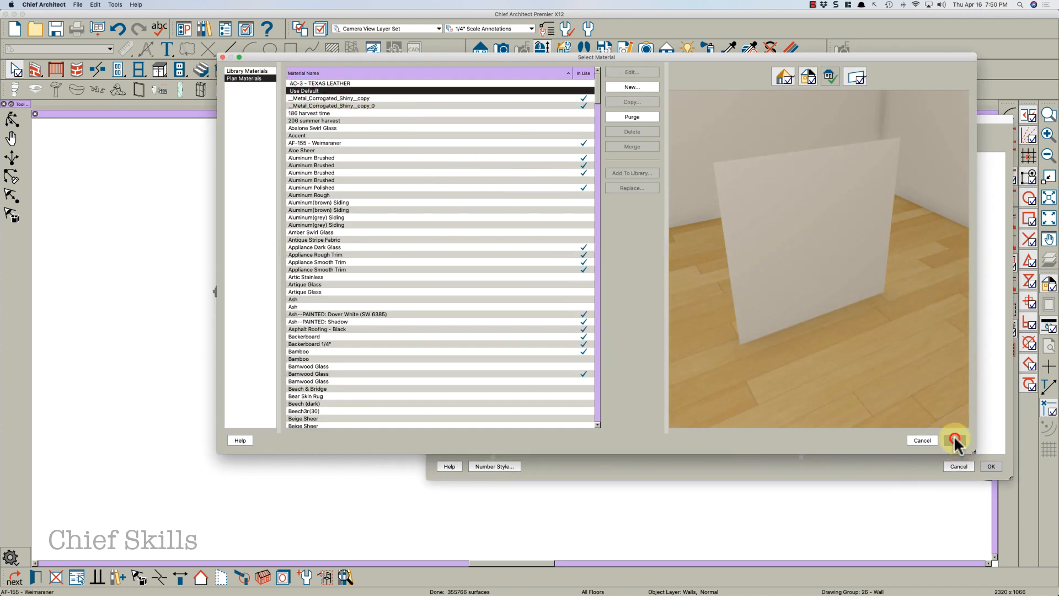
{"action": "left_click", "coordinate": [989, 464]}
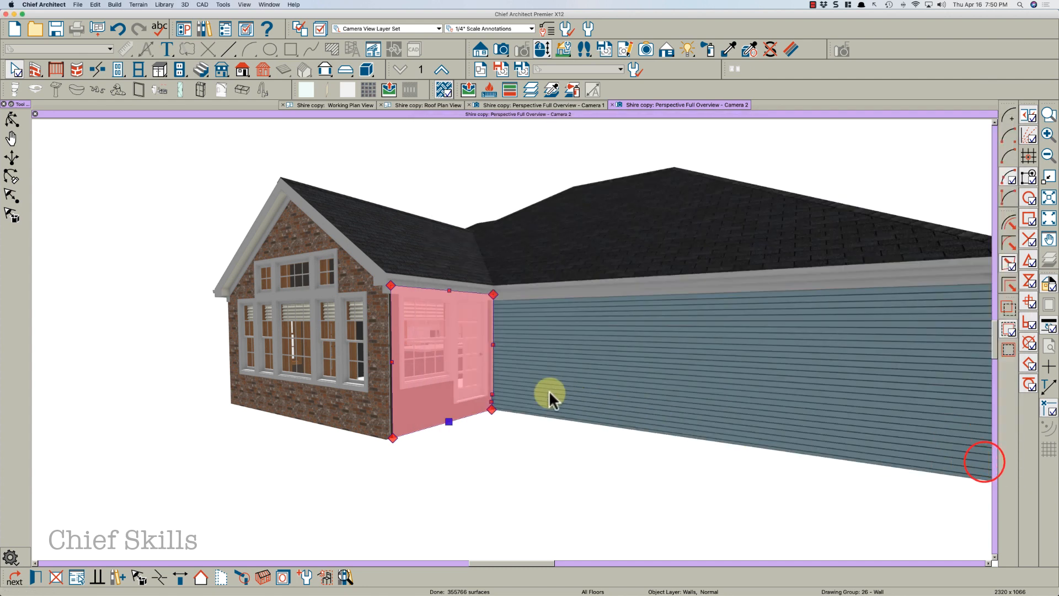
{"action": "key", "text": "Escape"}
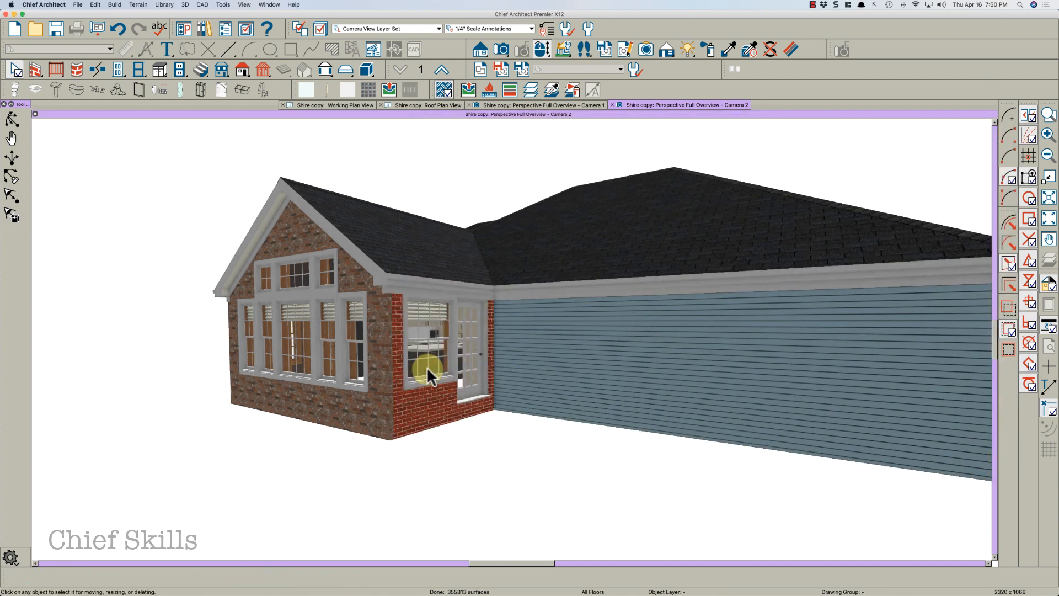
Define the Brick-4 wall type's outer brick layer to use the Brown Mixed Used Brick material
{"action": "double_click", "coordinate": [429, 389]}
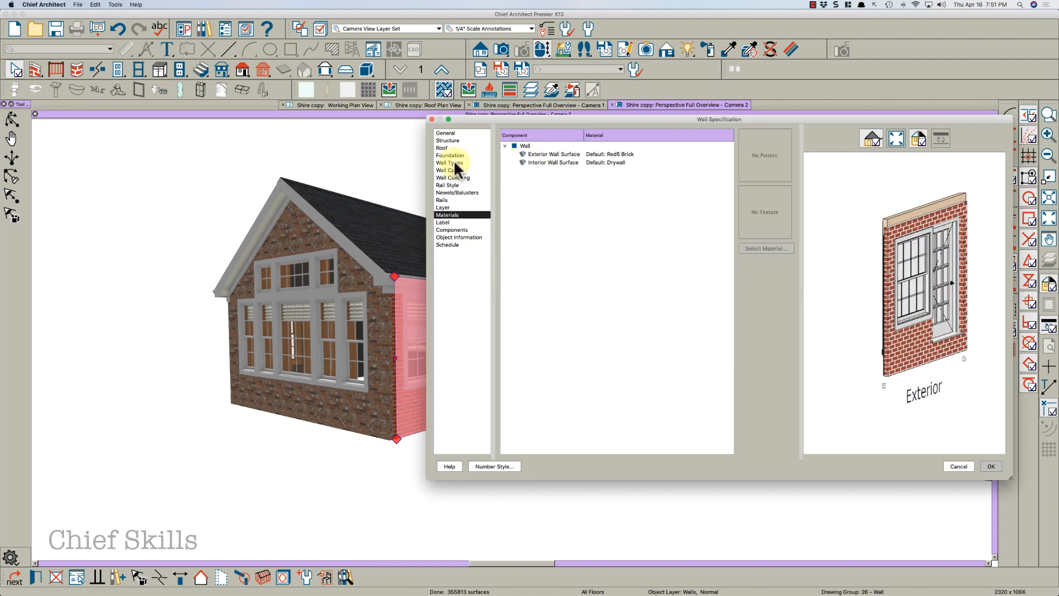
{"action": "left_click", "coordinate": [454, 162]}
{"action": "left_click", "coordinate": [694, 148]}
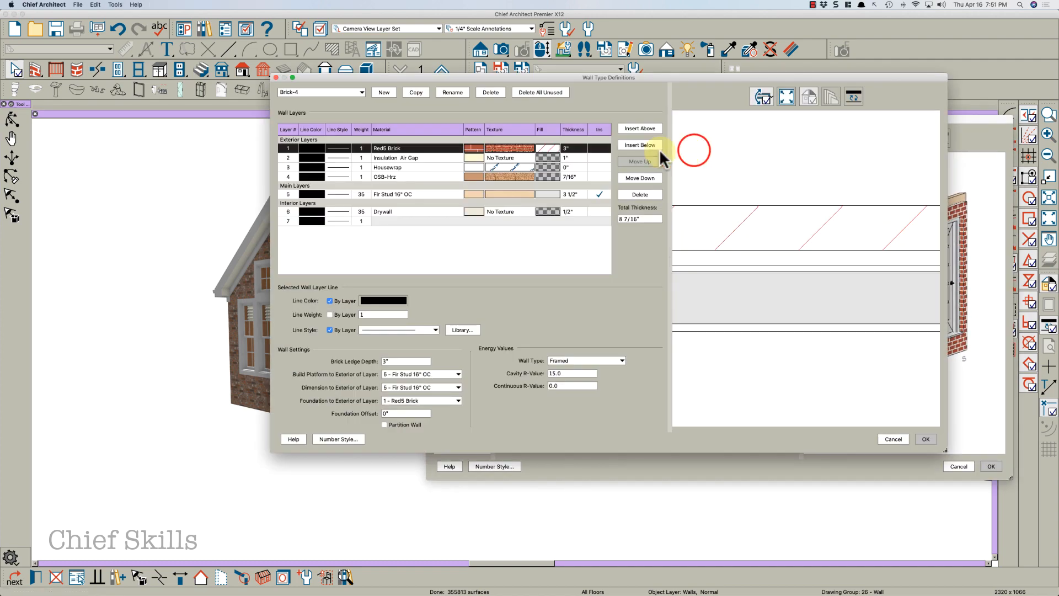
{"action": "left_click", "coordinate": [509, 145]}
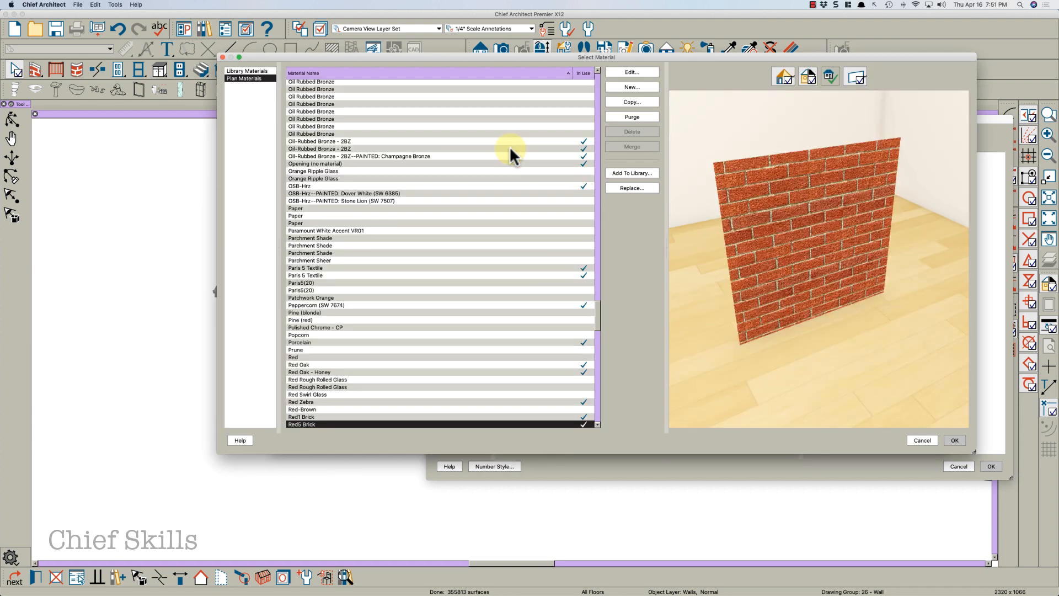
{"action": "left_click", "coordinate": [310, 178]}
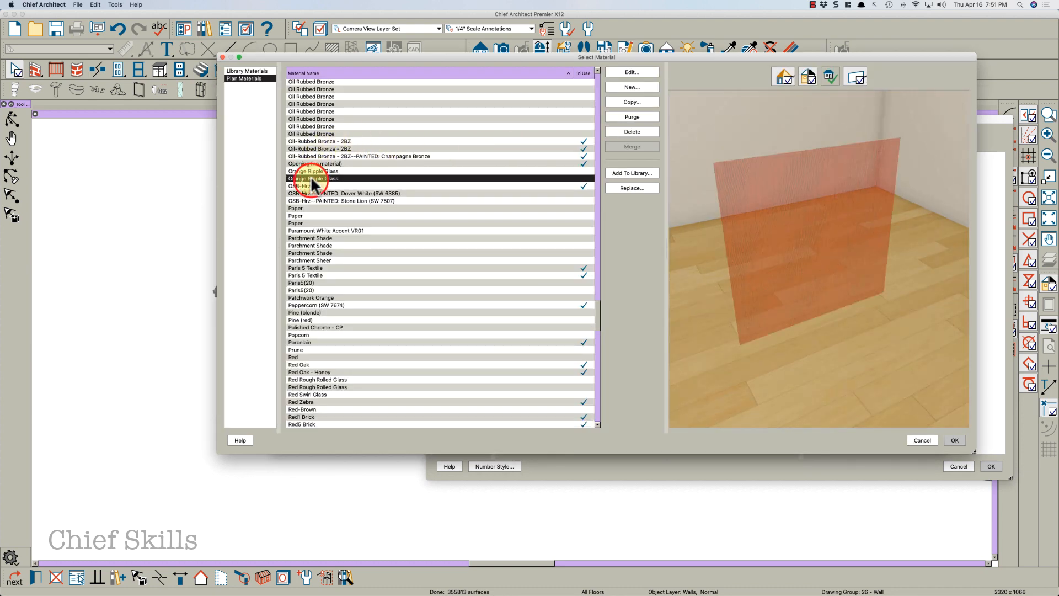
{"action": "type", "text": "br"}
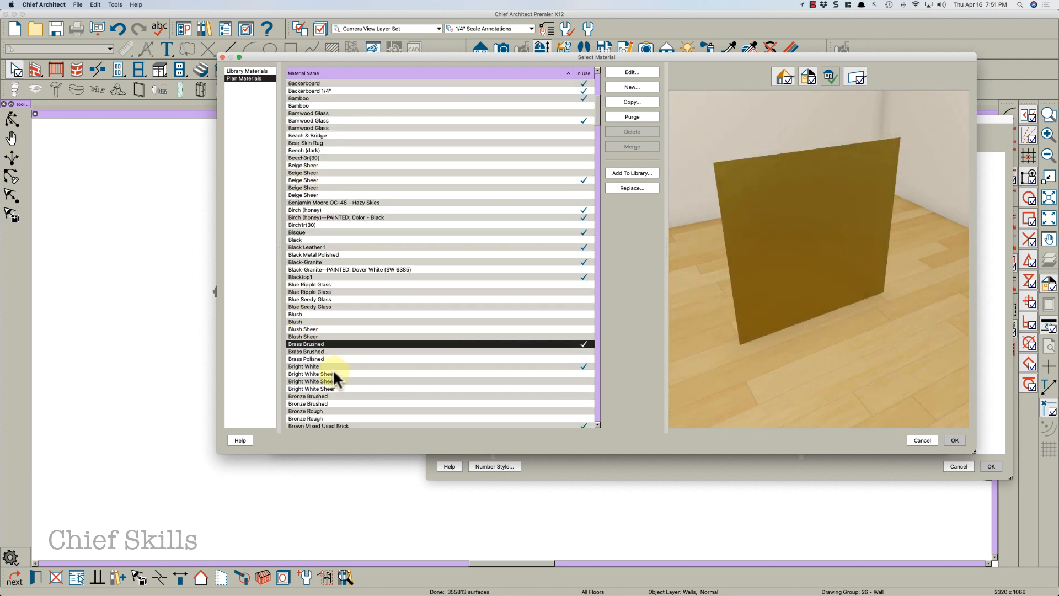
{"action": "scroll", "coordinate": [334, 371], "scroll_direction": "down", "scroll_amount": 3}
{"action": "left_click", "coordinate": [335, 404]}
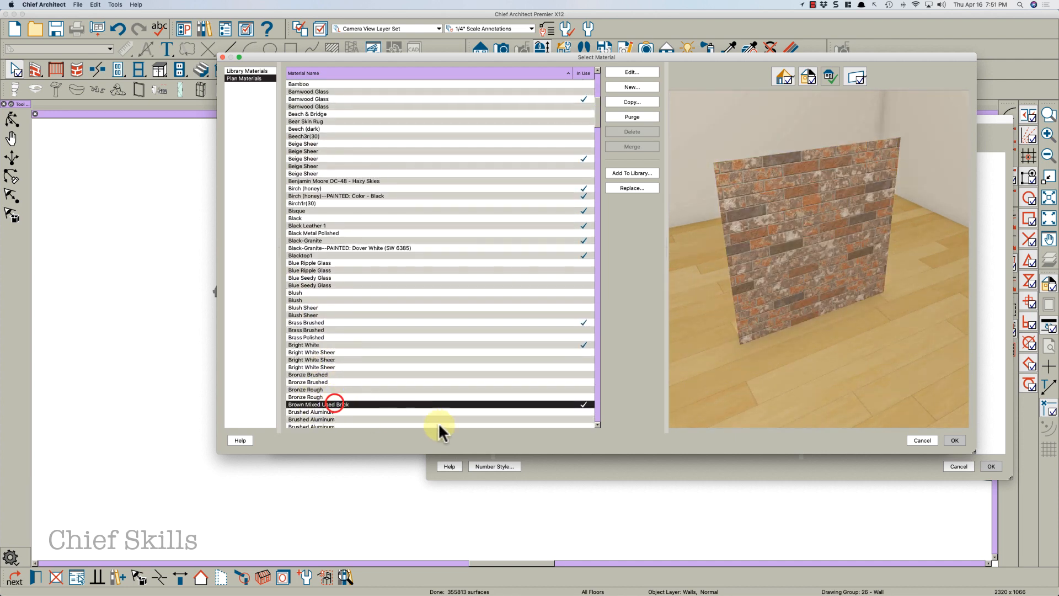
{"action": "left_click", "coordinate": [955, 440]}
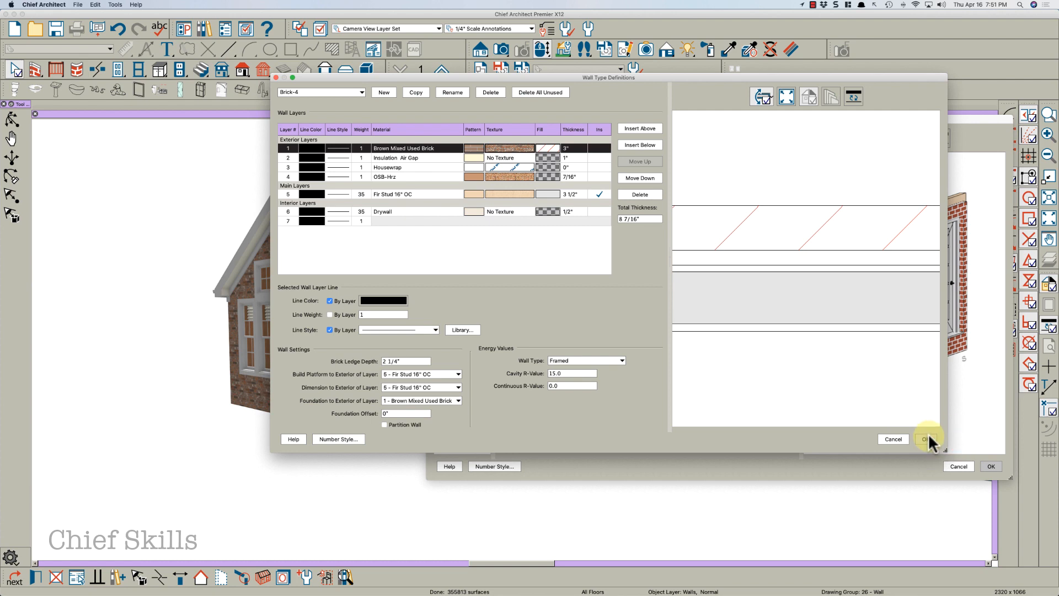
{"action": "left_click", "coordinate": [927, 440]}
{"action": "left_click", "coordinate": [992, 465]}
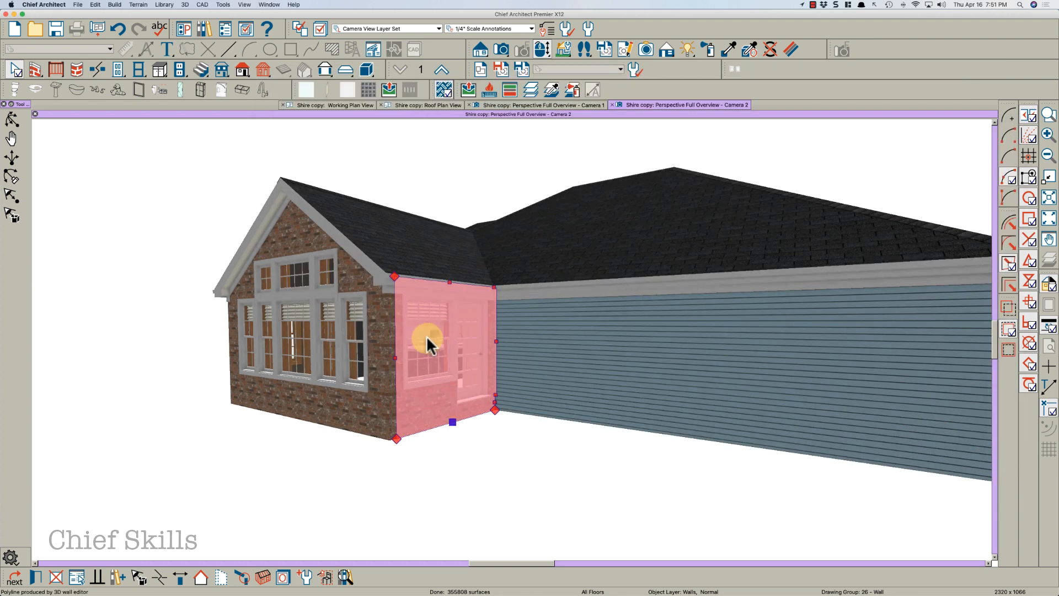
Reset both surface materials of the rear wall containing the patio door and window to Use Default
{"action": "key", "text": "o"}
{"action": "left_click_drag", "start_coordinate": [332, 346], "coordinate": [504, 359]}
{"action": "key", "text": "space"}
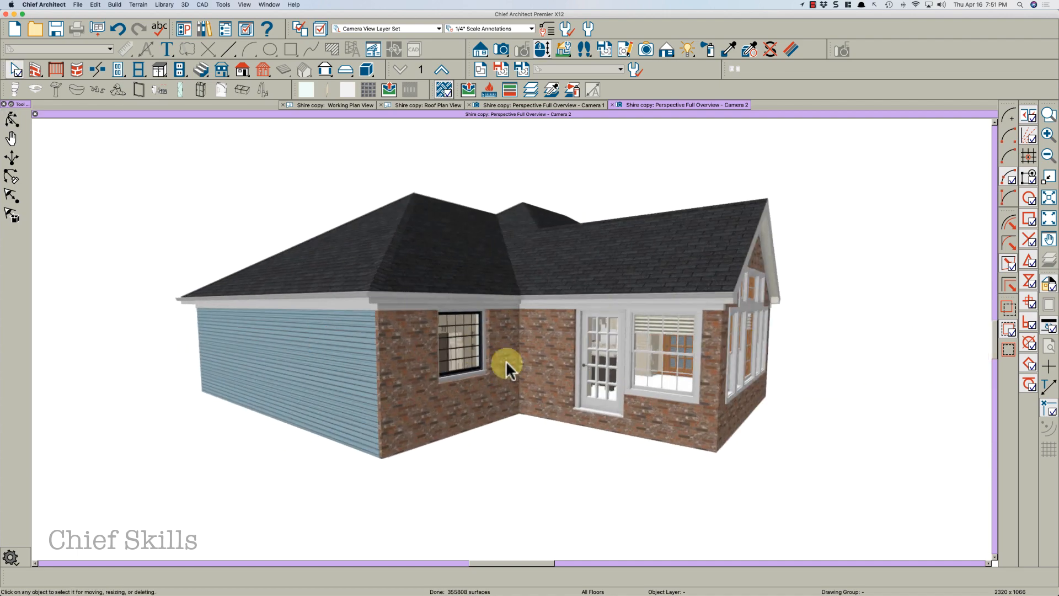
{"action": "left_click", "coordinate": [538, 366]}
{"action": "double_click", "coordinate": [540, 370]}
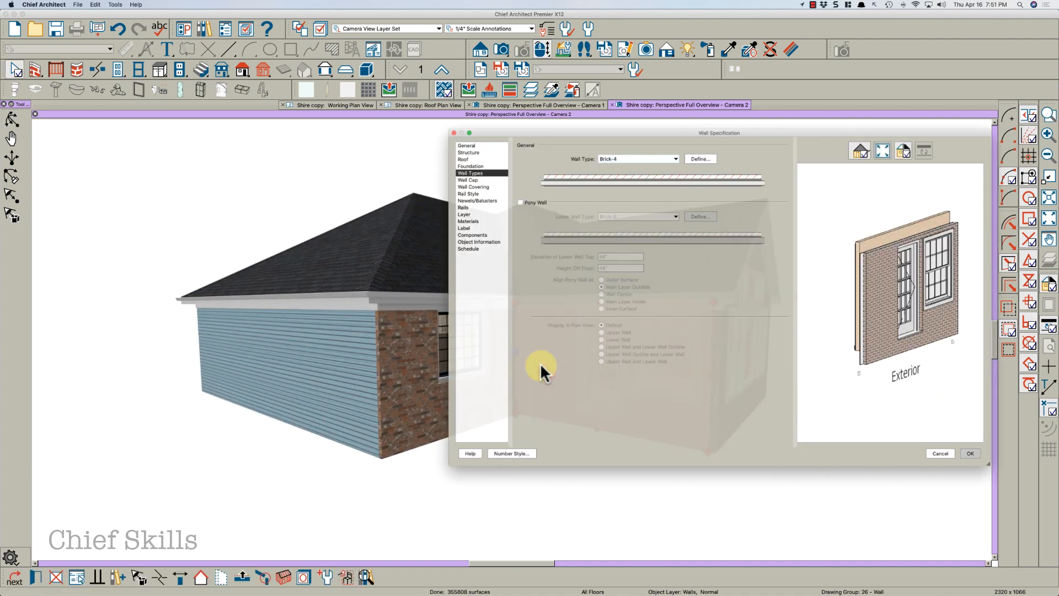
{"action": "left_click", "coordinate": [452, 214]}
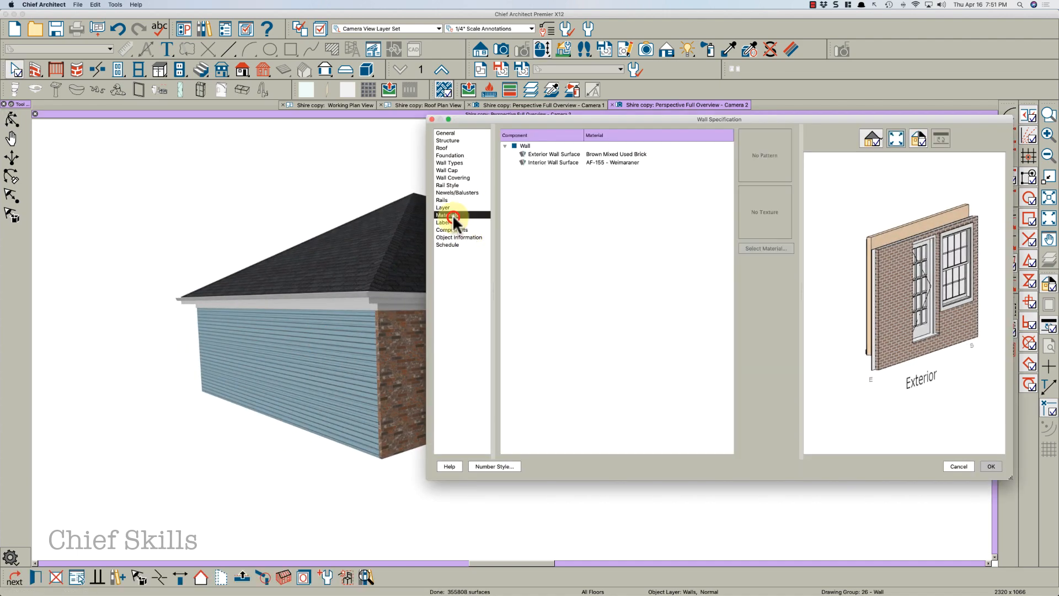
{"action": "left_click", "coordinate": [587, 154]}
{"action": "left_click", "coordinate": [600, 162], "text": "shift"}
{"action": "left_click", "coordinate": [760, 167]}
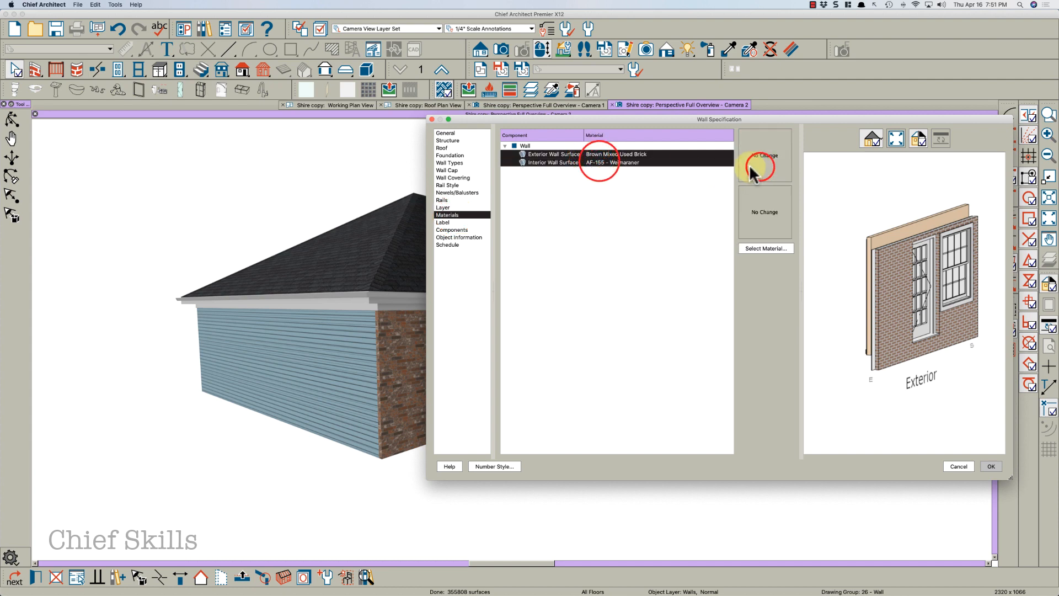
{"action": "left_click", "coordinate": [309, 98]}
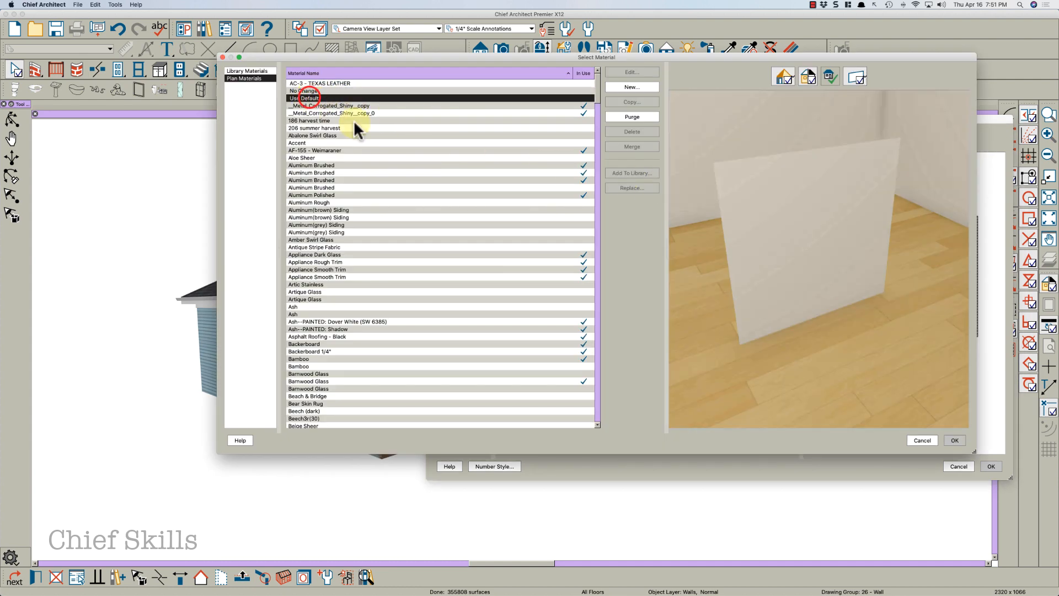
{"action": "left_click", "coordinate": [955, 442]}
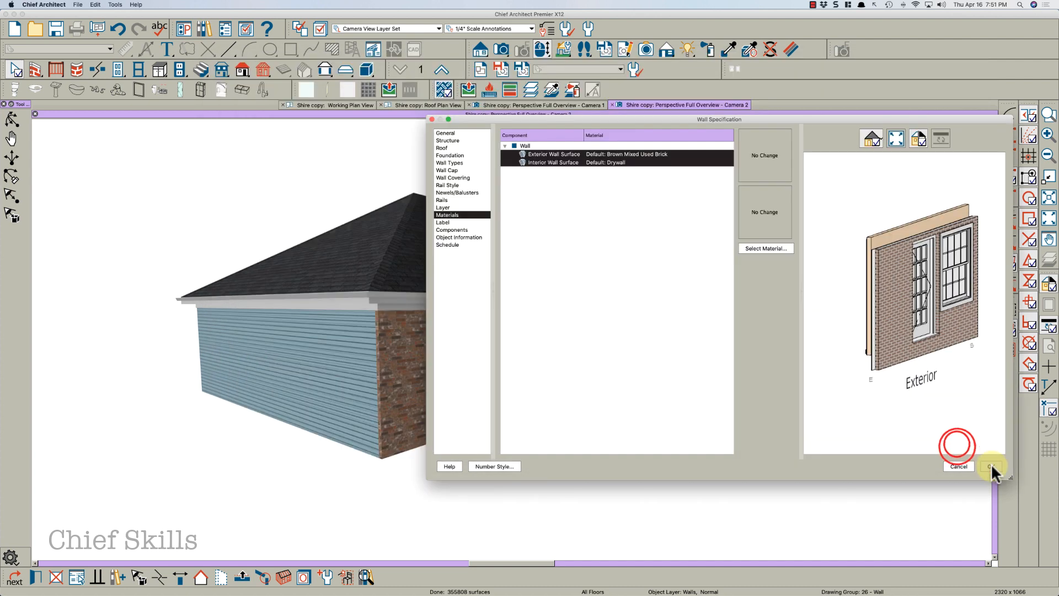
{"action": "left_click", "coordinate": [991, 466]}
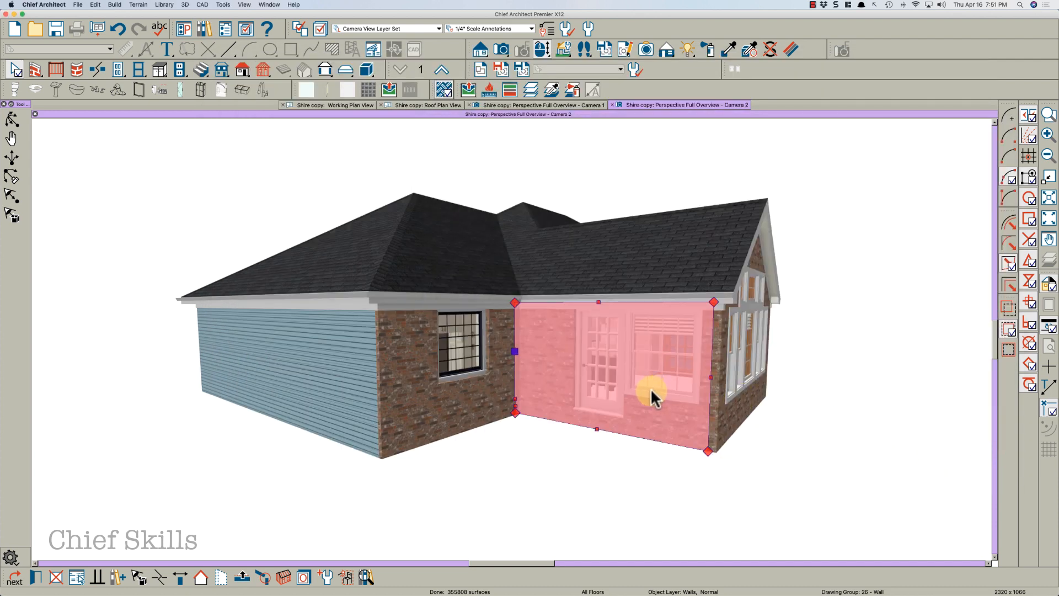
{"action": "left_click_drag", "start_coordinate": [680, 392], "coordinate": [652, 388]}
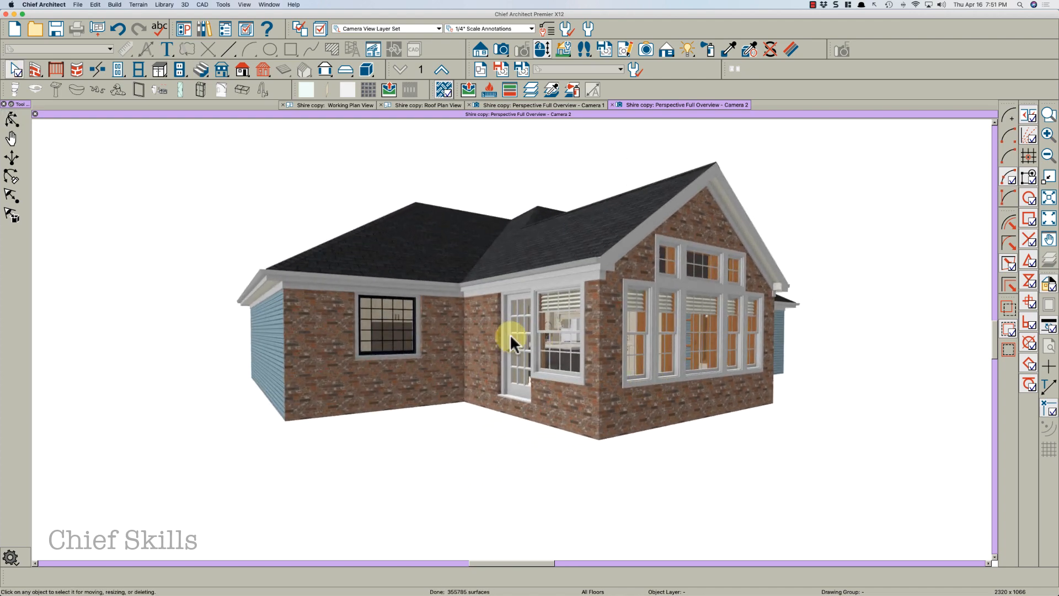
{"action": "key", "text": "space"}
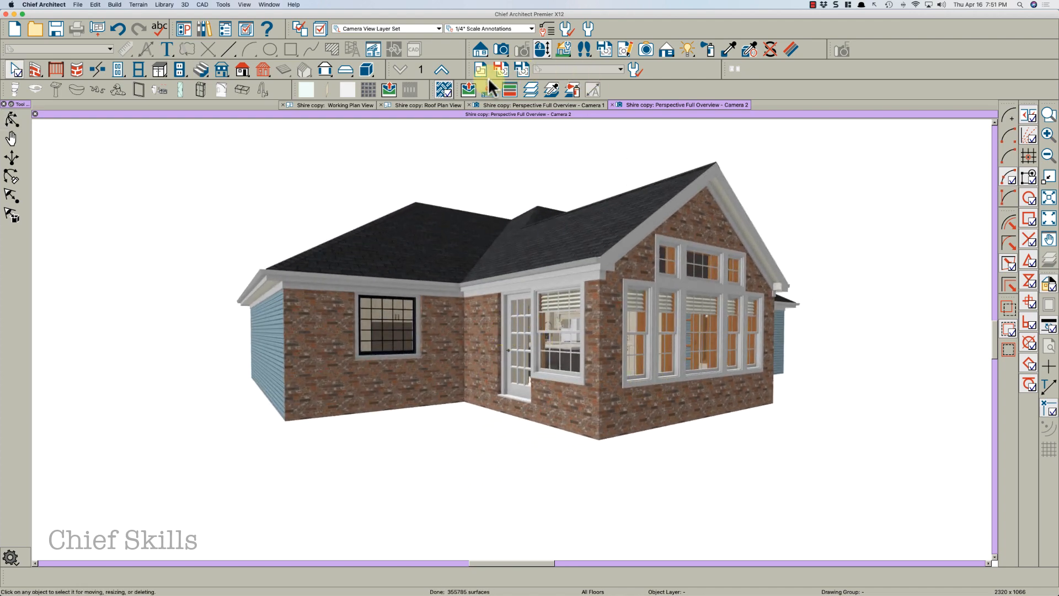
{"action": "left_click", "coordinate": [359, 105]}
{"action": "scroll", "coordinate": [470, 193], "scroll_direction": "down", "scroll_amount": 5}
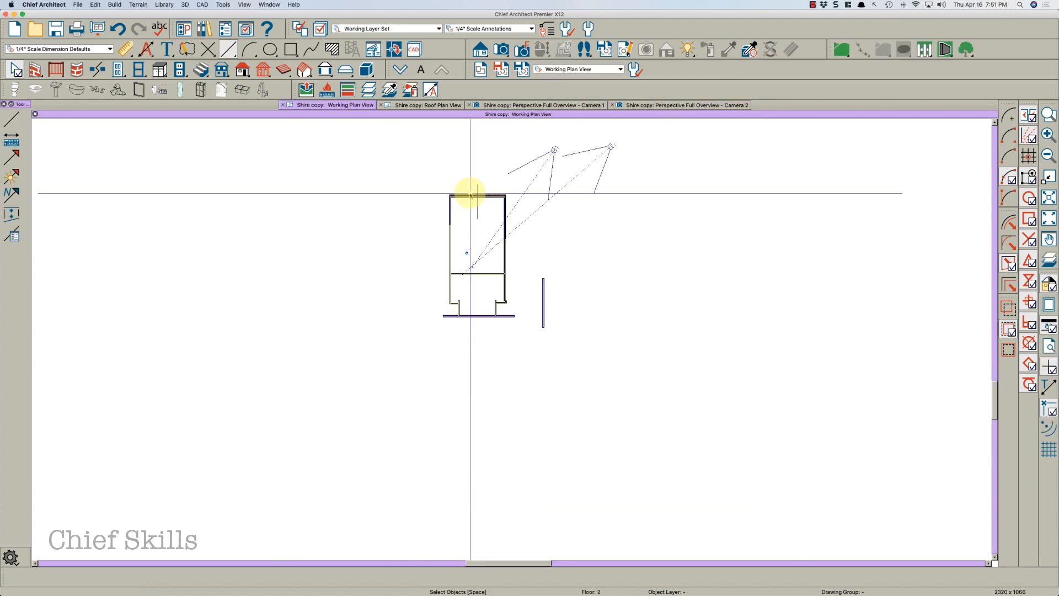
{"action": "scroll", "coordinate": [478, 182], "scroll_direction": "up", "scroll_amount": 3}
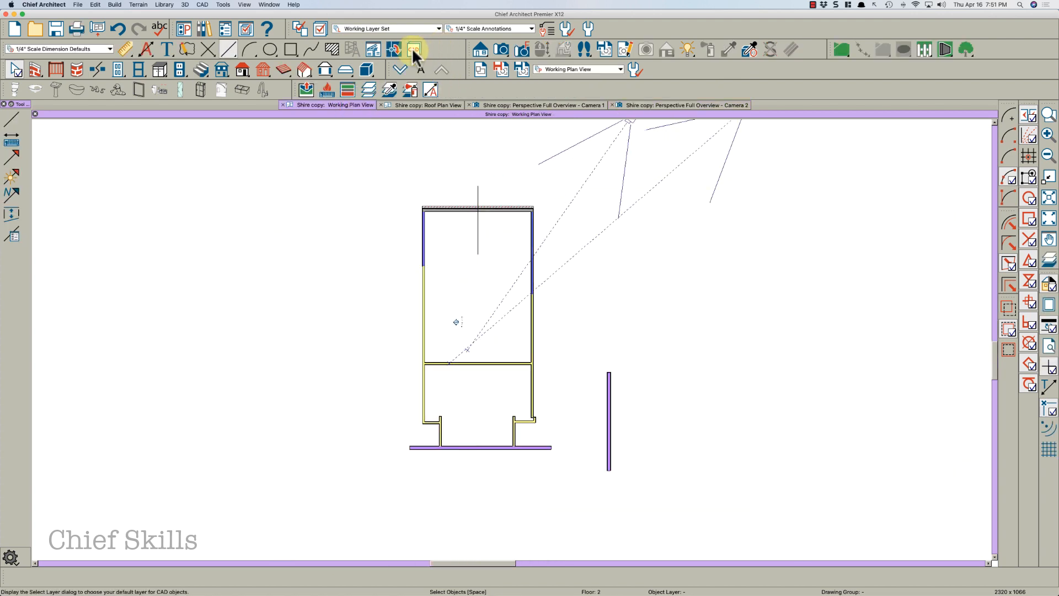
{"action": "left_click", "coordinate": [401, 69]}
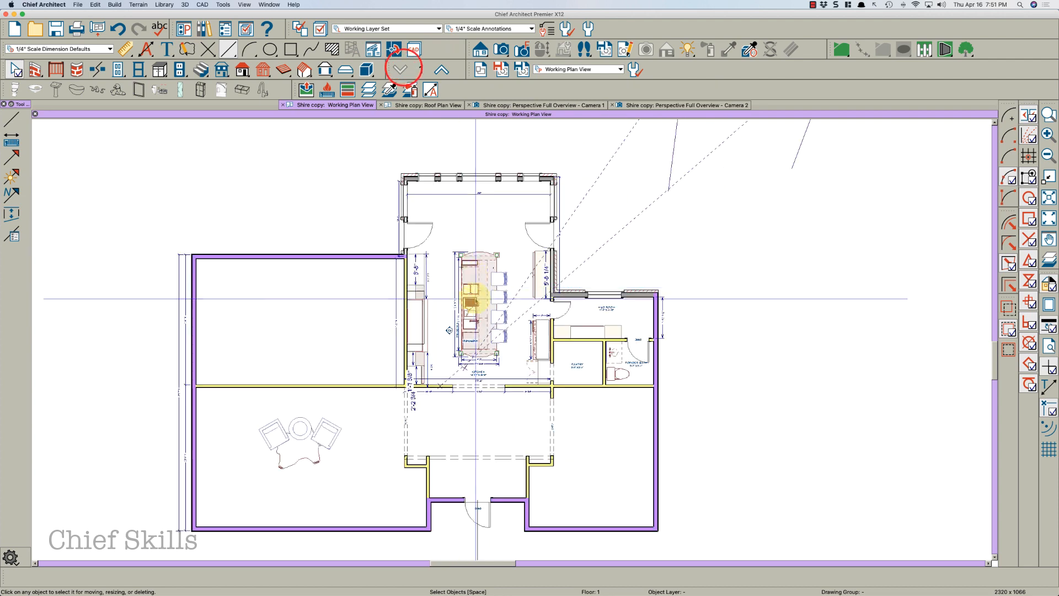
{"action": "scroll", "coordinate": [458, 233], "scroll_direction": "up", "scroll_amount": 2}
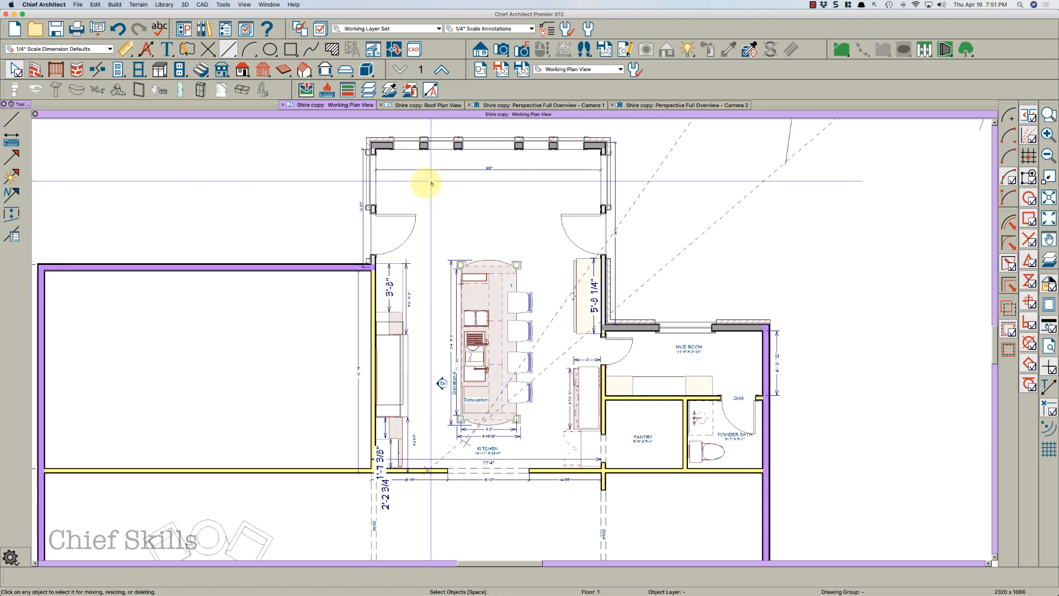
{"action": "scroll", "coordinate": [513, 220], "scroll_direction": "up", "scroll_amount": 3}
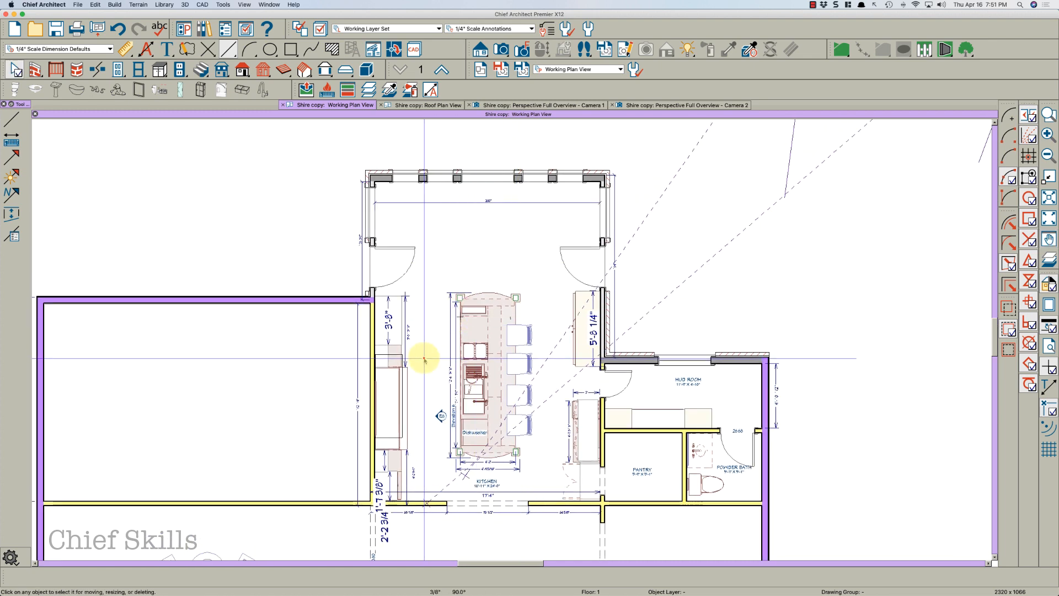
{"action": "left_click", "coordinate": [424, 359]}
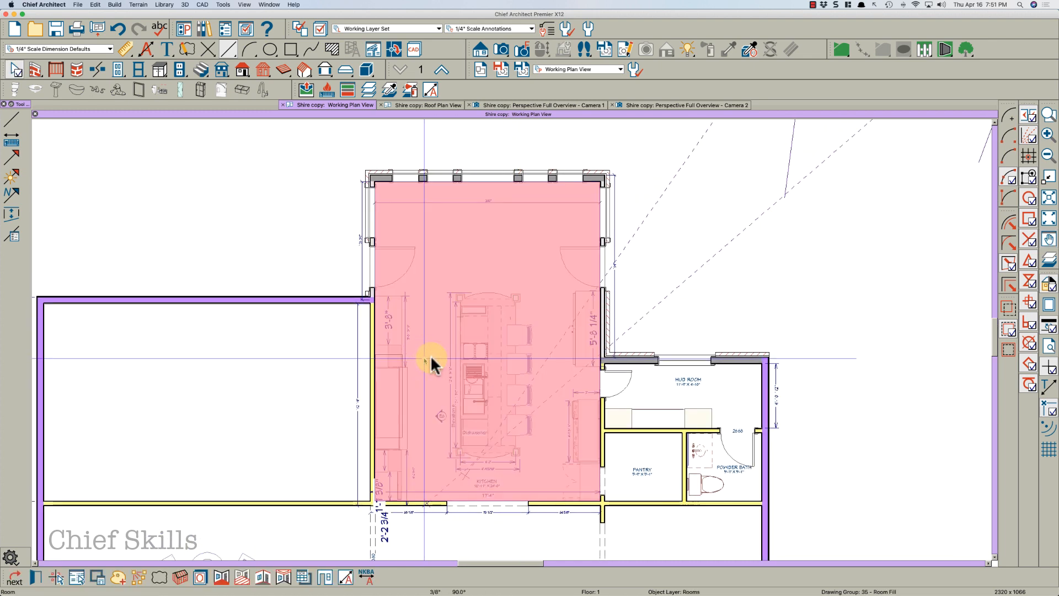
{"action": "double_click", "coordinate": [431, 358]}
{"action": "key", "text": "Escape"}
{"action": "key", "text": "Escape"}
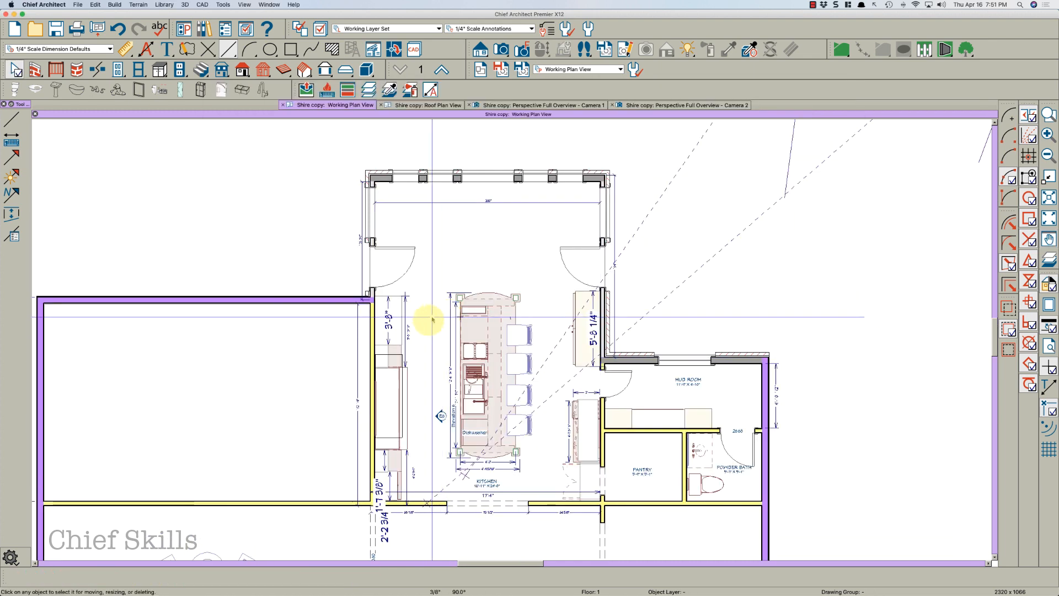
Open the kitchen room's specification on floor 1 and reset its ceiling finish to Default
{"action": "left_click", "coordinate": [429, 321]}
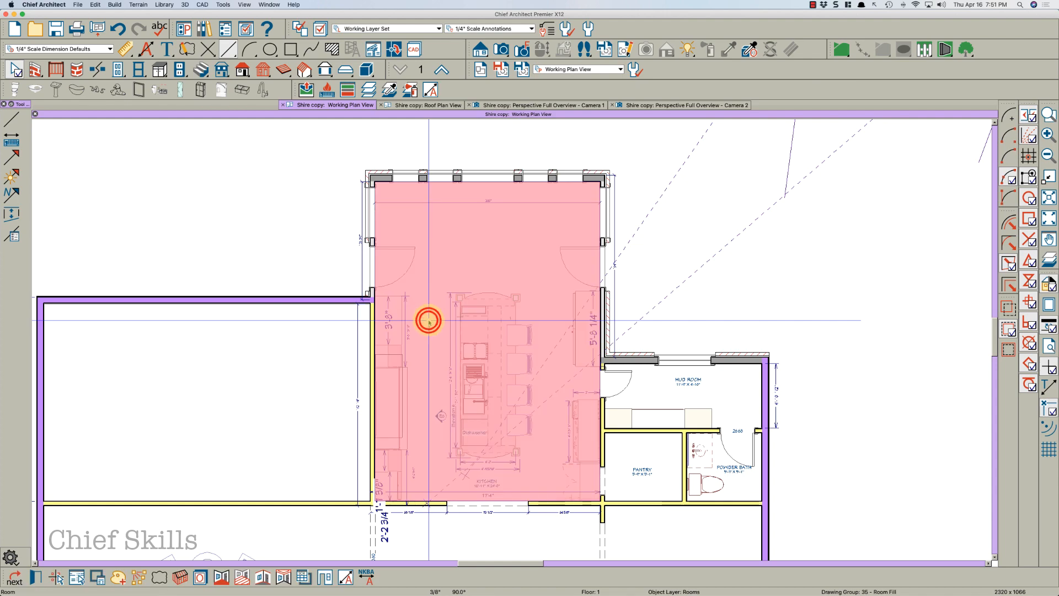
{"action": "double_click", "coordinate": [436, 258]}
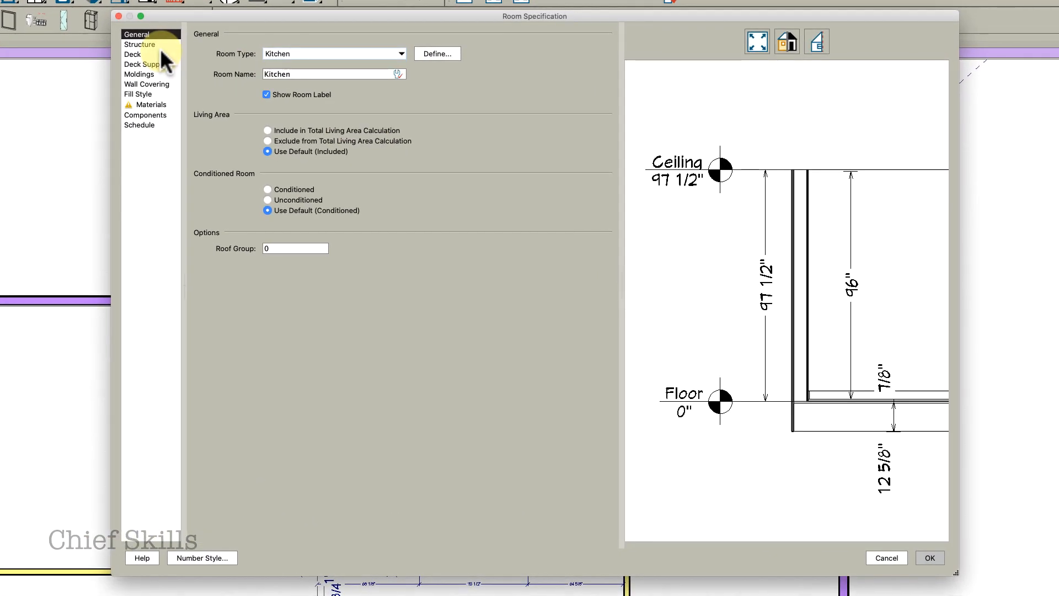
{"action": "left_click", "coordinate": [238, 102]}
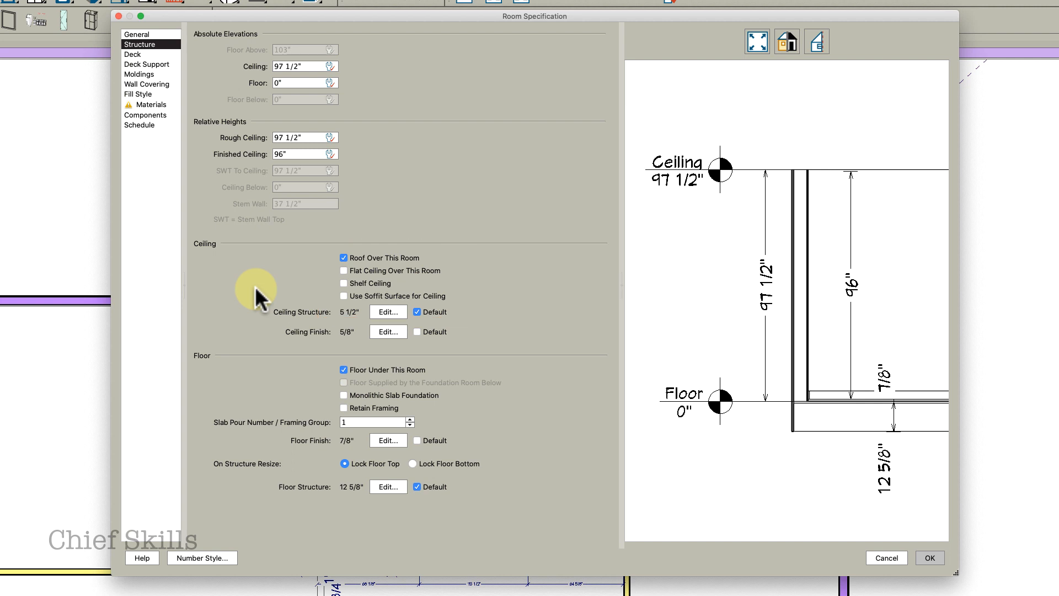
{"action": "left_click", "coordinate": [417, 331]}
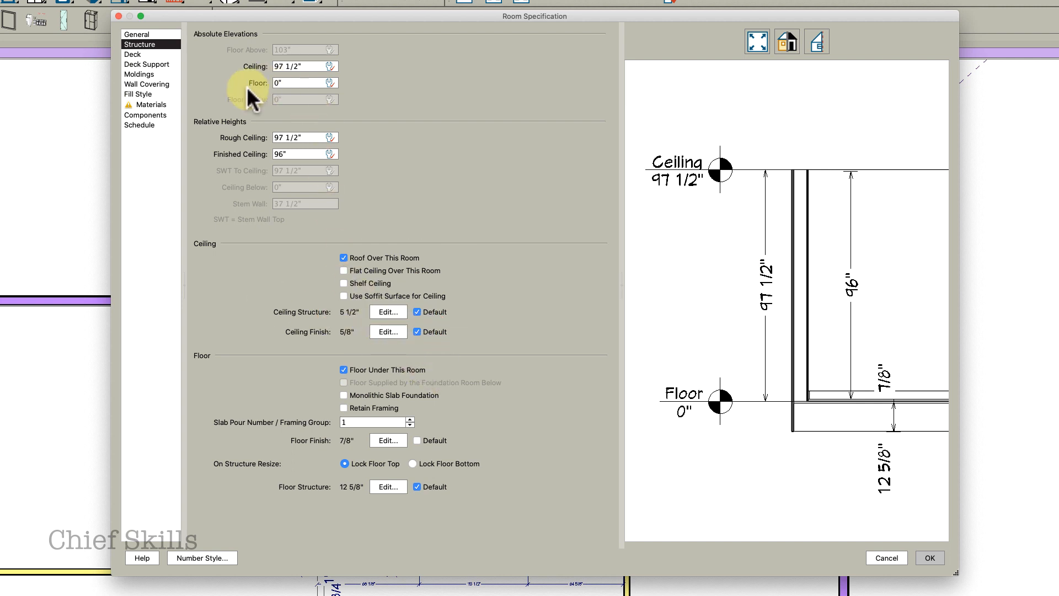
From the room's floor finish material selection, purge unused materials from the plan materials list
{"action": "left_click", "coordinate": [142, 104]}
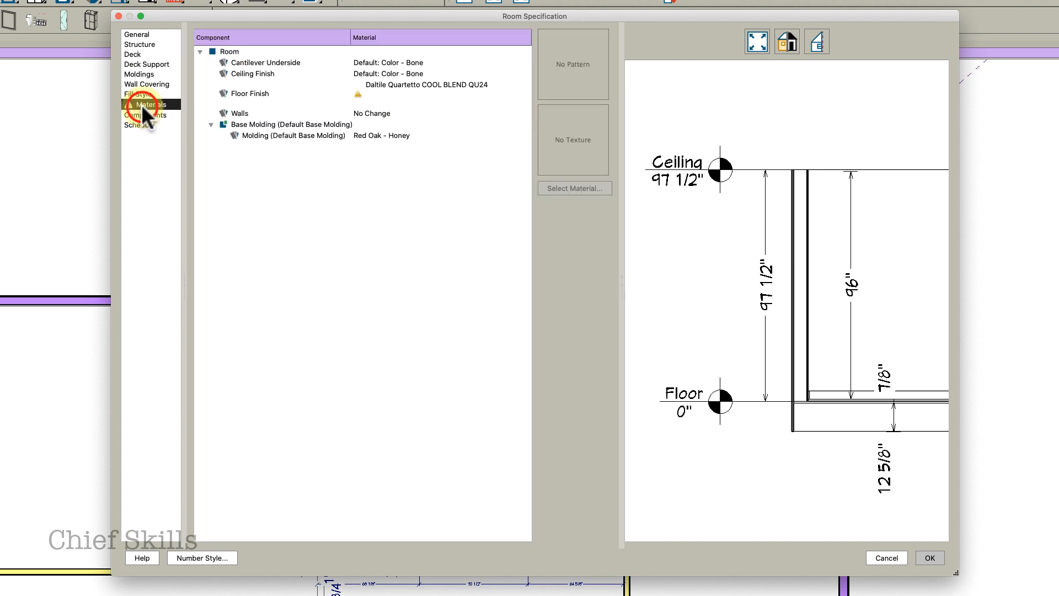
{"action": "left_click", "coordinate": [315, 95]}
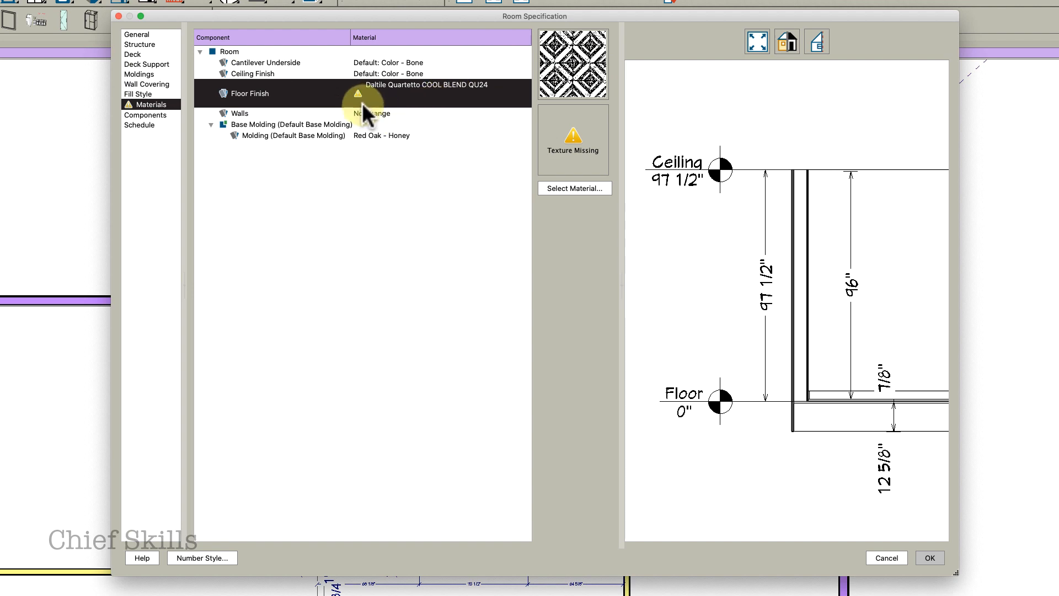
{"action": "left_click", "coordinate": [568, 190]}
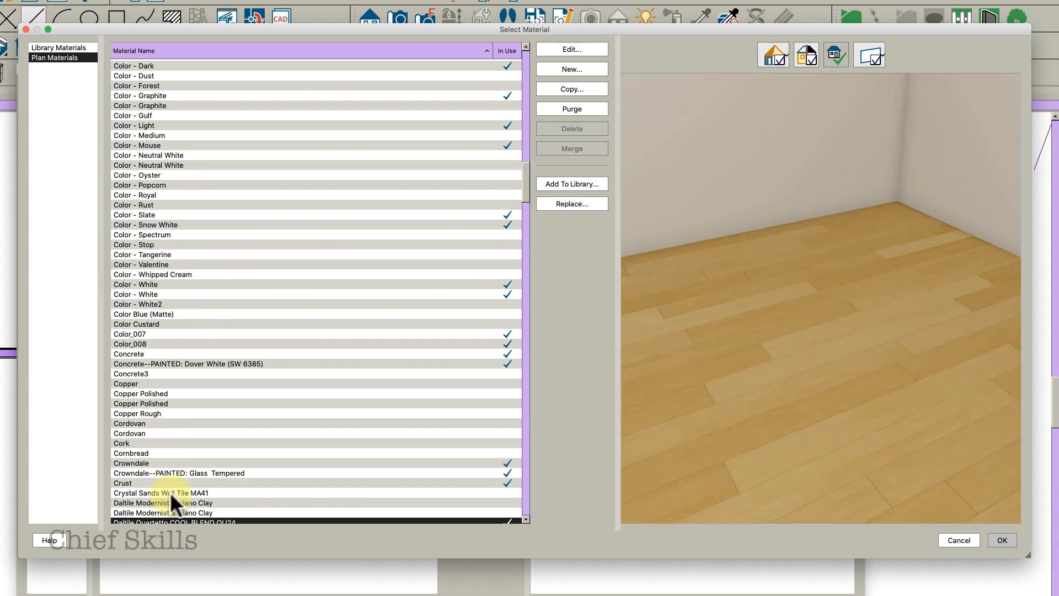
{"action": "left_click", "coordinate": [171, 503]}
{"action": "scroll", "coordinate": [199, 320], "scroll_direction": "up", "scroll_amount": 2}
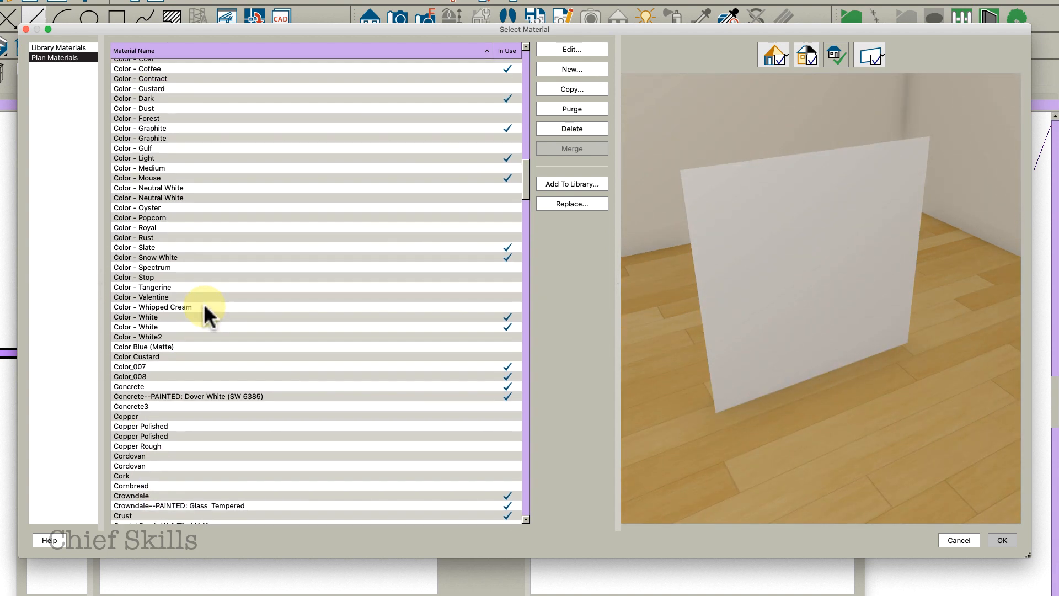
{"action": "left_click", "coordinate": [506, 51]}
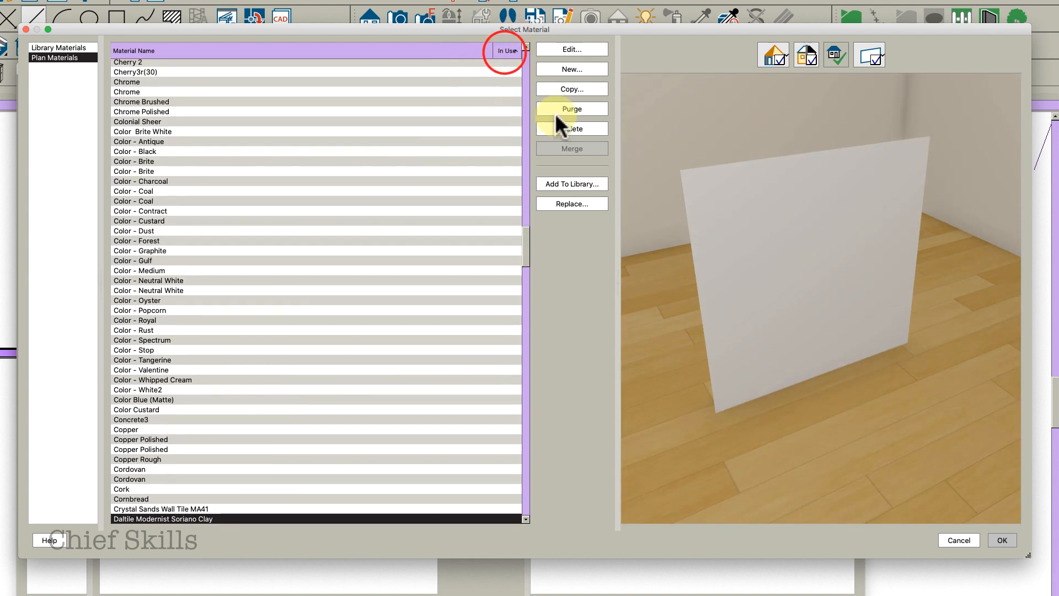
{"action": "left_click", "coordinate": [578, 108]}
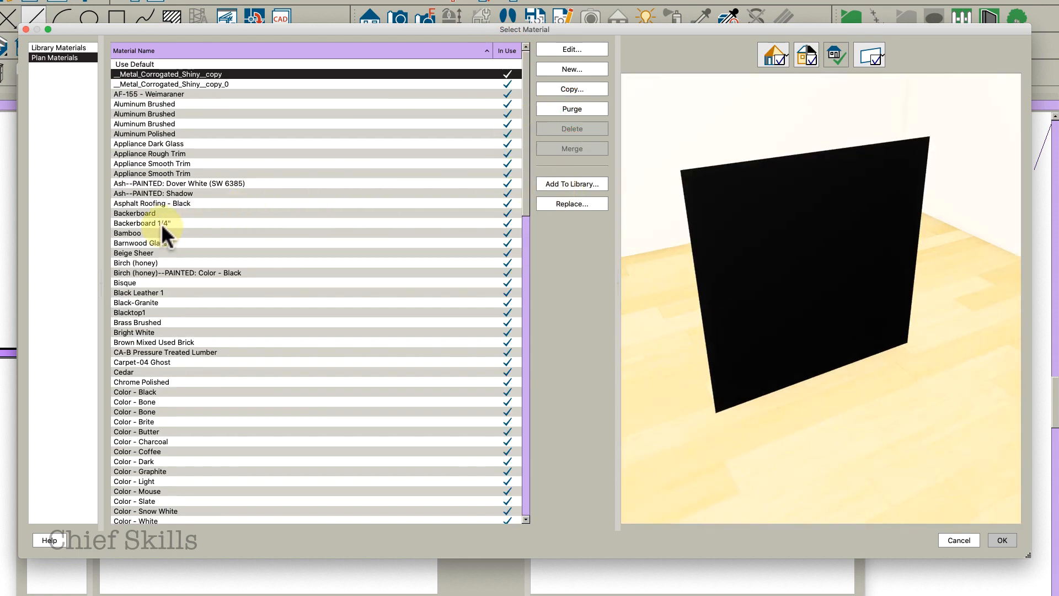
Set the kitchen room's floor finish material to Maple 5" Plank - Natural and apply the change
{"action": "left_click", "coordinate": [154, 273]}
{"action": "left_click", "coordinate": [154, 302]}
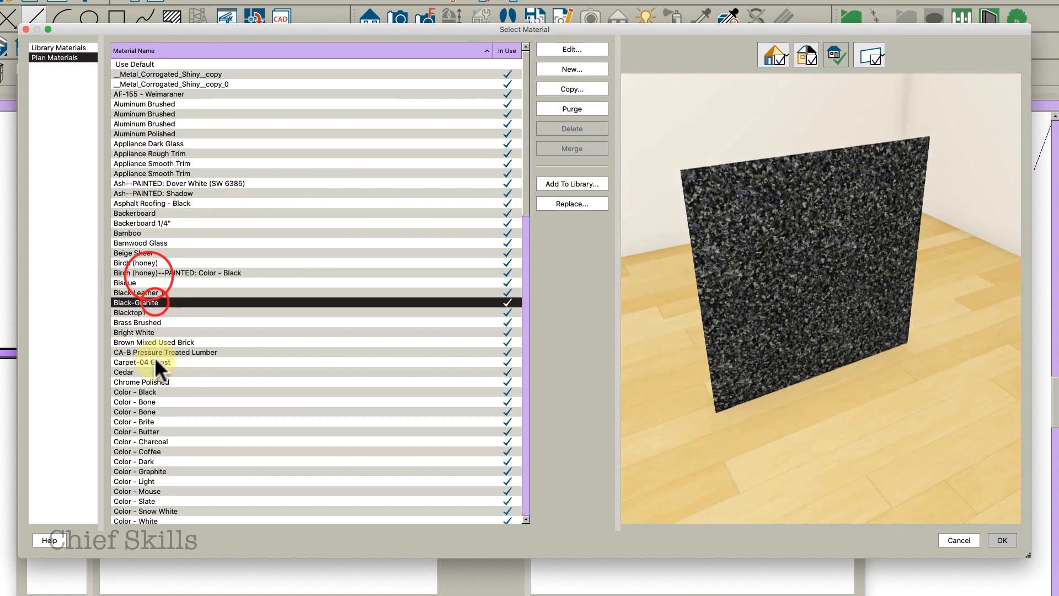
{"action": "left_click", "coordinate": [154, 362]}
{"action": "left_click", "coordinate": [147, 421]}
{"action": "scroll", "coordinate": [203, 432], "scroll_direction": "down", "scroll_amount": 4}
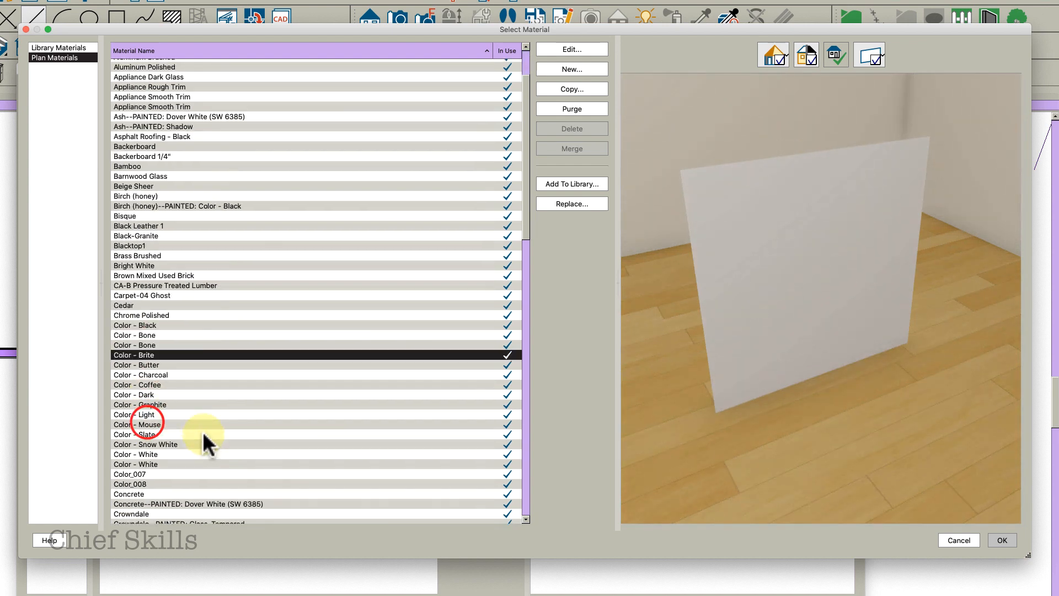
{"action": "scroll", "coordinate": [178, 427], "scroll_direction": "down", "scroll_amount": 6}
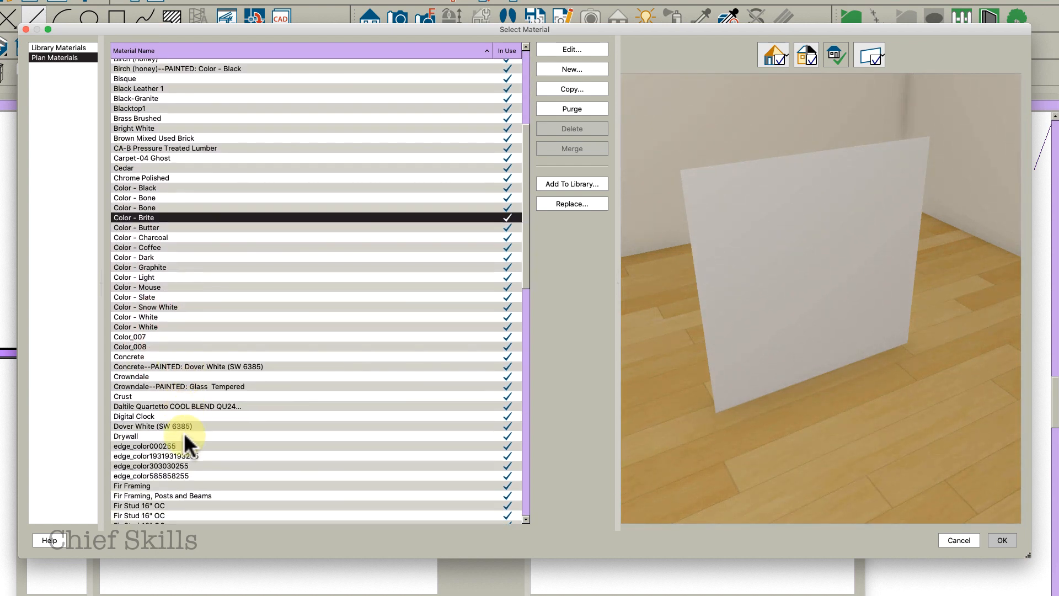
{"action": "scroll", "coordinate": [165, 434], "scroll_direction": "down", "scroll_amount": 10}
{"action": "left_click", "coordinate": [142, 435]}
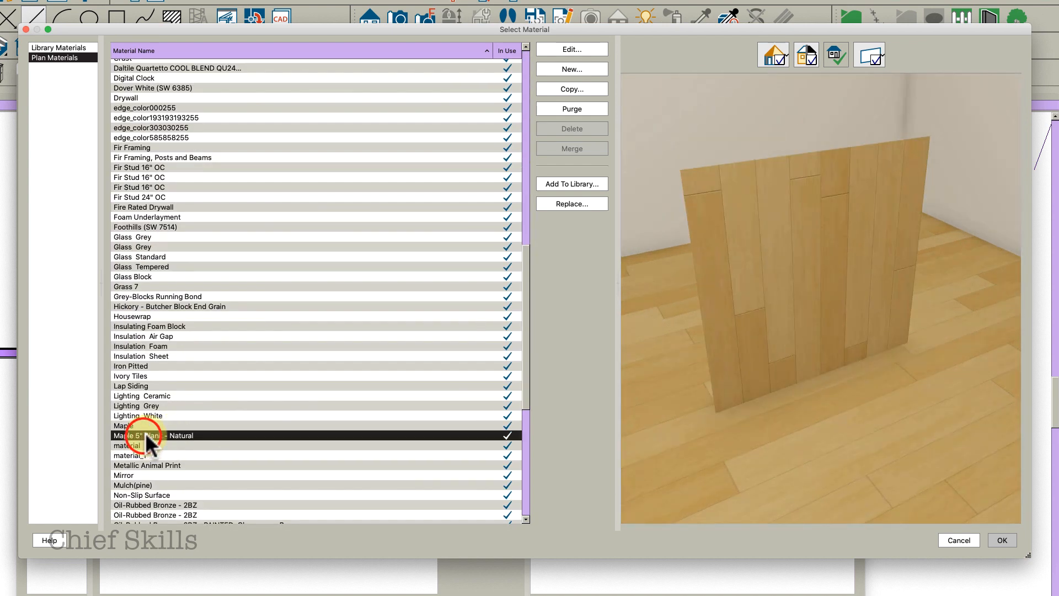
{"action": "left_click", "coordinate": [1003, 540]}
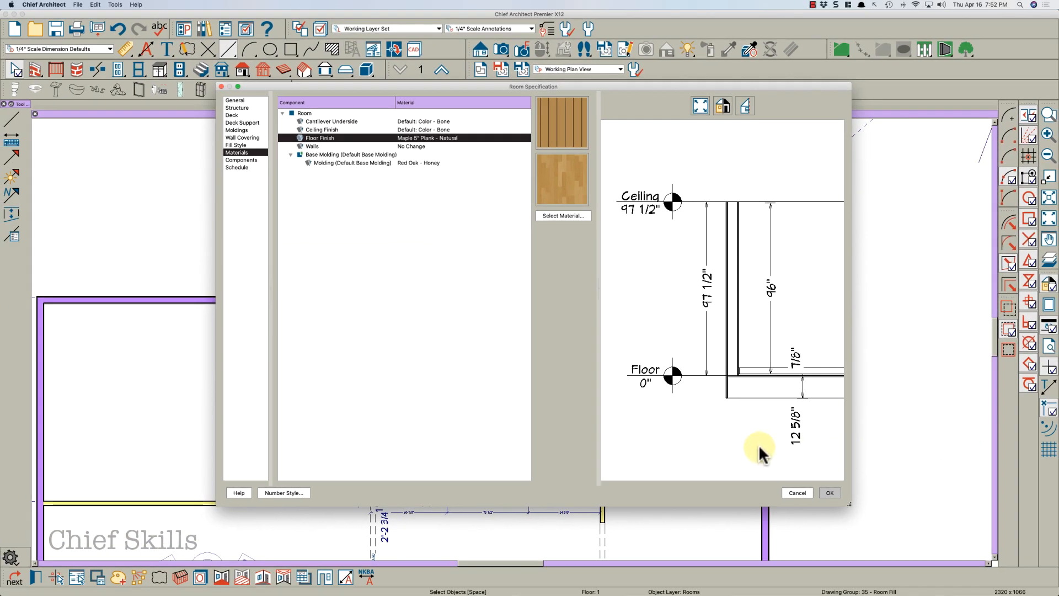
{"action": "left_click", "coordinate": [828, 491]}
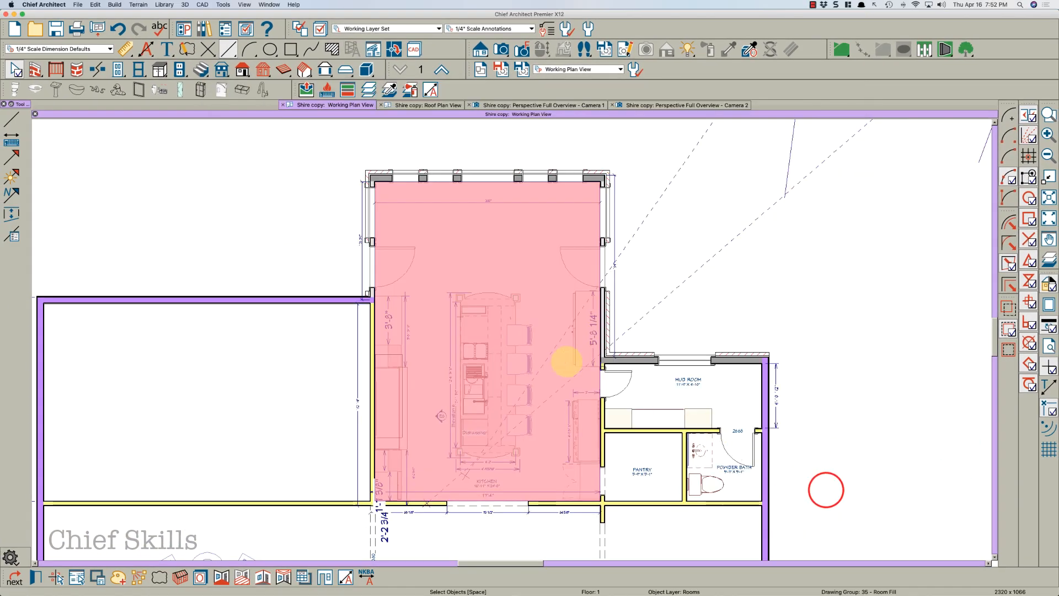
{"action": "key", "text": "Escape"}
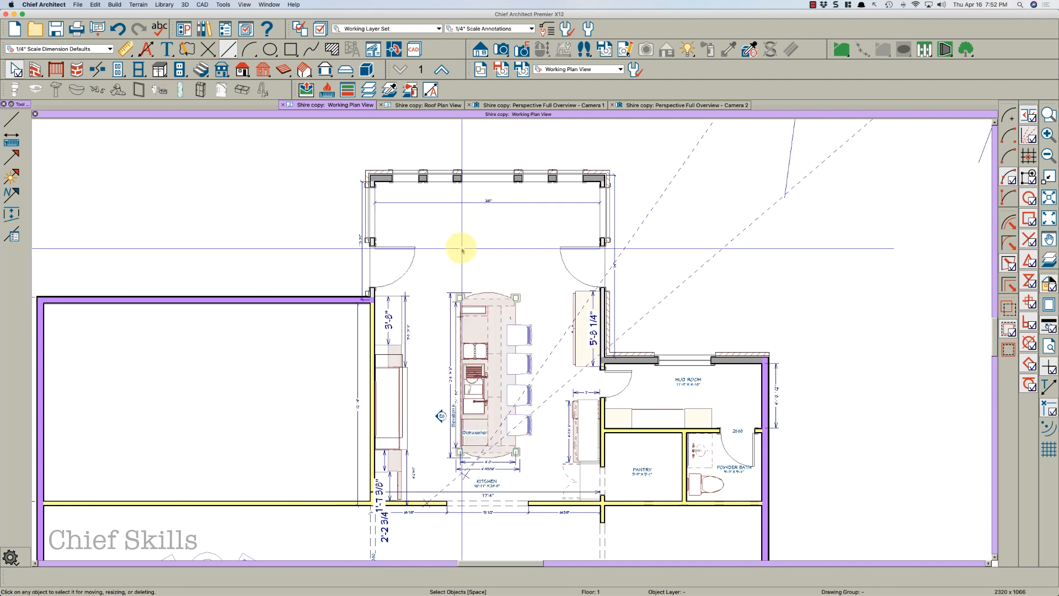
Place a full camera near the kitchen's patio doors aimed toward the island
{"action": "key", "text": "c"}
{"action": "left_click_drag", "start_coordinate": [390, 194], "coordinate": [442, 265]}
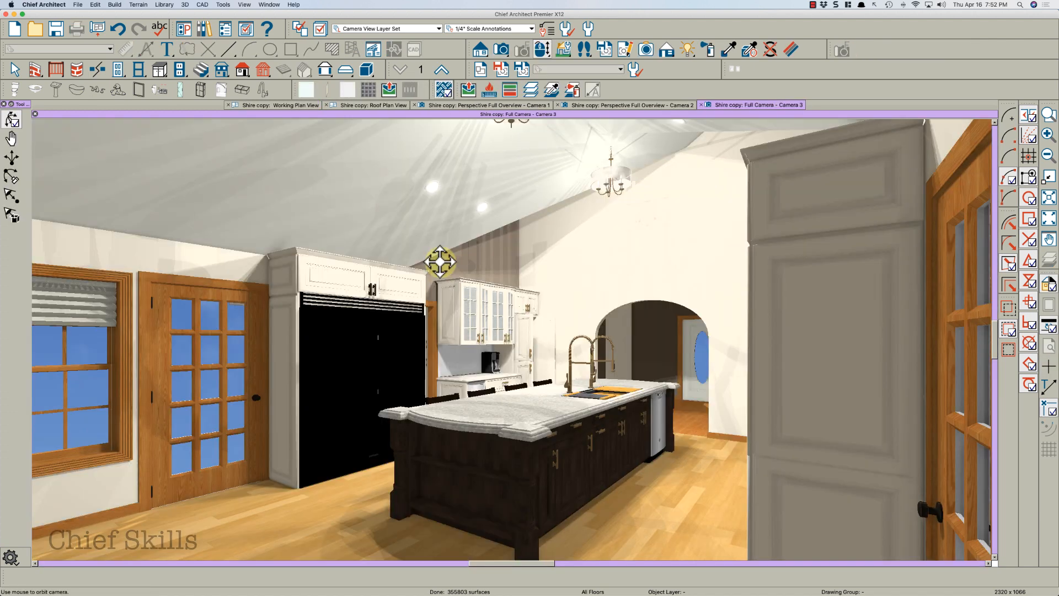
{"action": "left_click_drag", "start_coordinate": [452, 267], "coordinate": [508, 253]}
{"action": "key", "text": "space"}
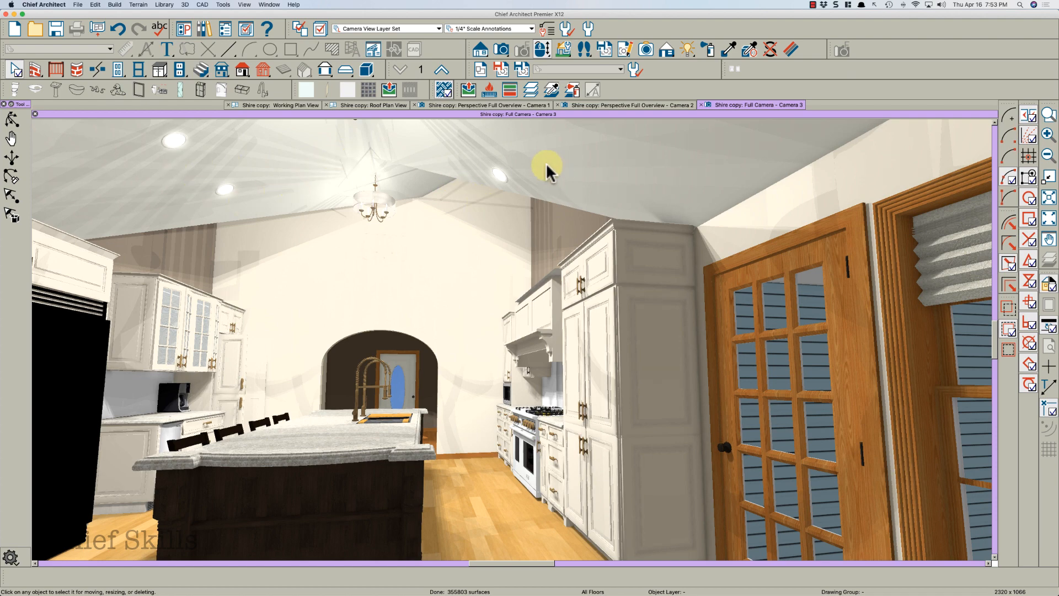
{"action": "key", "text": "space"}
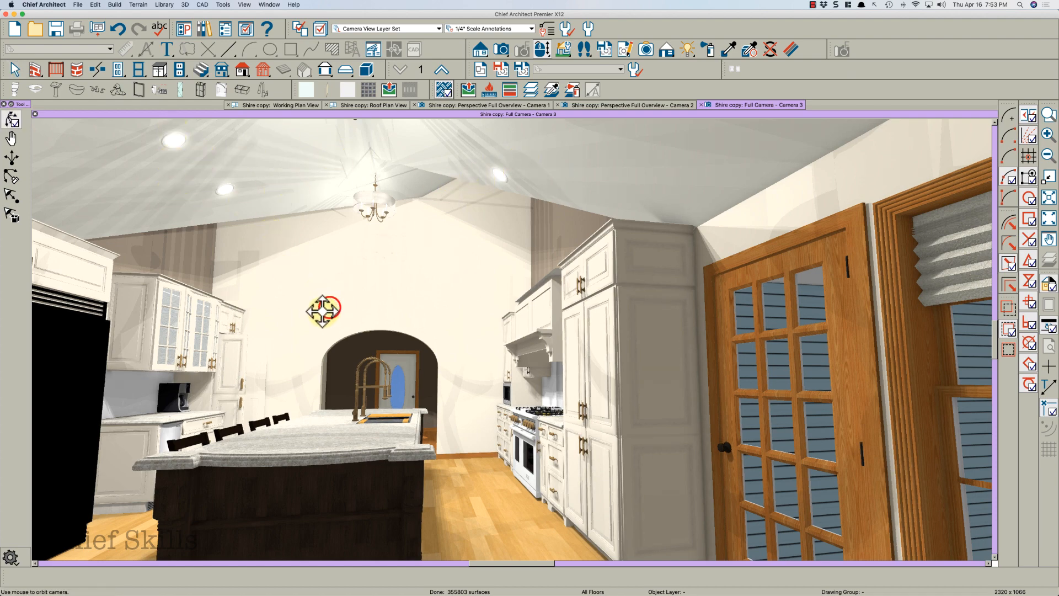
Draw a room divider across the kitchen from the left wall to the right wall, just above the island
{"action": "left_click_drag", "start_coordinate": [320, 307], "coordinate": [269, 320]}
{"action": "key", "text": "space"}
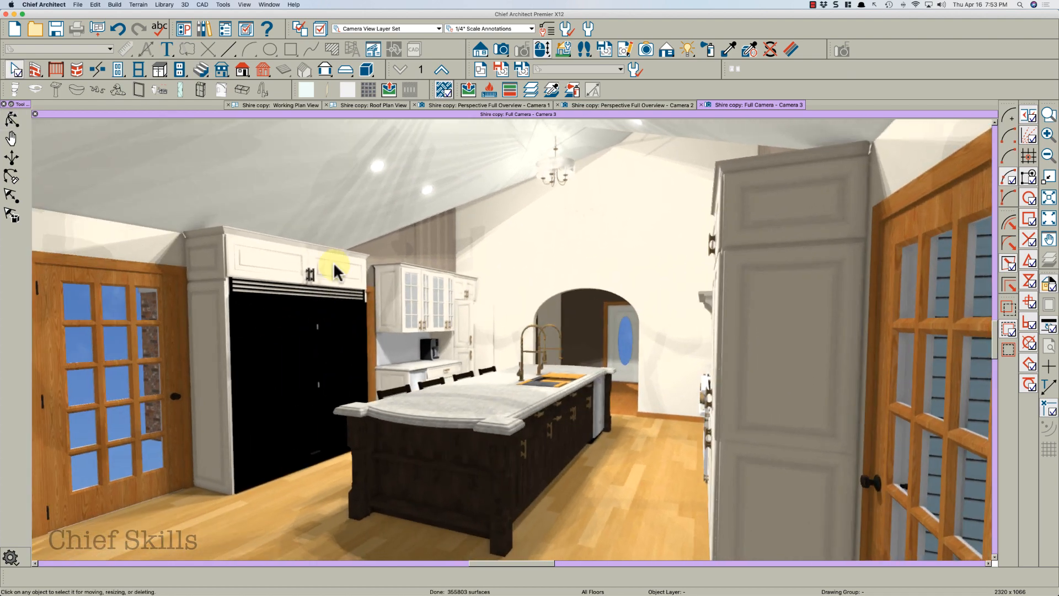
{"action": "left_click", "coordinate": [305, 106]}
{"action": "scroll", "coordinate": [546, 295], "scroll_direction": "up", "scroll_amount": 3}
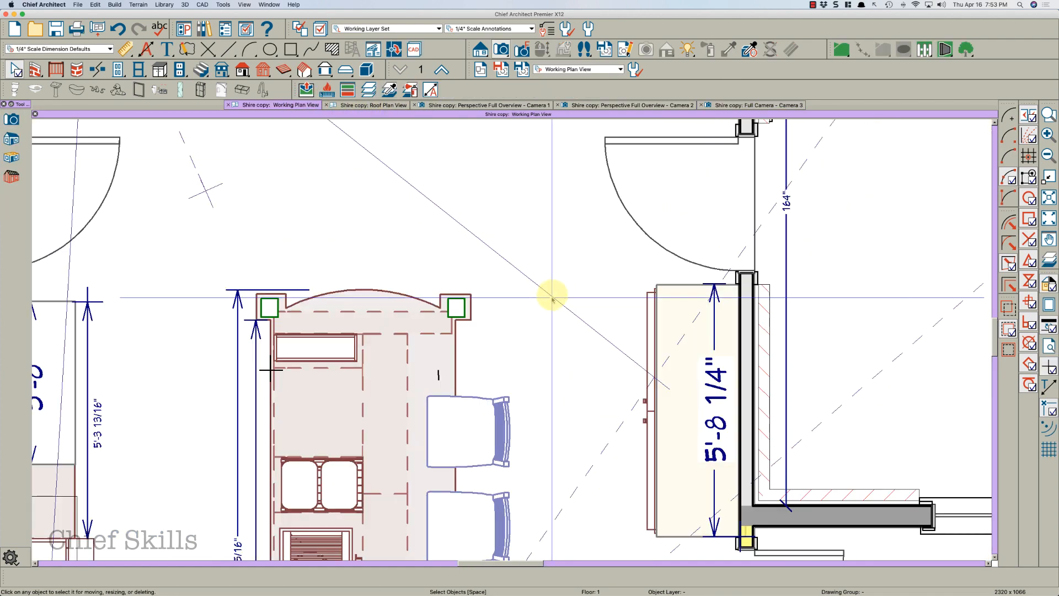
{"action": "scroll", "coordinate": [552, 297], "scroll_direction": "down", "scroll_amount": 4}
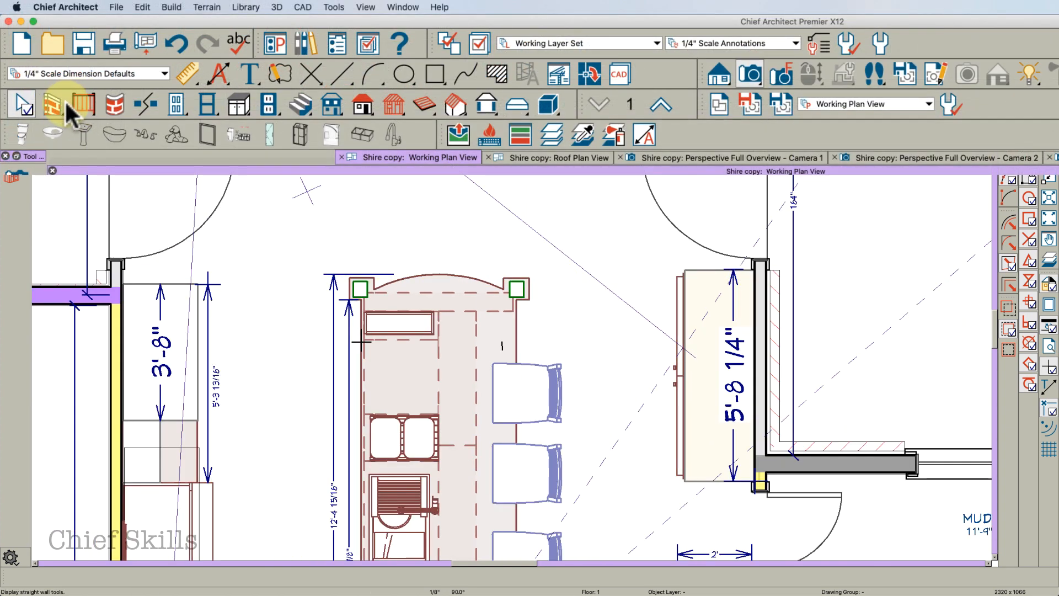
{"action": "left_click", "coordinate": [51, 104]}
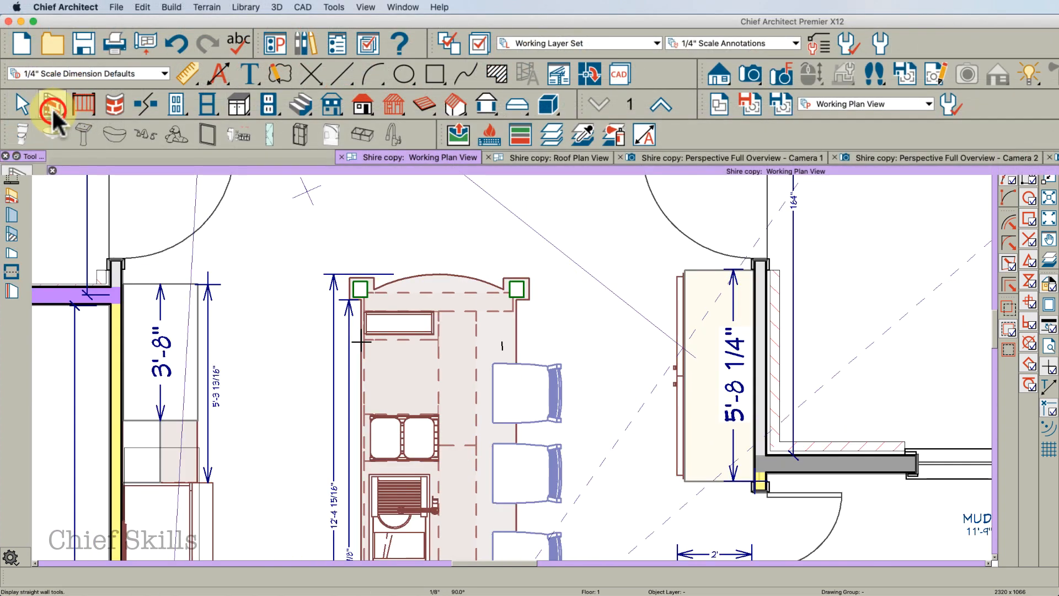
{"action": "left_click", "coordinate": [11, 272]}
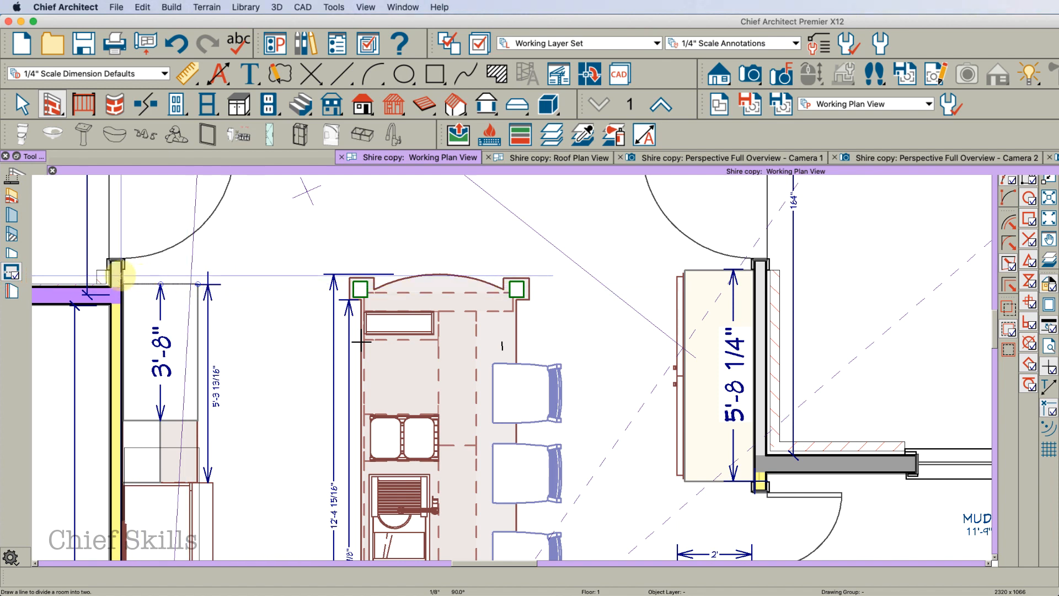
{"action": "mouse_move", "coordinate": [116, 274]}
{"action": "left_mouse_down"}
{"action": "mouse_move", "coordinate": [230, 279]}
{"action": "mouse_move", "coordinate": [491, 331]}
{"action": "mouse_move", "coordinate": [738, 332]}
{"action": "left_mouse_up"}
Open the specification of the room below the divider and review its ceiling structure settings
{"action": "key", "text": "space"}
{"action": "left_click", "coordinate": [619, 334]}
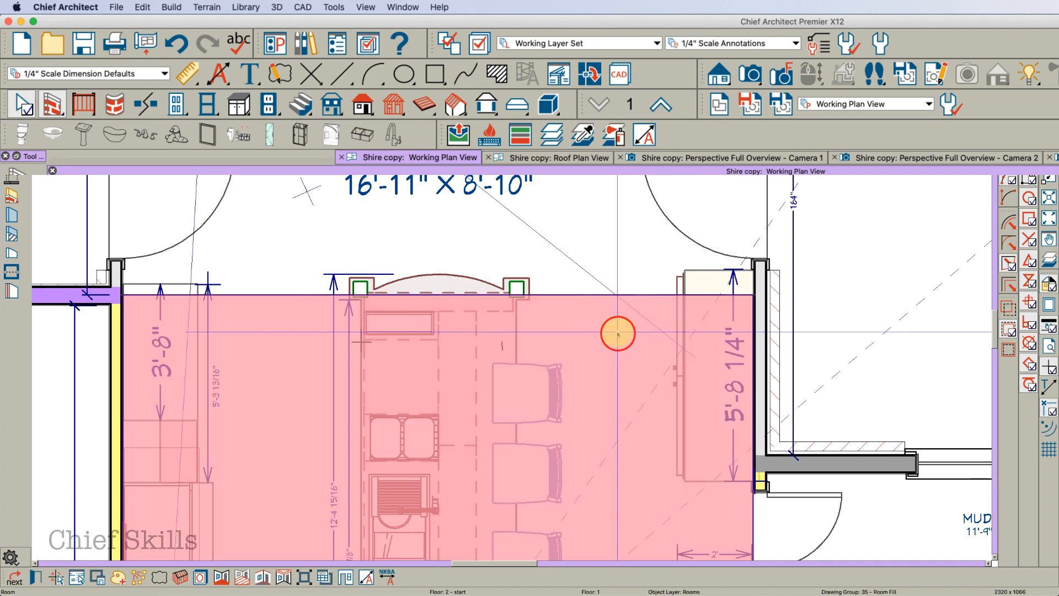
{"action": "scroll", "coordinate": [621, 333], "scroll_direction": "up", "scroll_amount": 3}
{"action": "double_click", "coordinate": [634, 337]}
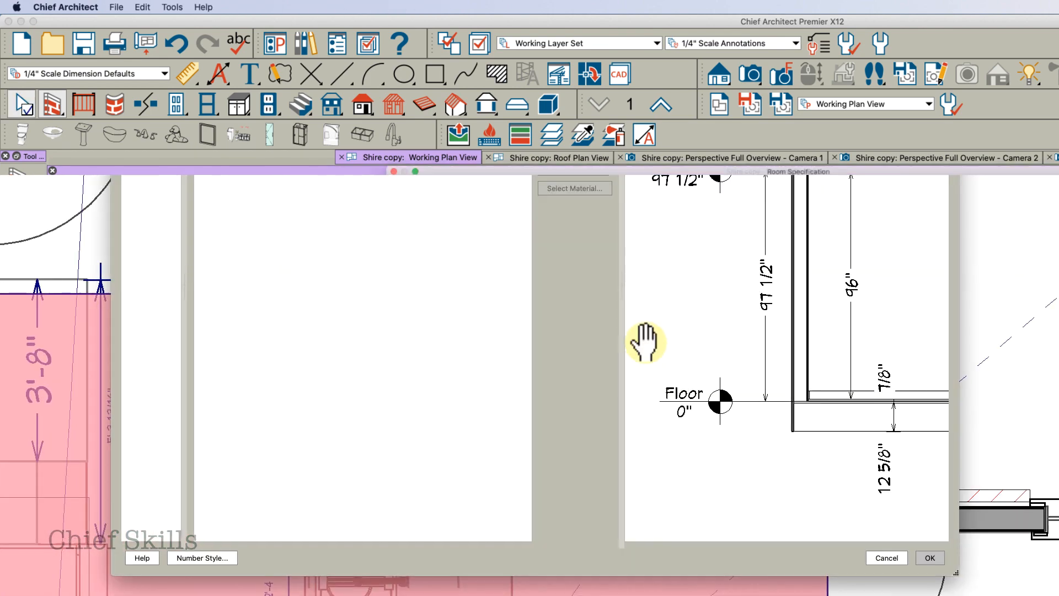
{"action": "left_click", "coordinate": [355, 162]}
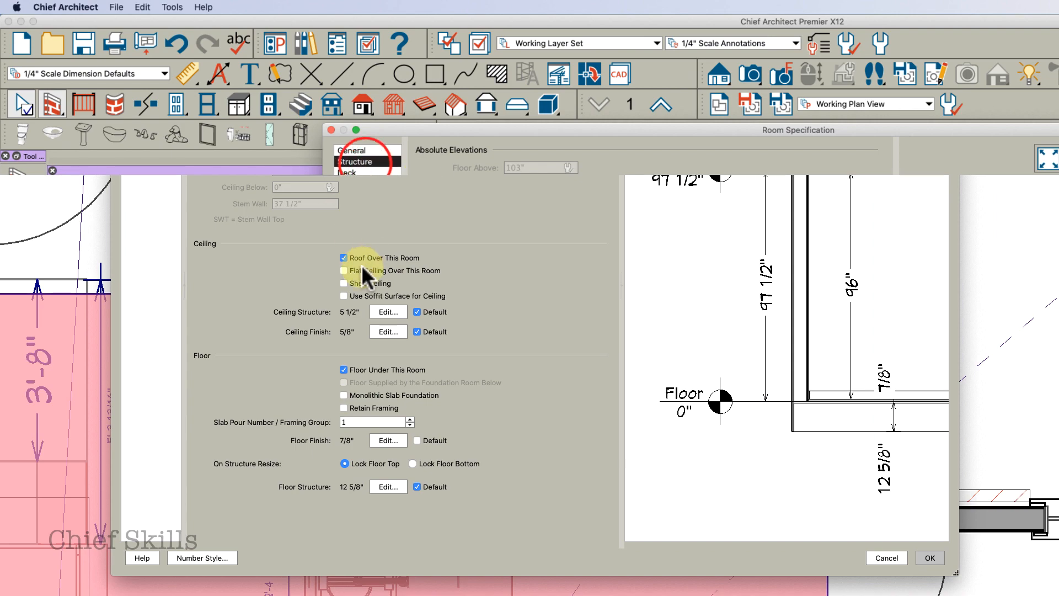
{"action": "left_click", "coordinate": [932, 558]}
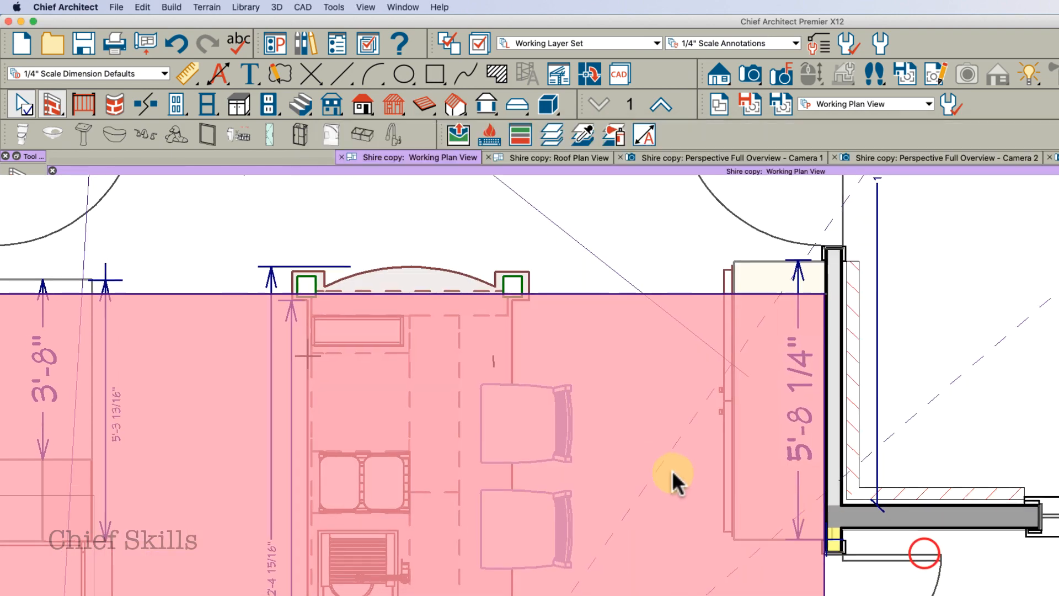
Move the room divider slightly upward, toward the patio doors
{"action": "scroll", "coordinate": [608, 387], "scroll_direction": "down", "scroll_amount": 1}
{"action": "key", "text": "Escape"}
{"action": "left_click", "coordinate": [585, 295]}
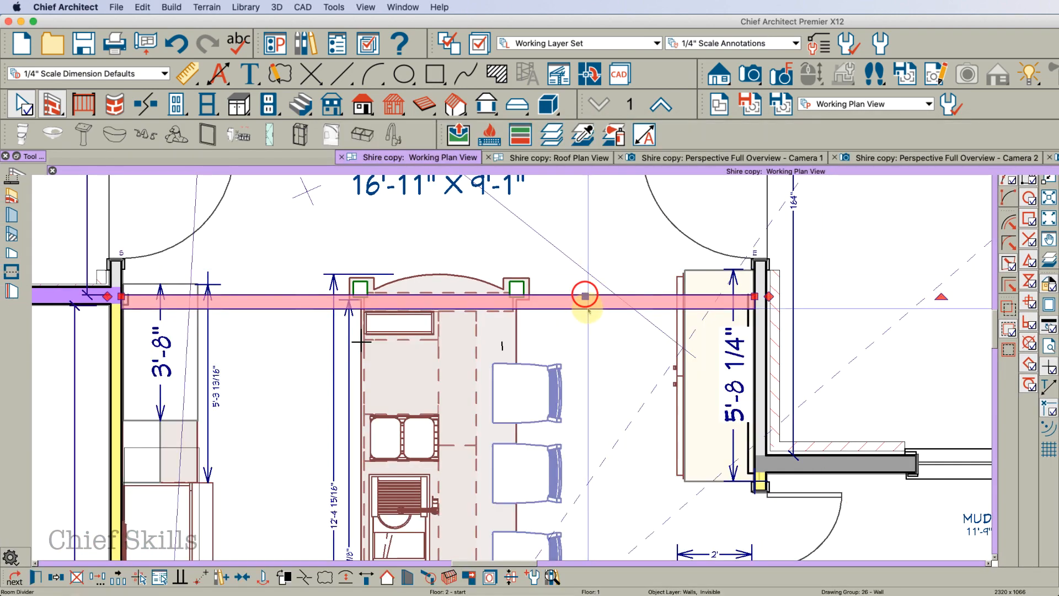
{"action": "scroll", "coordinate": [597, 304], "scroll_direction": "up", "scroll_amount": 2}
{"action": "scroll", "coordinate": [582, 292], "scroll_direction": "up", "scroll_amount": 1}
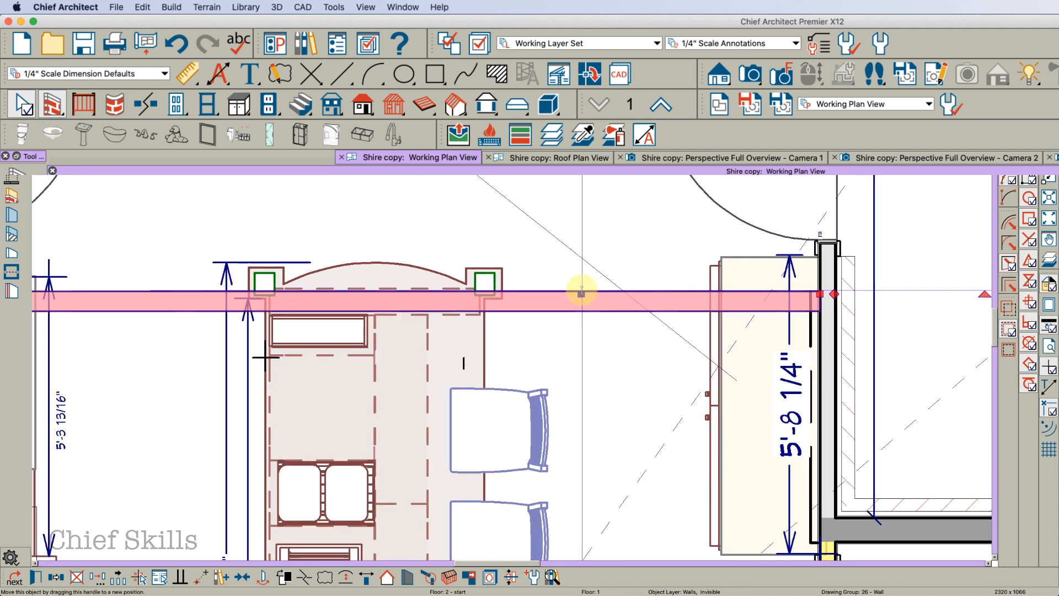
{"action": "left_click_drag", "start_coordinate": [582, 293], "coordinate": [580, 250]}
{"action": "key", "text": "Escape"}
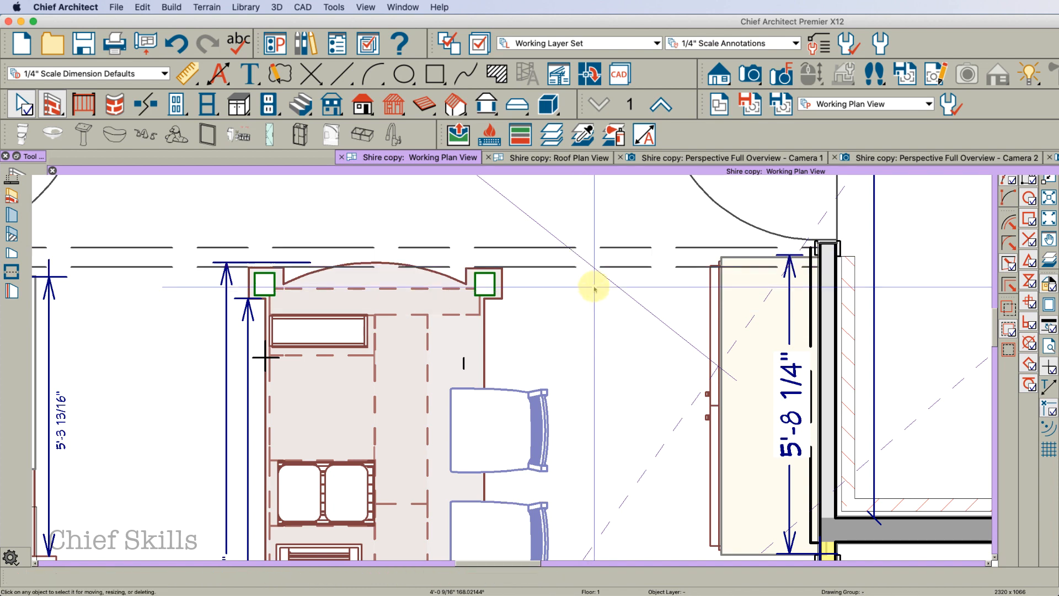
Open the kitchen camera view and inspect the ceiling where the divider splits the room
{"action": "scroll", "coordinate": [599, 305], "scroll_direction": "down", "scroll_amount": 3}
{"action": "middle_click_drag", "start_coordinate": [591, 308], "coordinate": [611, 450]}
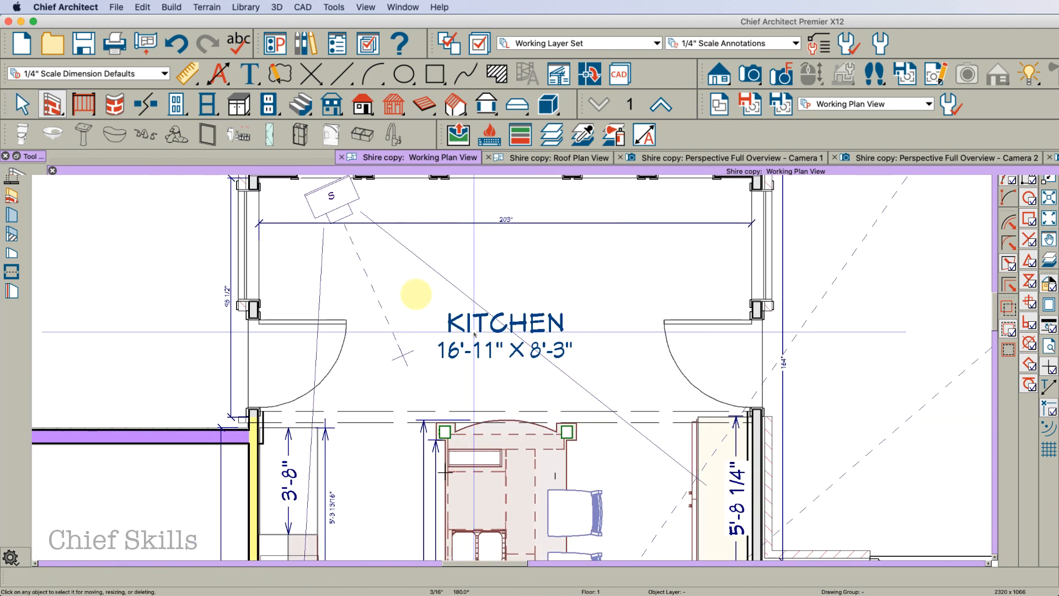
{"action": "left_click", "coordinate": [333, 201]}
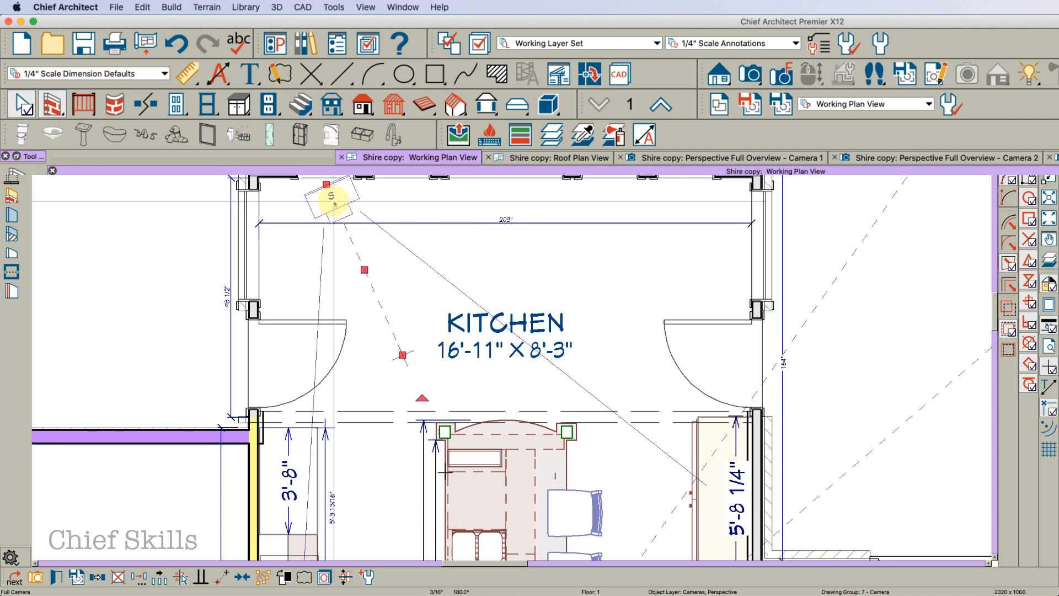
{"action": "double_click", "coordinate": [333, 201]}
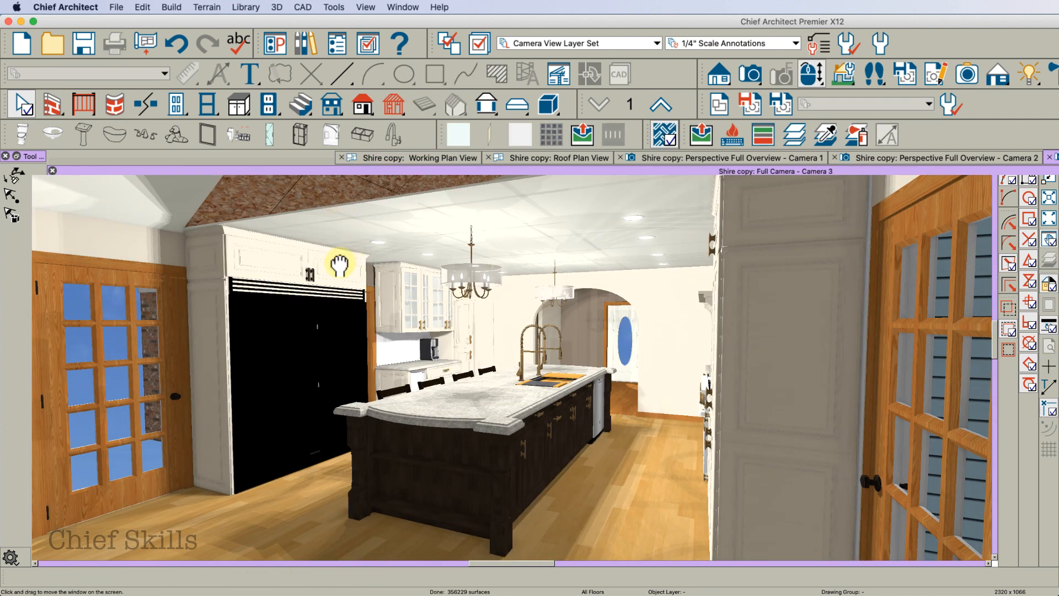
{"action": "middle_click_drag", "start_coordinate": [340, 265], "coordinate": [399, 343]}
{"action": "key", "text": "space"}
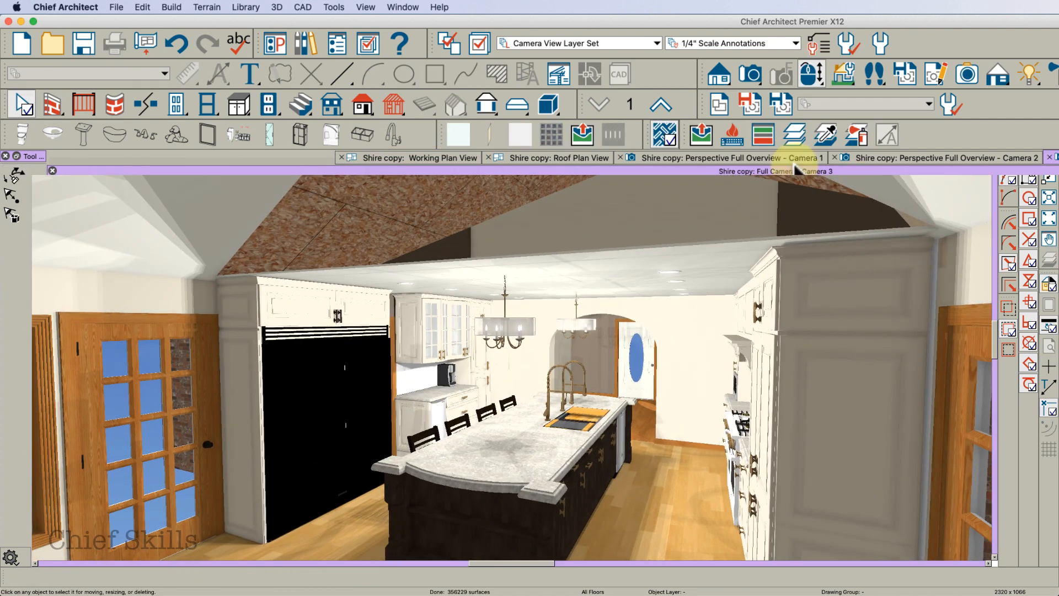
Copy the room divider from floor 1 and paste it in place on floor 2
{"action": "left_click", "coordinate": [443, 157]}
{"action": "left_click", "coordinate": [651, 105]}
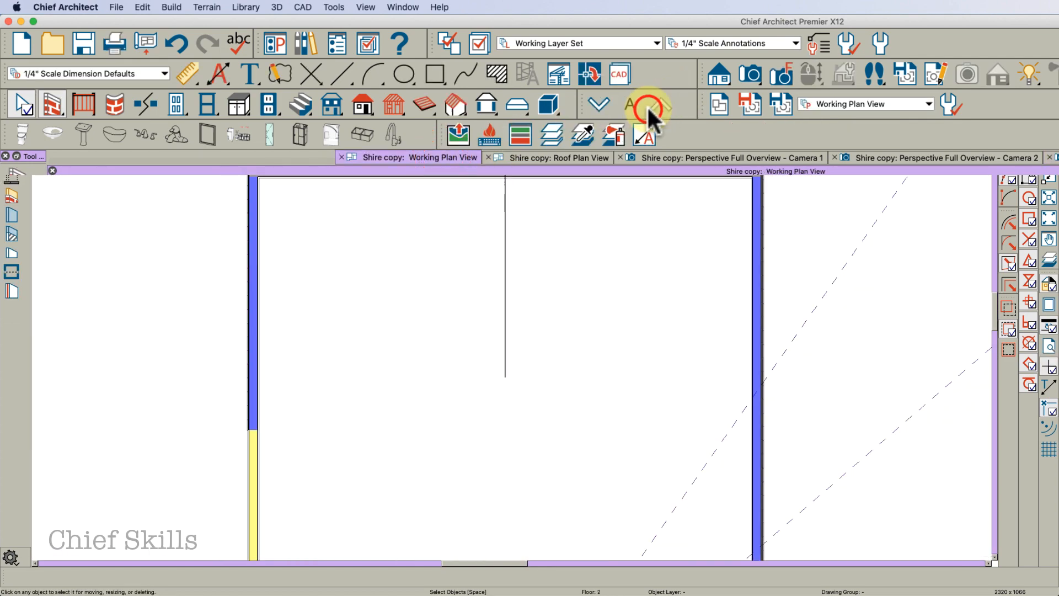
{"action": "left_click", "coordinate": [599, 105]}
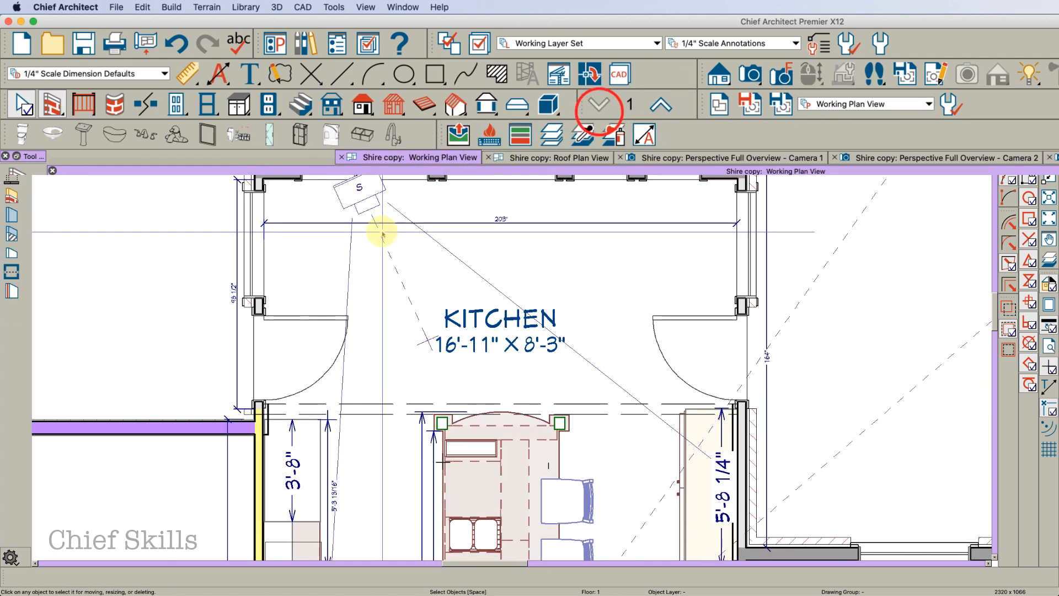
{"action": "left_click", "coordinate": [375, 411]}
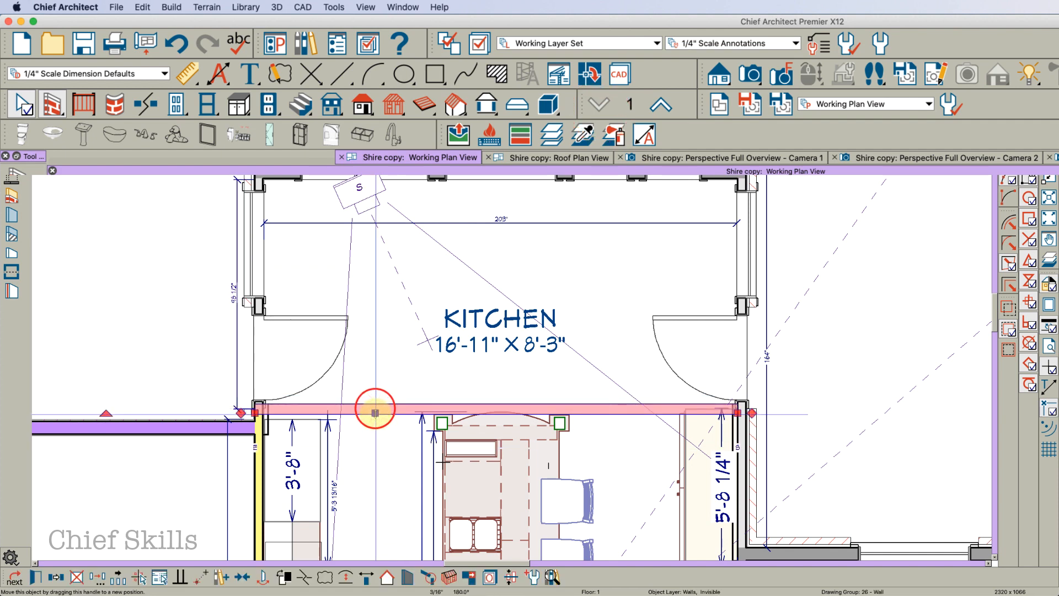
{"action": "left_click", "coordinate": [659, 106]}
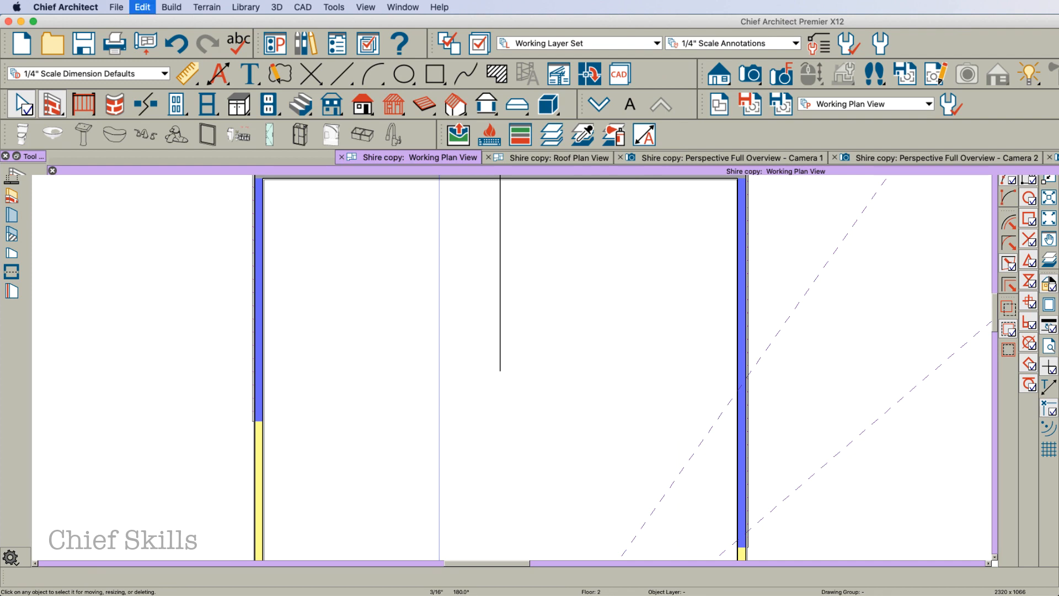
{"action": "key", "text": "super+alt+v"}
{"action": "left_click", "coordinate": [441, 255]}
{"action": "left_click", "coordinate": [468, 414]}
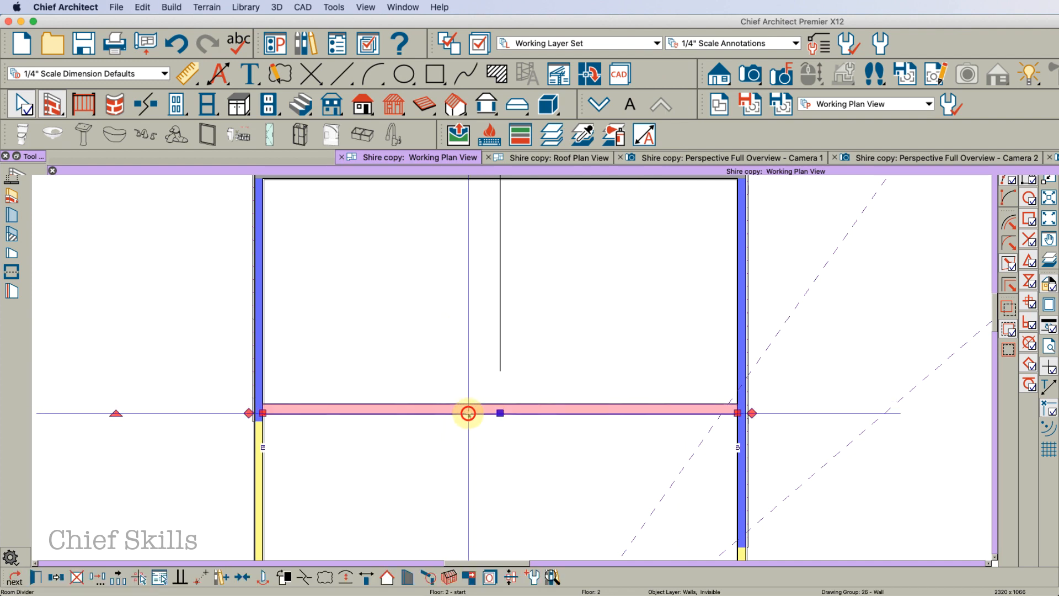
Make the pasted floor 2 wall visible and set it to No Room Definition
{"action": "double_click", "coordinate": [468, 413]}
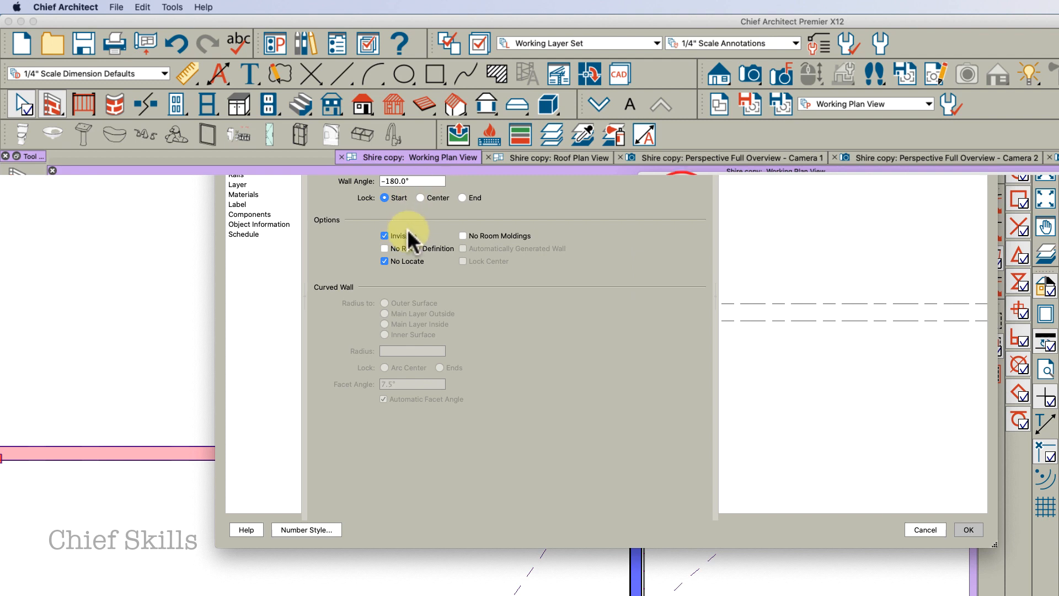
{"action": "left_click", "coordinate": [408, 234]}
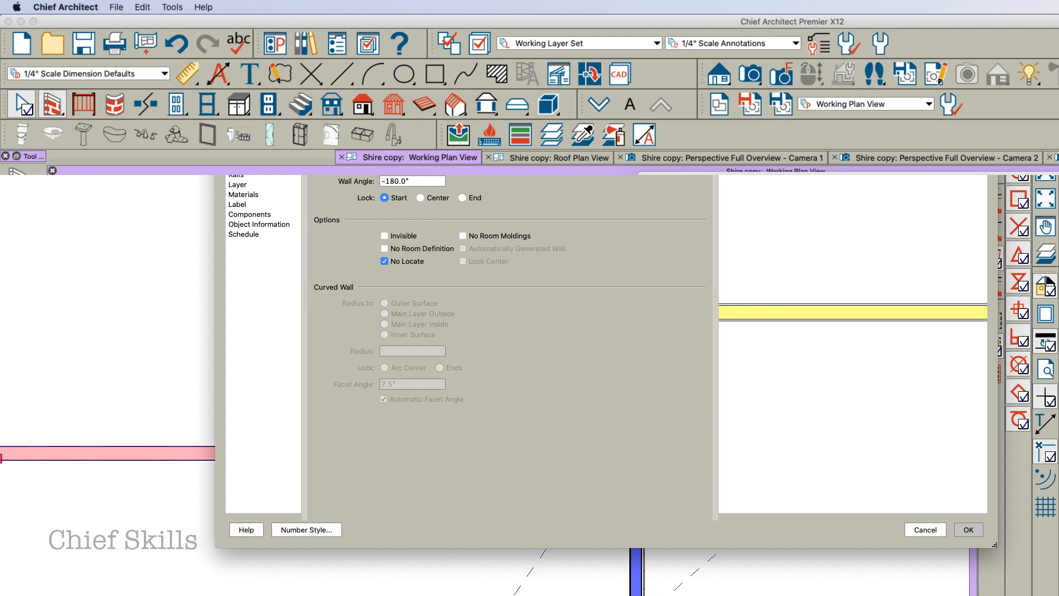
{"action": "left_click", "coordinate": [401, 248]}
{"action": "left_click", "coordinate": [969, 529]}
{"action": "key", "text": "Escape"}
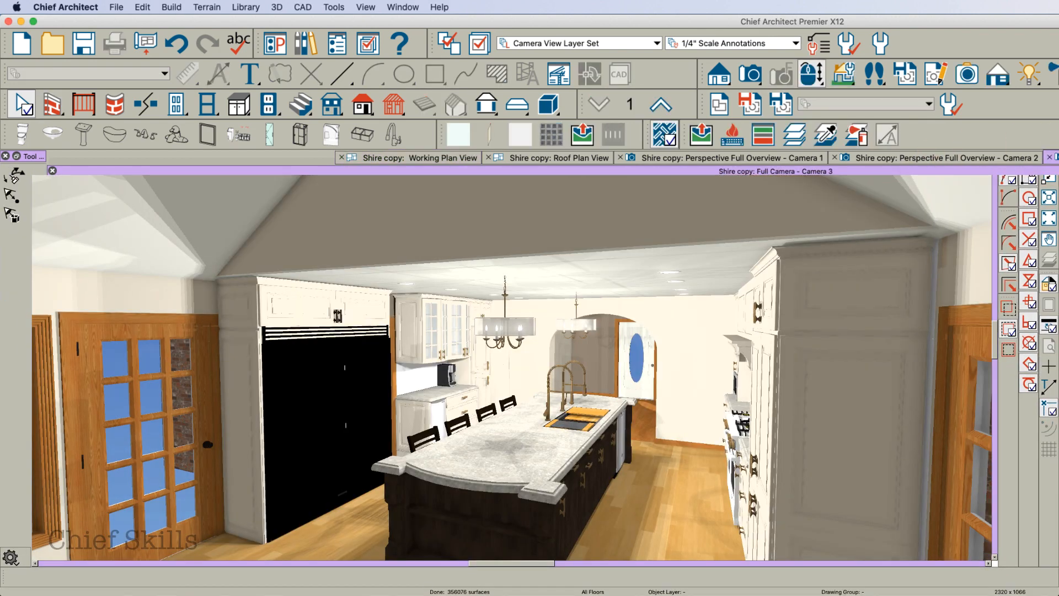
Orbit the kitchen camera view to examine the ceiling and the new wall above the divider
{"action": "left_click_drag", "start_coordinate": [546, 226], "coordinate": [550, 268]}
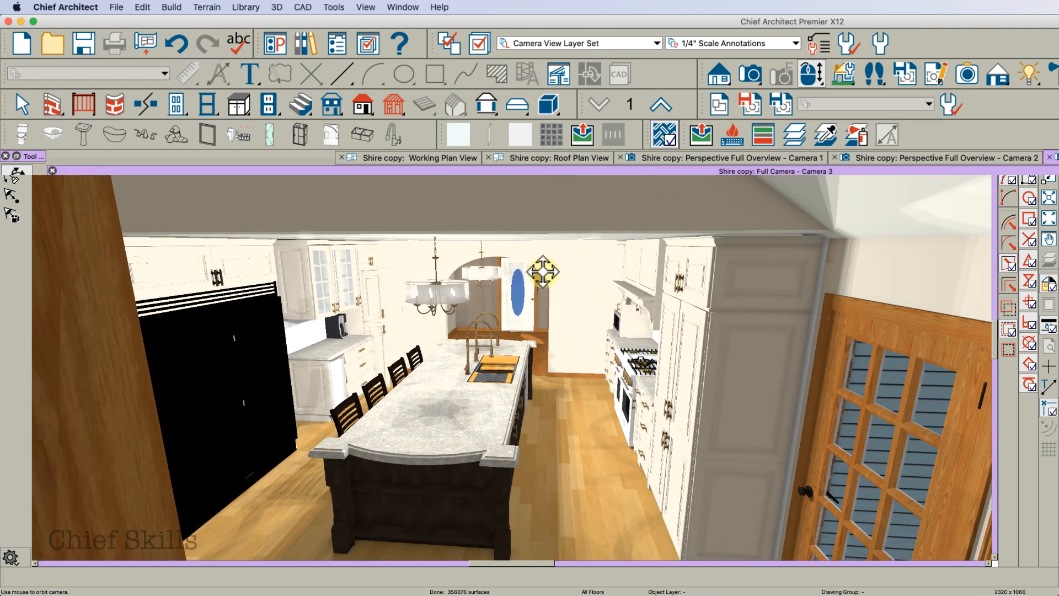
{"action": "left_click_drag", "start_coordinate": [496, 309], "coordinate": [520, 232]}
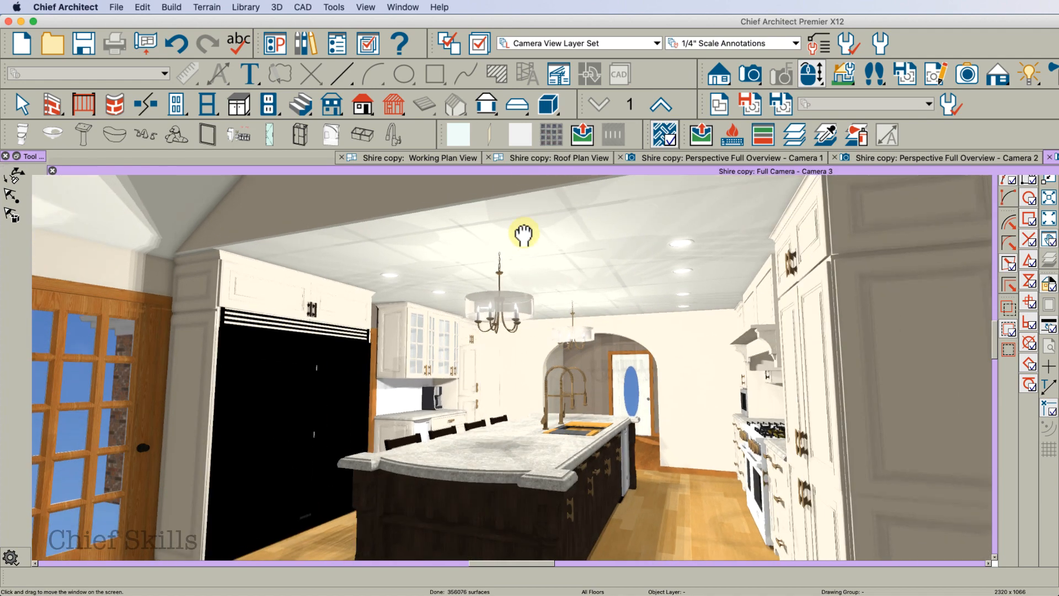
{"action": "key", "text": "space"}
{"action": "key", "text": "o"}
{"action": "left_click_drag", "start_coordinate": [543, 308], "coordinate": [536, 311]}
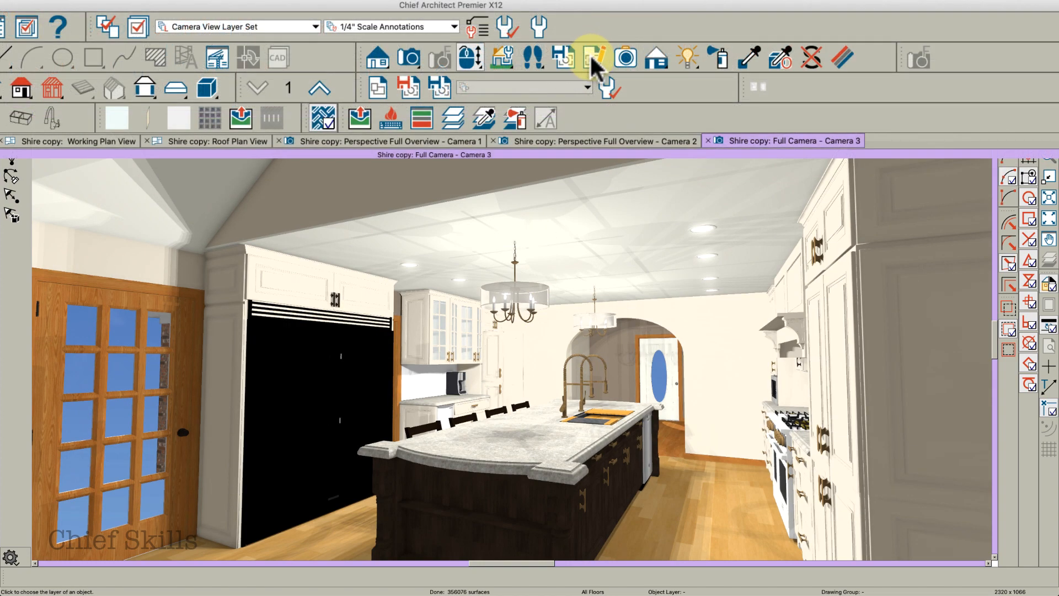
Set the camera's ambient occlusion to 26% and turn off Bloom and Edge Smoothing when Idle
{"action": "left_click", "coordinate": [592, 57]}
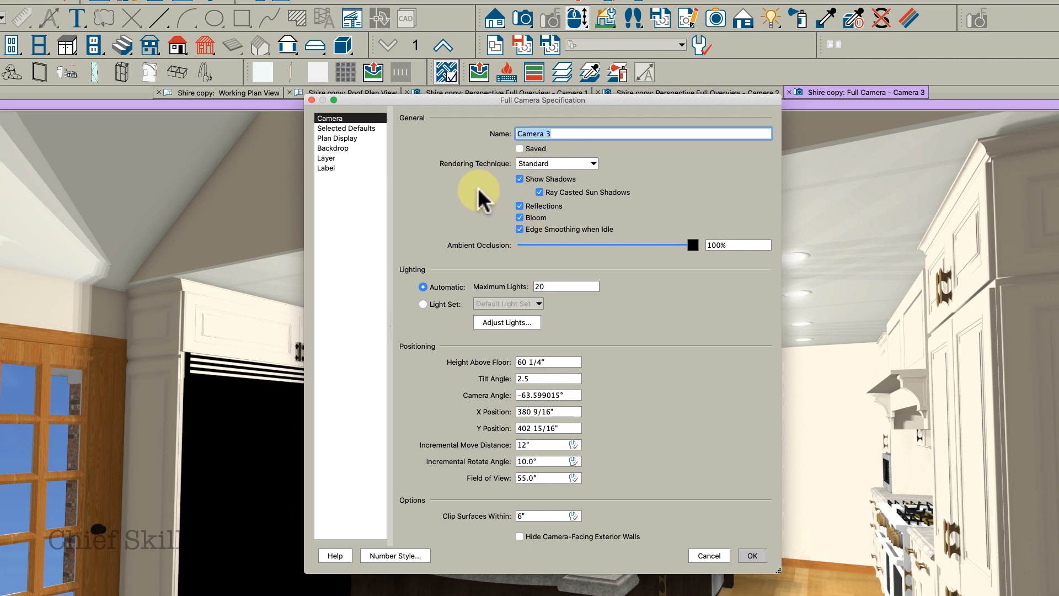
{"action": "left_click", "coordinate": [565, 245]}
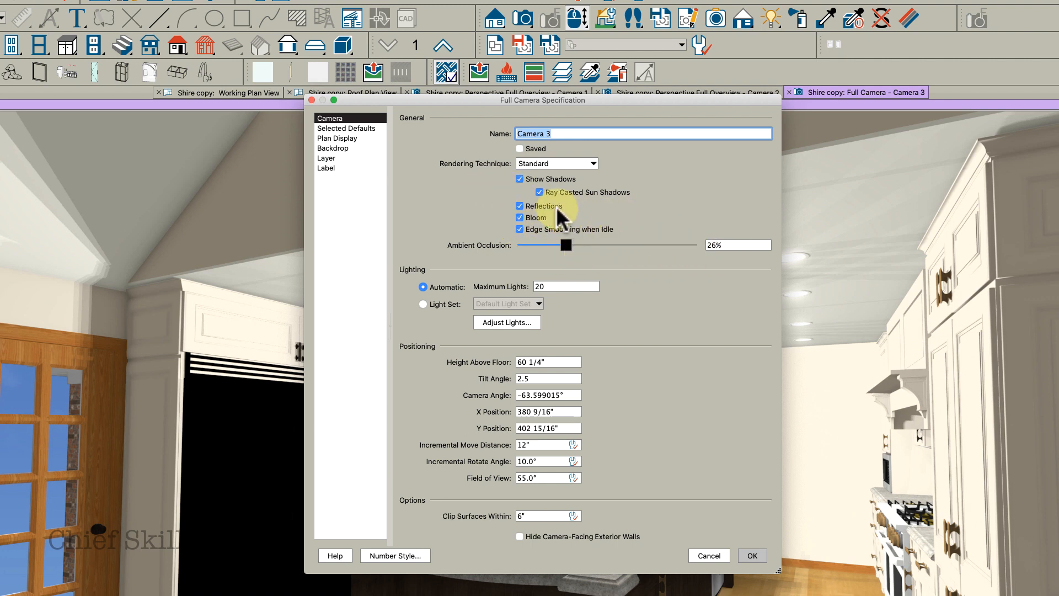
{"action": "left_click", "coordinate": [518, 218]}
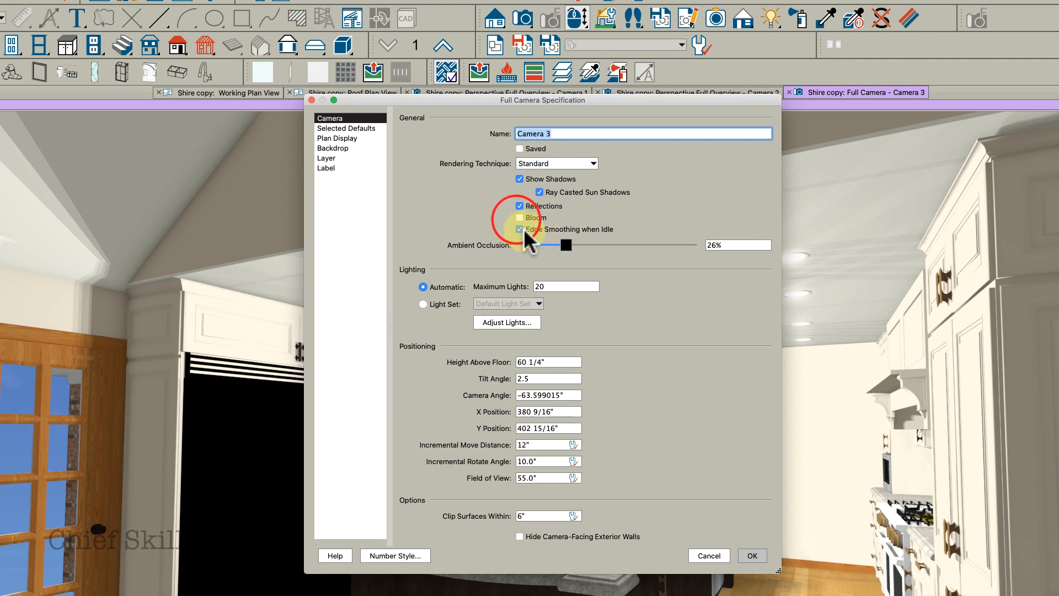
{"action": "left_click", "coordinate": [520, 229]}
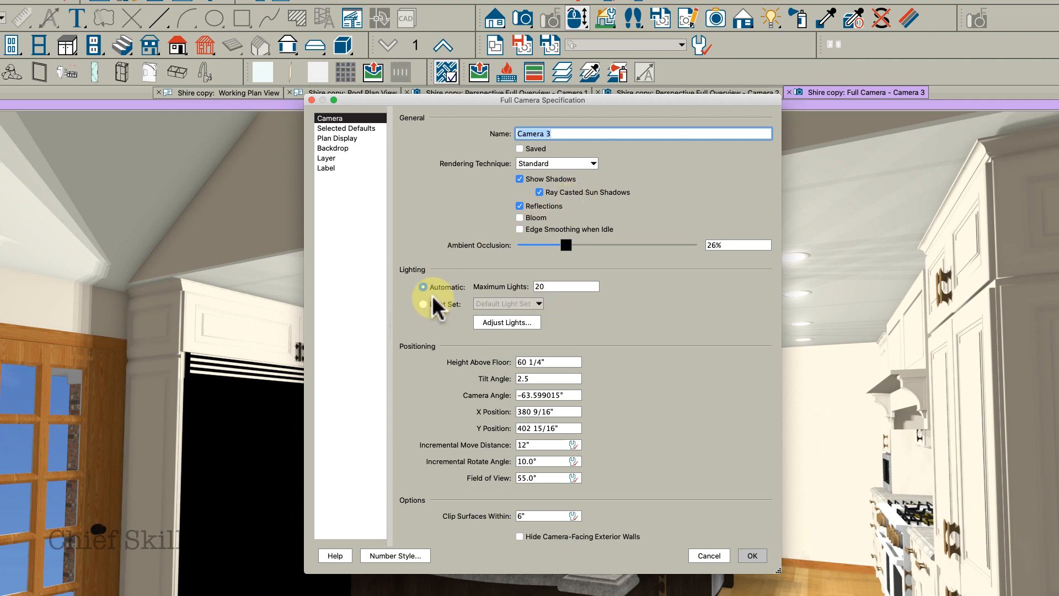
Open Adjust Lights for the camera and switch off all listed light sources
{"action": "left_click", "coordinate": [507, 322]}
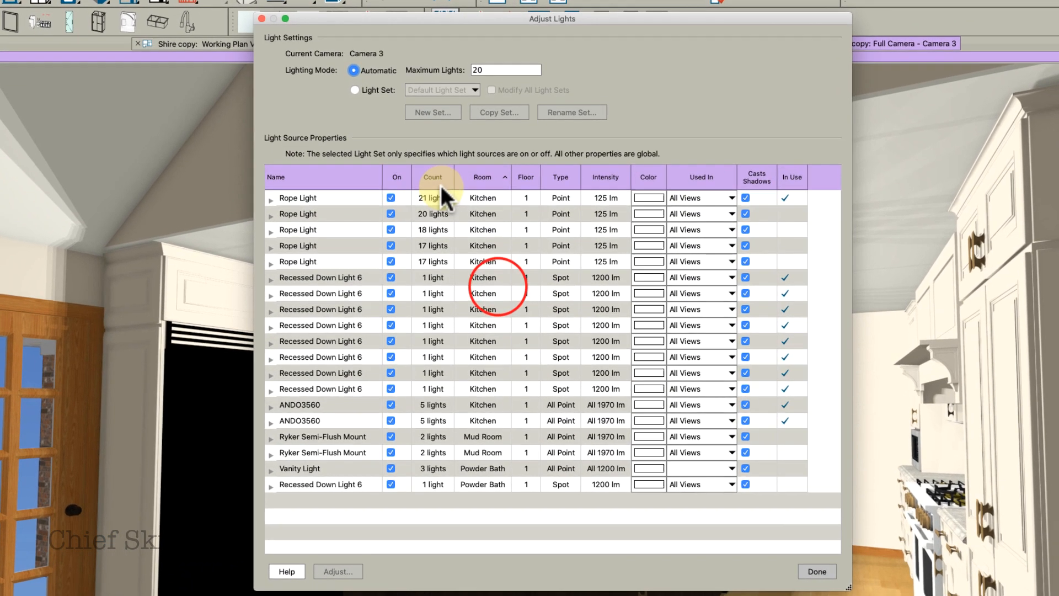
{"action": "left_click", "coordinate": [324, 373]}
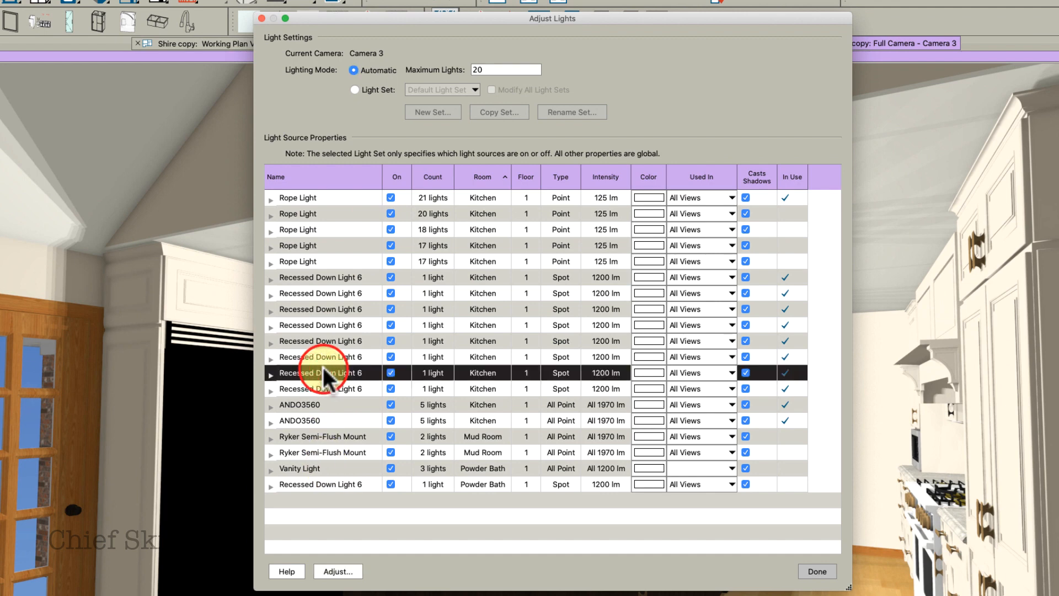
{"action": "key", "text": "super+a"}
{"action": "left_click", "coordinate": [391, 259]}
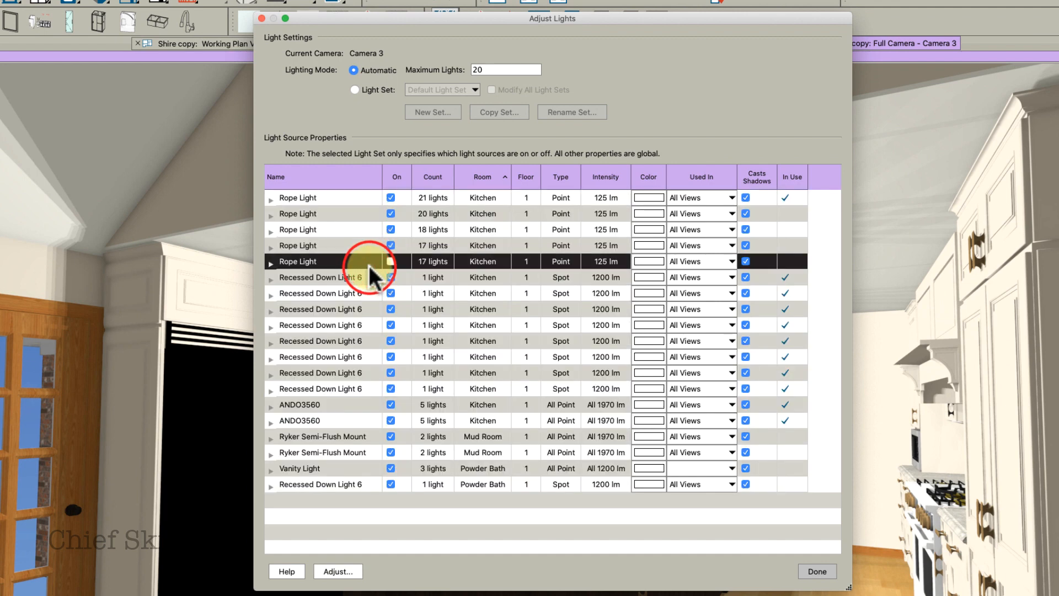
{"action": "key", "text": "super+a"}
{"action": "left_click", "coordinate": [390, 277]}
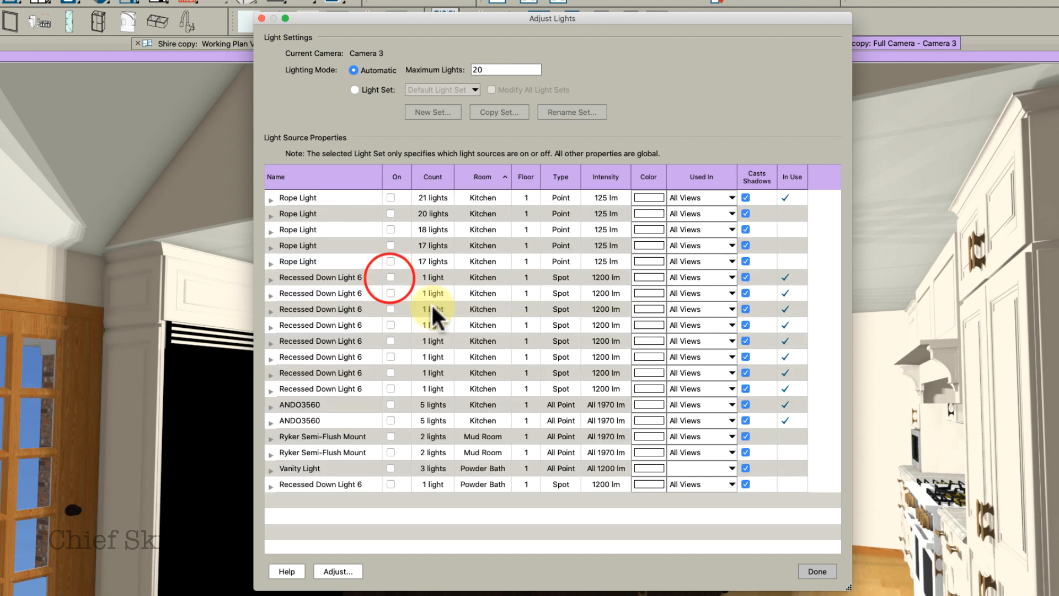
Sort the light sources by room, turn on the eight kitchen Recessed Down Light 6 sources, and close the camera dialogs
{"action": "left_click", "coordinate": [488, 177]}
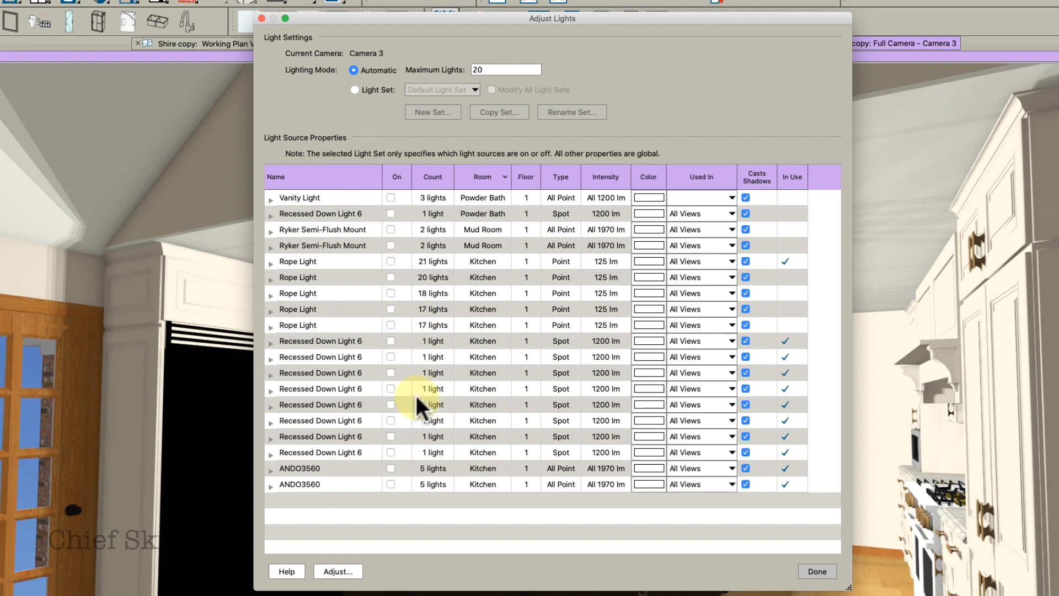
{"action": "left_click", "coordinate": [390, 357]}
{"action": "left_click", "coordinate": [390, 373]}
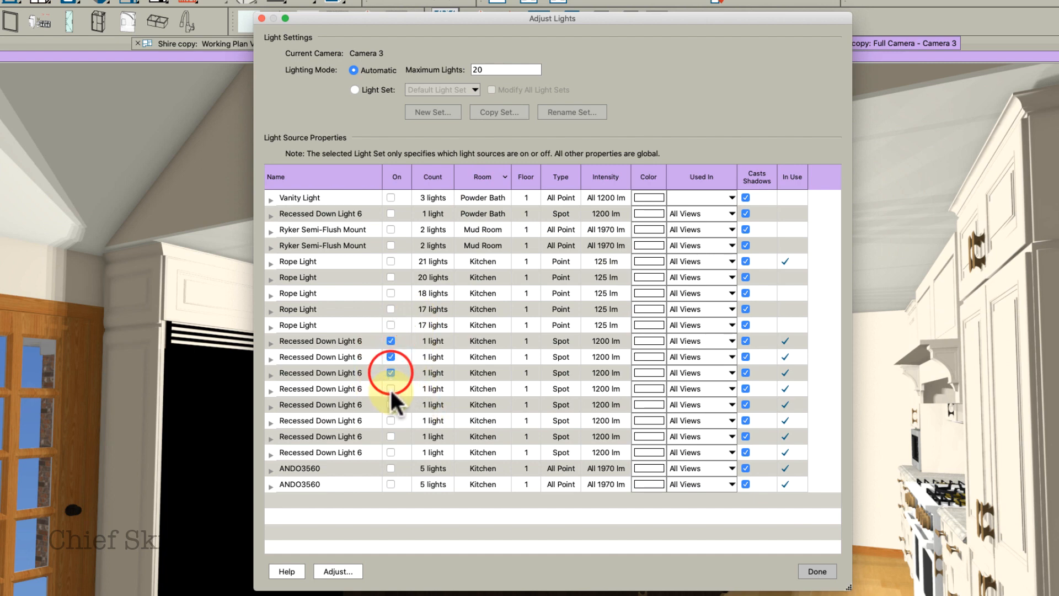
{"action": "left_click", "coordinate": [391, 388]}
{"action": "left_click", "coordinate": [390, 405]}
{"action": "left_click", "coordinate": [391, 421]}
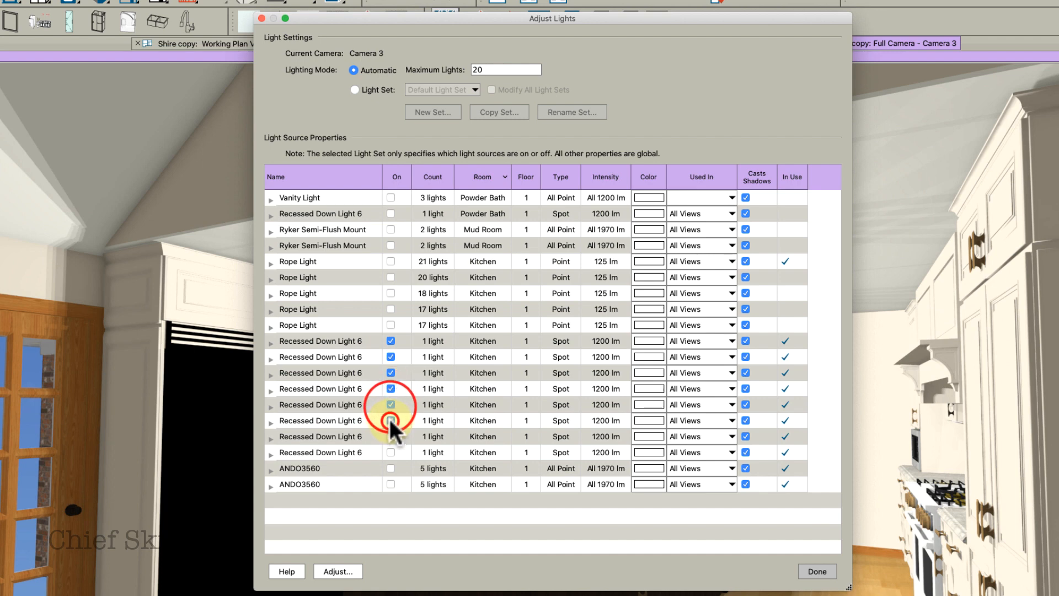
{"action": "left_click", "coordinate": [391, 436]}
{"action": "left_click", "coordinate": [391, 453]}
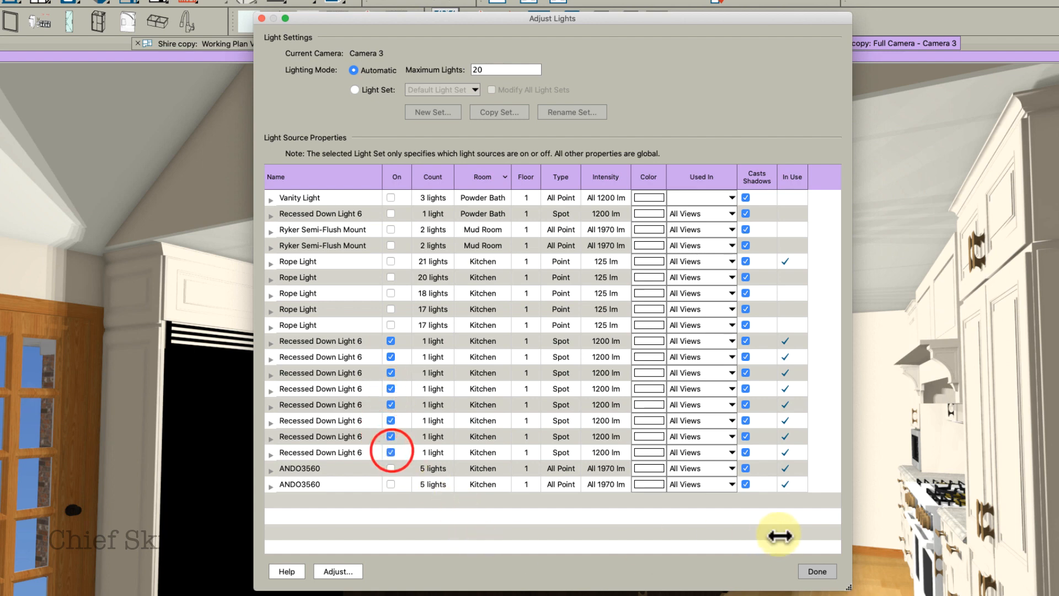
{"action": "left_click", "coordinate": [808, 570]}
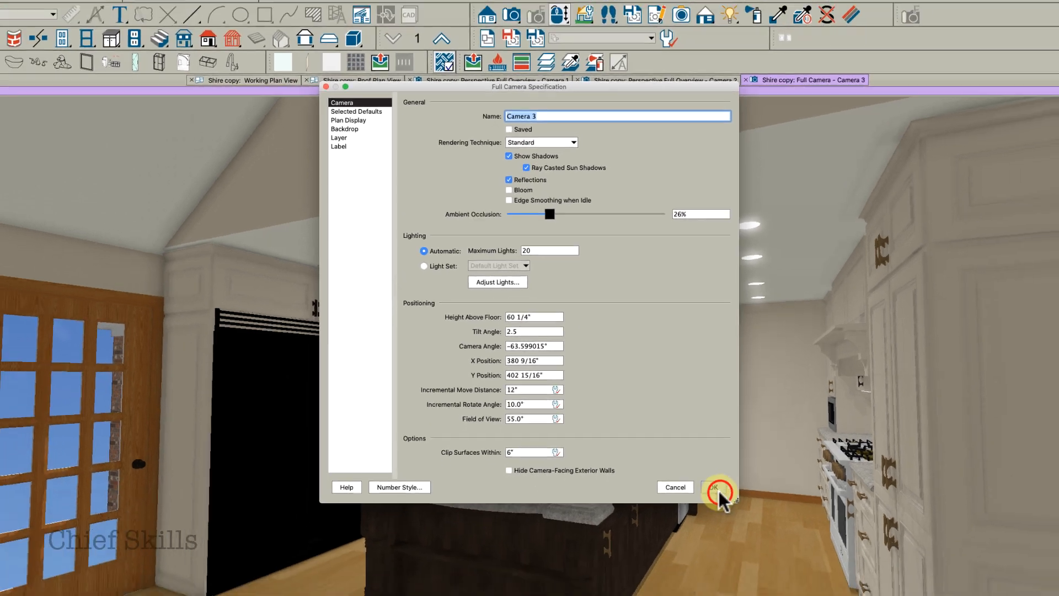
{"action": "left_click", "coordinate": [775, 539]}
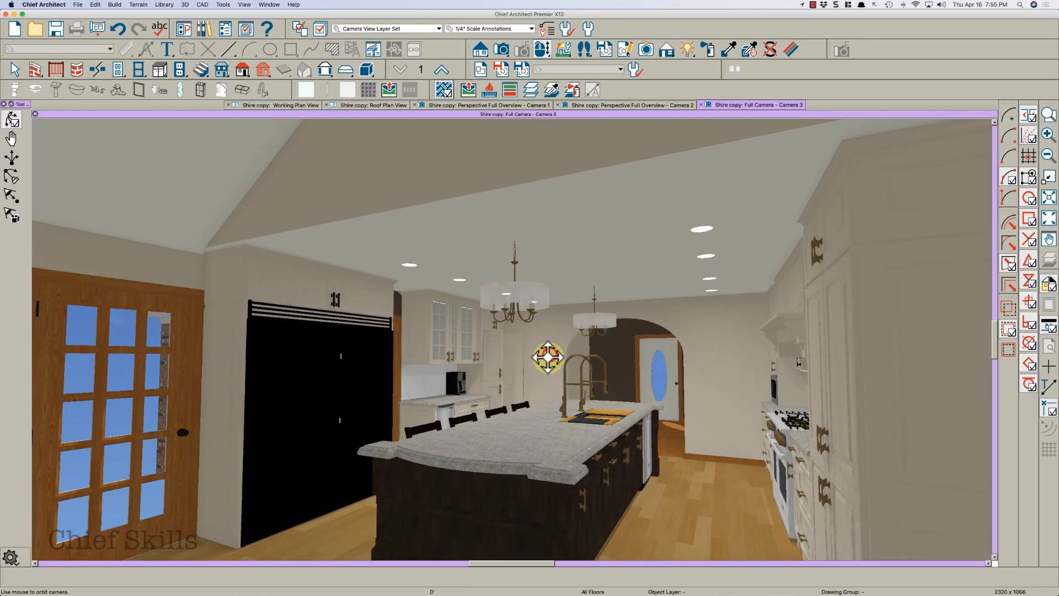
Add three point lights in the kitchen on floor 1 of the working plan view
{"action": "middle_click_drag", "start_coordinate": [548, 357], "coordinate": [644, 348]}
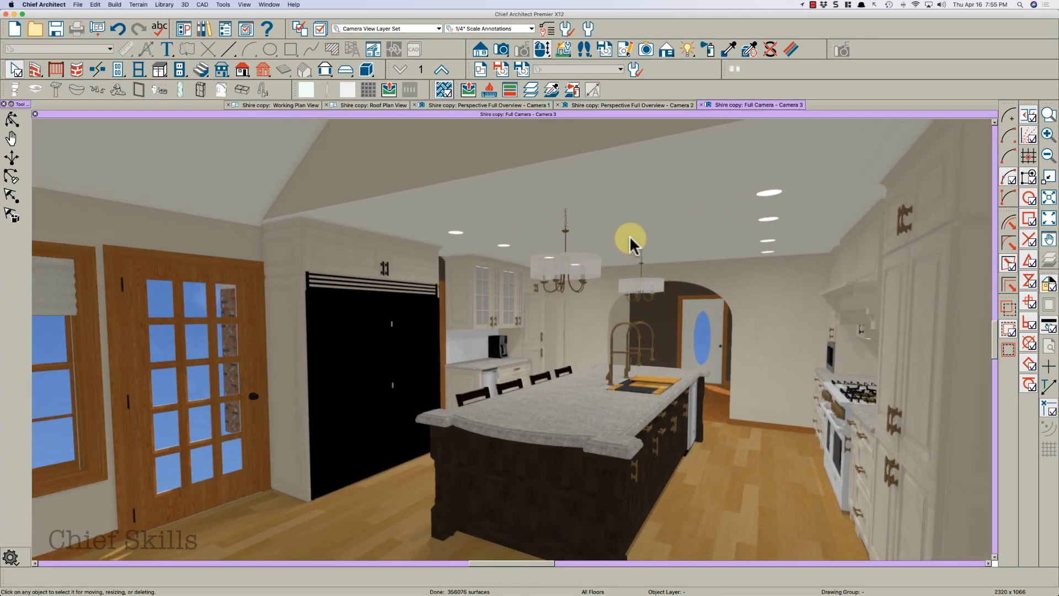
{"action": "left_click", "coordinate": [313, 104]}
{"action": "left_click", "coordinate": [401, 71]}
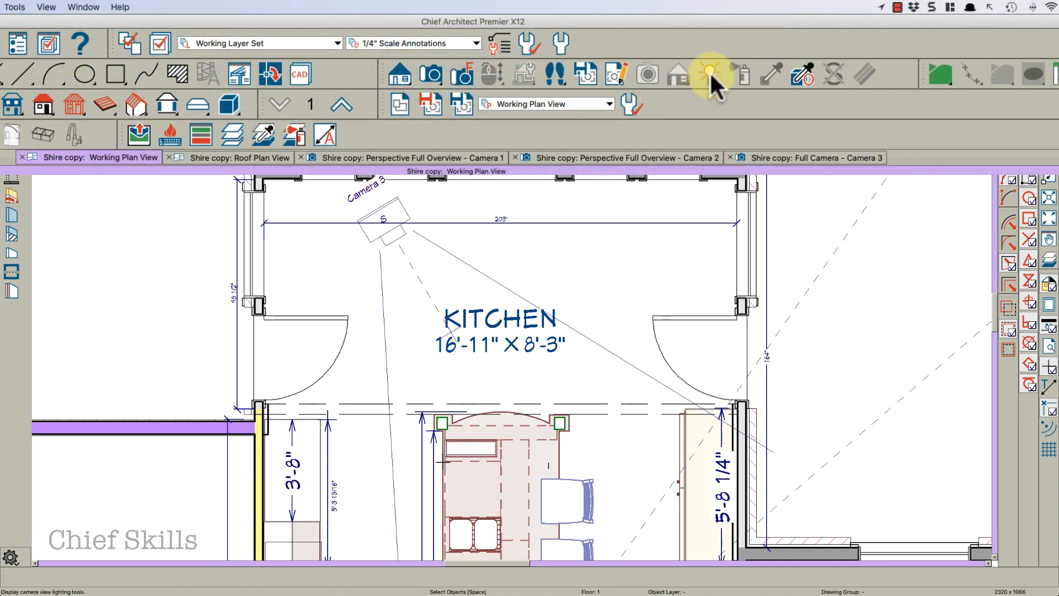
{"action": "left_click", "coordinate": [711, 77]}
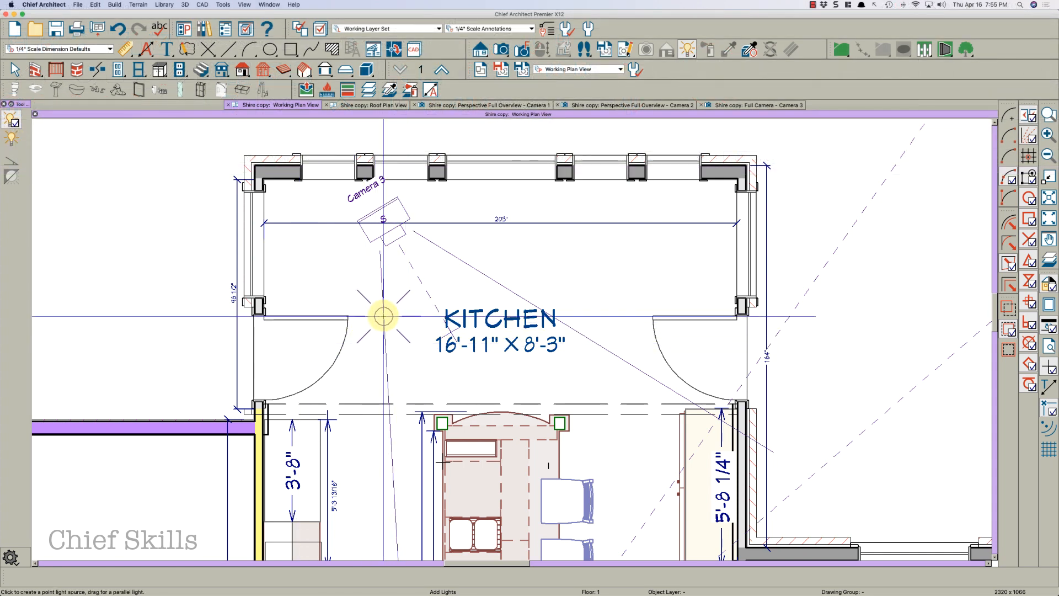
{"action": "left_click", "coordinate": [383, 316]}
{"action": "left_click", "coordinate": [501, 322]}
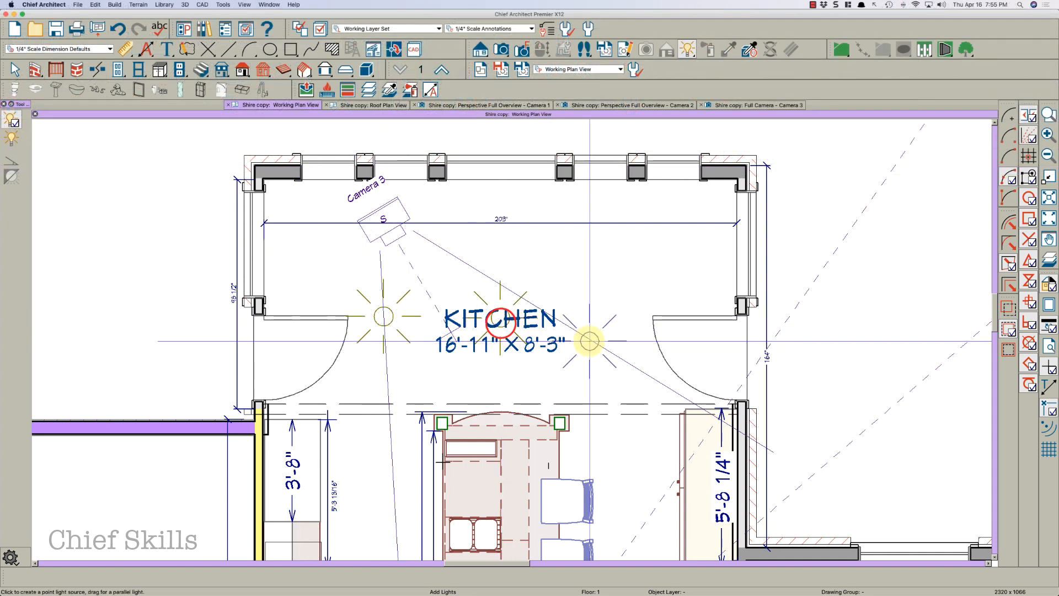
{"action": "left_click", "coordinate": [621, 320]}
{"action": "key", "text": "space"}
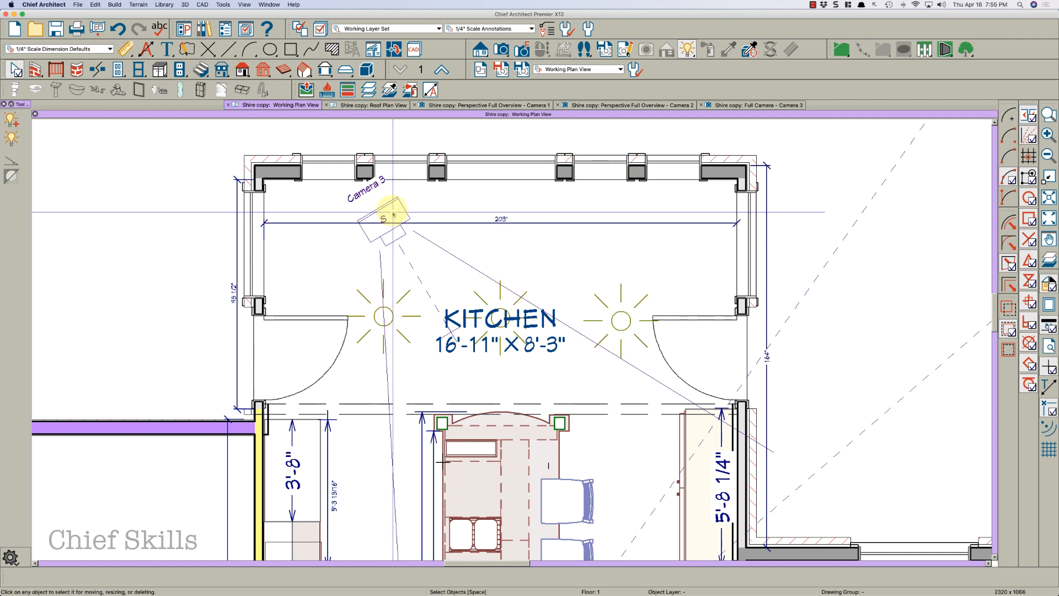
Open Camera 3 and orbit around the kitchen to review the new lighting
{"action": "left_click", "coordinate": [390, 207]}
{"action": "double_click", "coordinate": [391, 208]}
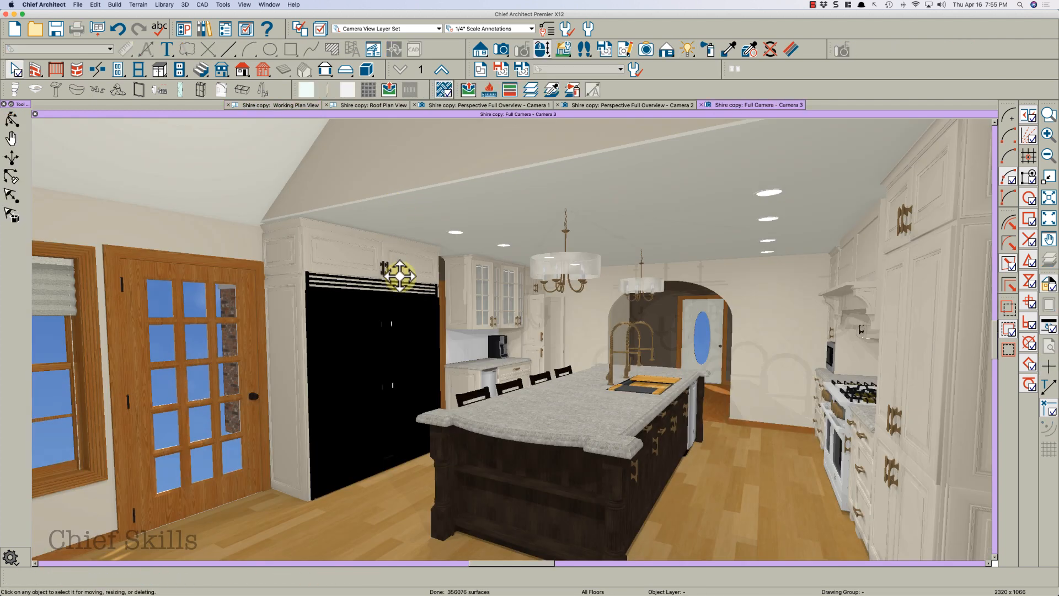
{"action": "left_click_drag", "start_coordinate": [405, 313], "coordinate": [389, 408]}
{"action": "middle_click_drag", "start_coordinate": [389, 409], "coordinate": [315, 325]}
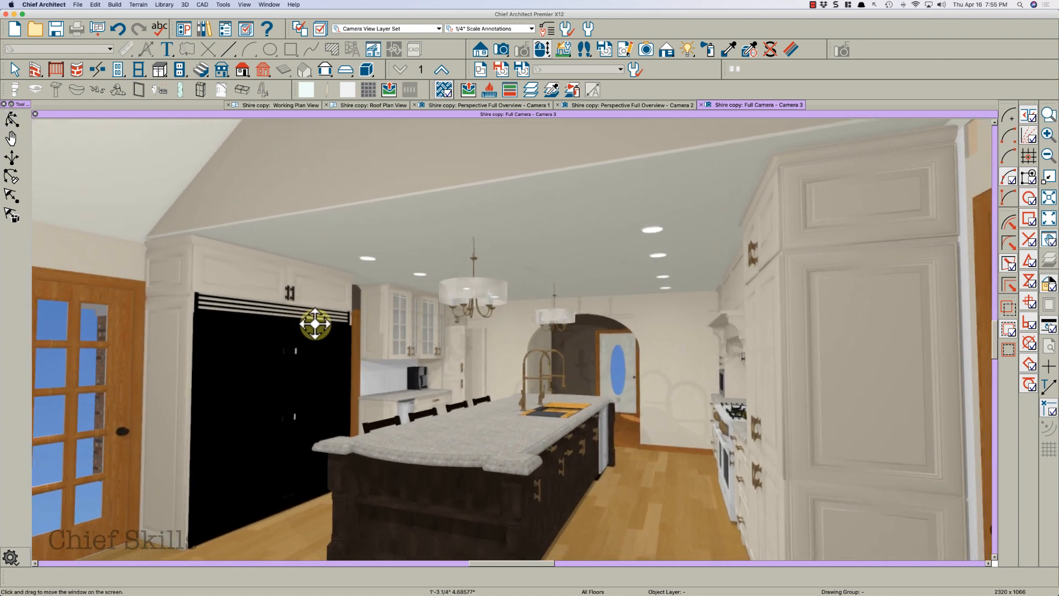
{"action": "left_click_drag", "start_coordinate": [384, 346], "coordinate": [385, 348]}
{"action": "scroll", "coordinate": [385, 348], "scroll_direction": "up", "scroll_amount": 5}
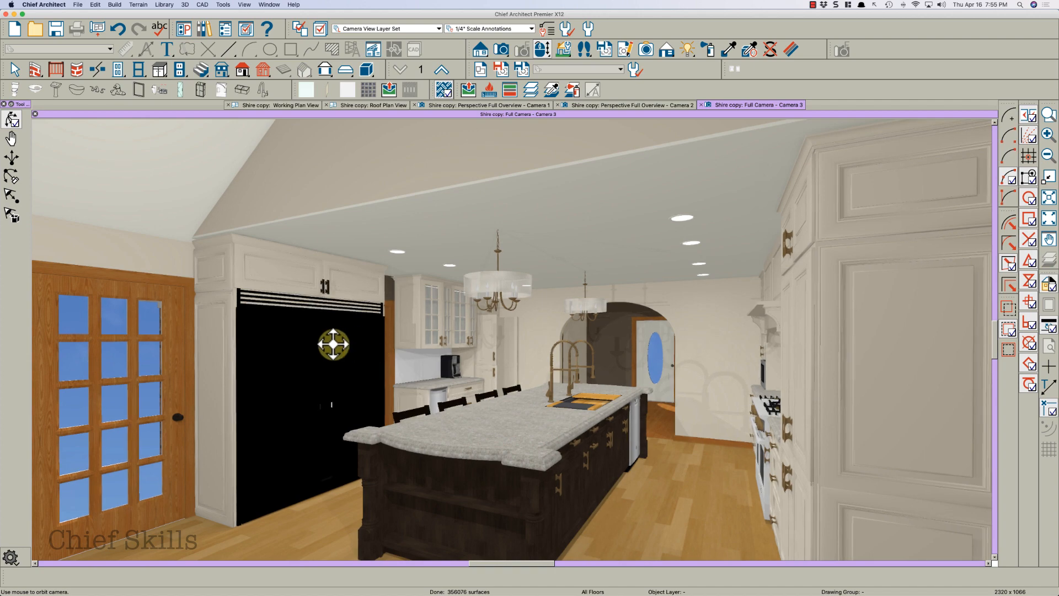
{"action": "scroll", "coordinate": [341, 341], "scroll_direction": "down", "scroll_amount": 3}
{"action": "left_click_drag", "start_coordinate": [345, 339], "coordinate": [391, 337]}
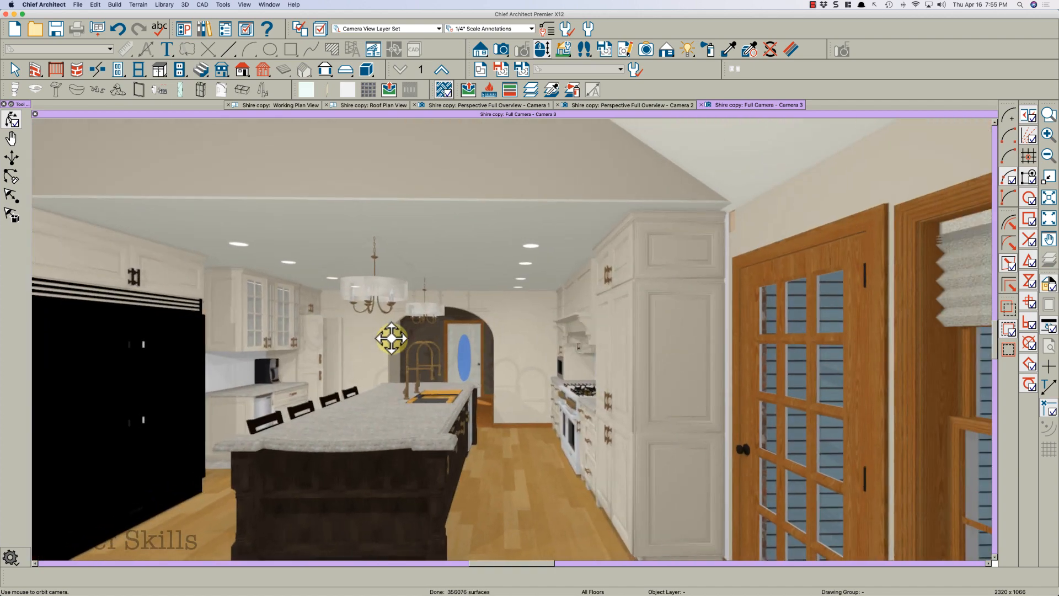
{"action": "key", "text": "space"}
Review the roof plan view and orbit the Camera 1 overview to inspect the roof
{"action": "left_click", "coordinate": [386, 106]}
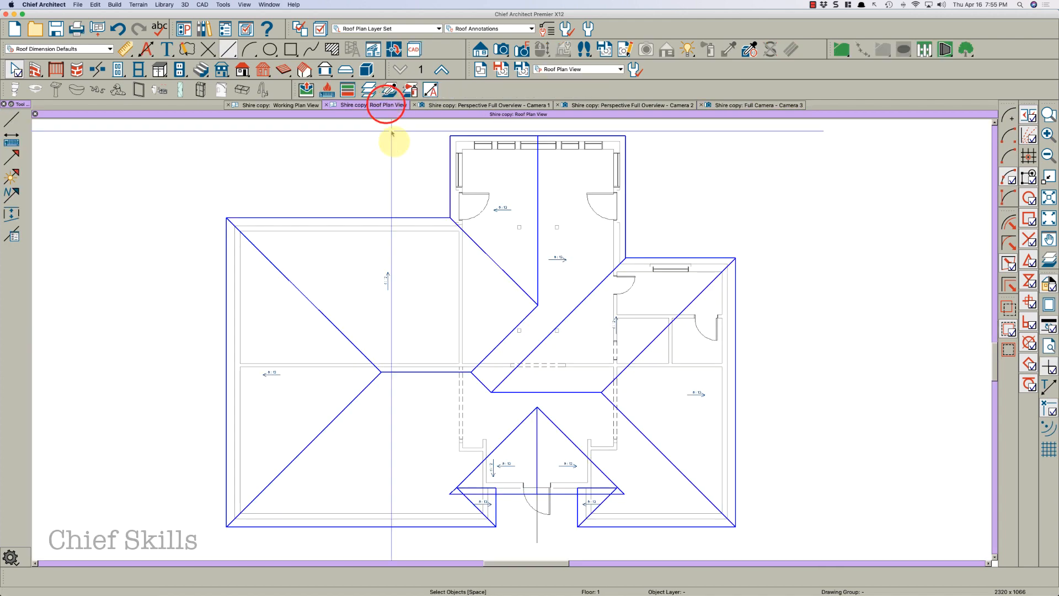
{"action": "middle_click_drag", "start_coordinate": [415, 330], "coordinate": [417, 341]}
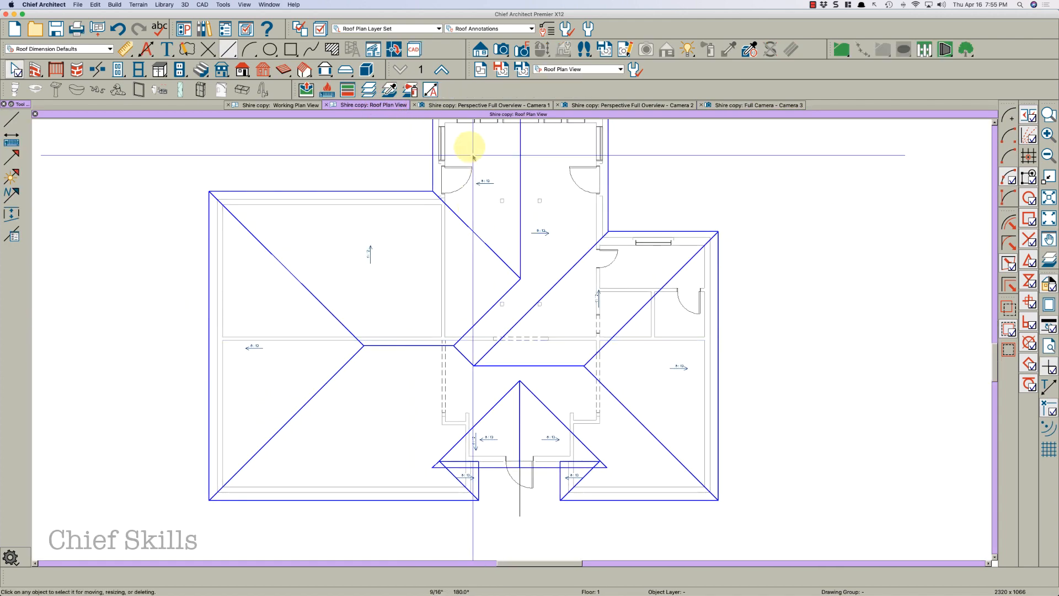
{"action": "left_click", "coordinate": [475, 105]}
{"action": "left_click_drag", "start_coordinate": [484, 245], "coordinate": [268, 266]}
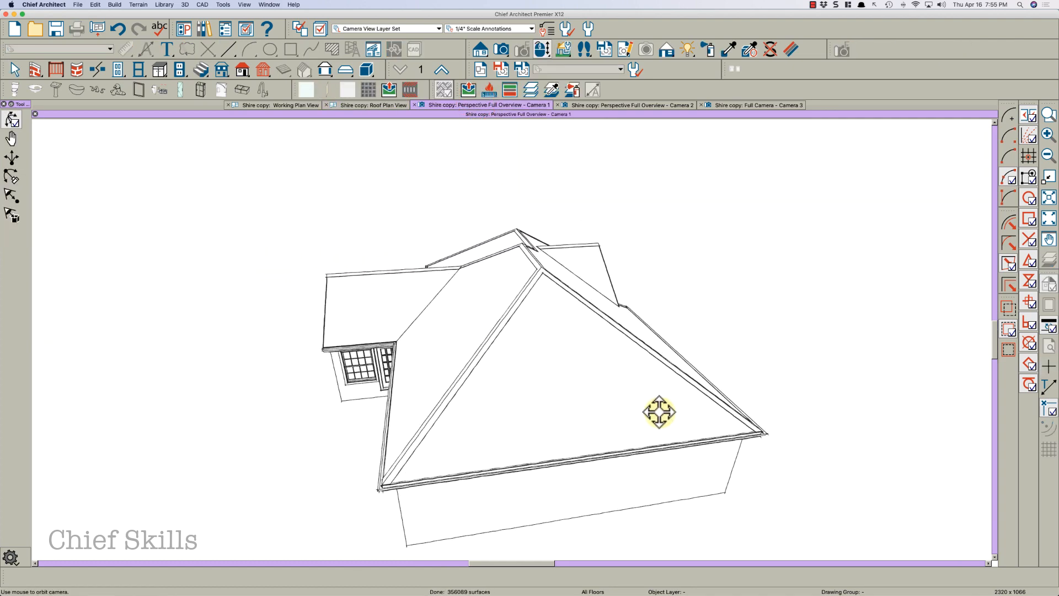
{"action": "left_click_drag", "start_coordinate": [664, 412], "coordinate": [610, 412]}
{"action": "key", "text": "space"}
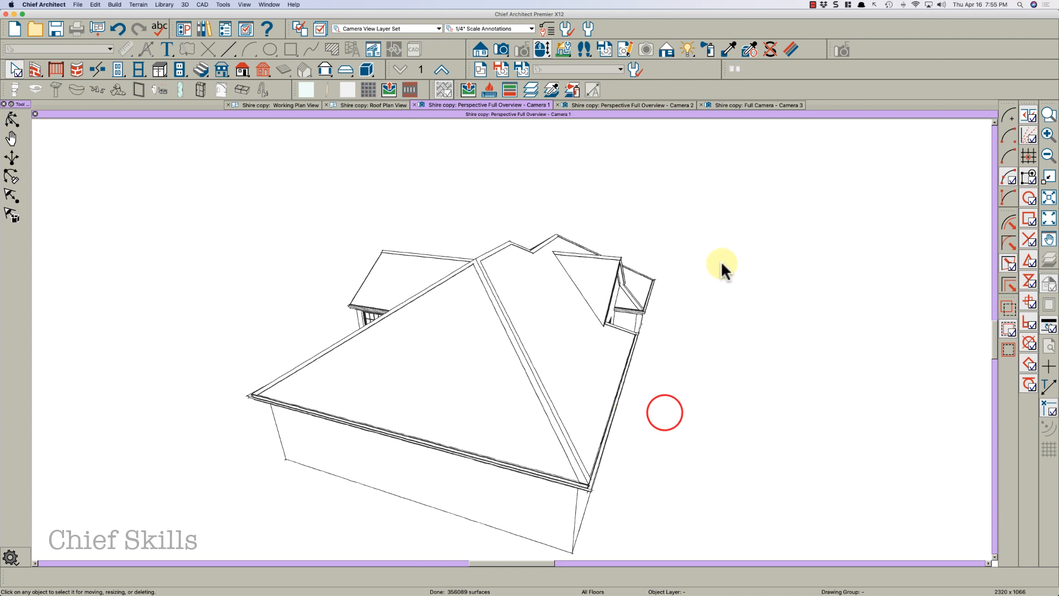
Orbit the Camera 2 full overview to inspect the house exterior and roof from several angles
{"action": "left_click", "coordinate": [663, 104]}
{"action": "left_click_drag", "start_coordinate": [624, 187], "coordinate": [594, 251]}
{"action": "left_click_drag", "start_coordinate": [627, 303], "coordinate": [444, 280]}
{"action": "left_click_drag", "start_coordinate": [724, 310], "coordinate": [507, 321]}
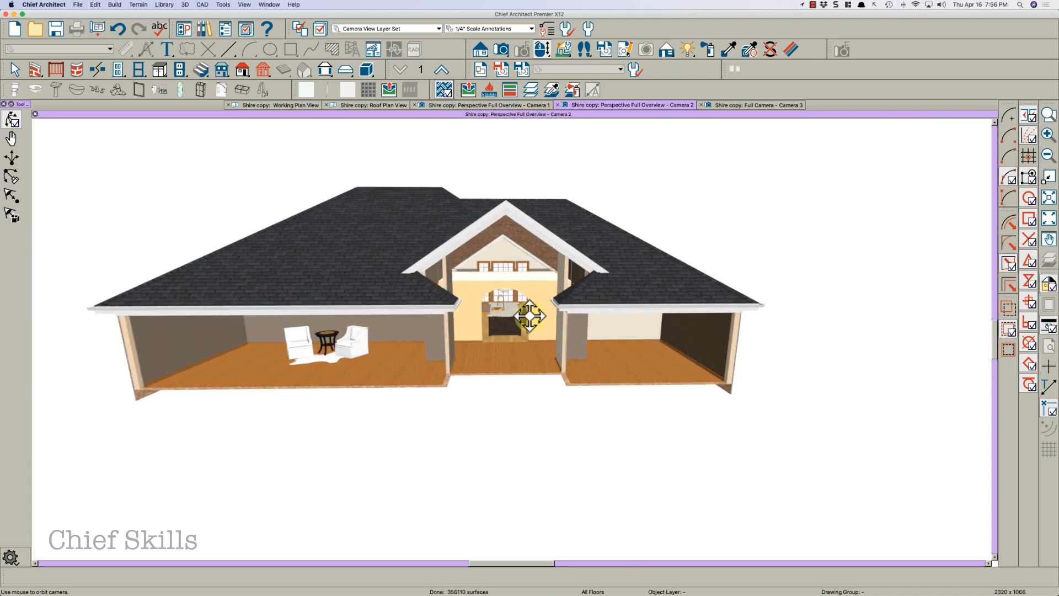
{"action": "left_click_drag", "start_coordinate": [508, 295], "coordinate": [765, 305]}
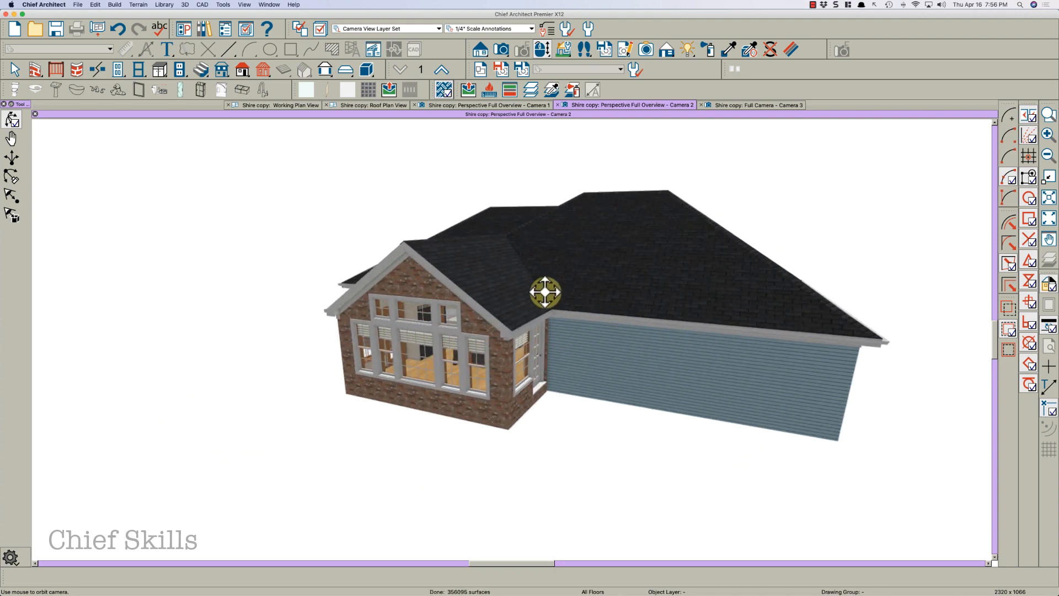
{"action": "left_click_drag", "start_coordinate": [530, 293], "coordinate": [577, 270]}
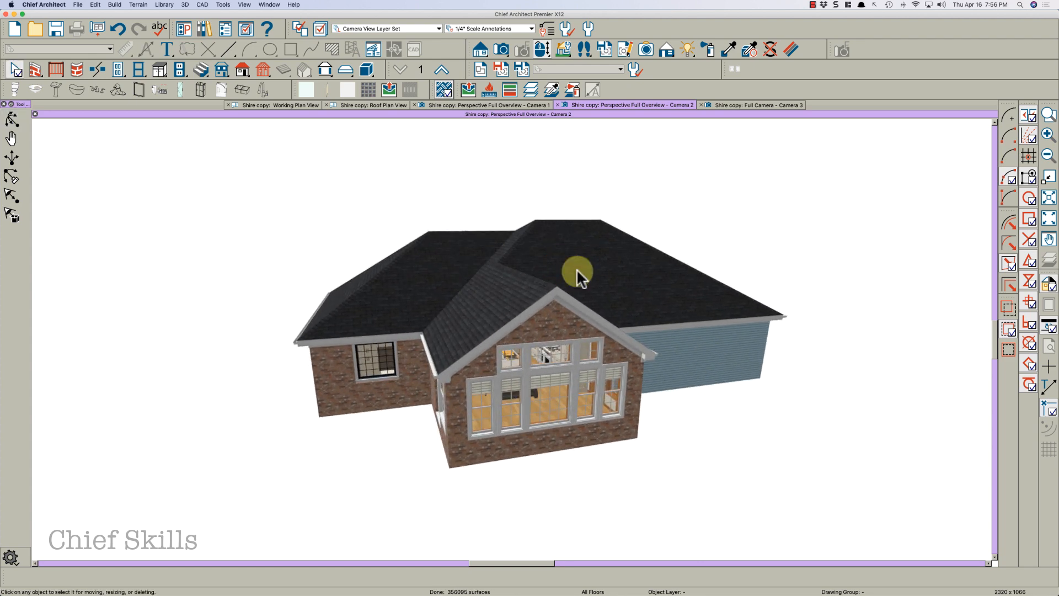
{"action": "middle_click_drag", "start_coordinate": [577, 269], "coordinate": [581, 268]}
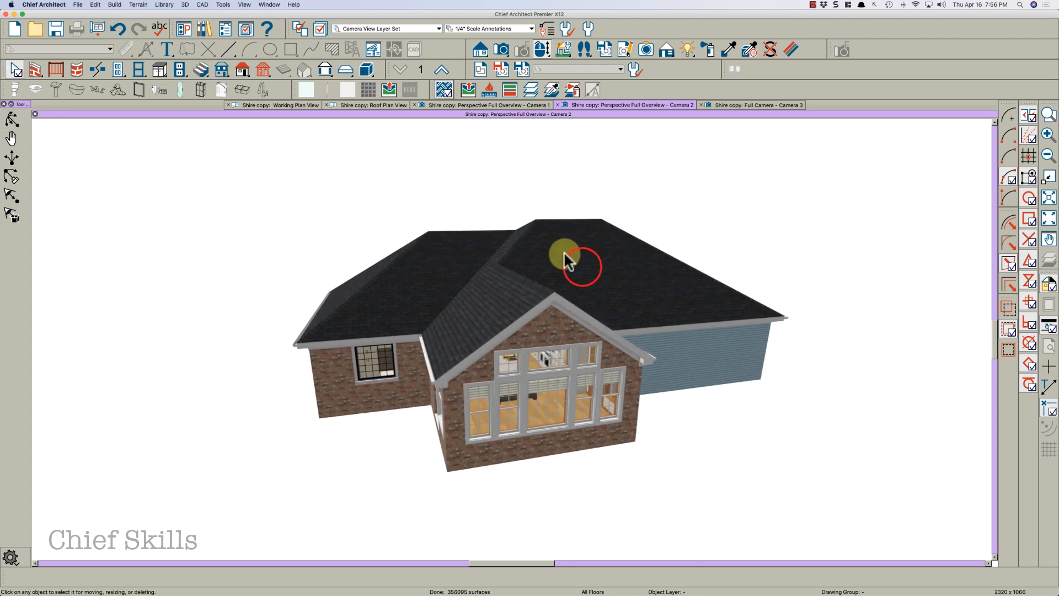